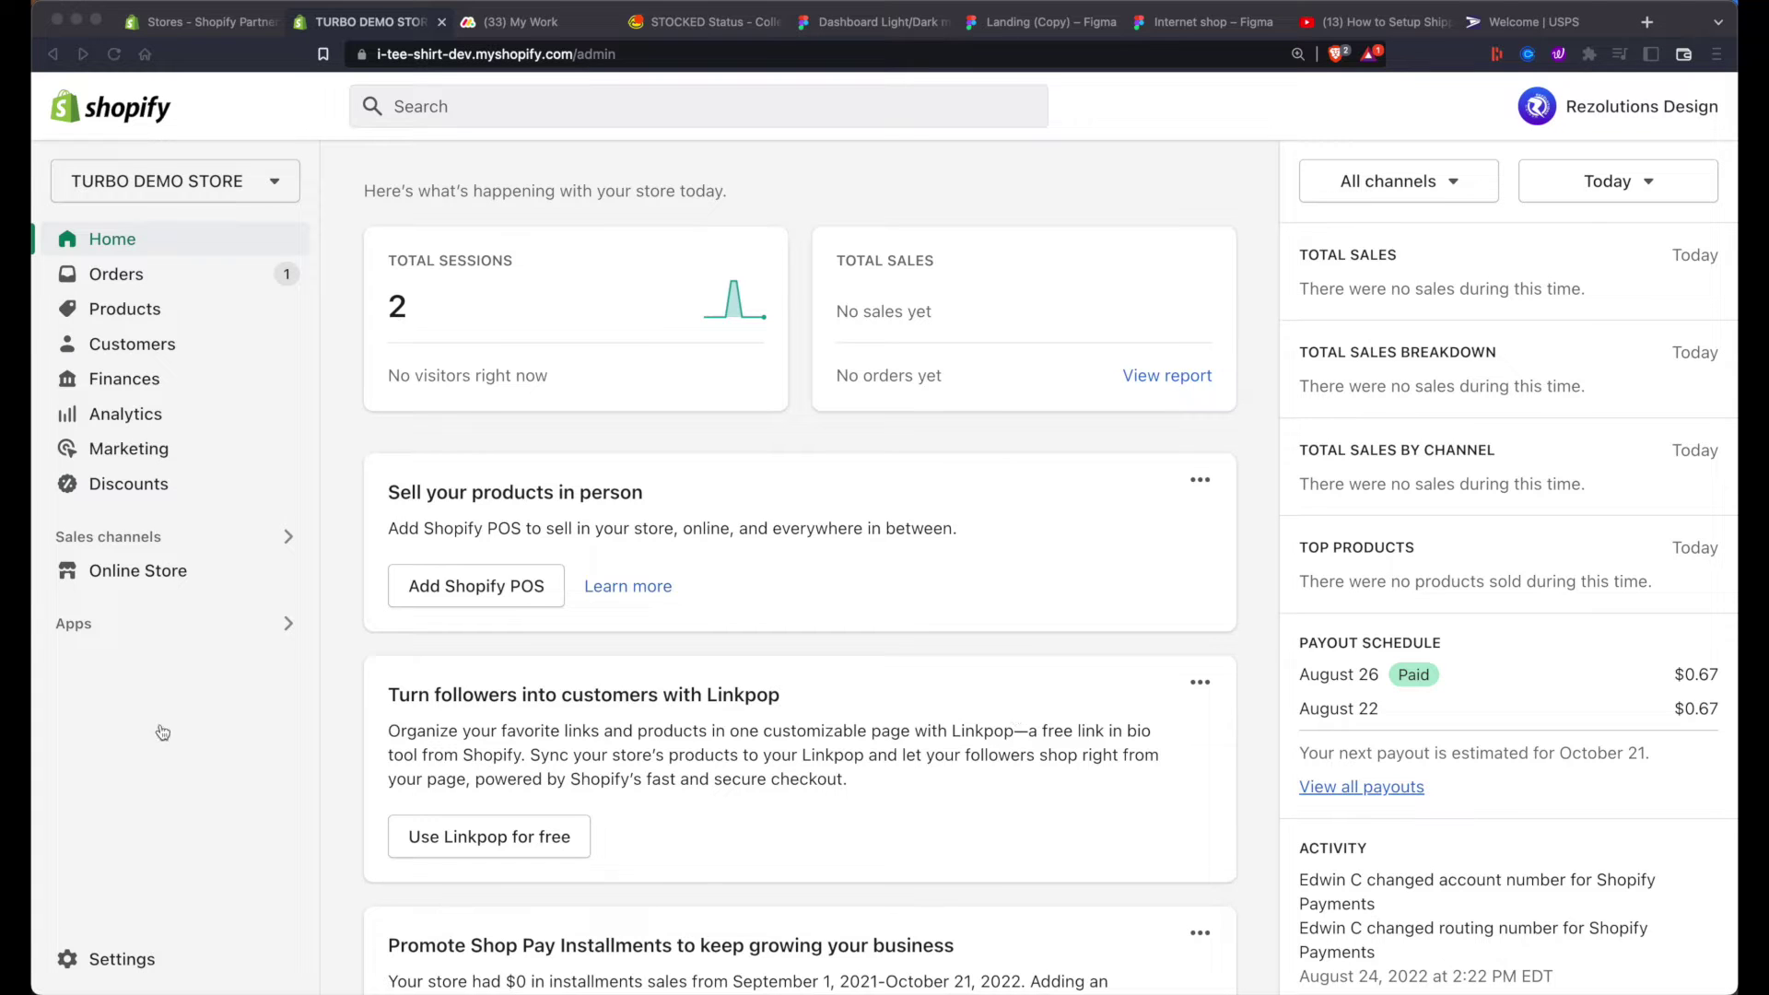
- Switch to the USPS website and open its Retail Postage Price Calculator
{"action": "left_click", "coordinate": [196, 758]}
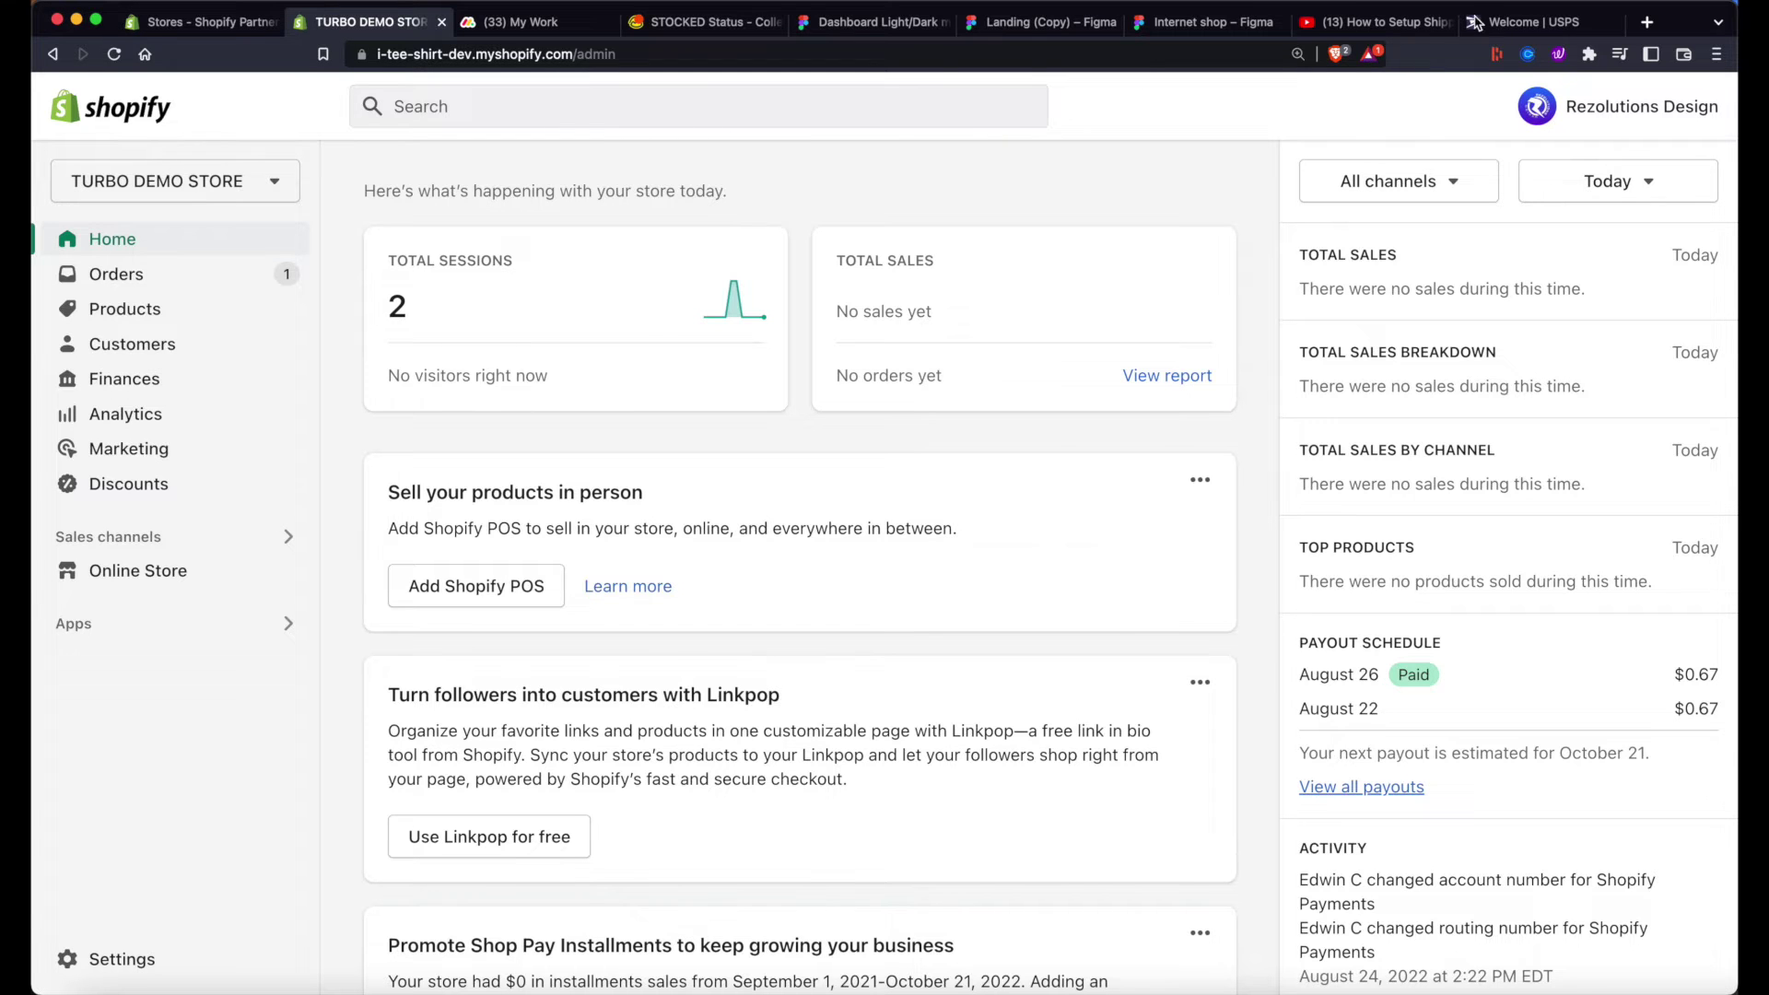
{"action": "left_click", "coordinate": [1520, 21]}
{"action": "mouse_move", "coordinate": [659, 129]}
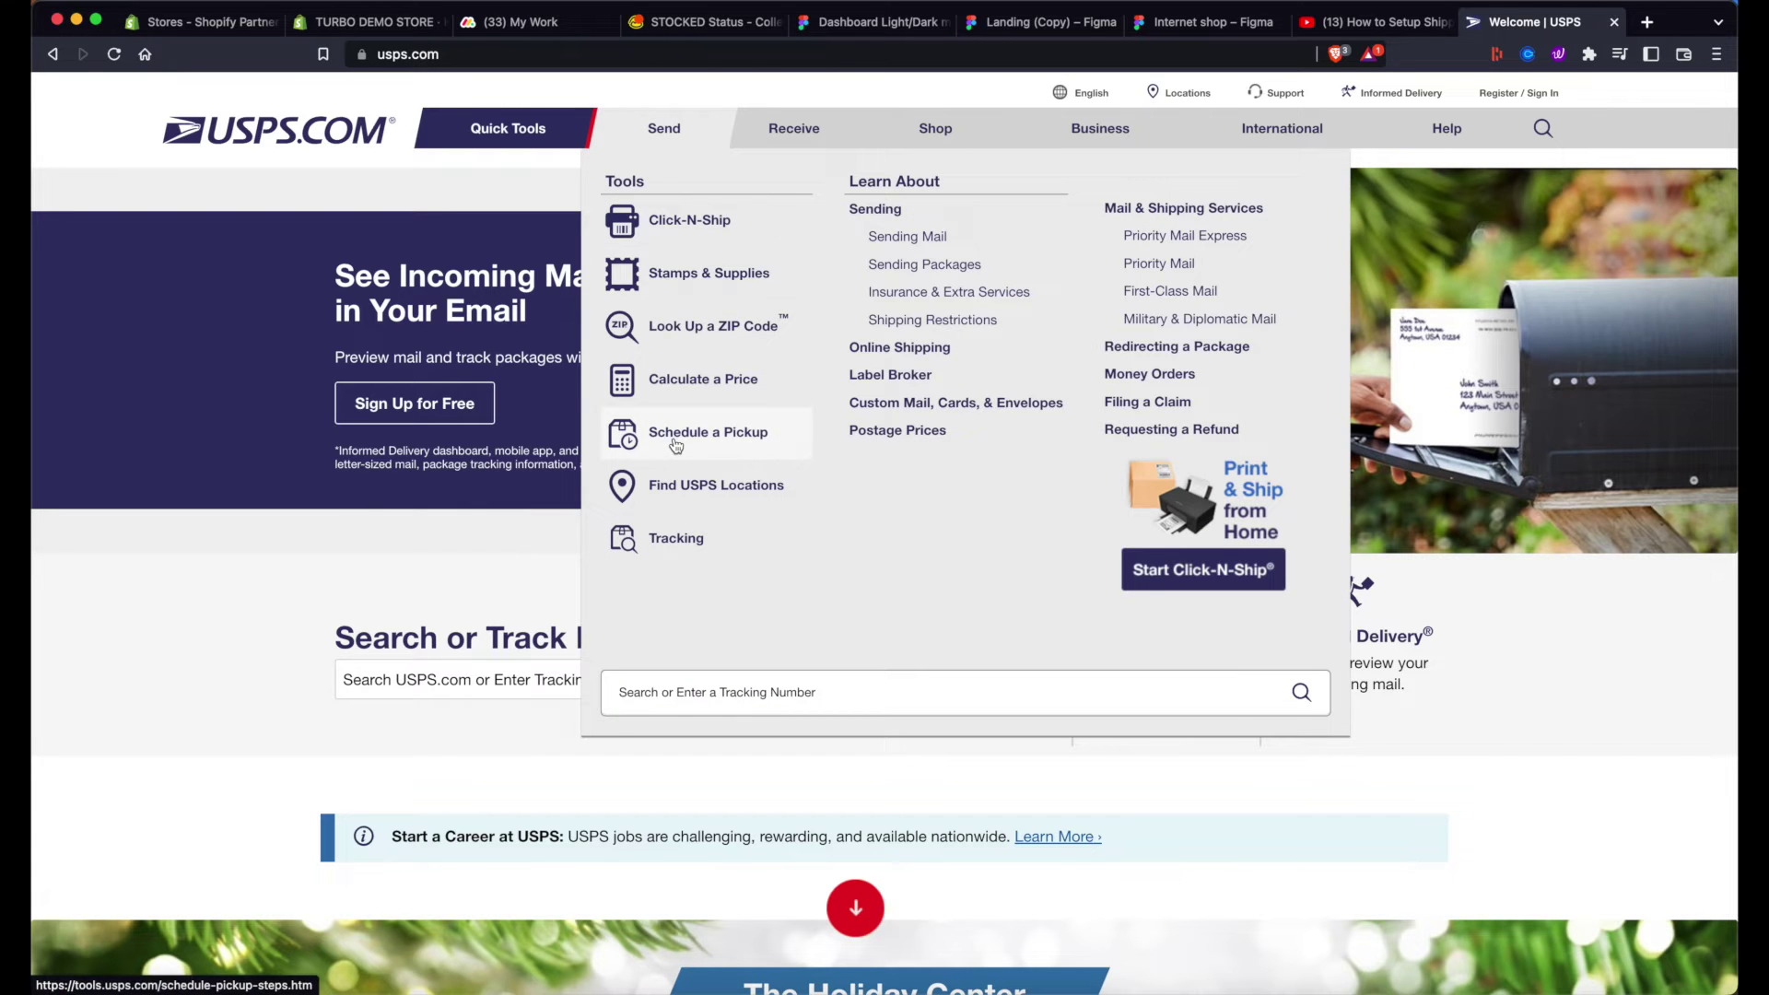
{"action": "left_click", "coordinate": [680, 380]}
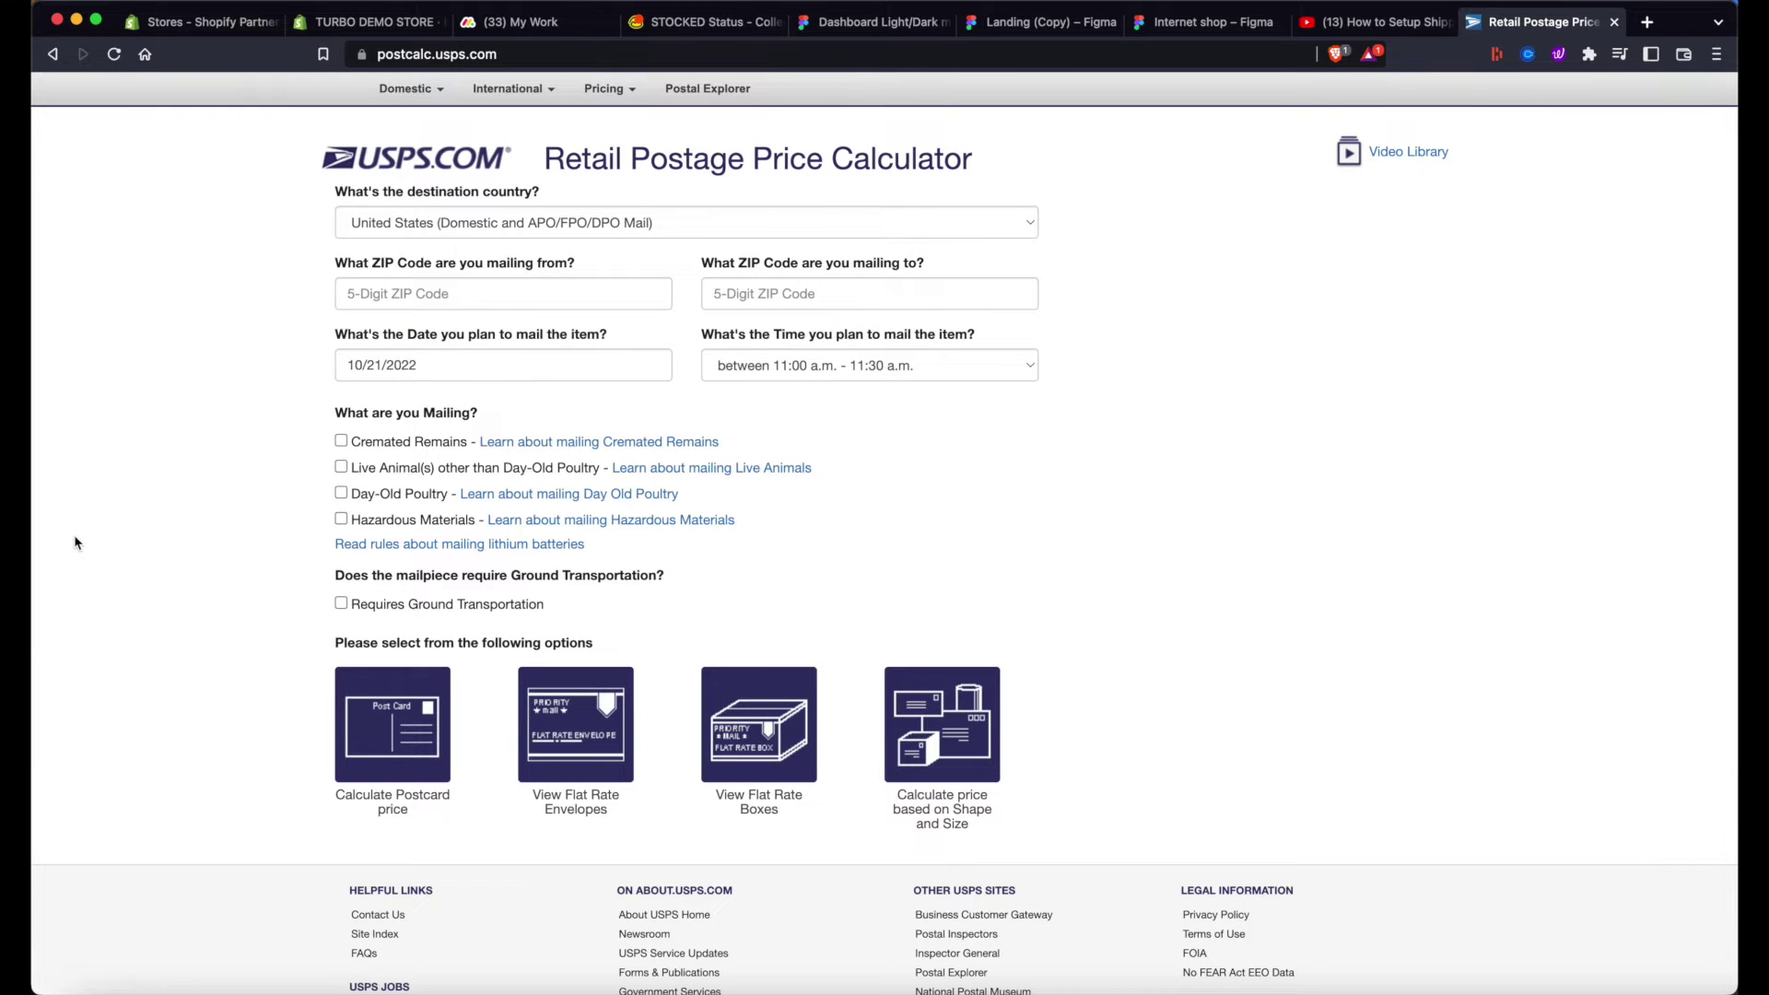
- Return to the Shopify admin and open the Aria Bra Top product from the product list
{"action": "left_click", "coordinate": [339, 28]}
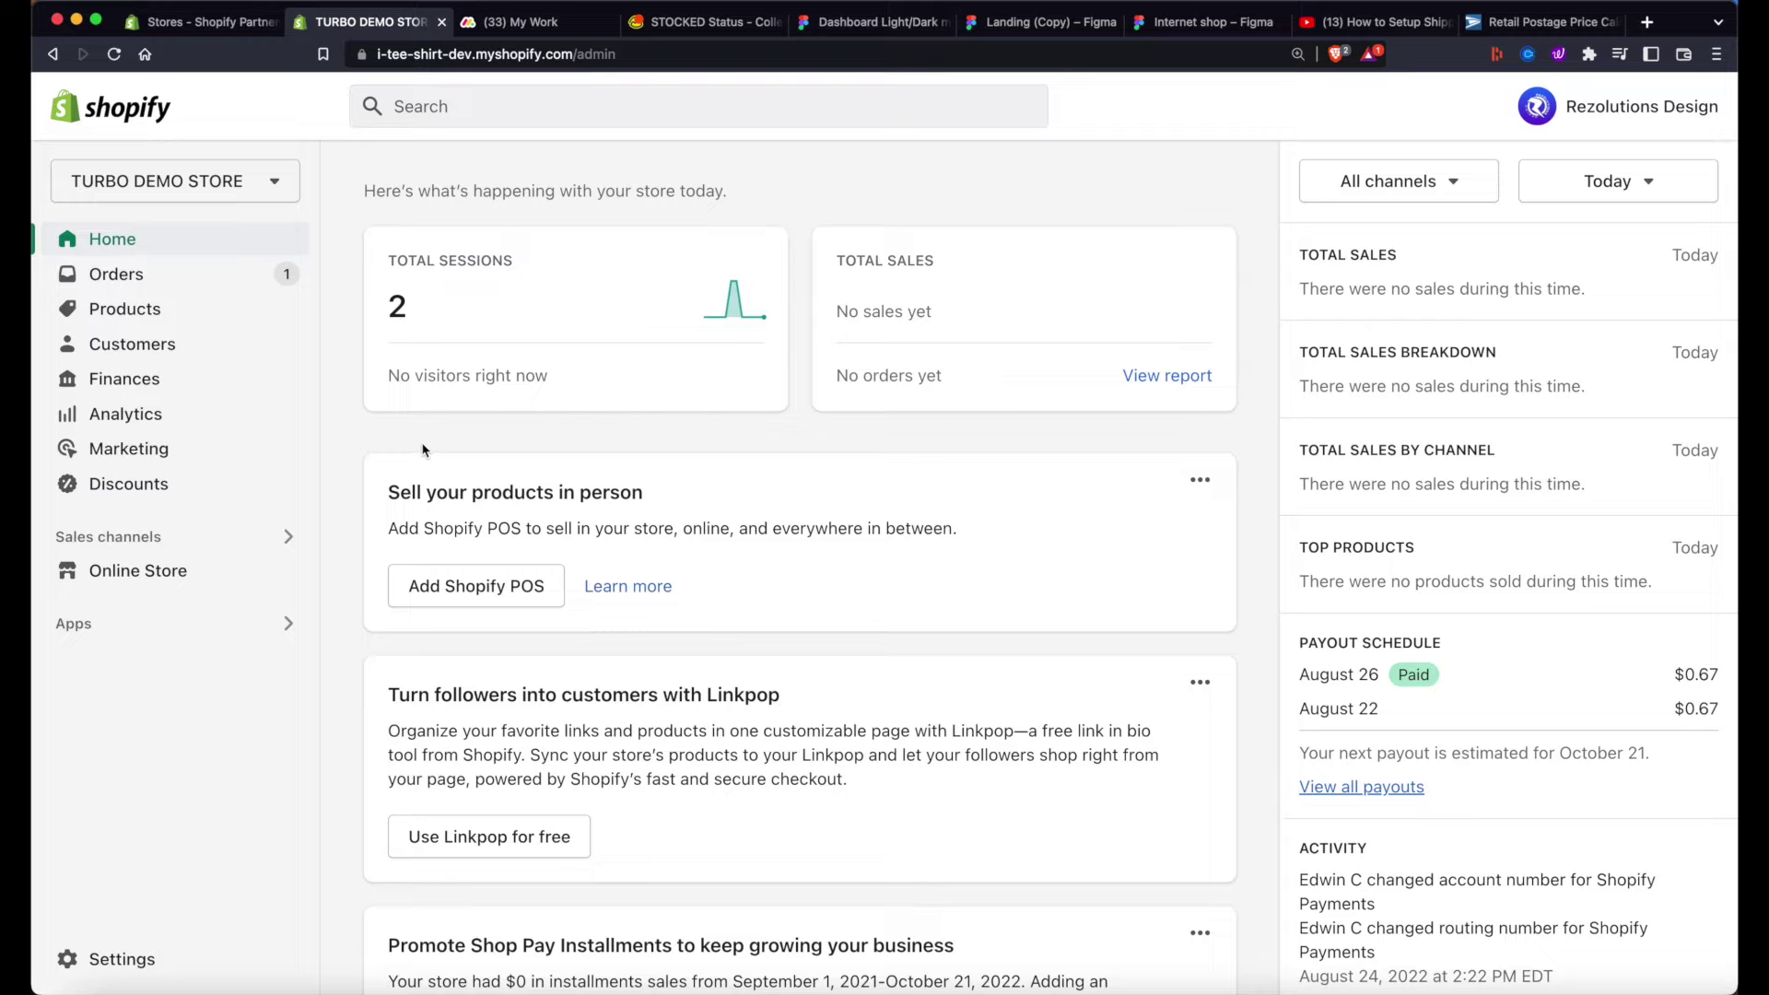
{"action": "left_click", "coordinate": [126, 311]}
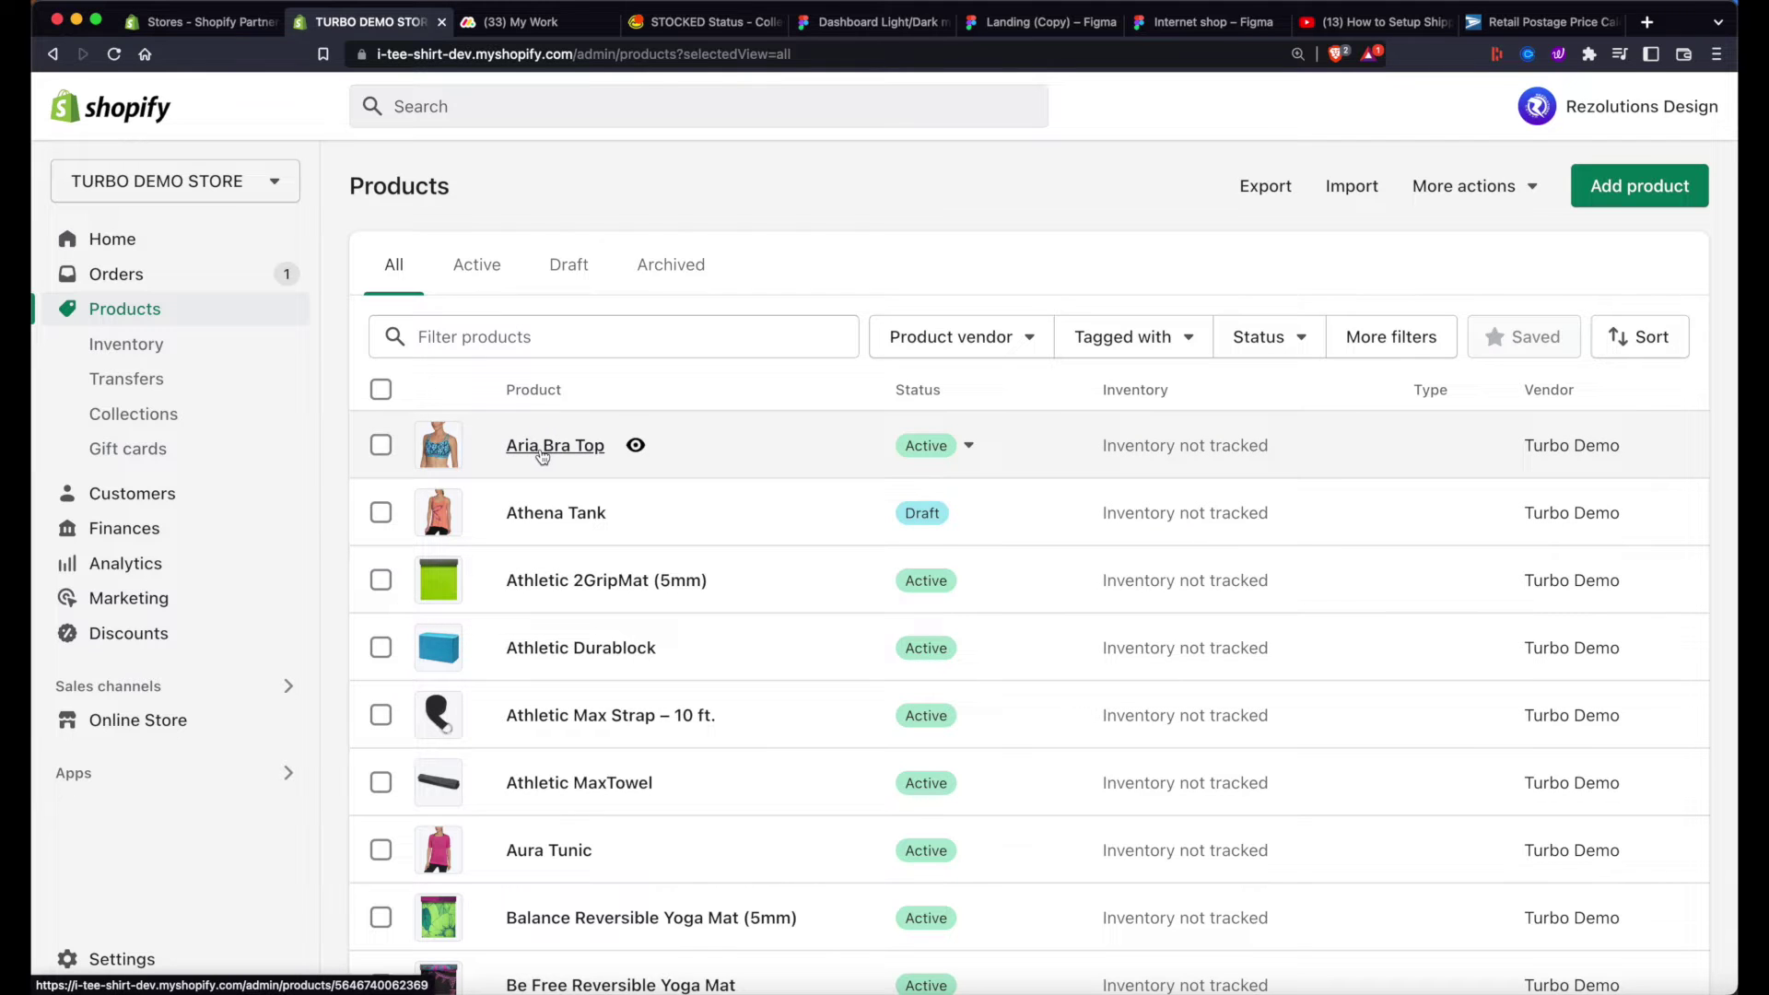
{"action": "left_click", "coordinate": [542, 447]}
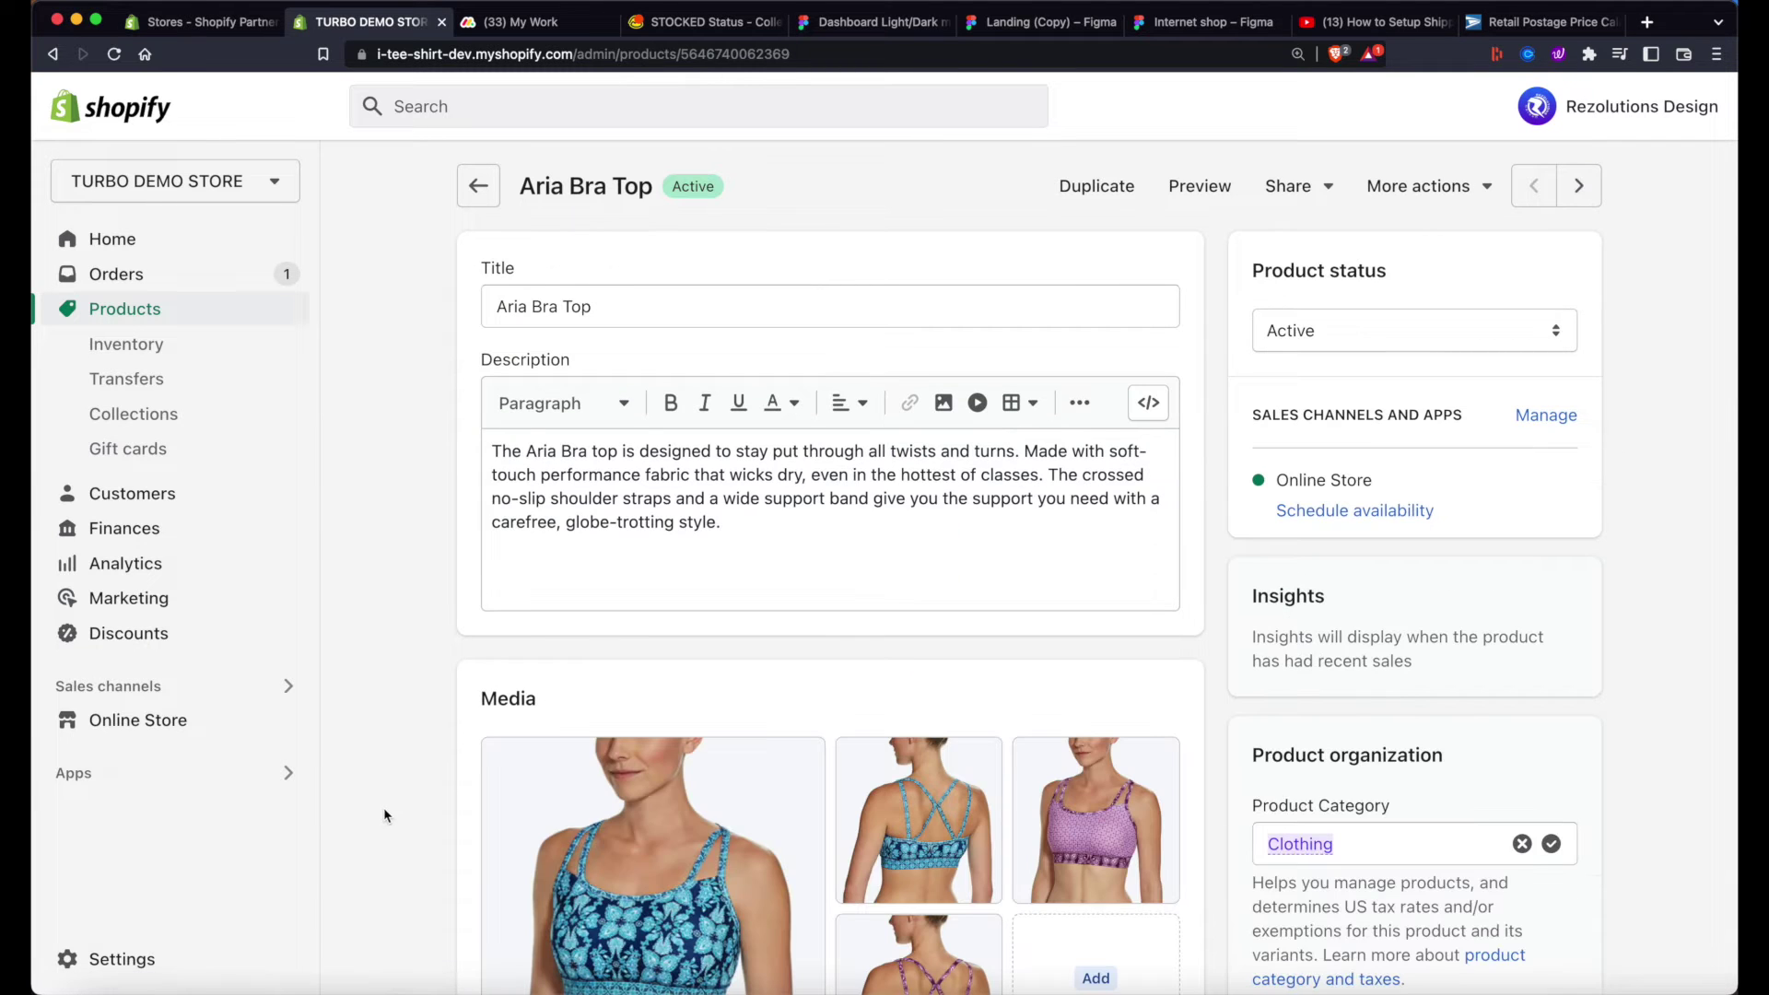
- Examine the Aria Bra Top product page, from its media down to the size and color variants
{"action": "scroll", "coordinate": [402, 807], "scroll_direction": "down", "scroll_amount": 15}
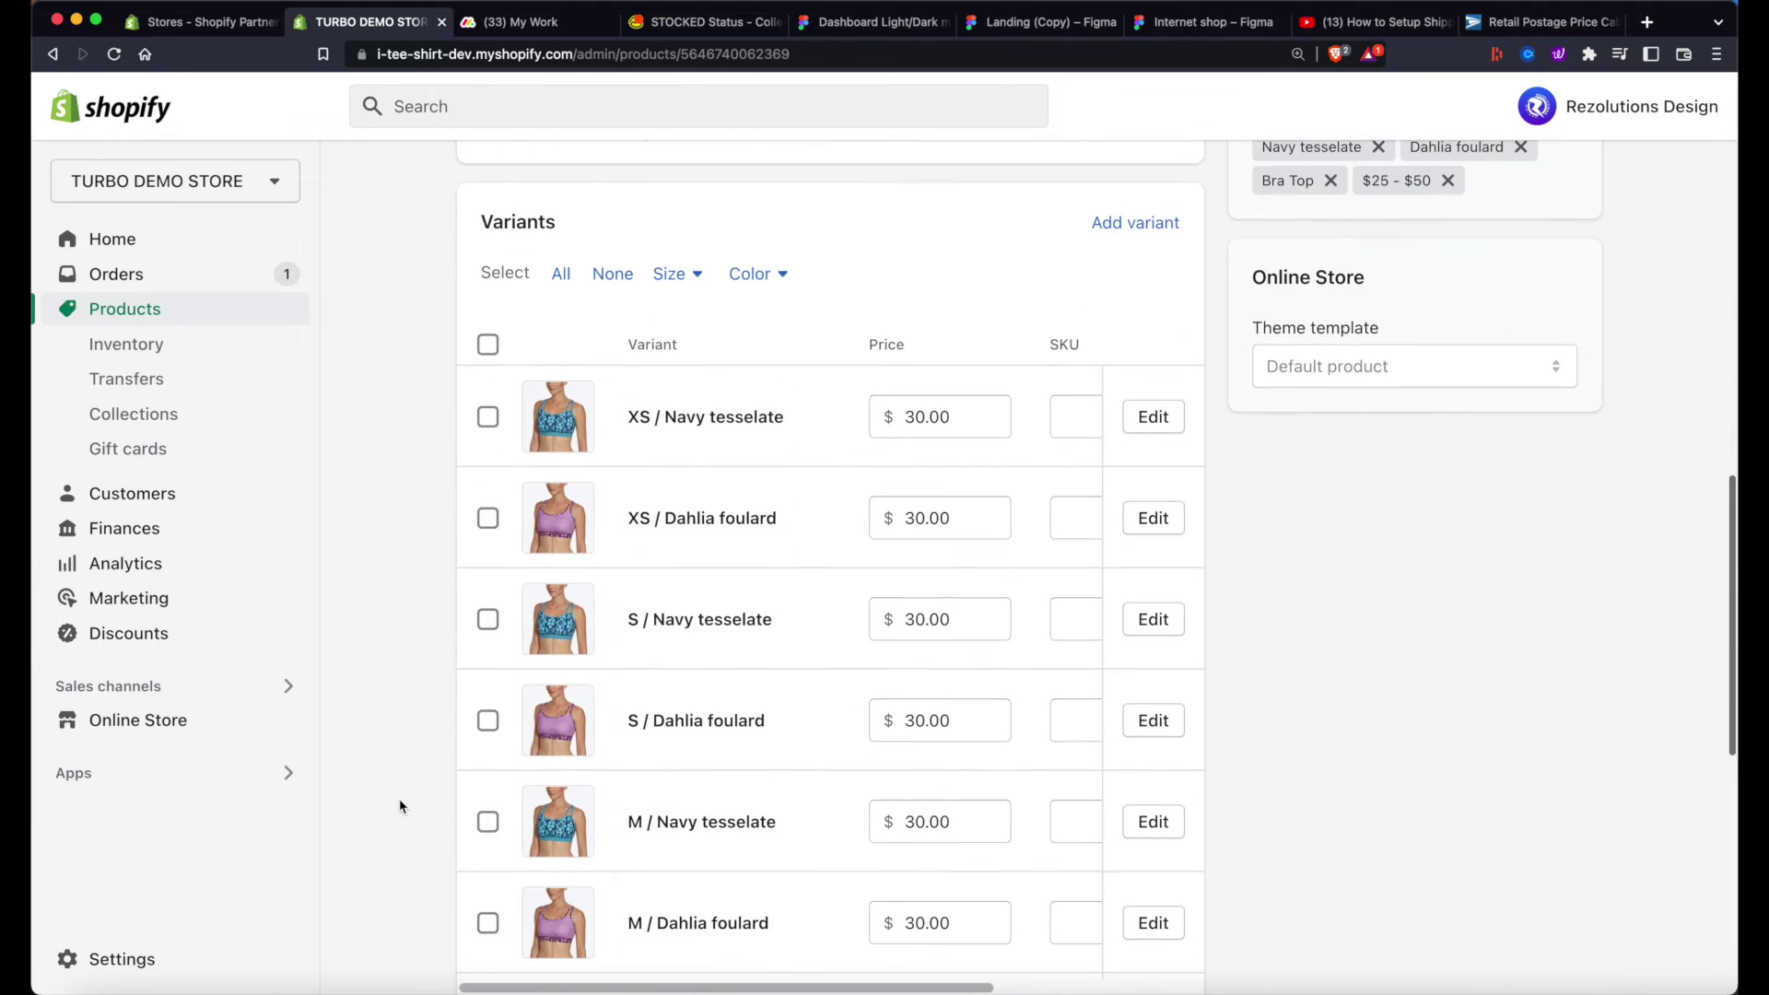
{"action": "scroll", "coordinate": [455, 861], "scroll_direction": "down", "scroll_amount": 2}
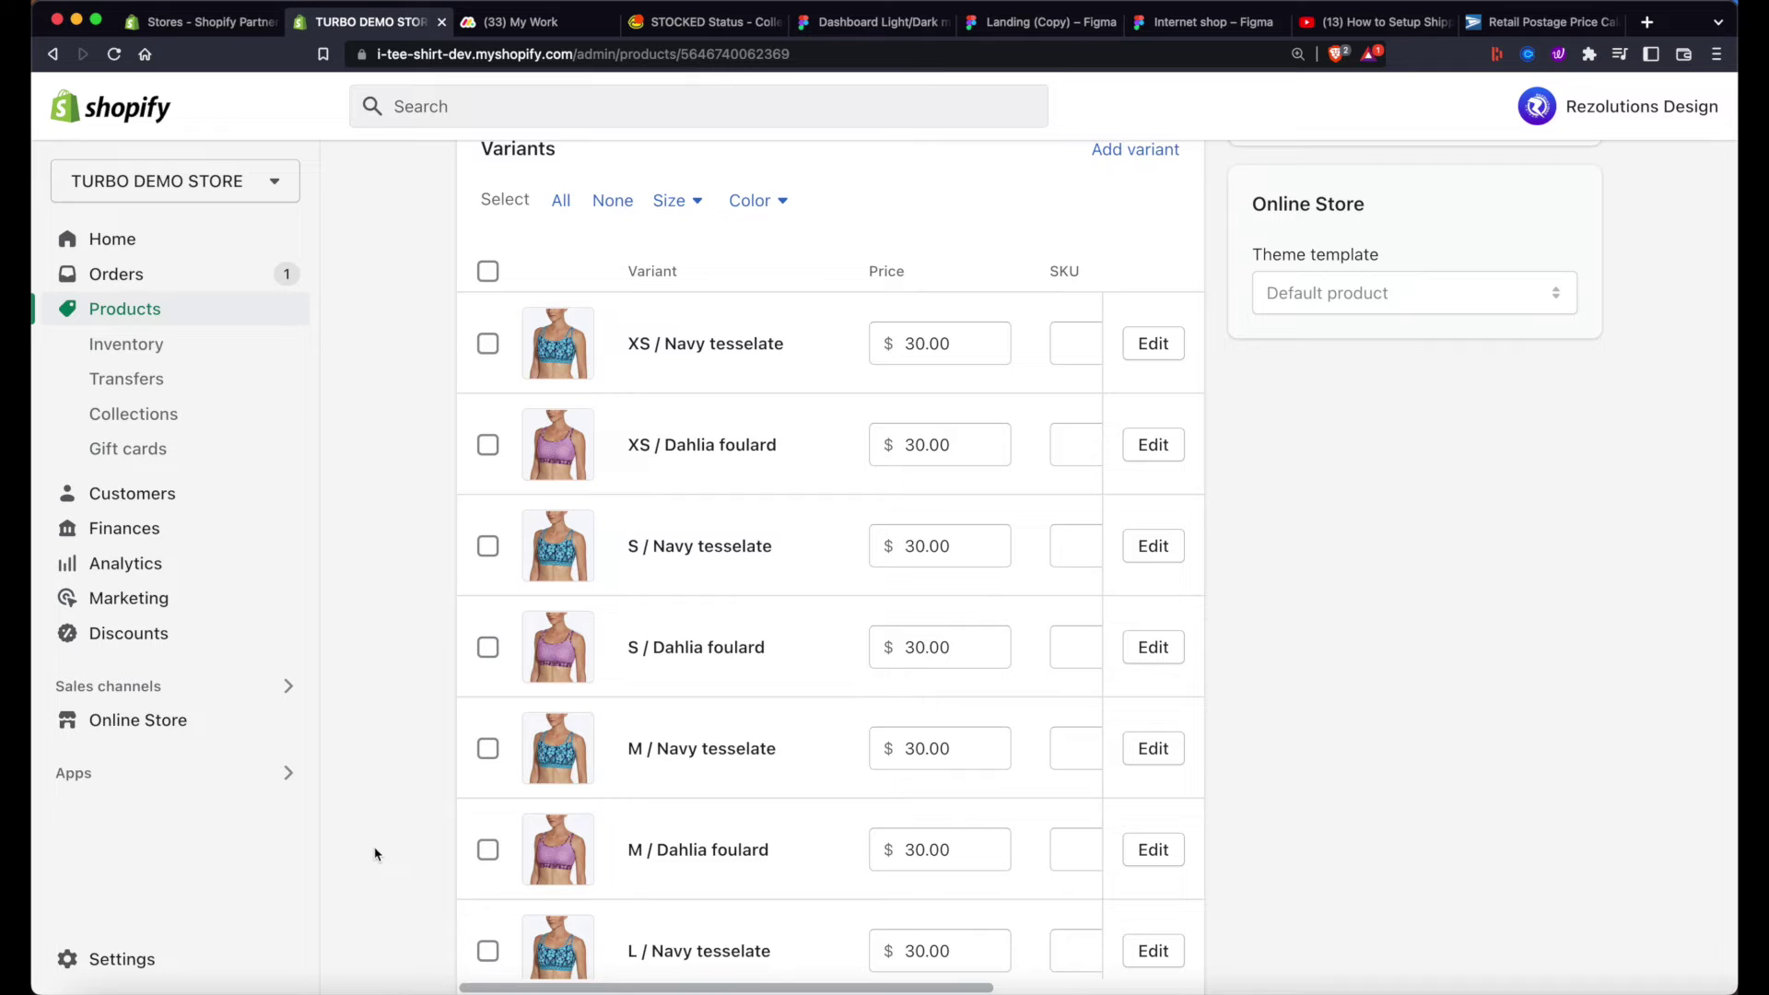
{"action": "scroll", "coordinate": [461, 459], "scroll_direction": "up", "scroll_amount": 5}
{"action": "scroll", "coordinate": [461, 459], "scroll_direction": "up", "scroll_amount": 10}
{"action": "scroll", "coordinate": [480, 580], "scroll_direction": "down", "scroll_amount": 3}
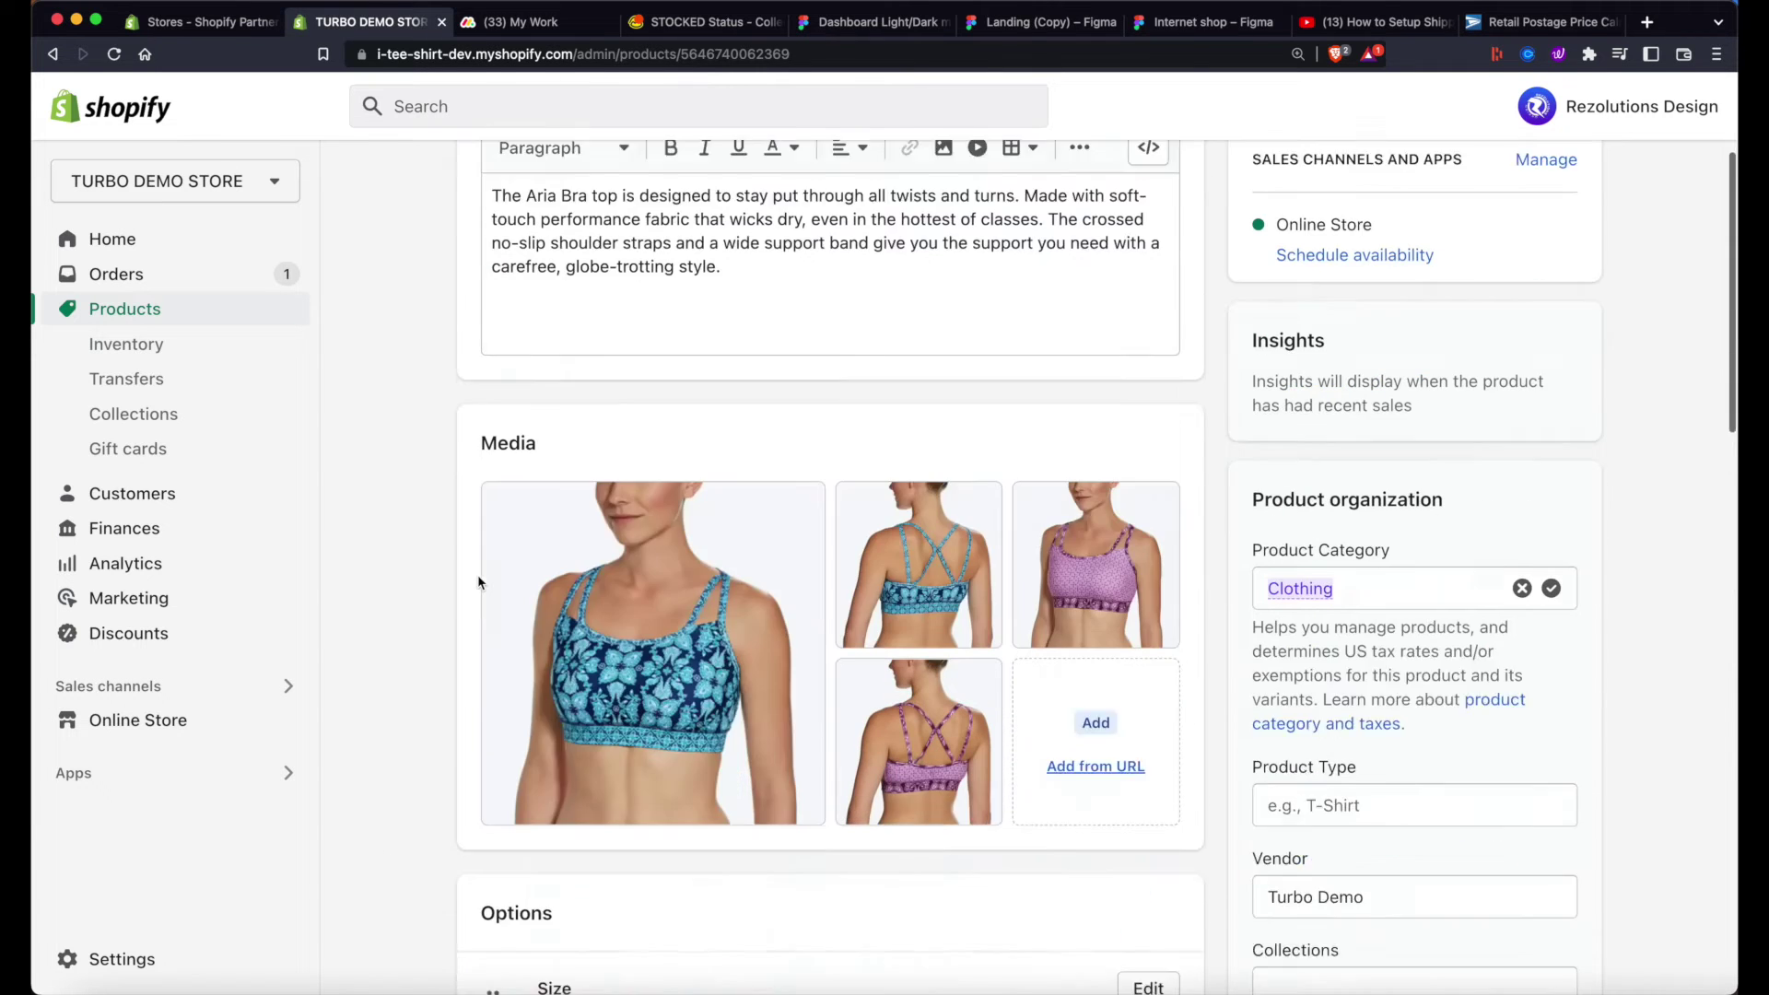
{"action": "scroll", "coordinate": [365, 846], "scroll_direction": "down", "scroll_amount": 10}
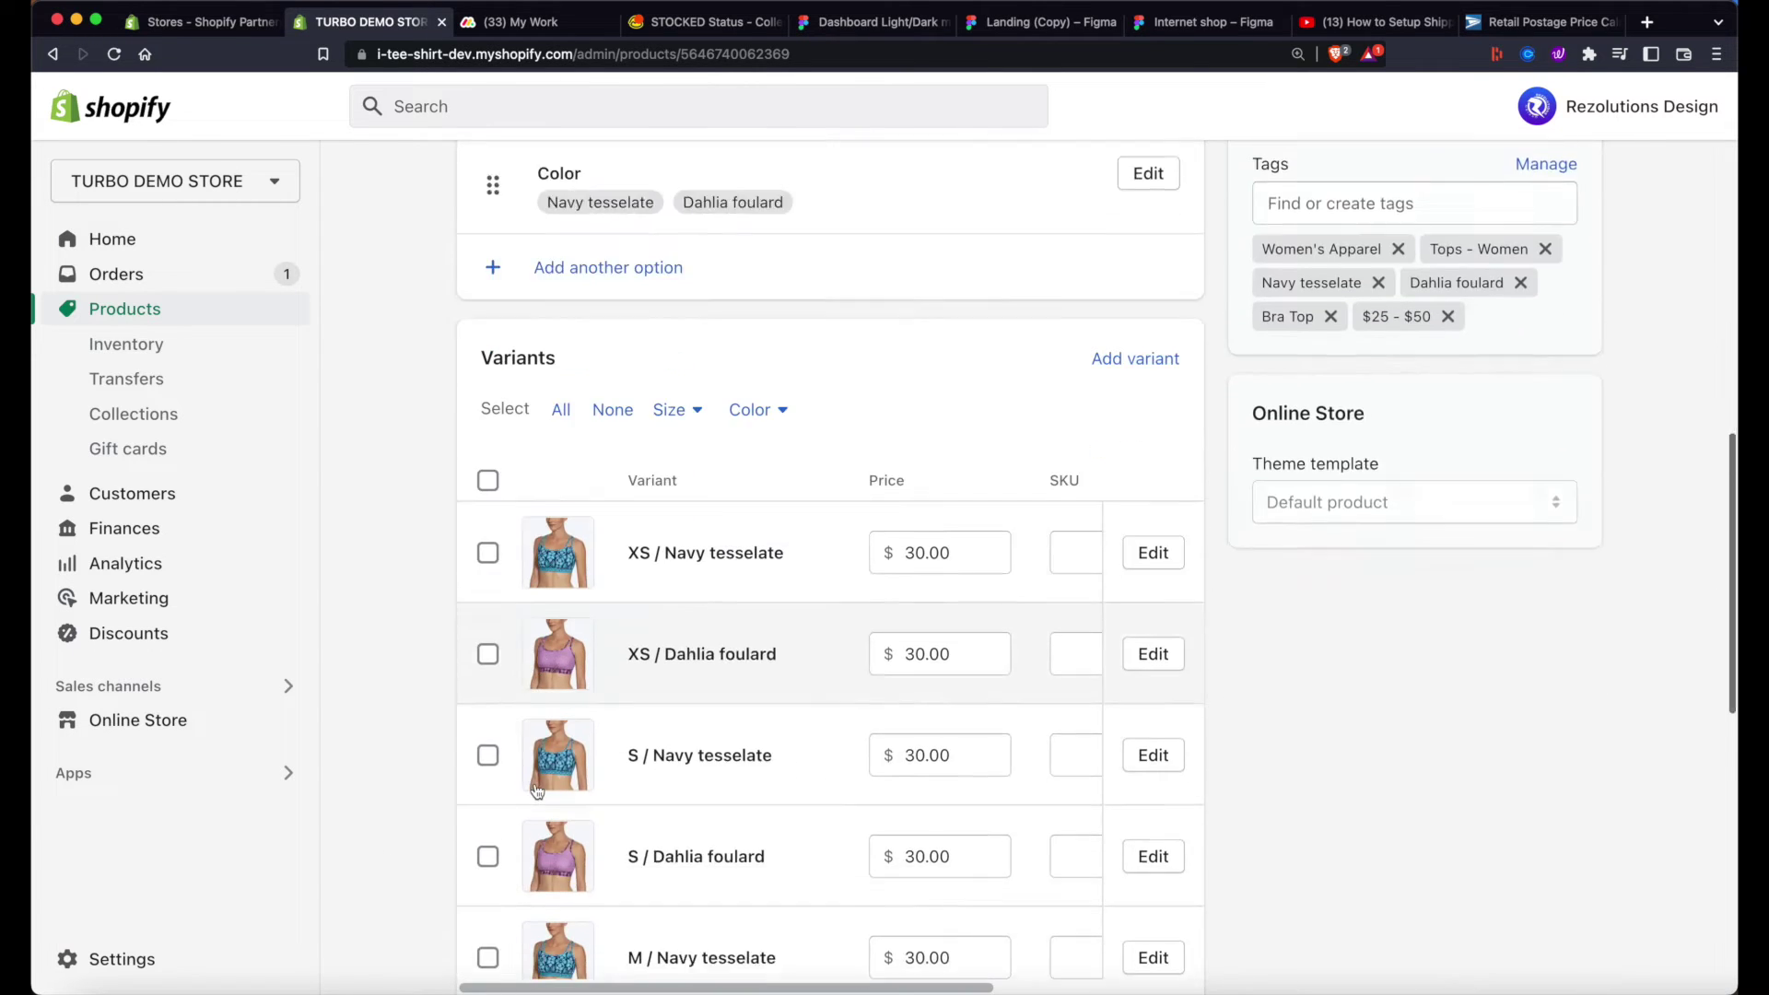
{"action": "scroll", "coordinate": [621, 698], "scroll_direction": "down", "scroll_amount": 3}
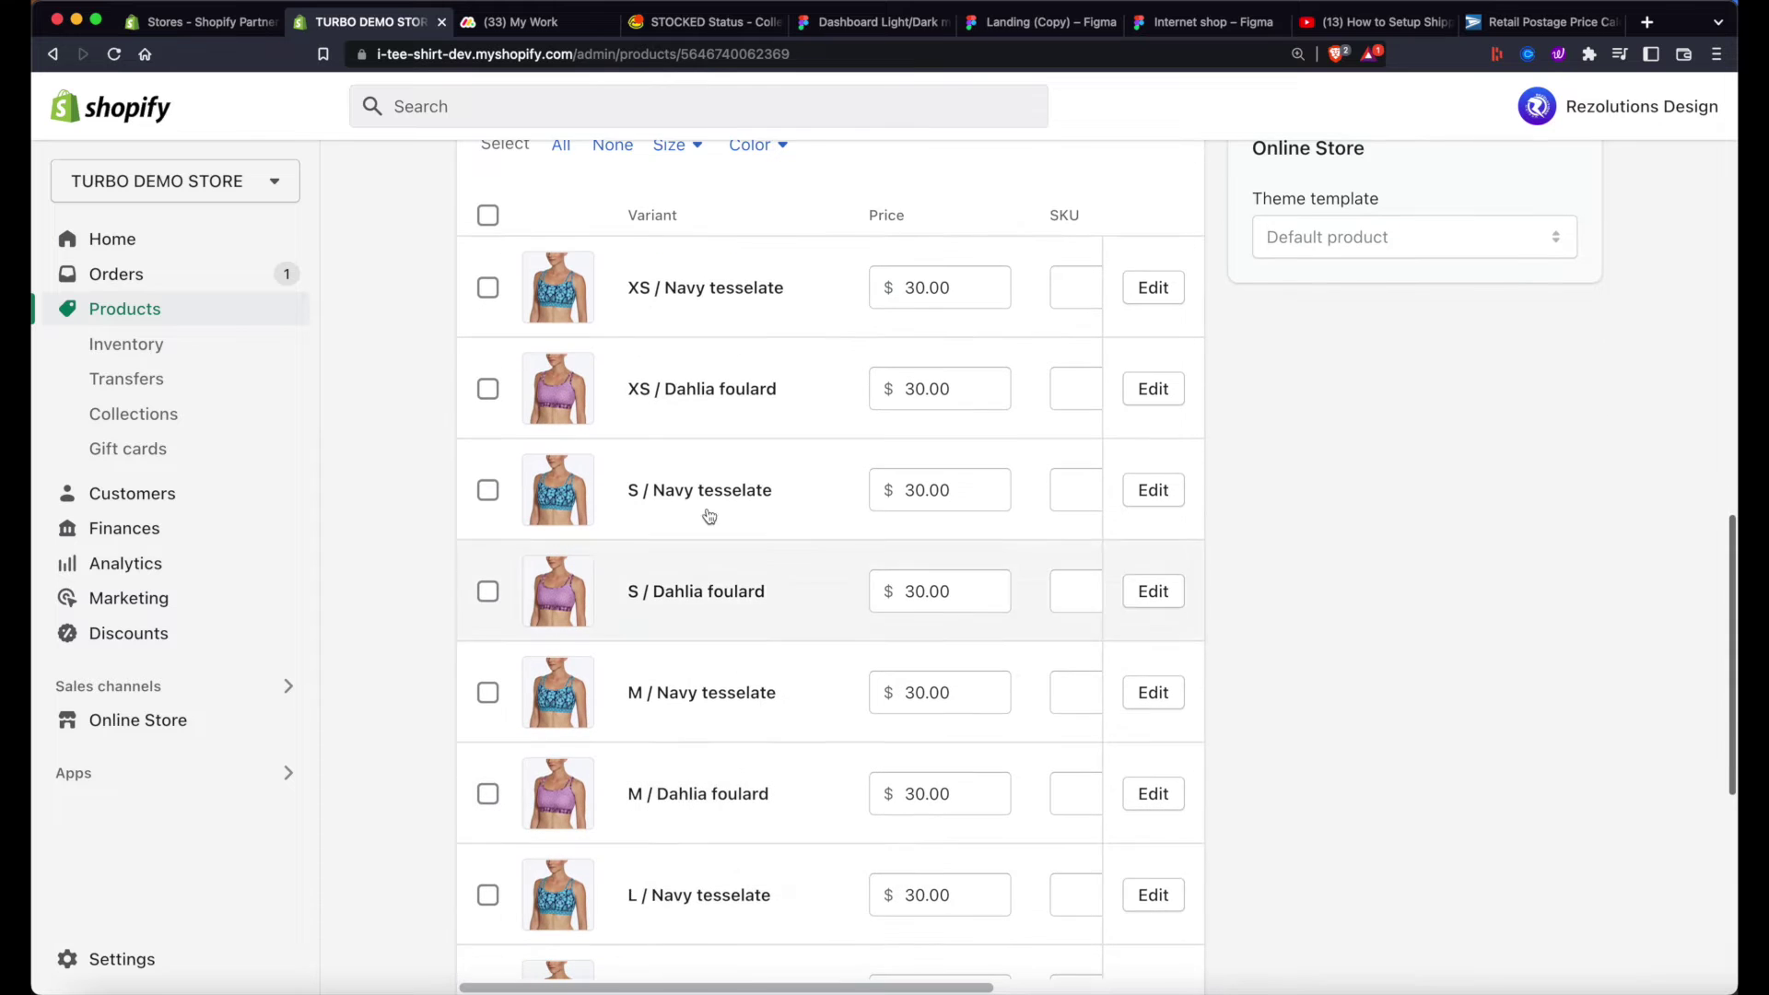
{"action": "scroll", "coordinate": [622, 887], "scroll_direction": "up", "scroll_amount": 3}
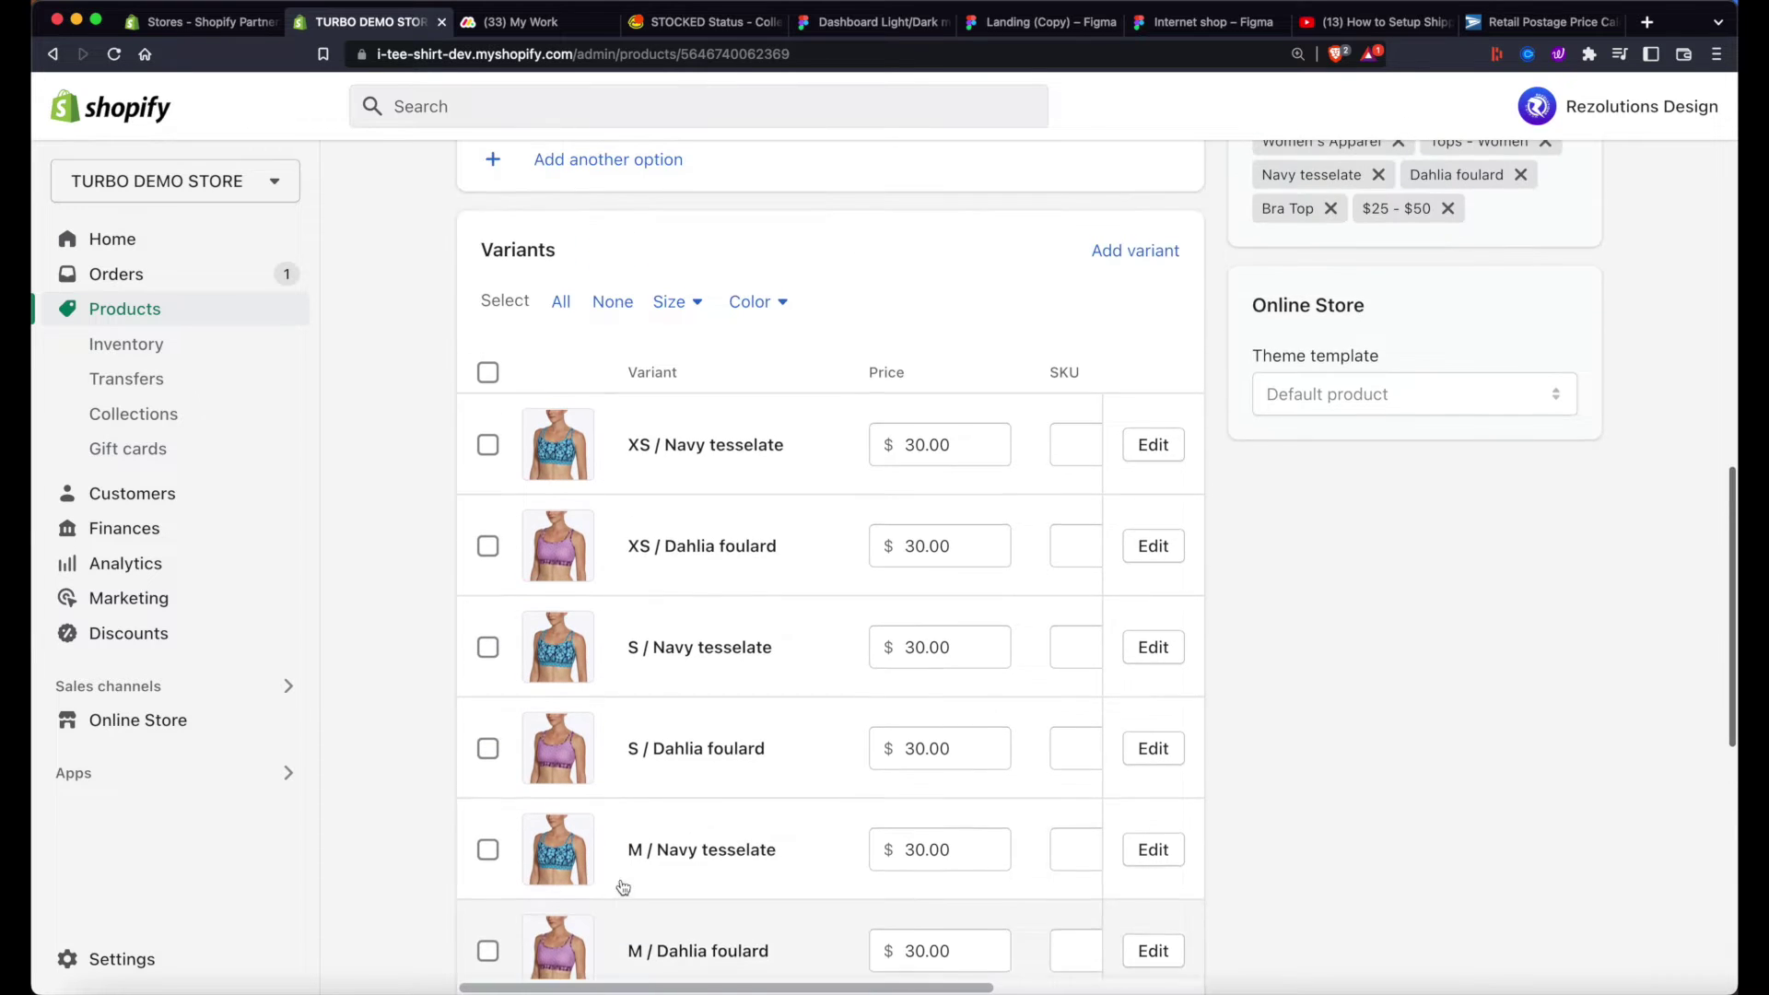
{"action": "scroll", "coordinate": [620, 723], "scroll_direction": "up", "scroll_amount": 1}
{"action": "scroll", "coordinate": [621, 719], "scroll_direction": "up", "scroll_amount": 1}
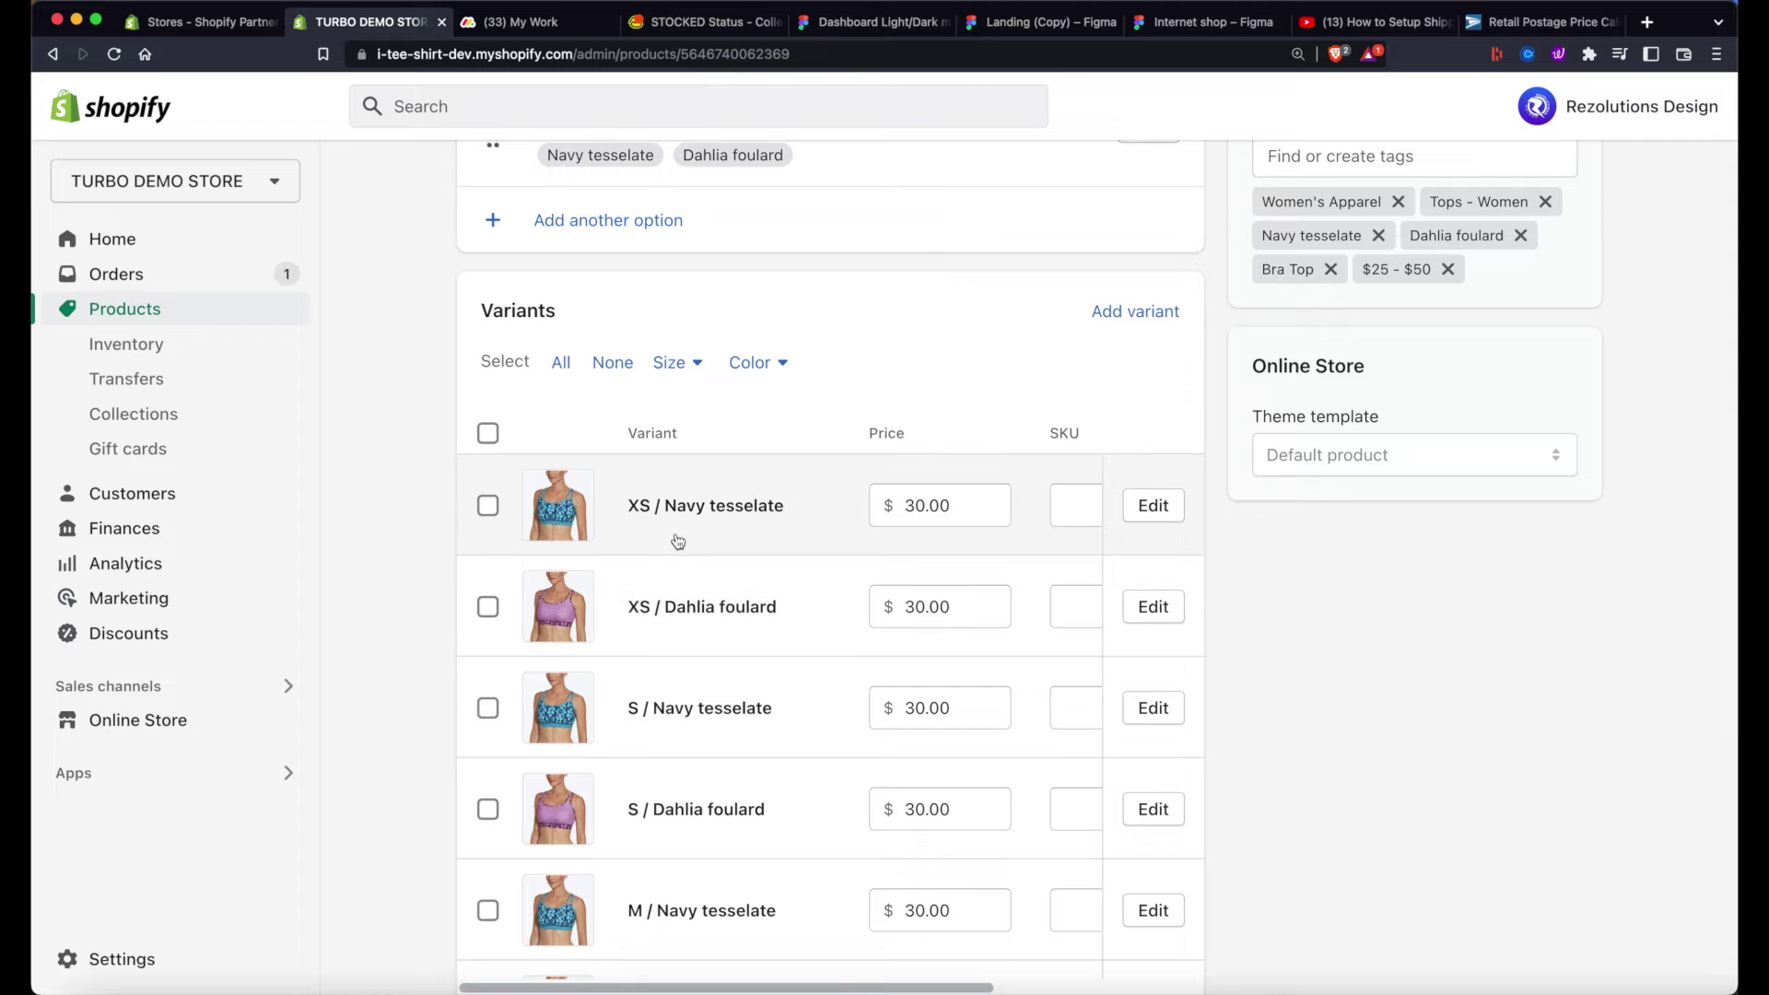
- Open the XS / Navy tesselate variant and examine its shipping weight and customs information
{"action": "left_click", "coordinate": [1153, 505]}
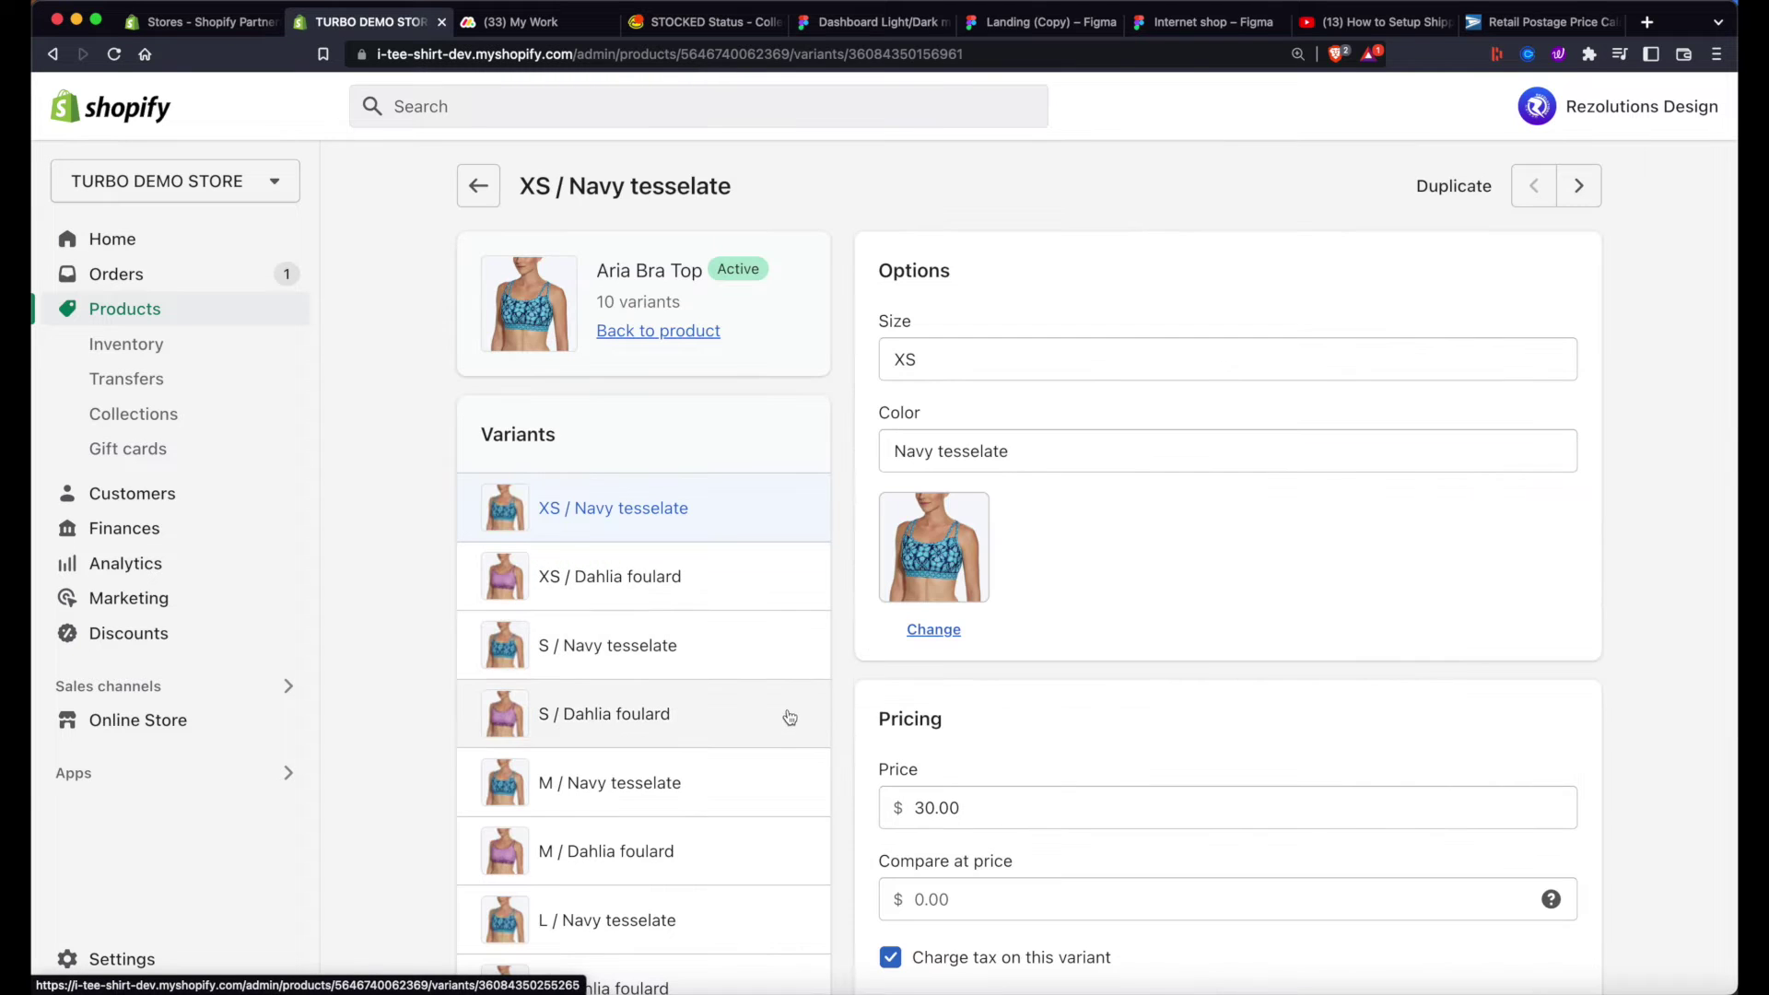
{"action": "left_click", "coordinate": [473, 186]}
{"action": "scroll", "coordinate": [477, 608], "scroll_direction": "down", "scroll_amount": 10}
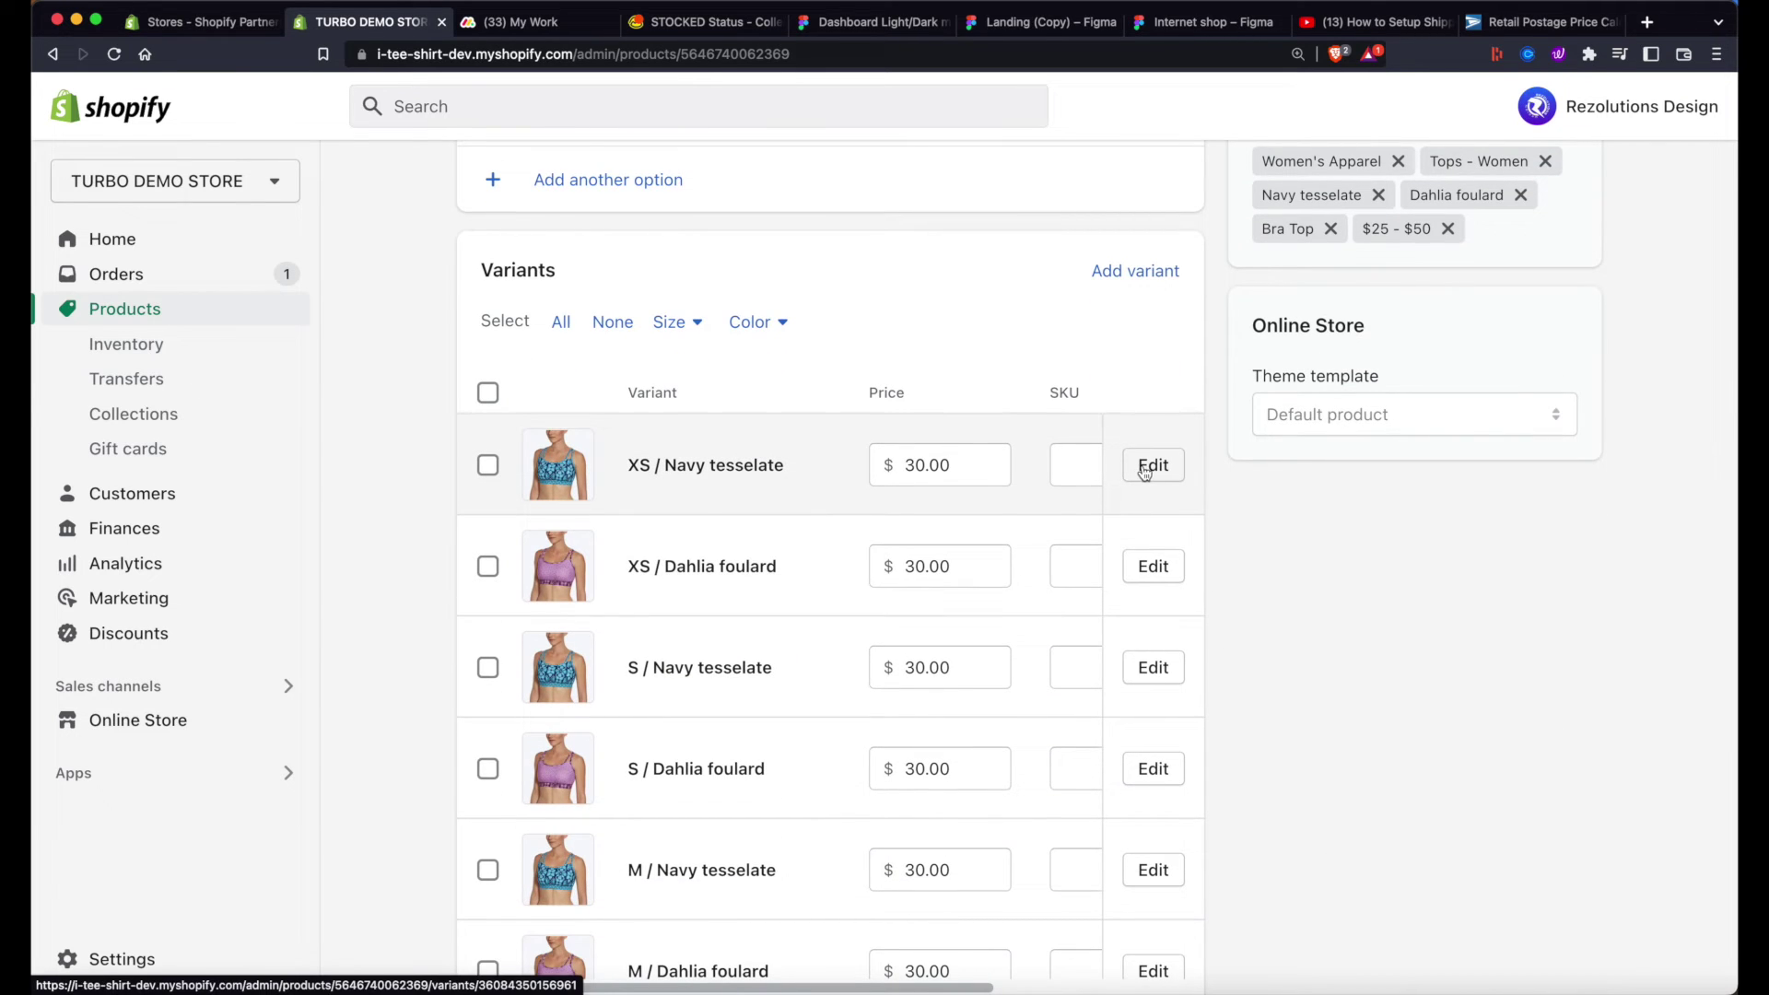
{"action": "left_click", "coordinate": [1152, 466]}
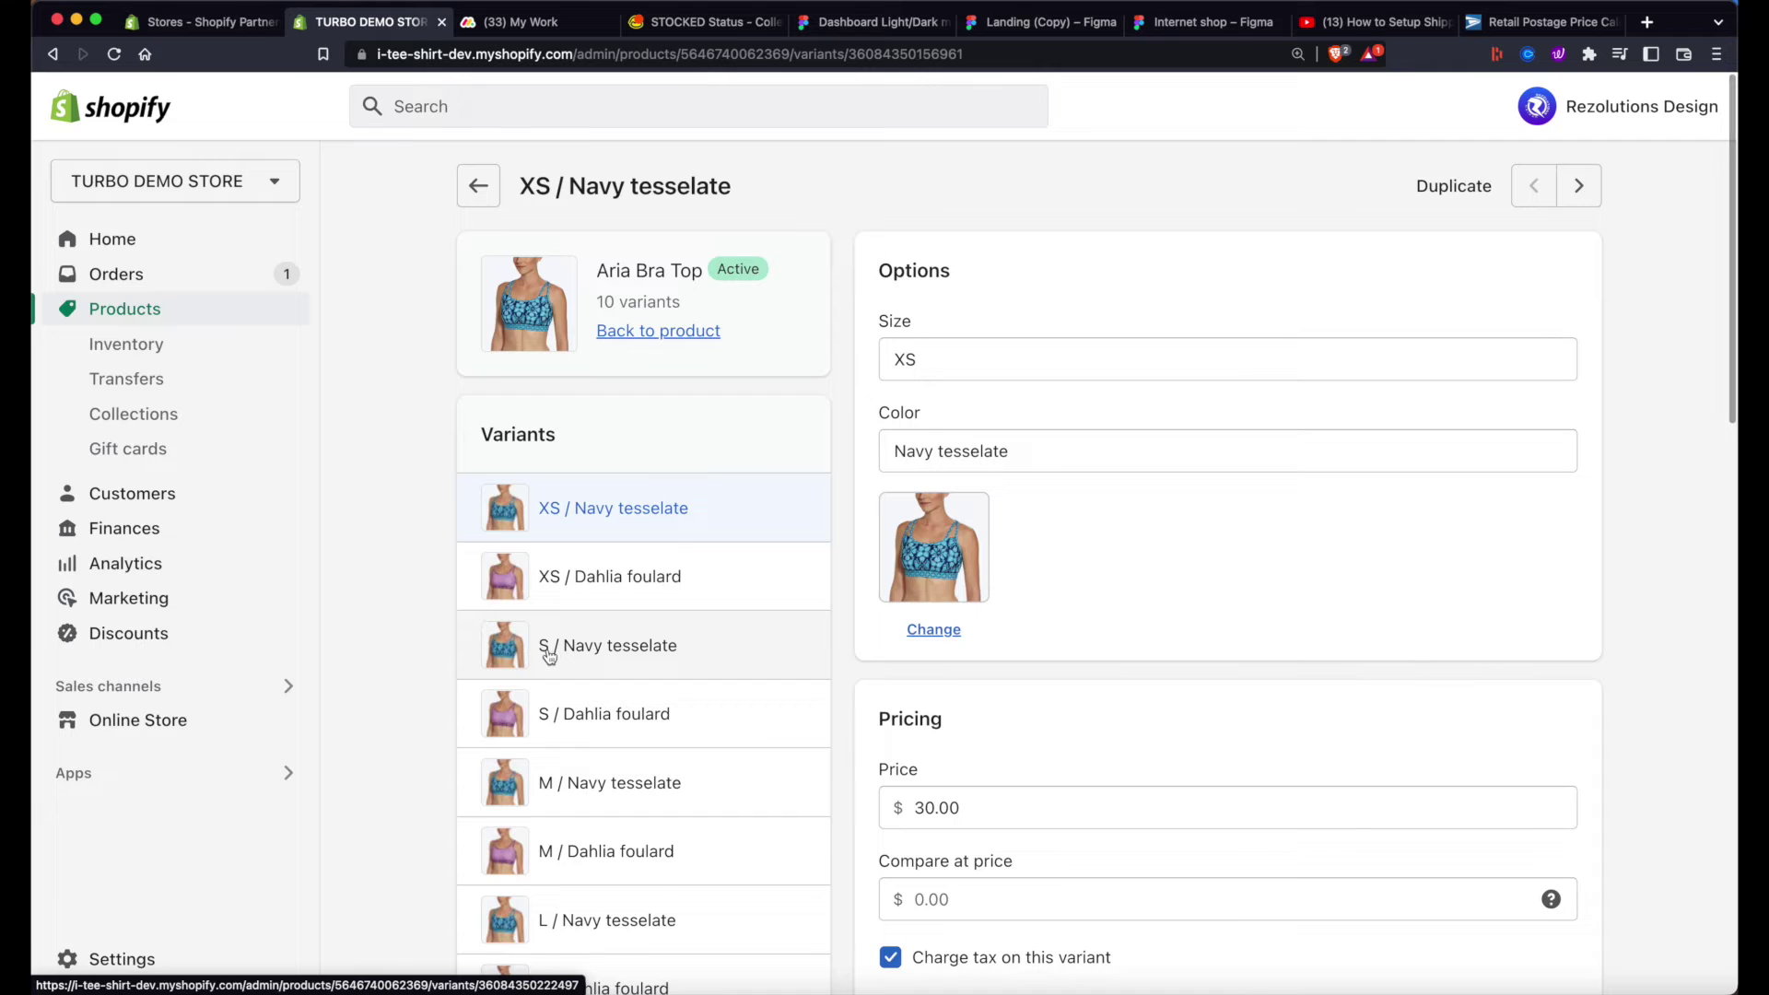
{"action": "scroll", "coordinate": [479, 636], "scroll_direction": "down", "scroll_amount": 6}
{"action": "scroll", "coordinate": [416, 643], "scroll_direction": "down", "scroll_amount": 8}
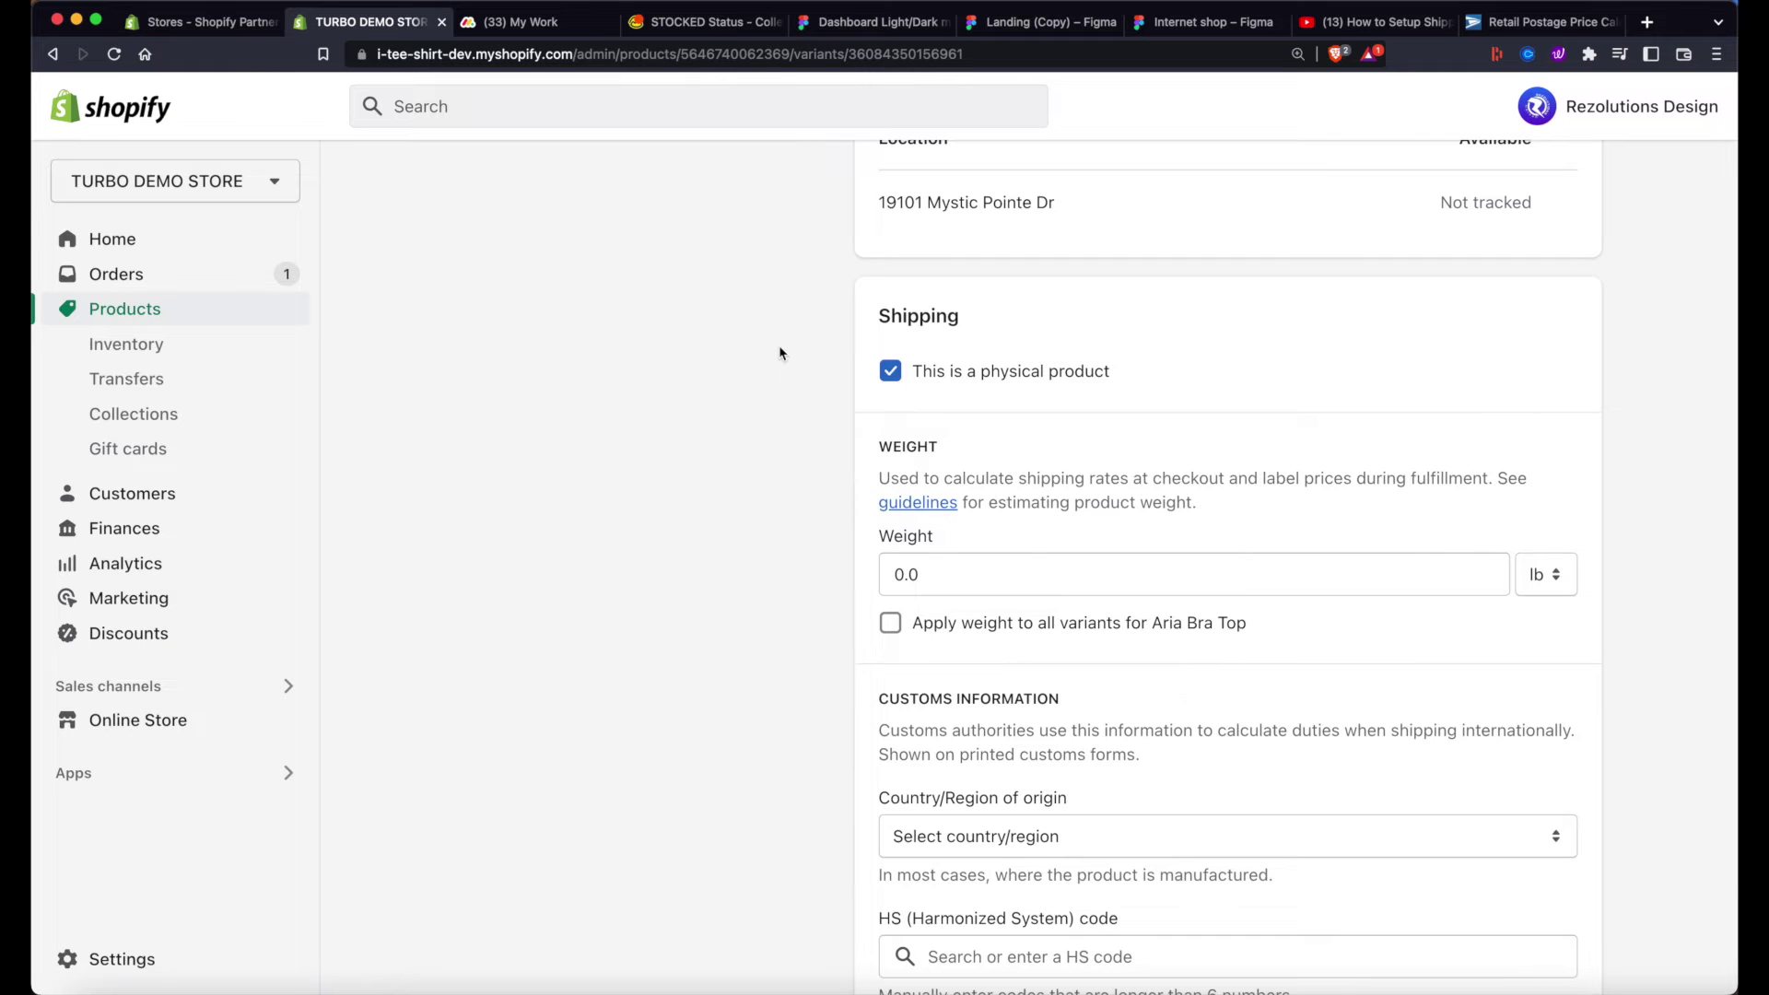
- Go back to the Aria Bra Top product page and review its full variant list
{"action": "scroll", "coordinate": [739, 430], "scroll_direction": "up", "scroll_amount": 10}
{"action": "left_click", "coordinate": [655, 330]}
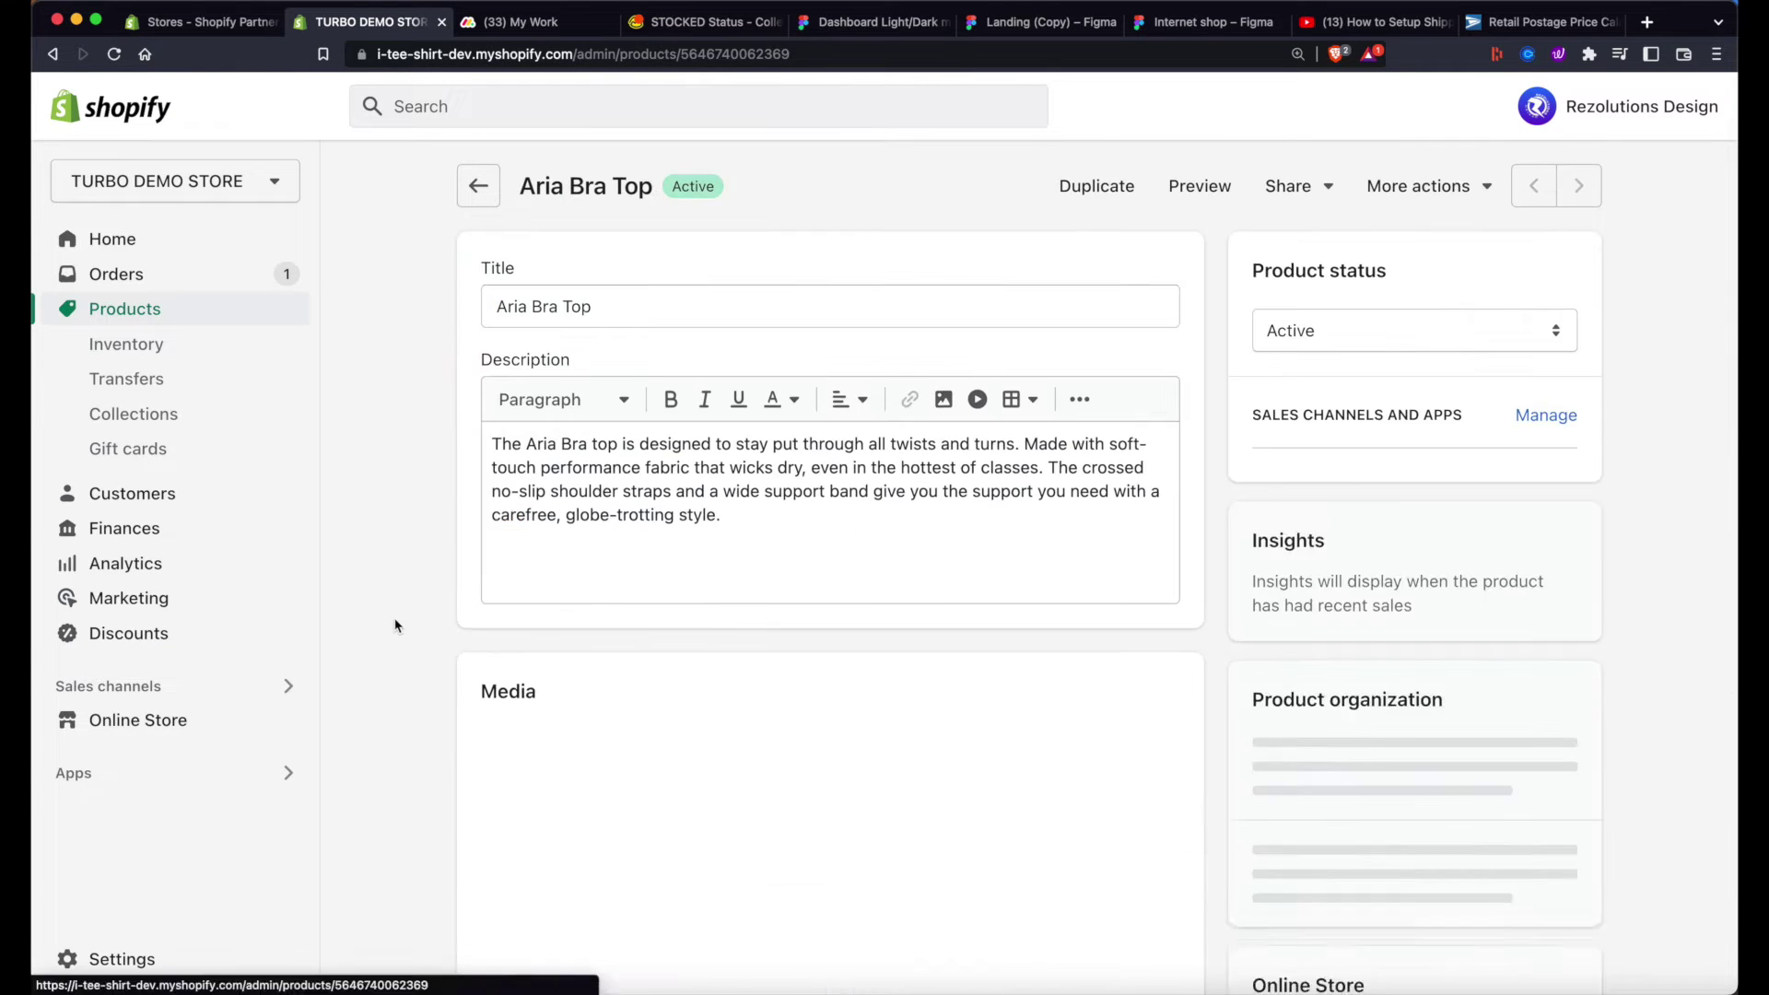
{"action": "scroll", "coordinate": [430, 556], "scroll_direction": "down", "scroll_amount": 15}
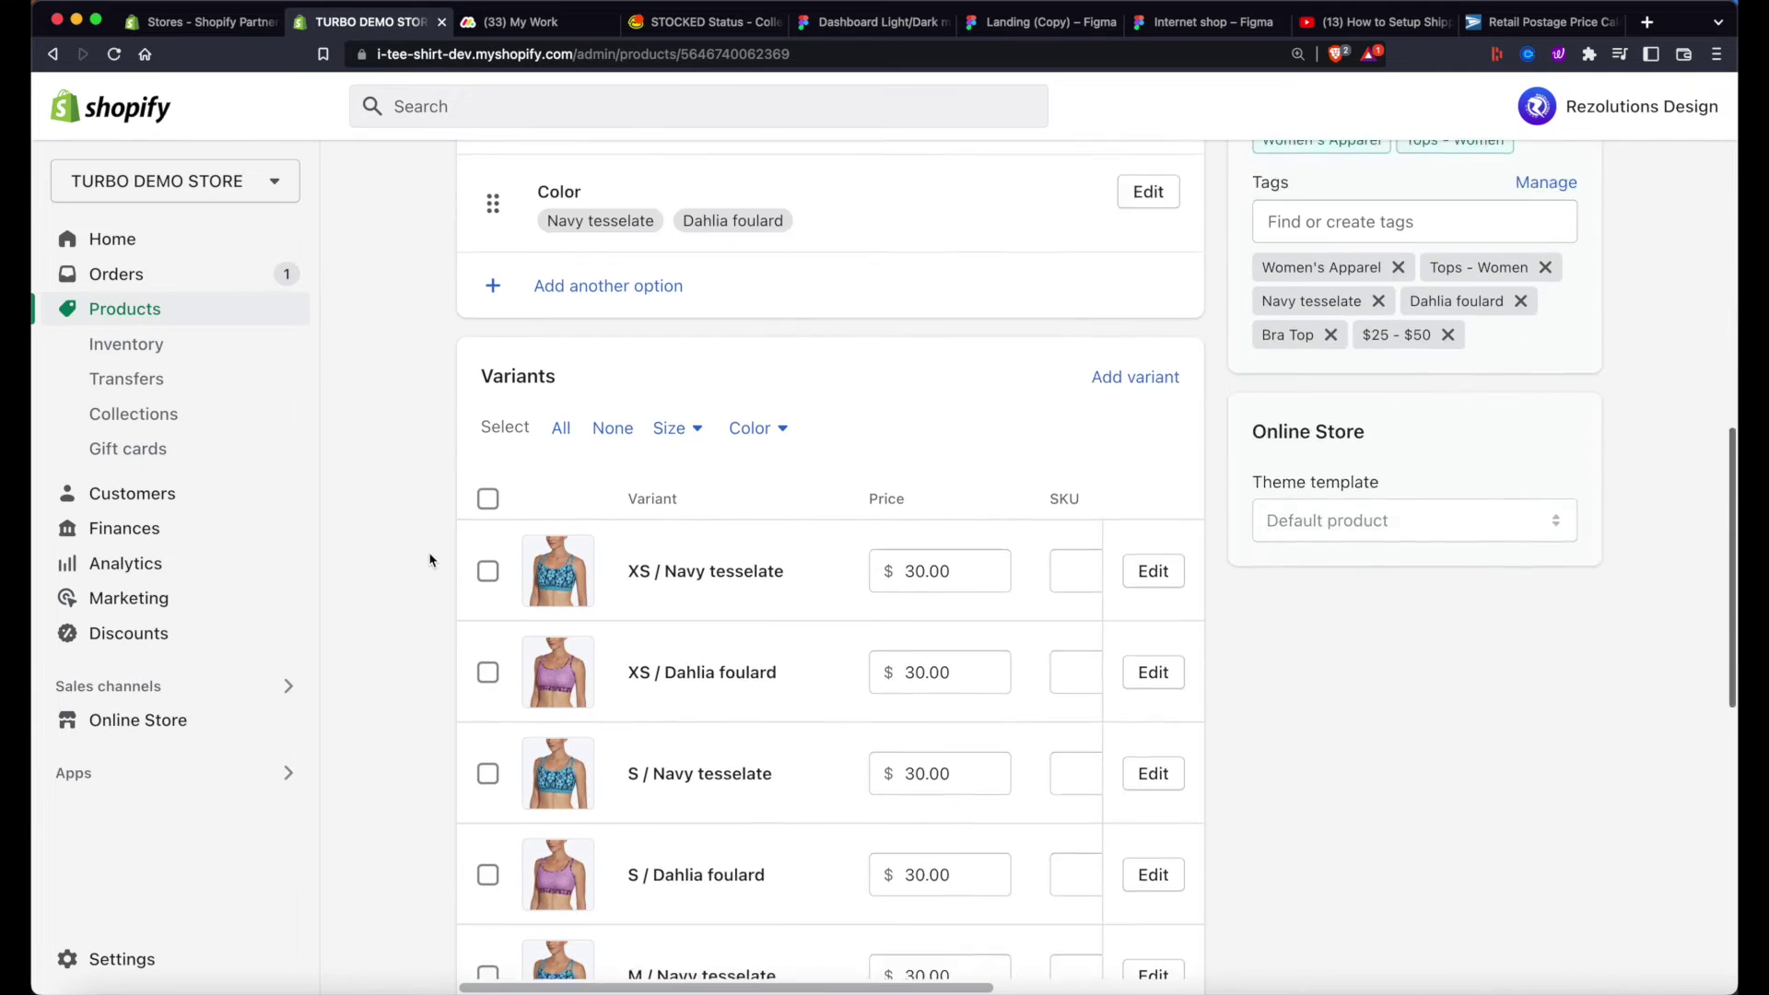
{"action": "scroll", "coordinate": [399, 411], "scroll_direction": "down", "scroll_amount": 10}
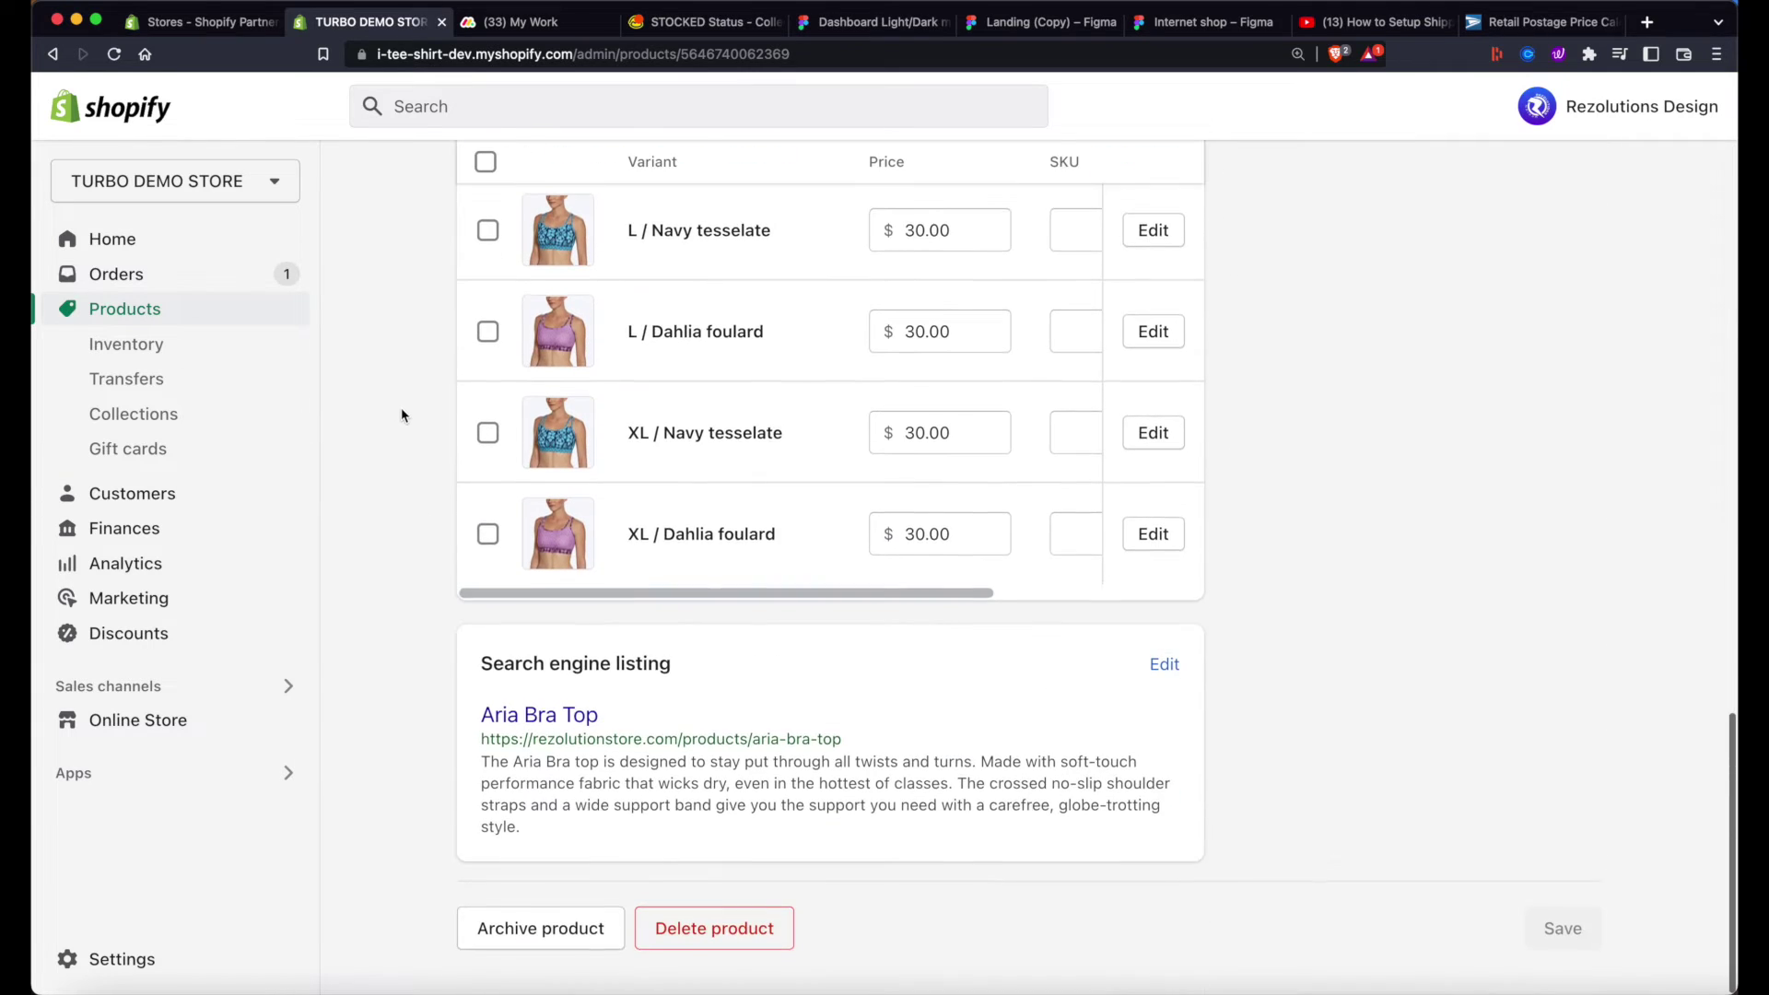
{"action": "scroll", "coordinate": [421, 638], "scroll_direction": "up", "scroll_amount": 8}
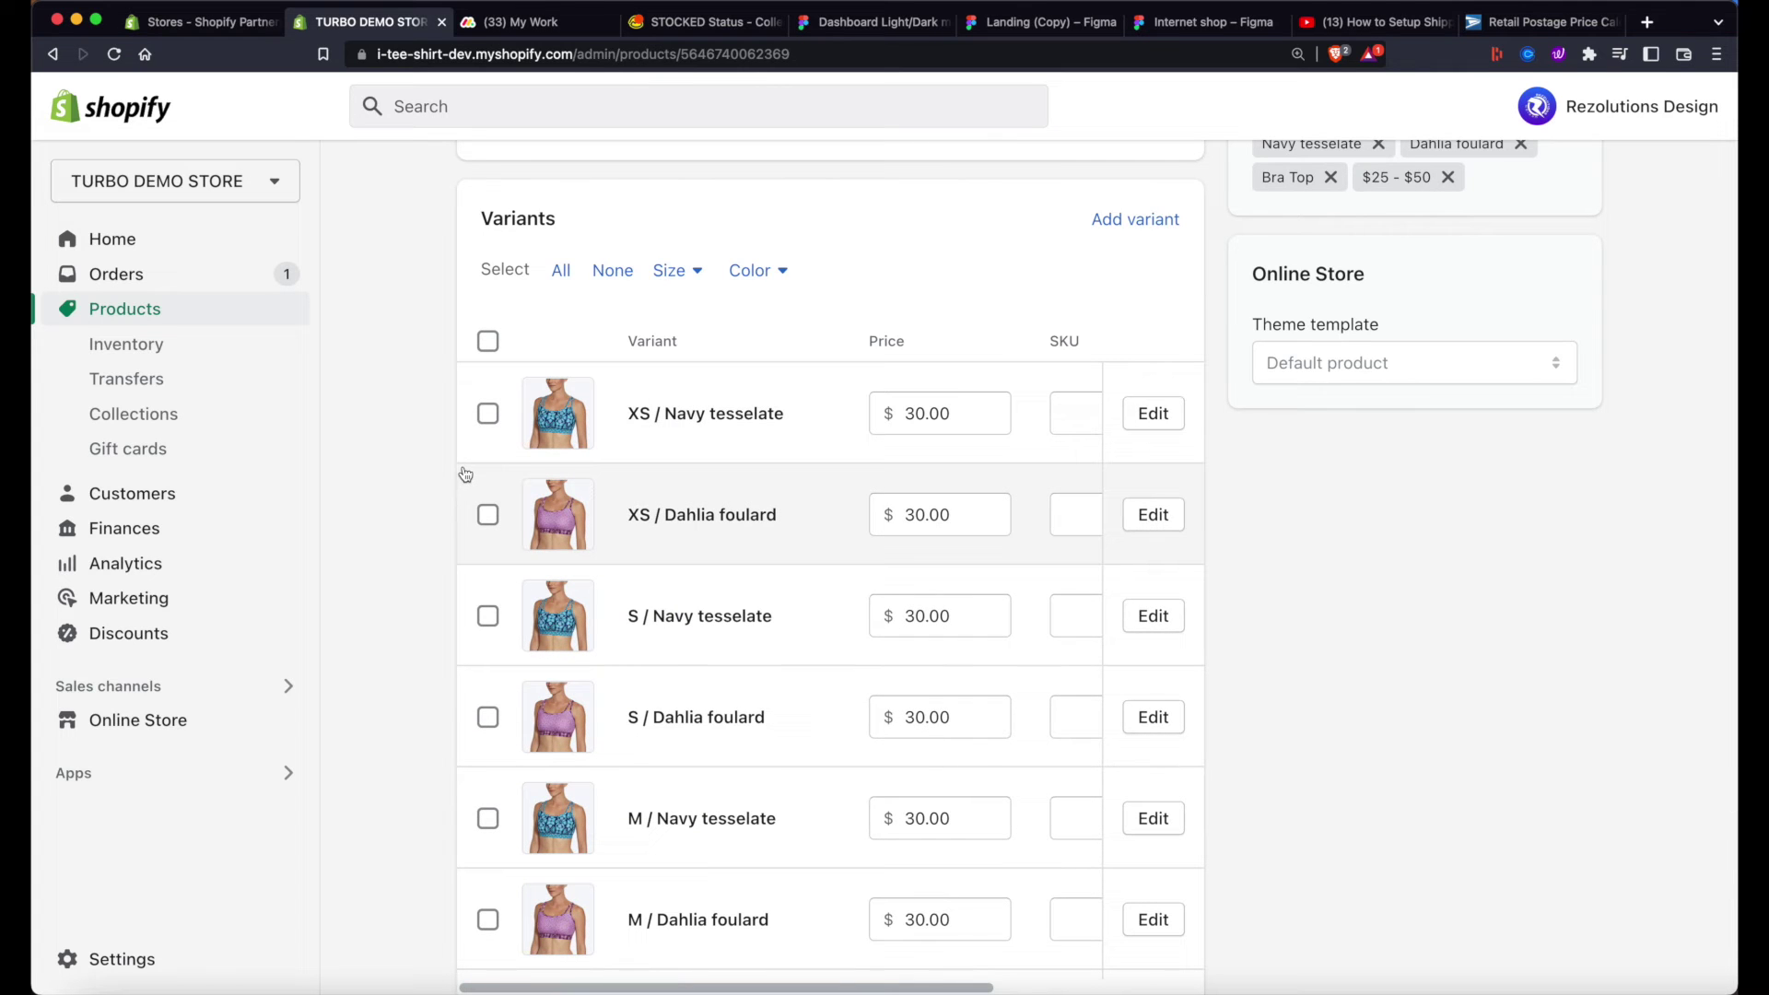
- Set the shipping weight of the Aria Bra Top's XS / Navy tesselate variant to 1.0 lb
{"action": "left_click", "coordinate": [1153, 413]}
{"action": "scroll", "coordinate": [519, 595], "scroll_direction": "down", "scroll_amount": 15}
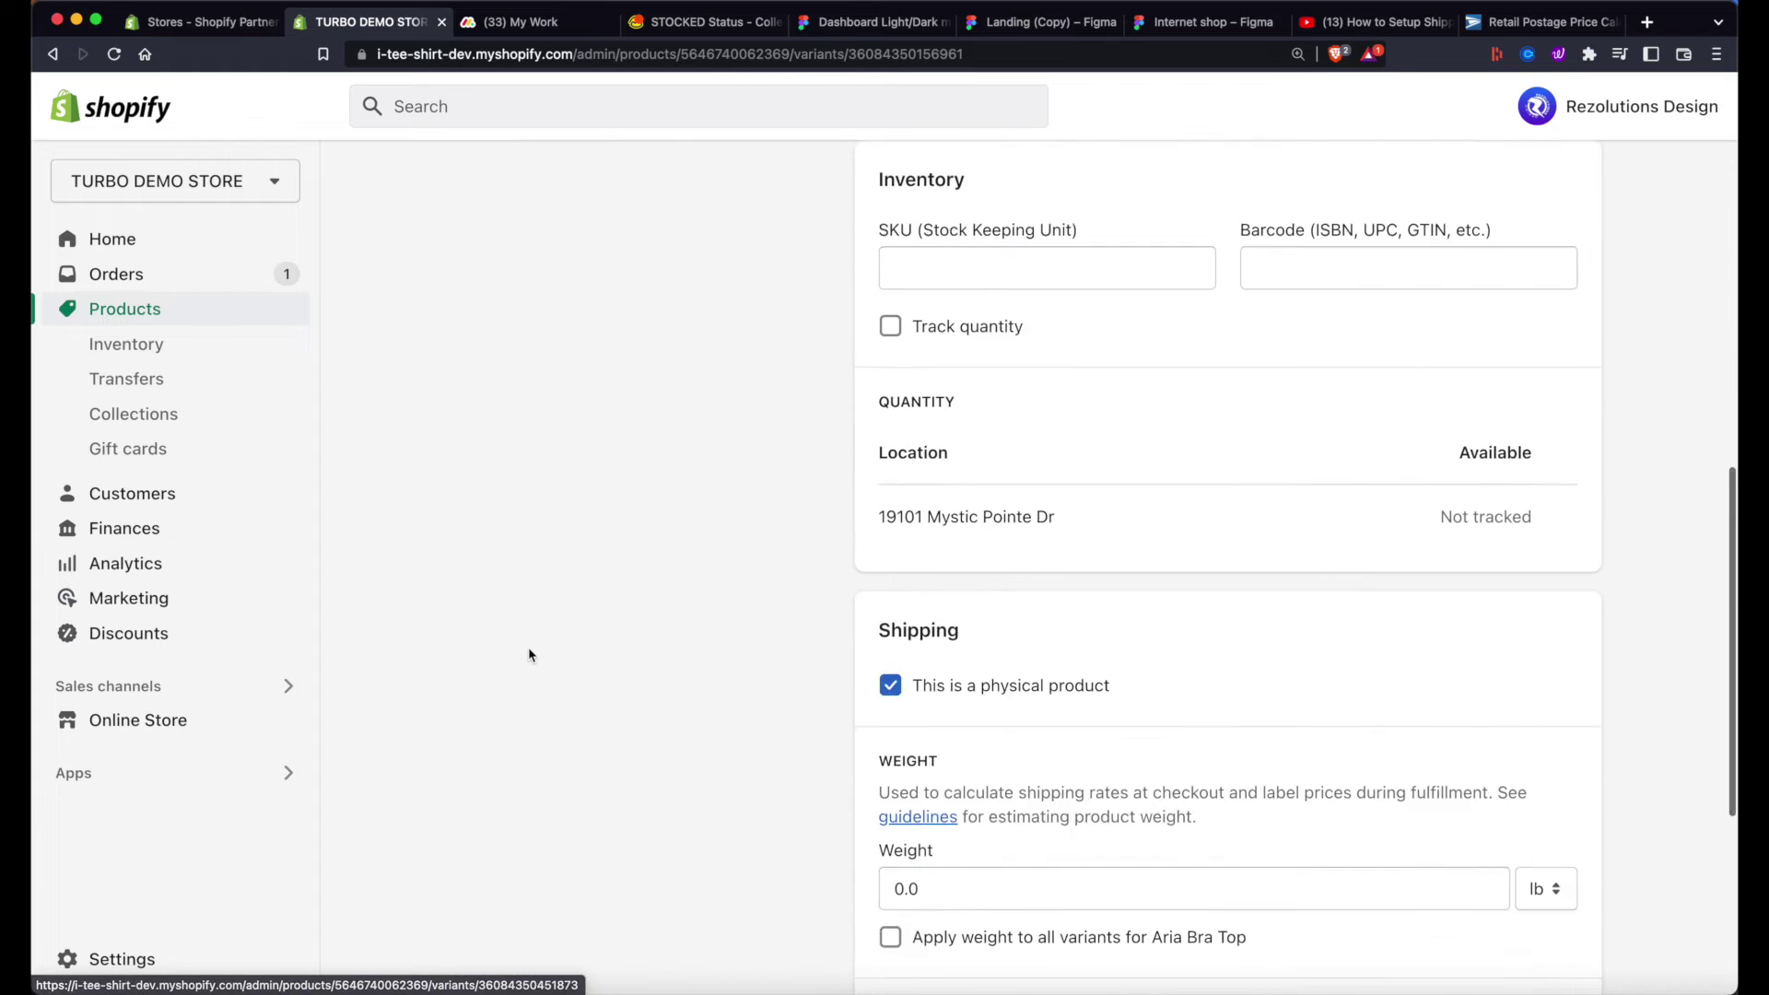
{"action": "scroll", "coordinate": [528, 655], "scroll_direction": "down", "scroll_amount": 2}
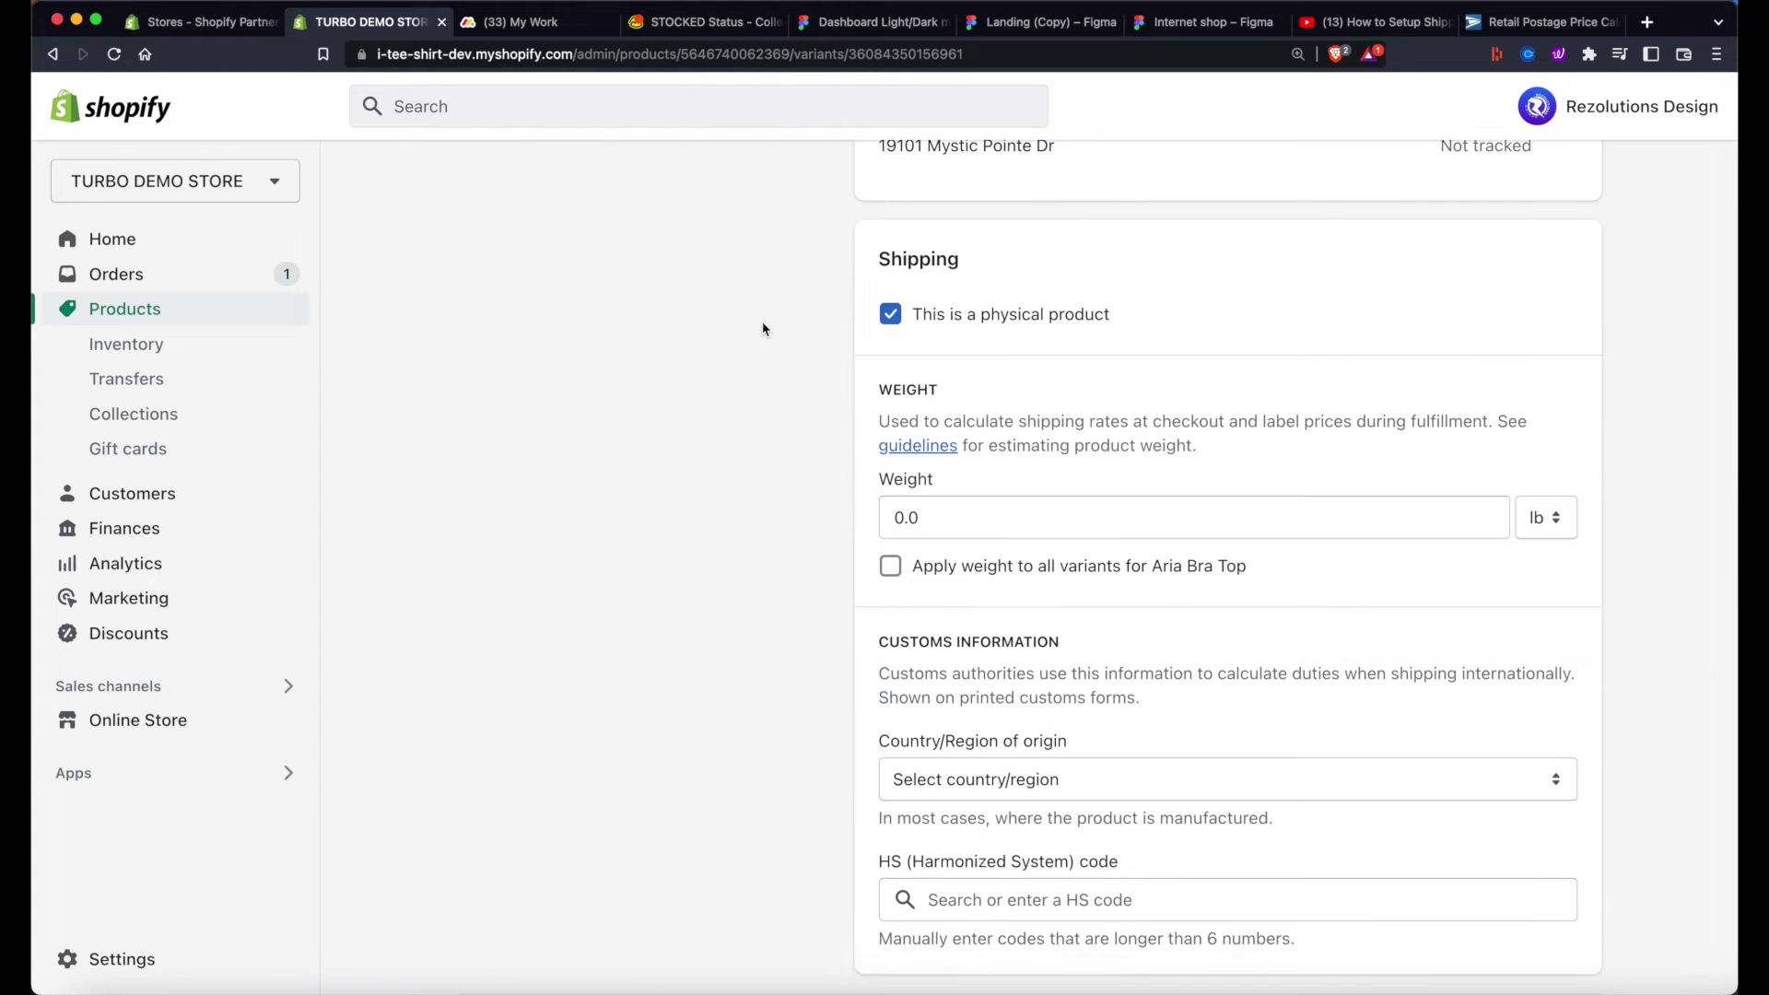
{"action": "scroll", "coordinate": [790, 553], "scroll_direction": "down", "scroll_amount": 1}
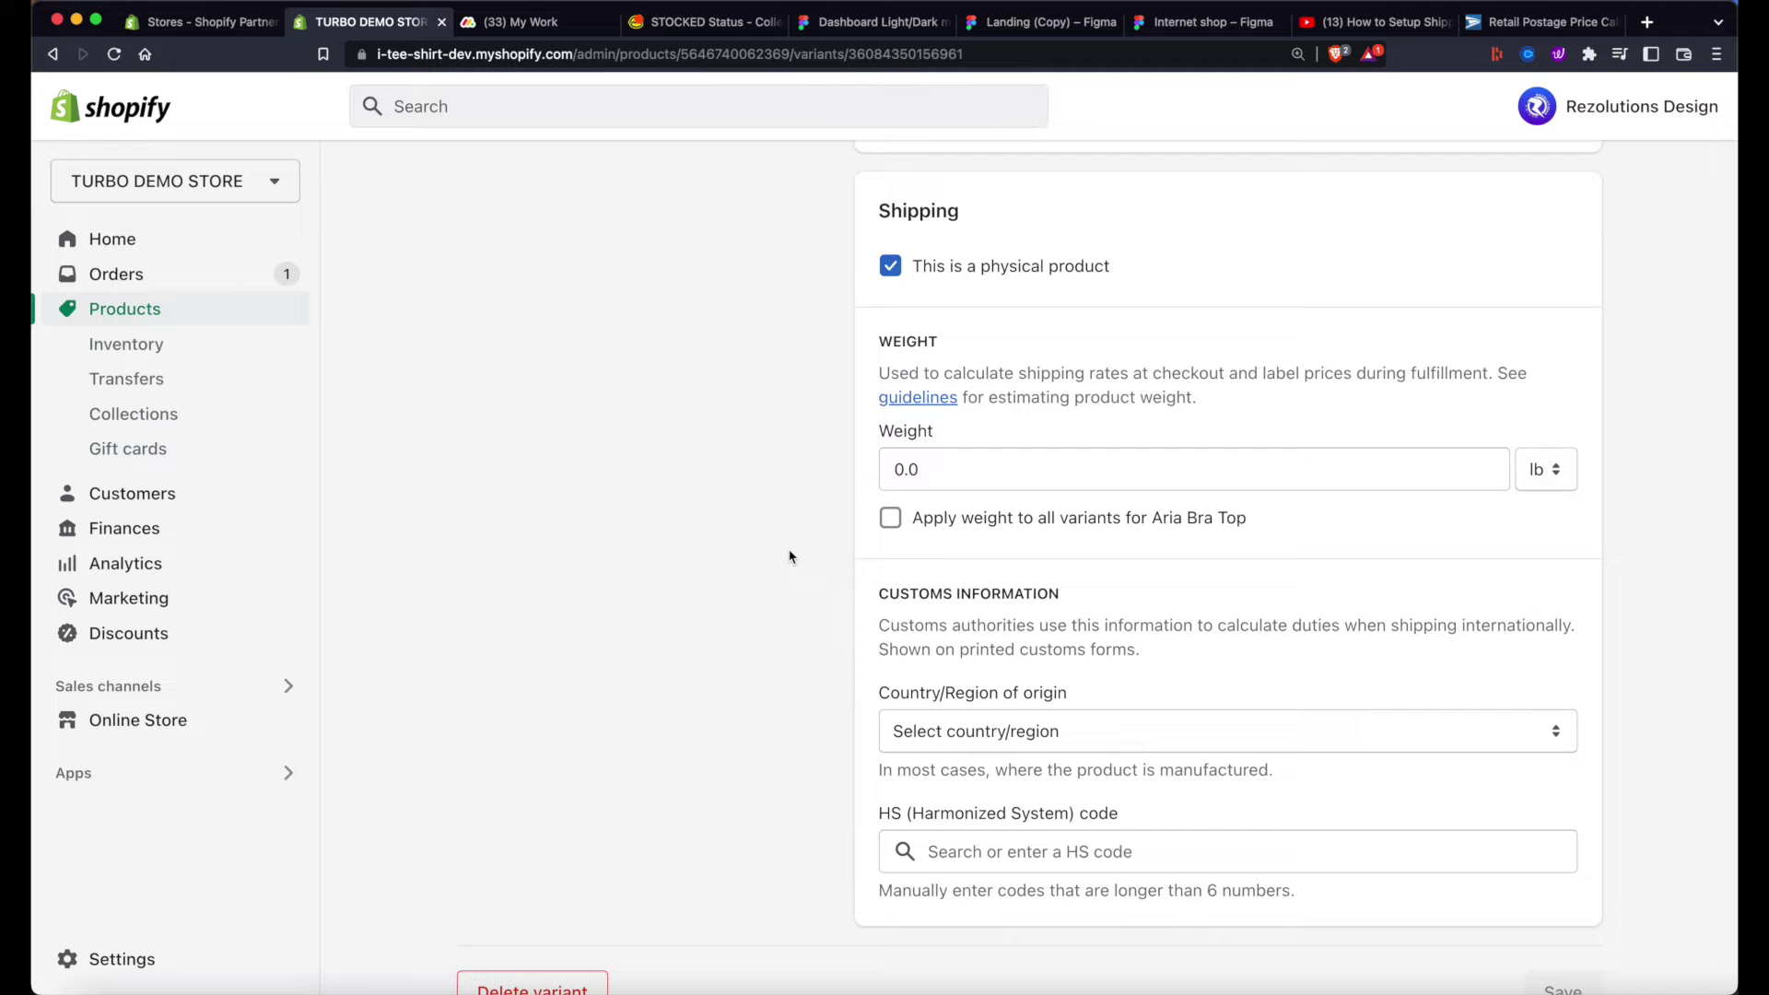
{"action": "left_click", "coordinate": [1564, 474]}
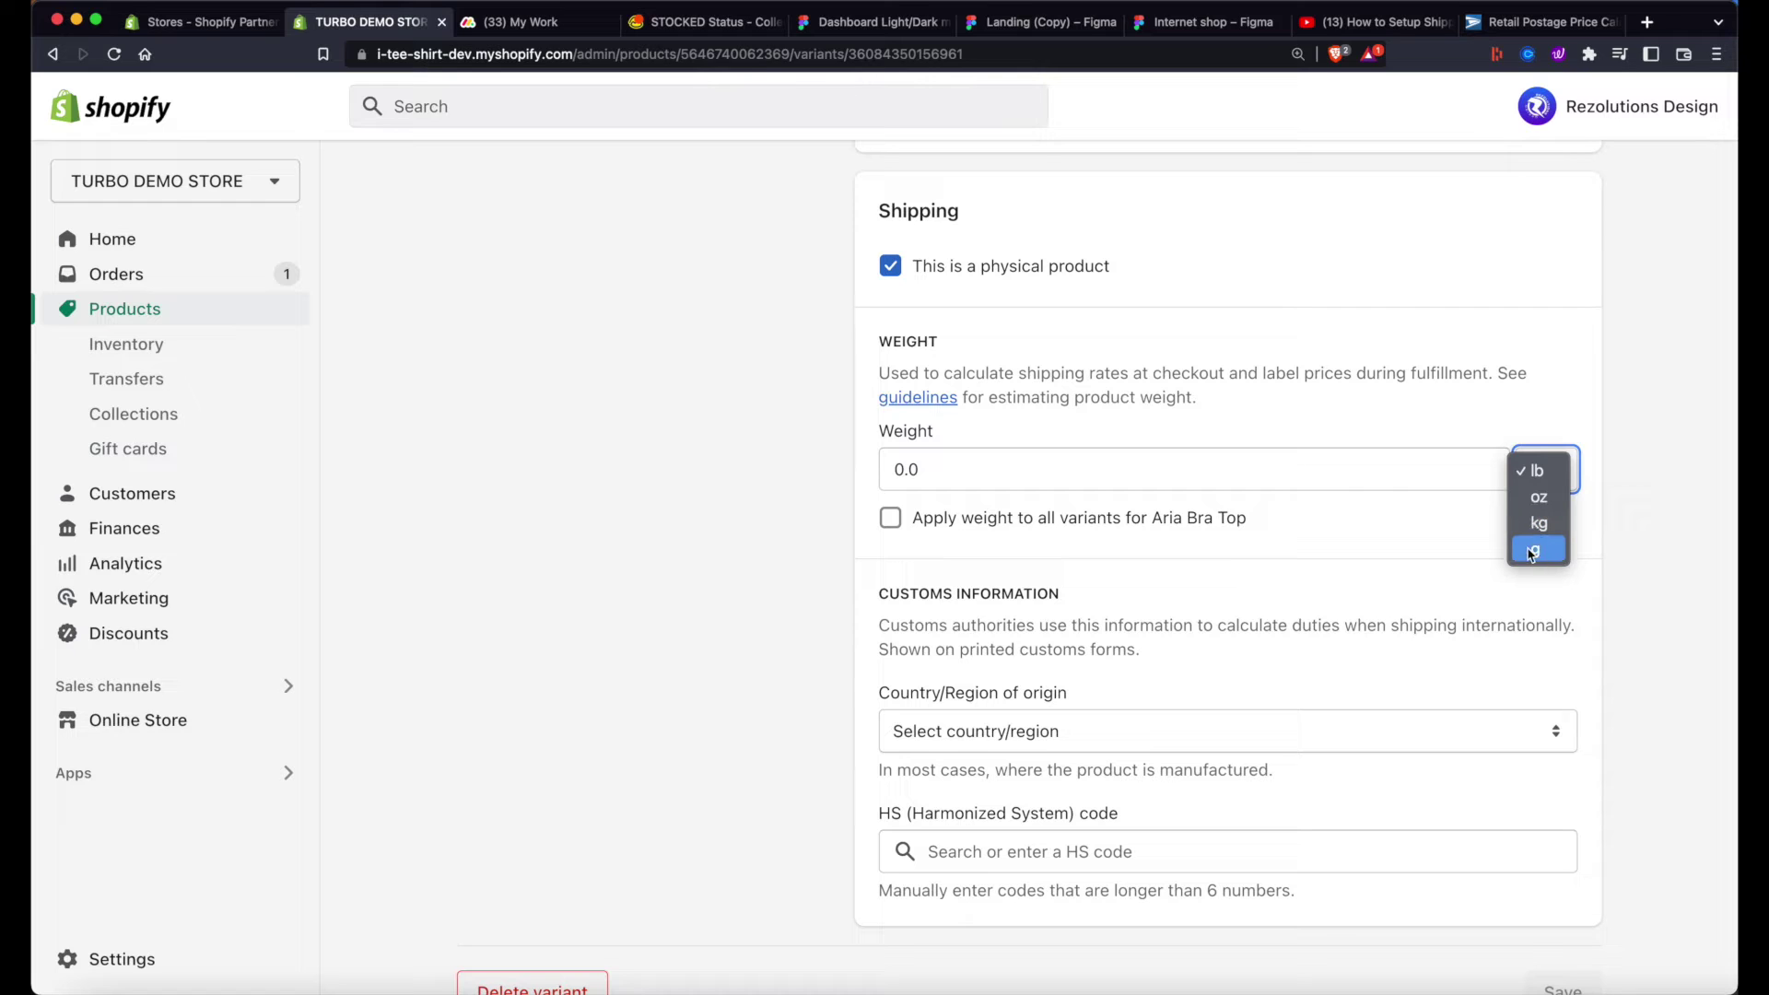
{"action": "left_click", "coordinate": [809, 545]}
{"action": "left_click_drag", "start_coordinate": [928, 468], "coordinate": [871, 476]}
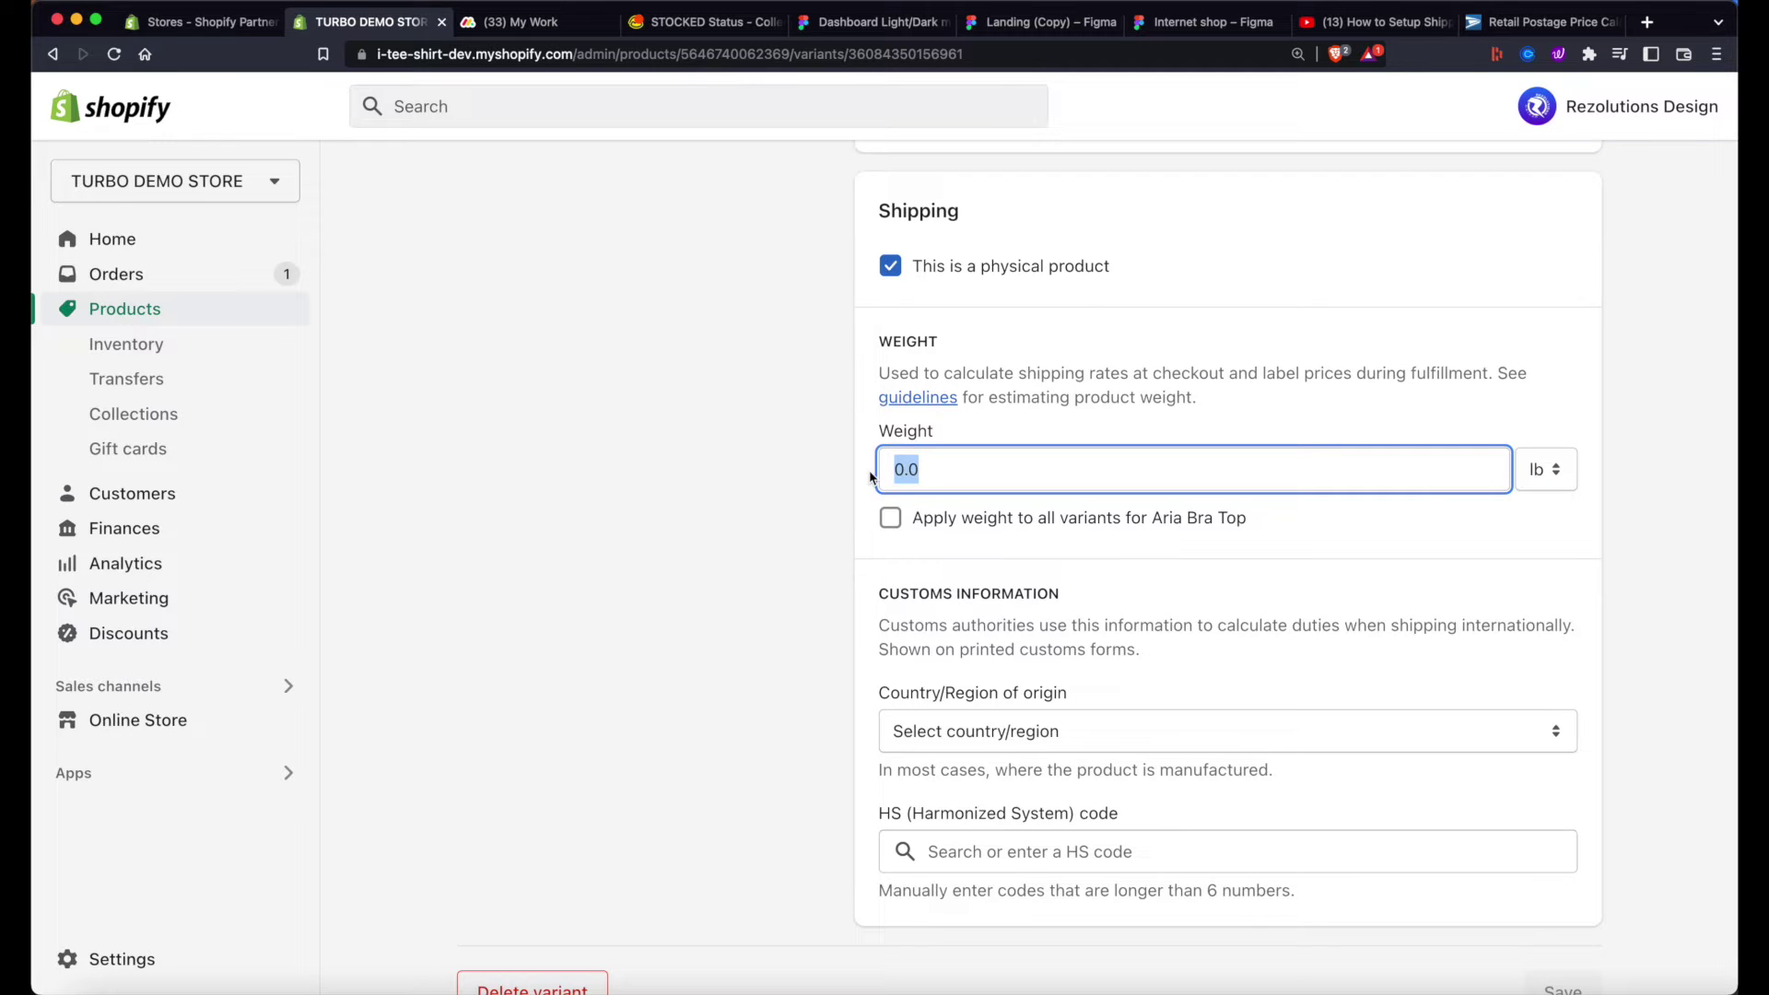
{"action": "type", "text": "1"}
{"action": "left_click", "coordinate": [715, 533]}
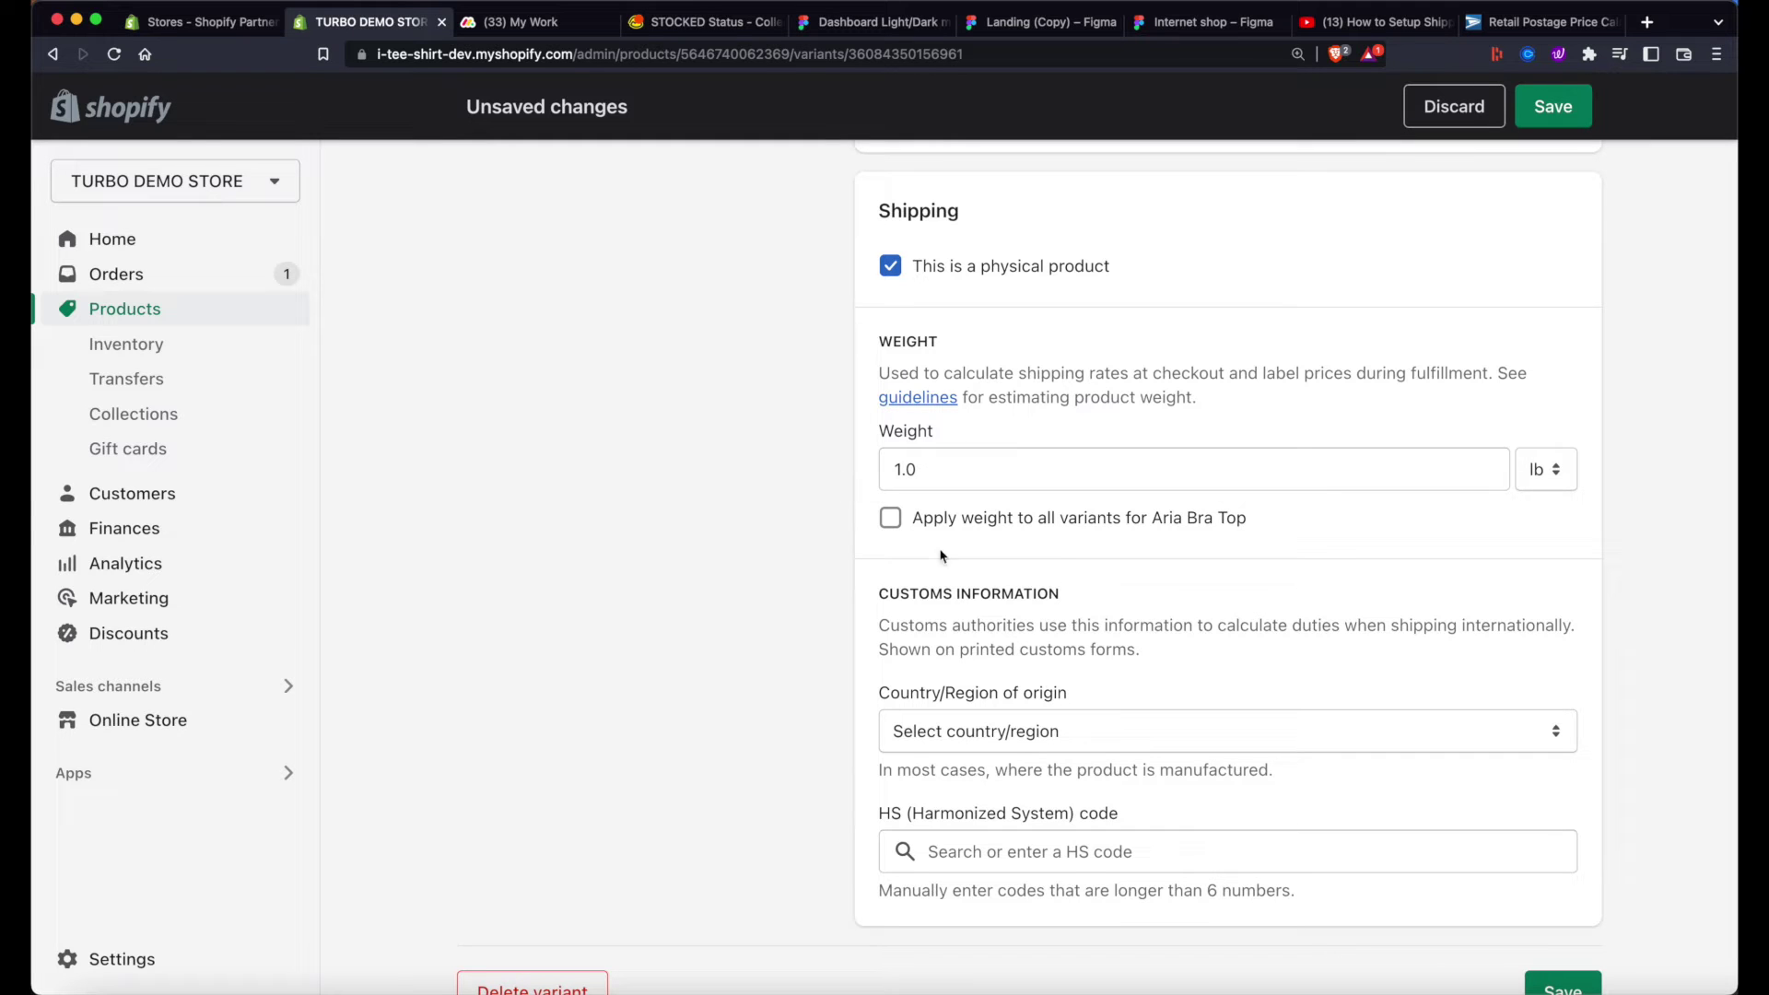
- Apply the shipping weight to all variants of the Aria Bra Top and save the changes
{"action": "left_click", "coordinate": [1006, 524]}
{"action": "scroll", "coordinate": [679, 510], "scroll_direction": "up", "scroll_amount": 15}
{"action": "scroll", "coordinate": [681, 764], "scroll_direction": "down", "scroll_amount": 3}
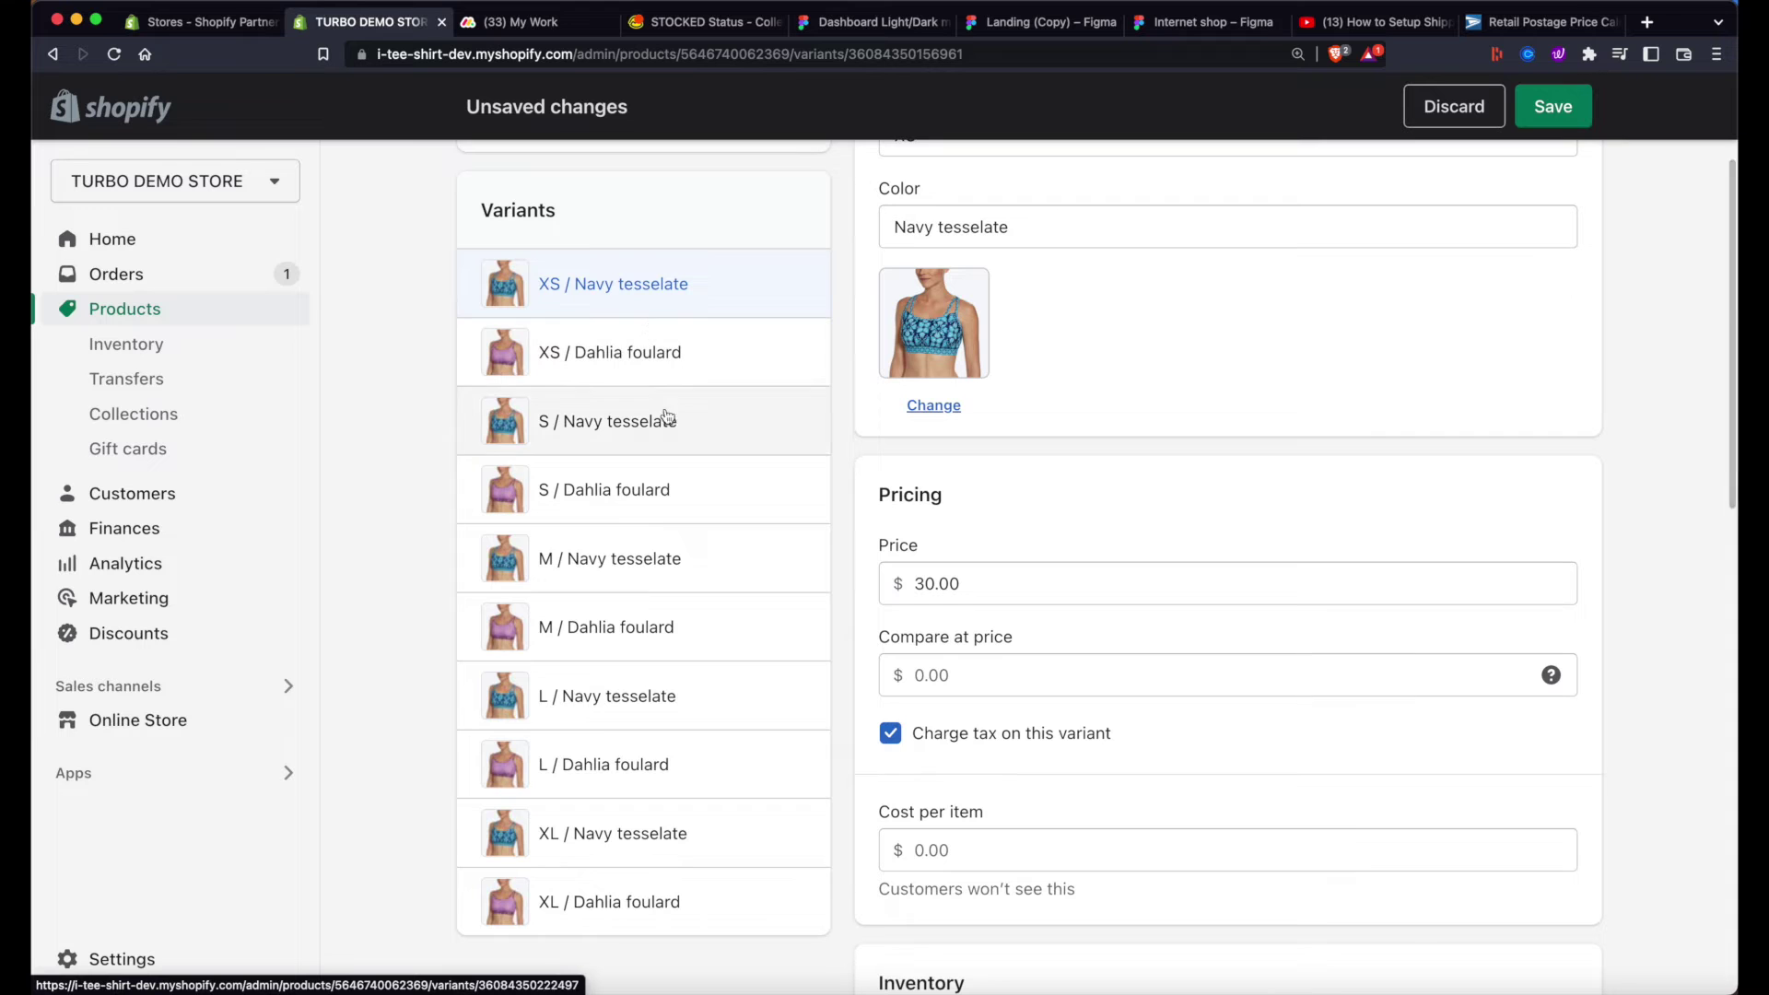
{"action": "scroll", "coordinate": [663, 654], "scroll_direction": "down", "scroll_amount": 3}
{"action": "scroll", "coordinate": [677, 662], "scroll_direction": "down", "scroll_amount": 10}
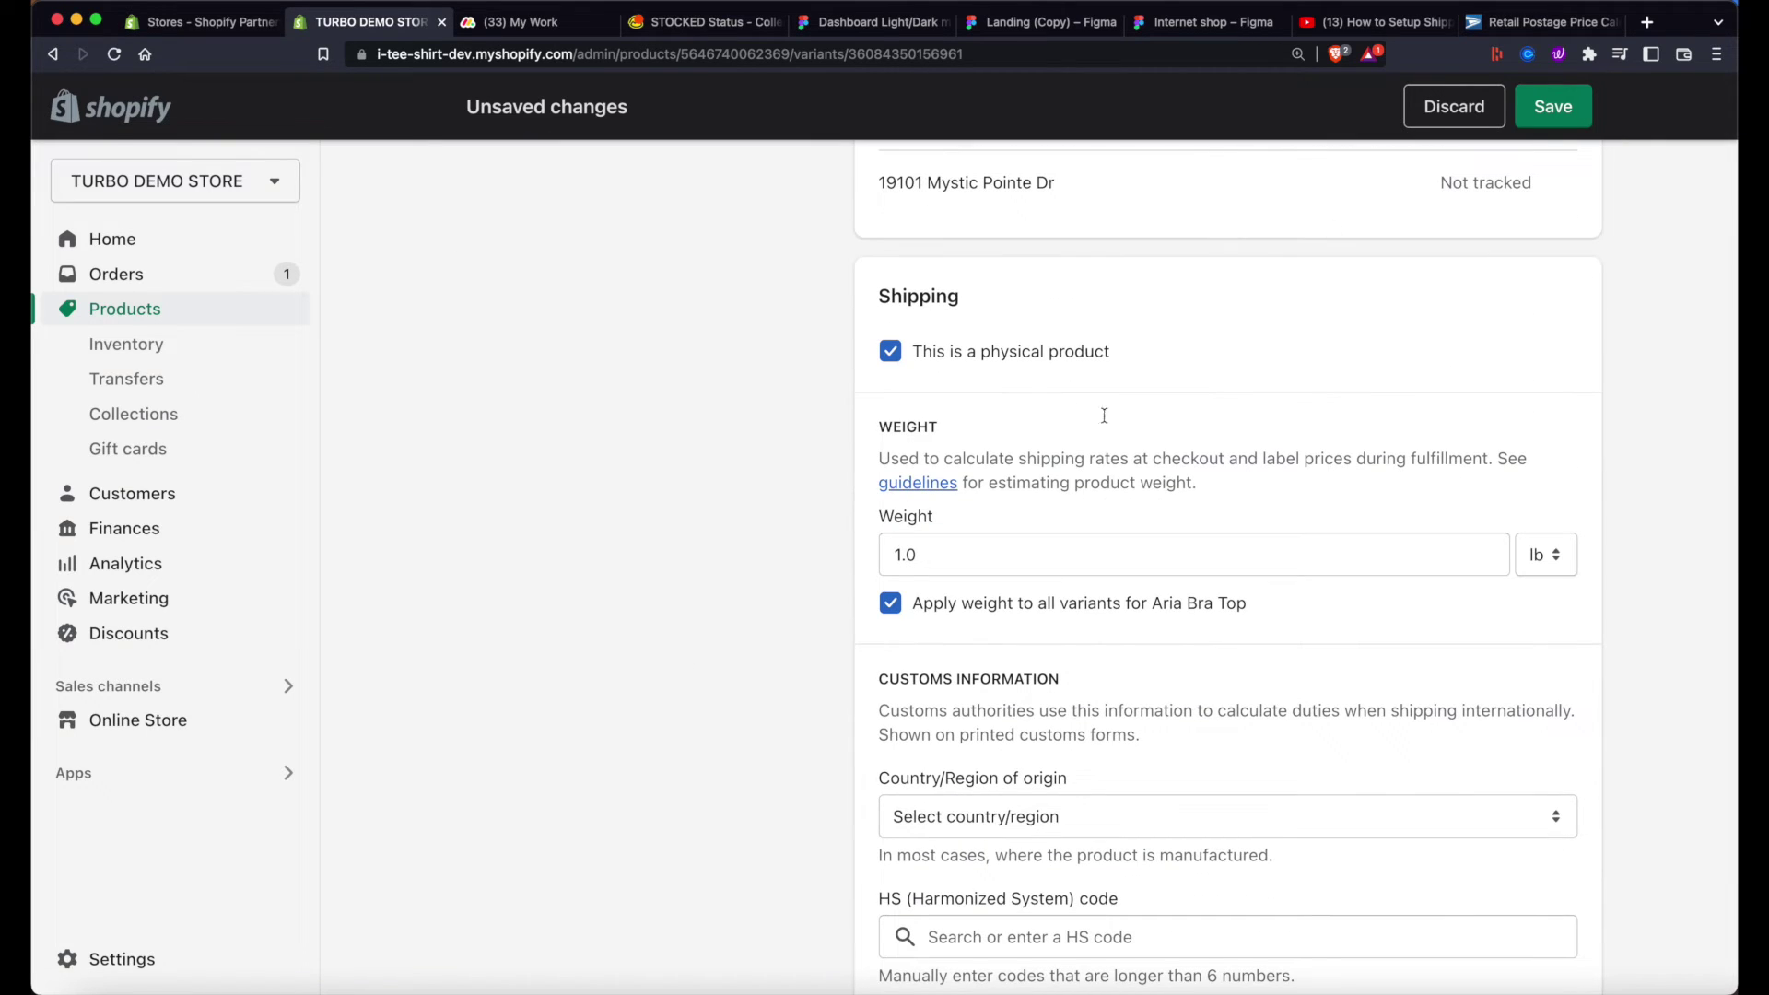
{"action": "left_click", "coordinate": [1551, 107]}
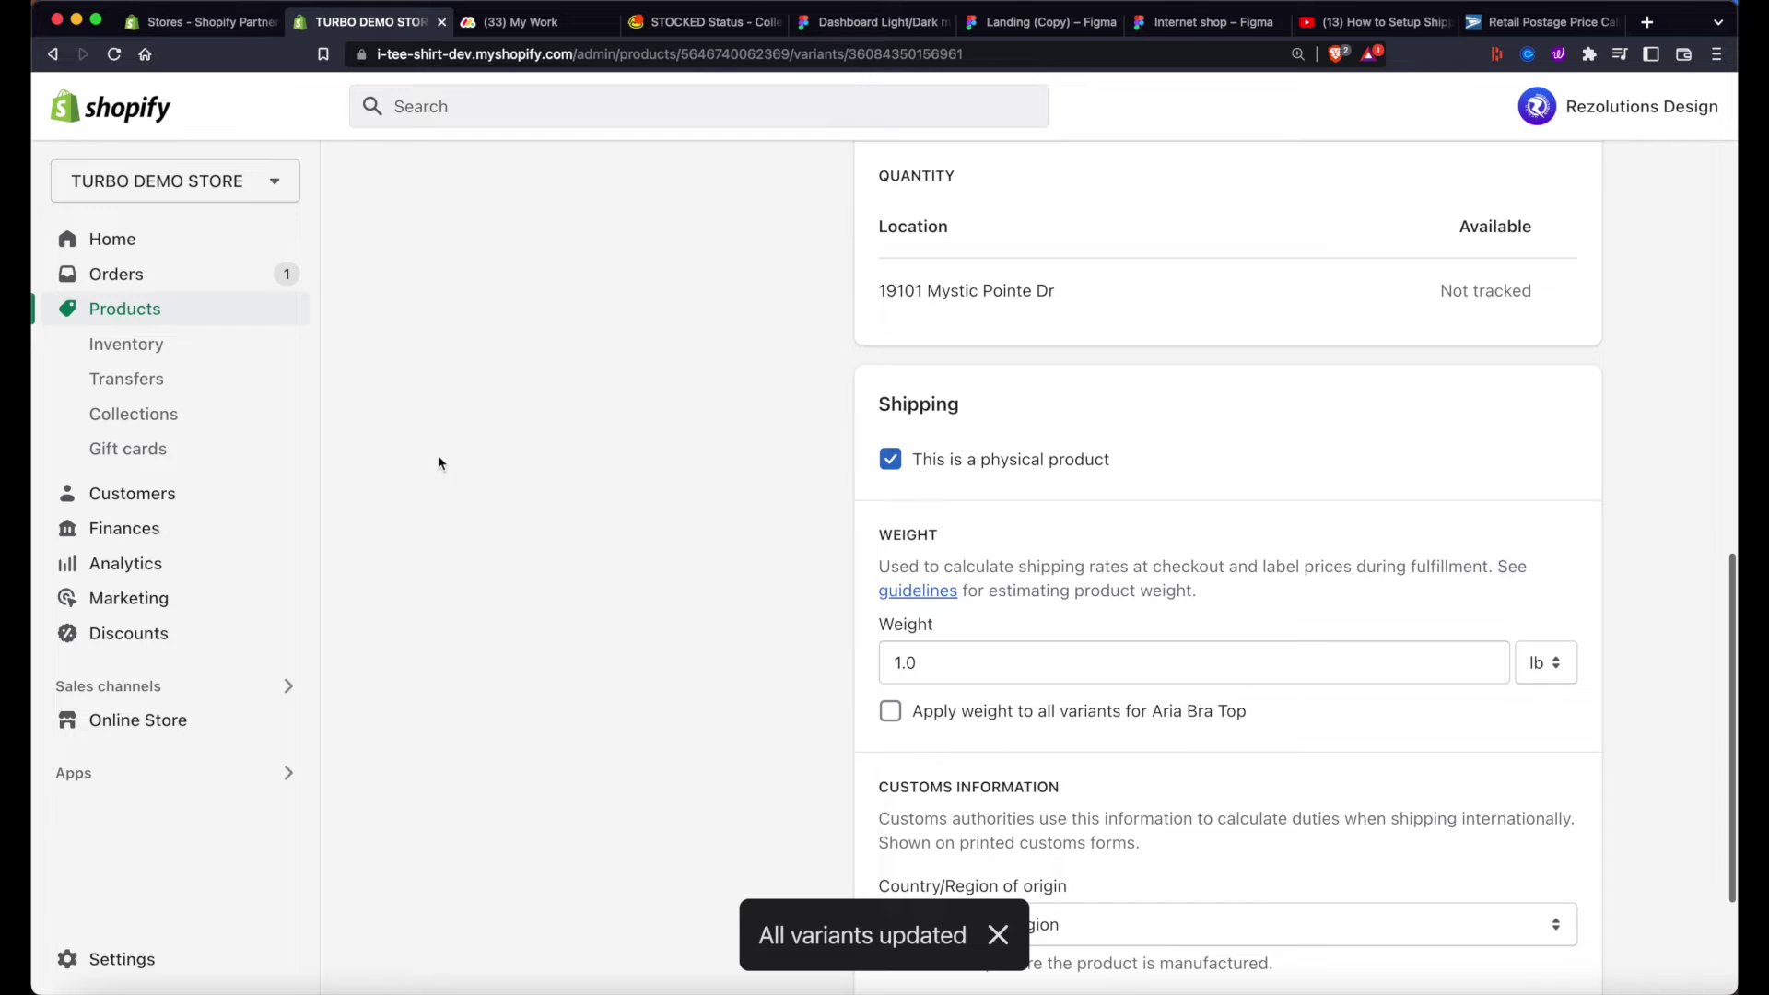
- Select all 50+ store products in the product list, including those beyond the current page
{"action": "left_click", "coordinate": [138, 313]}
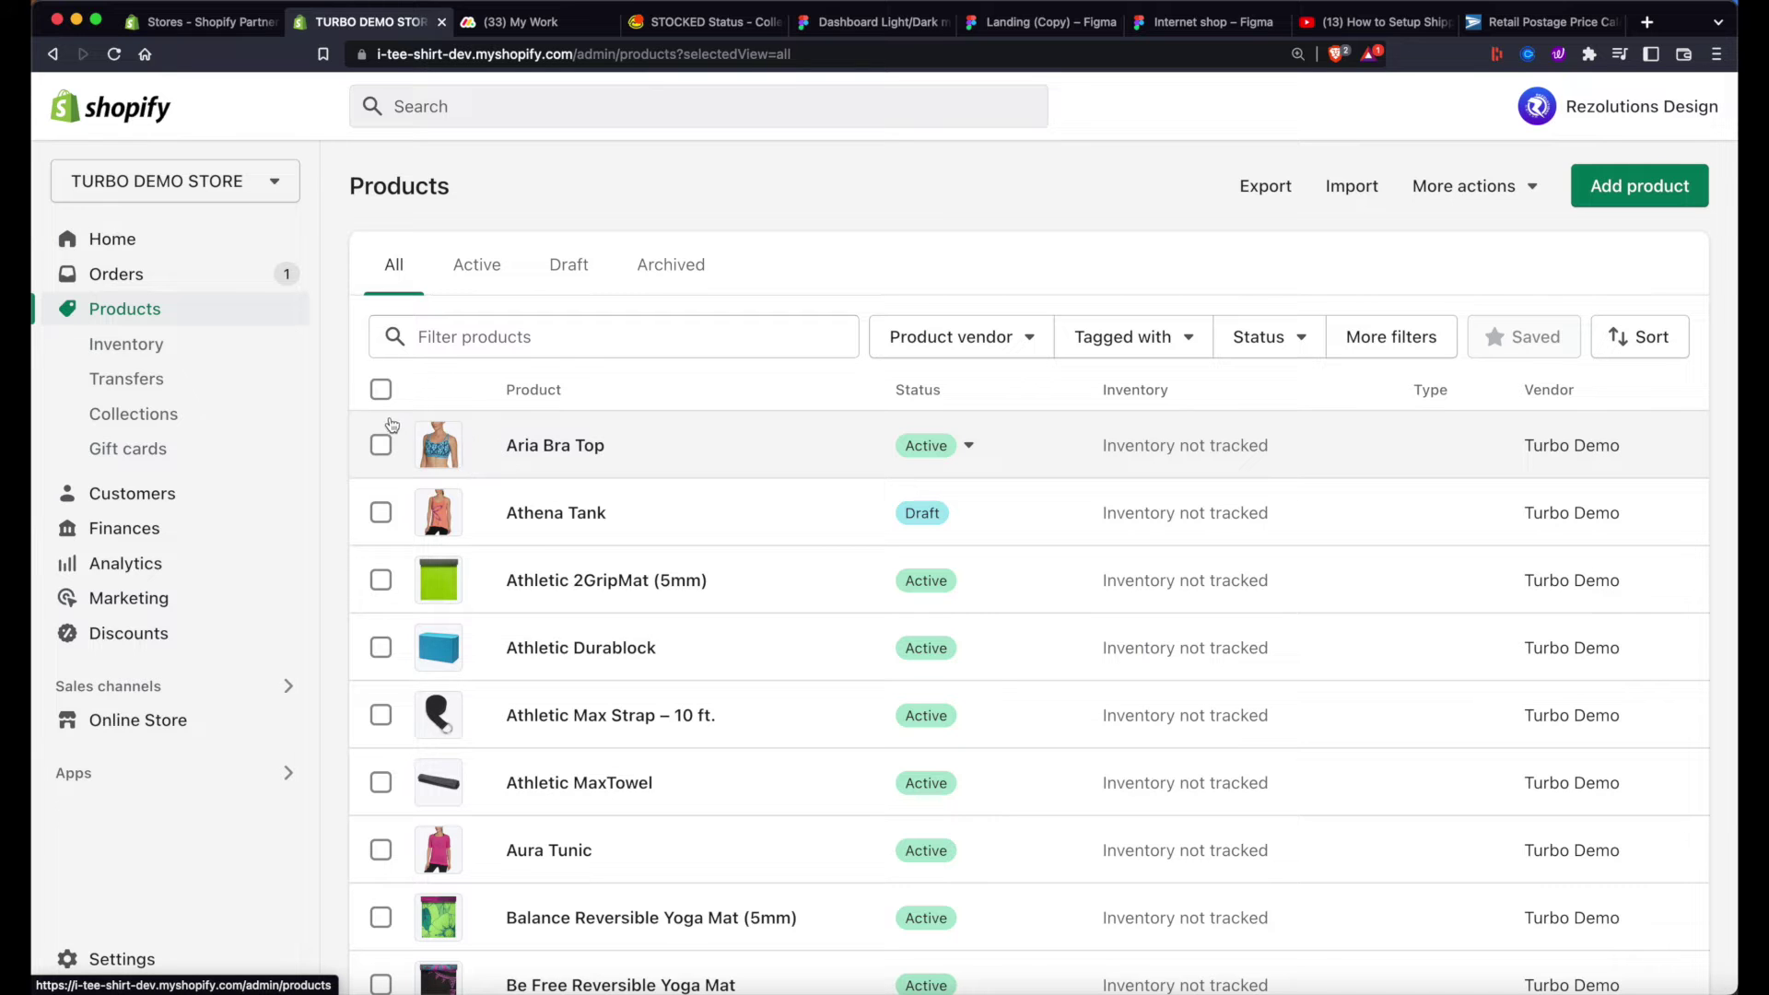
{"action": "left_click", "coordinate": [379, 390]}
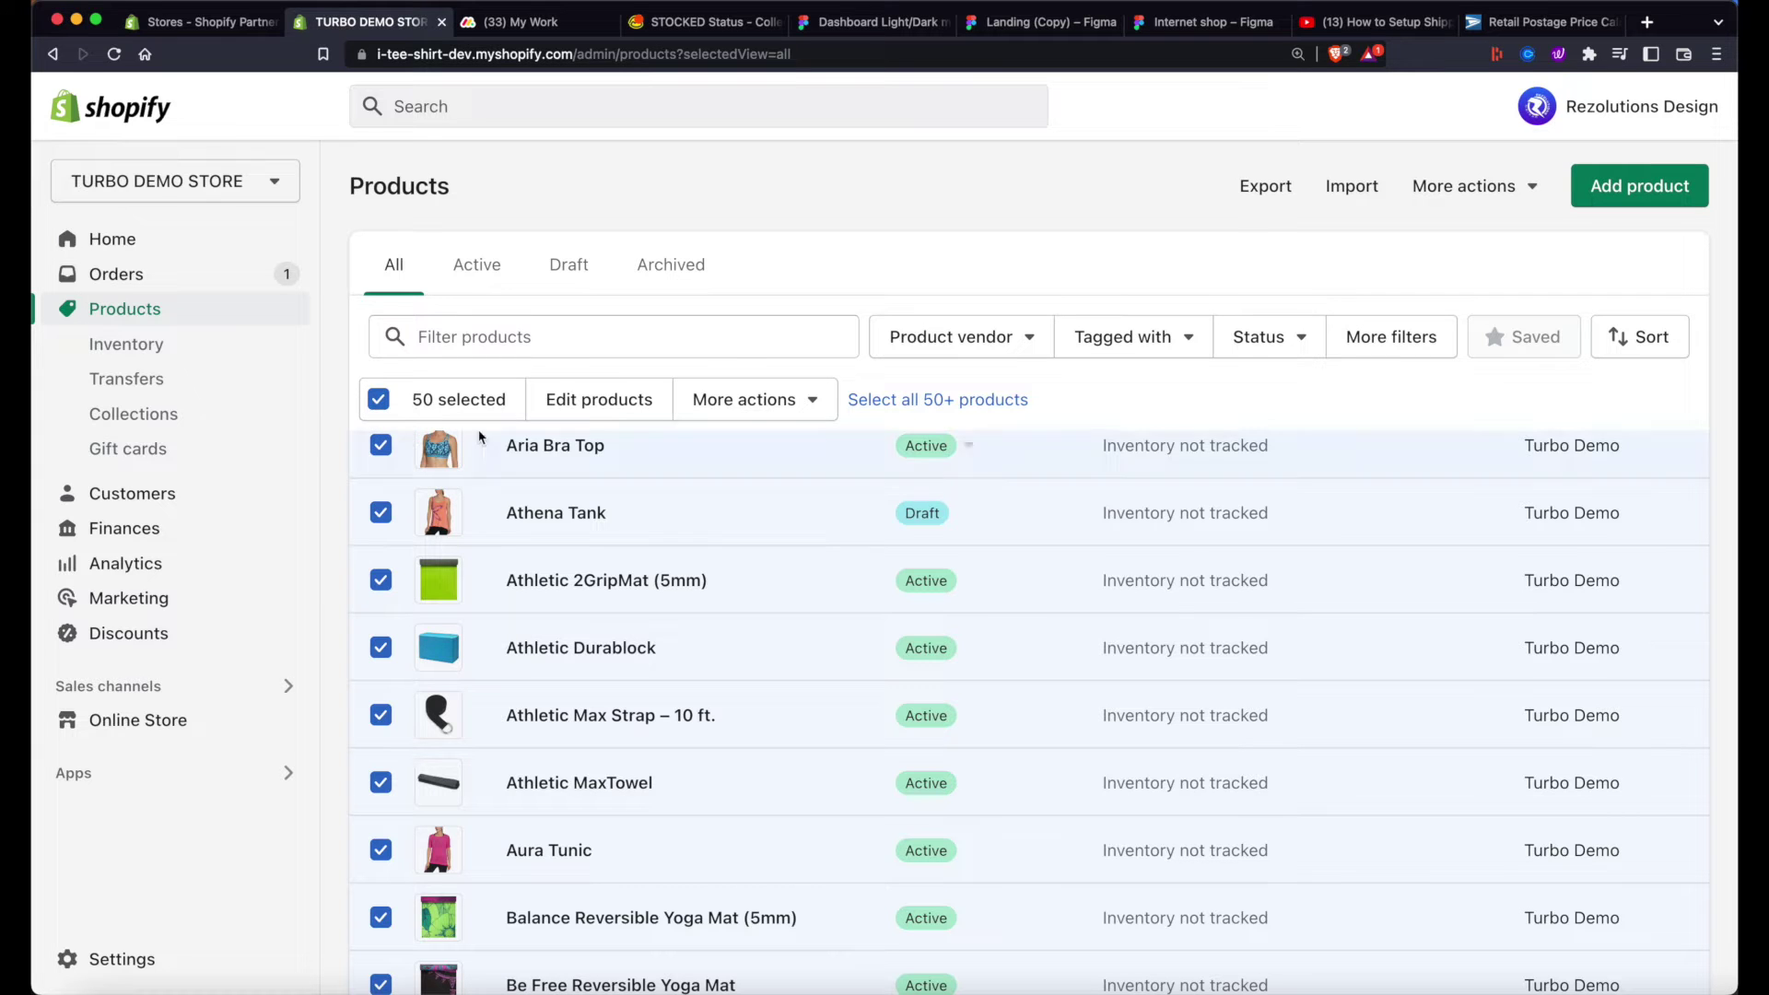
{"action": "left_click", "coordinate": [905, 401]}
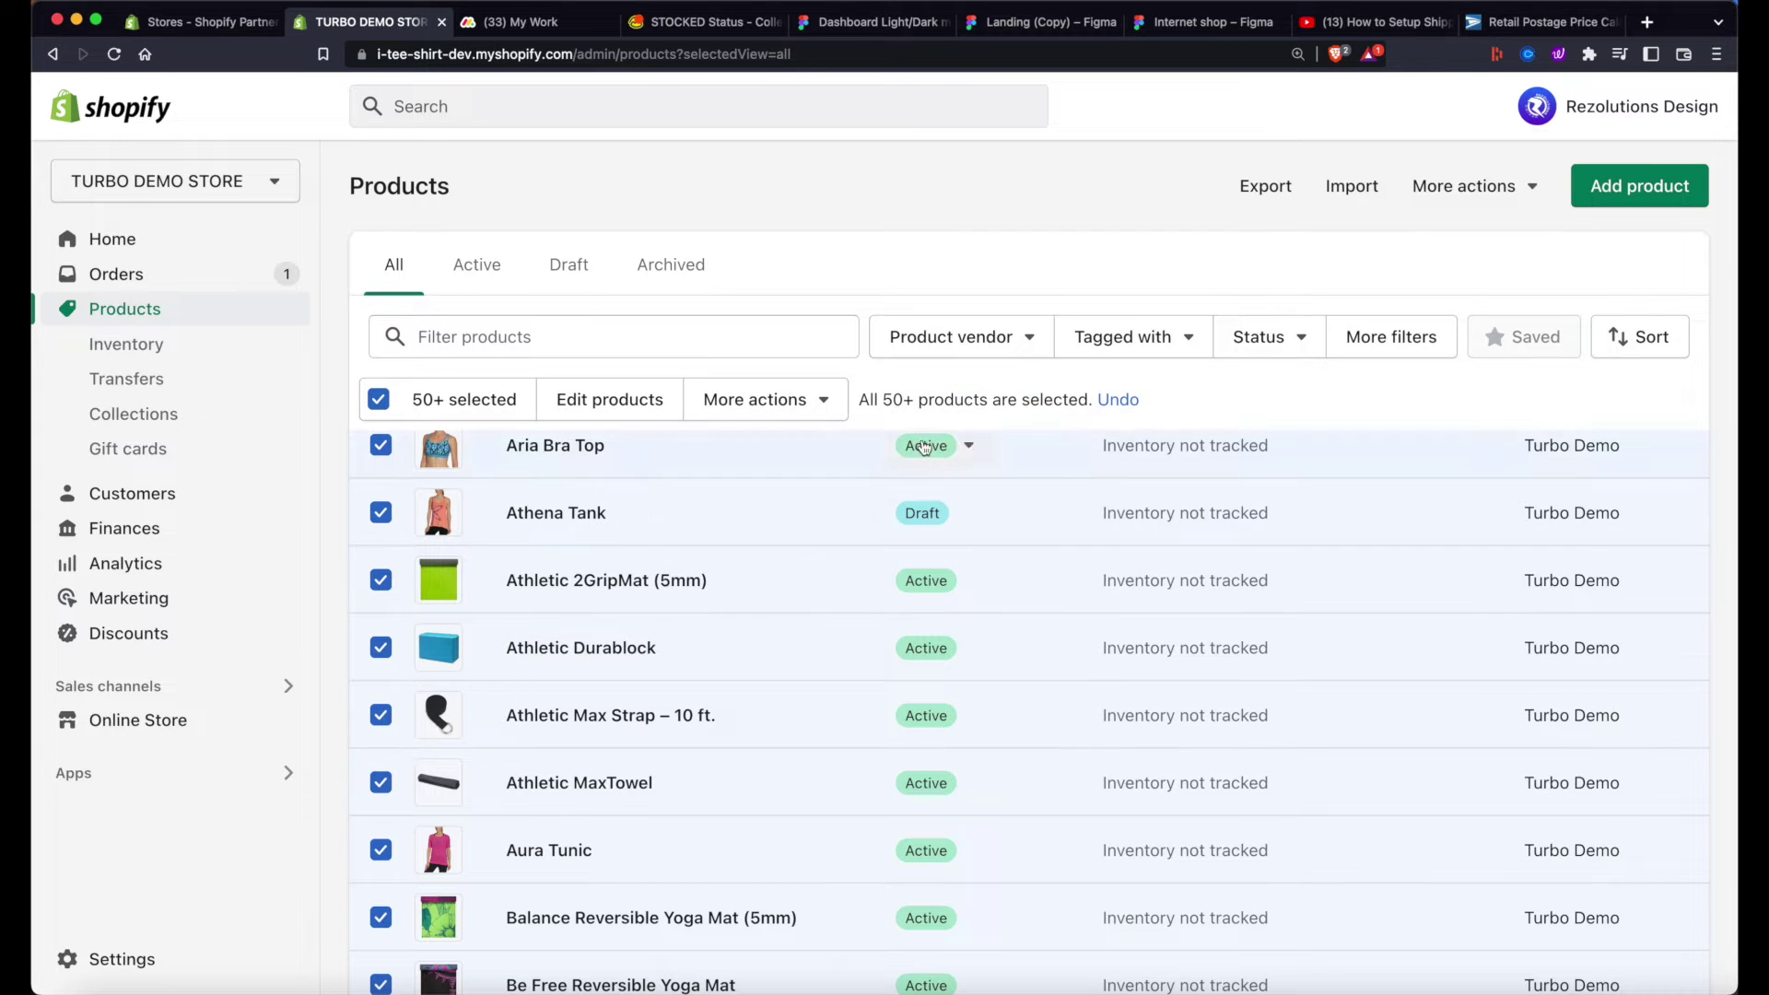
{"action": "left_click", "coordinate": [1119, 400]}
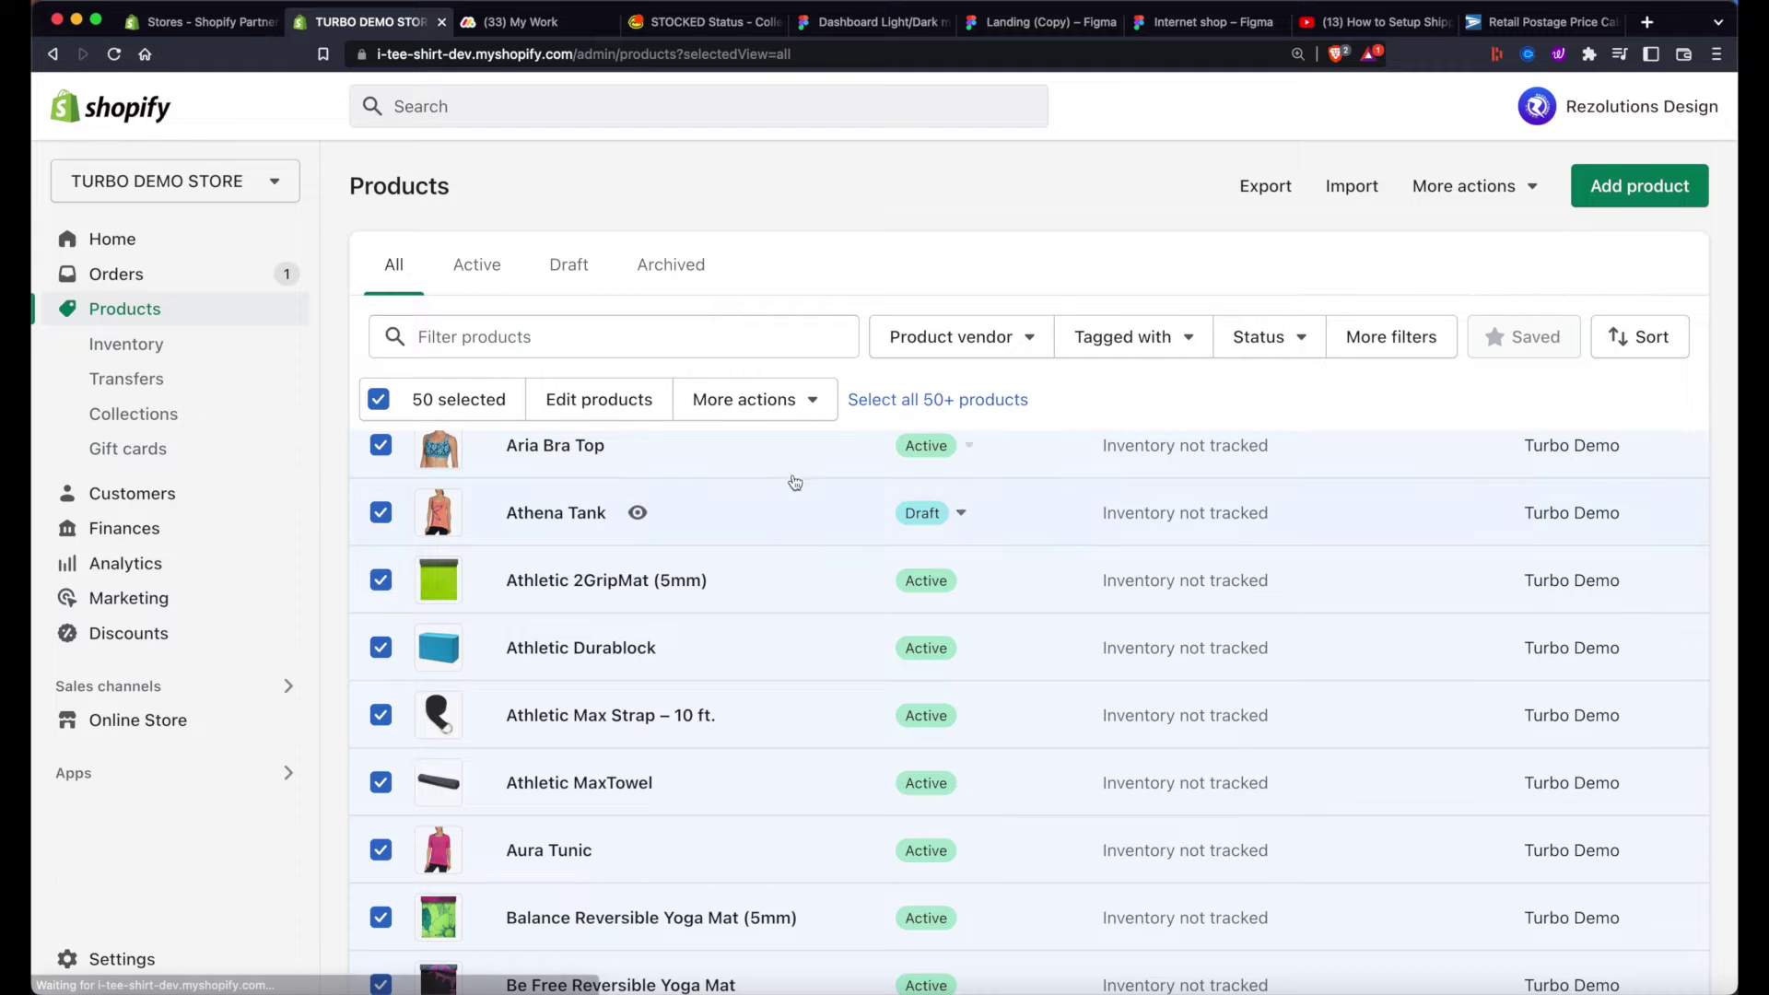
{"action": "left_click", "coordinate": [883, 402]}
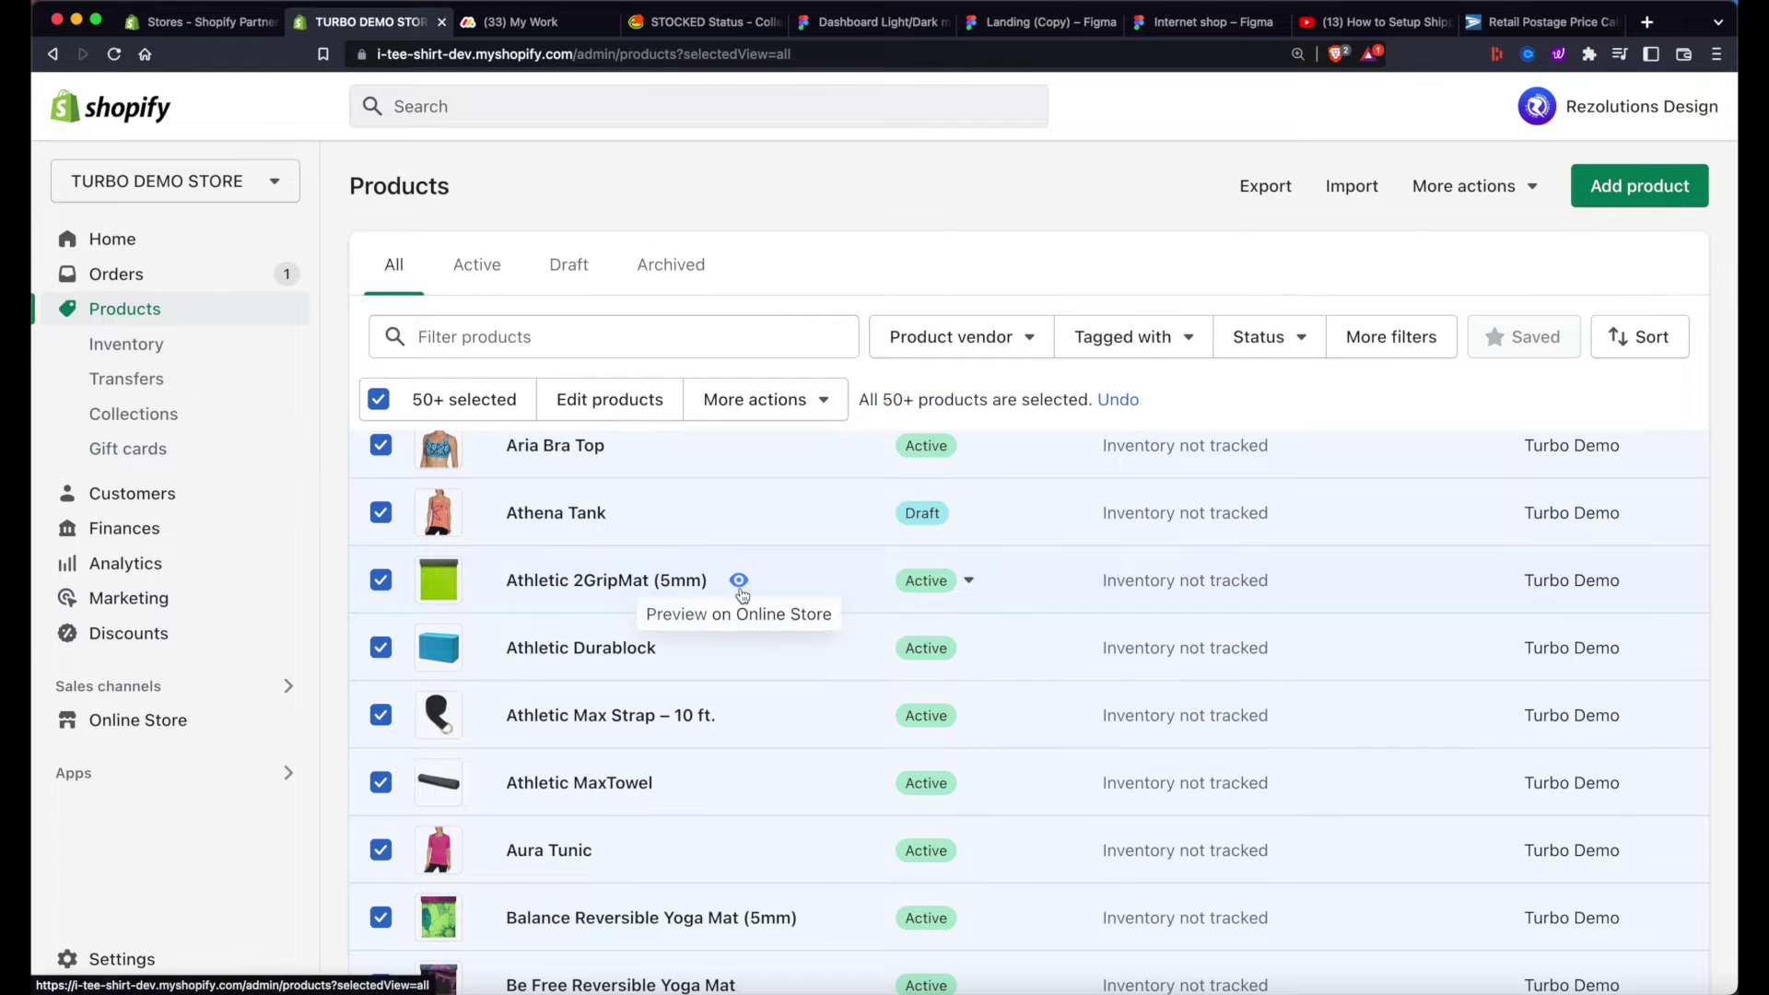
- Review the selected products and open all of them in the bulk editor
{"action": "scroll", "coordinate": [737, 564], "scroll_direction": "down", "scroll_amount": 10}
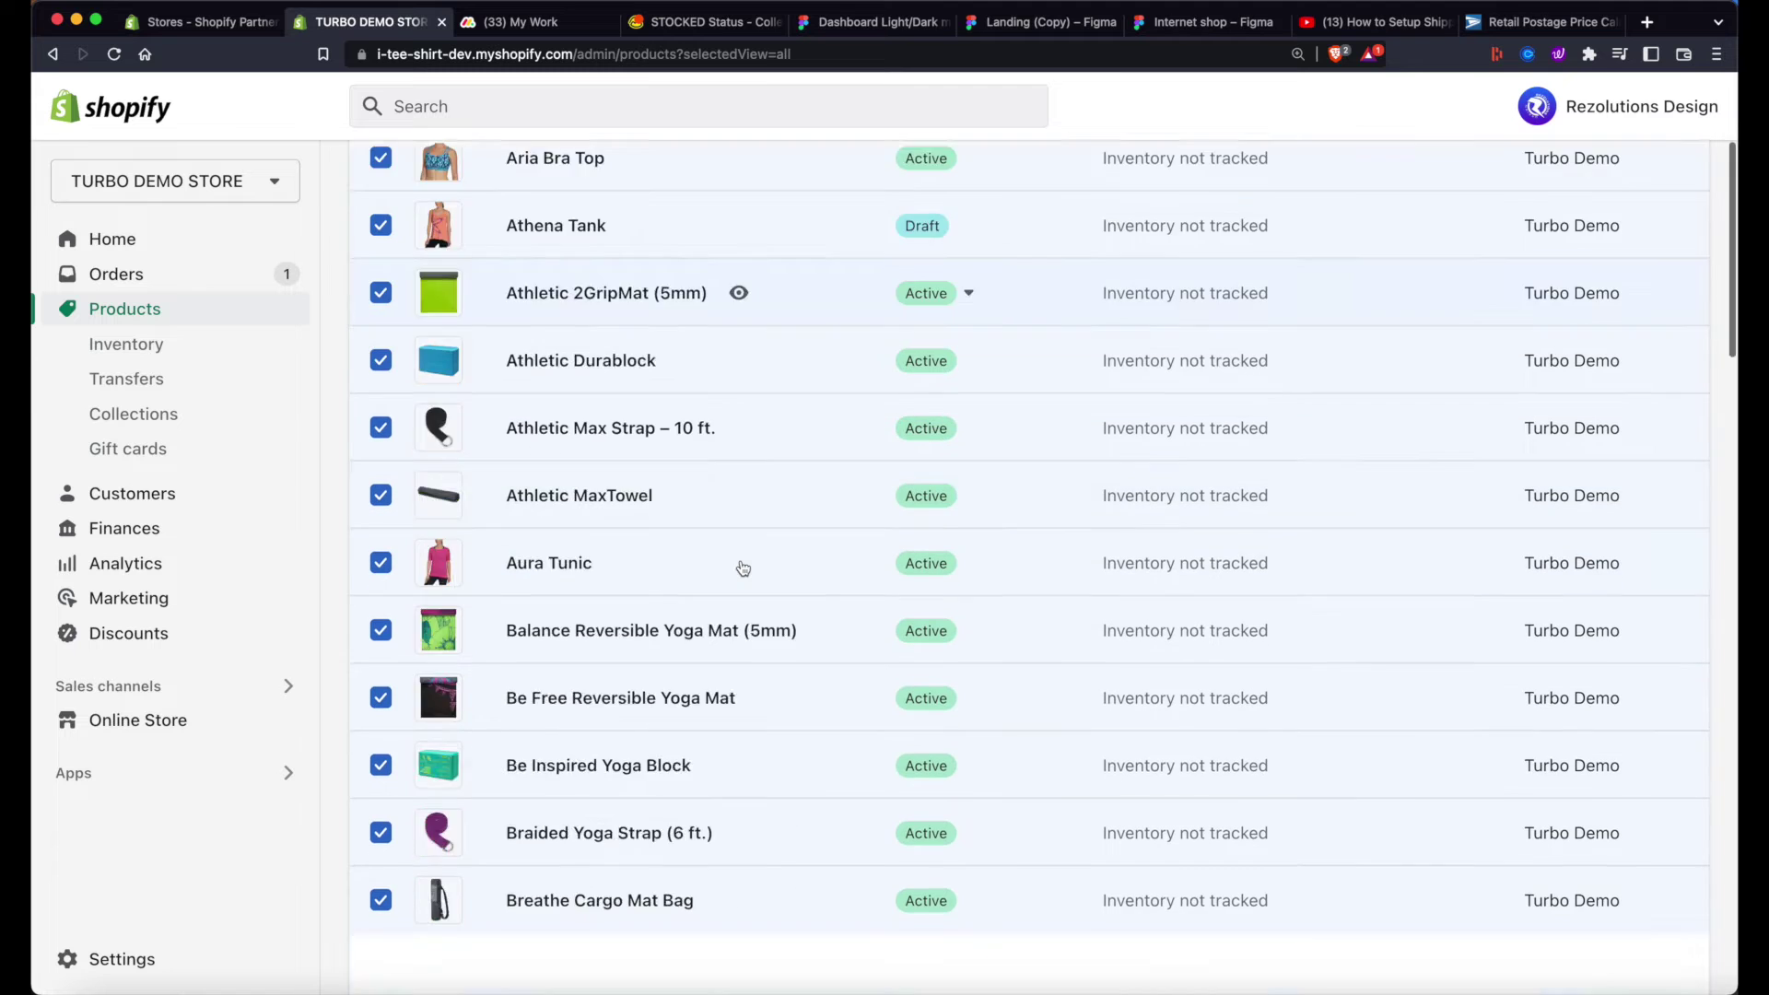
{"action": "scroll", "coordinate": [743, 569], "scroll_direction": "down", "scroll_amount": 10}
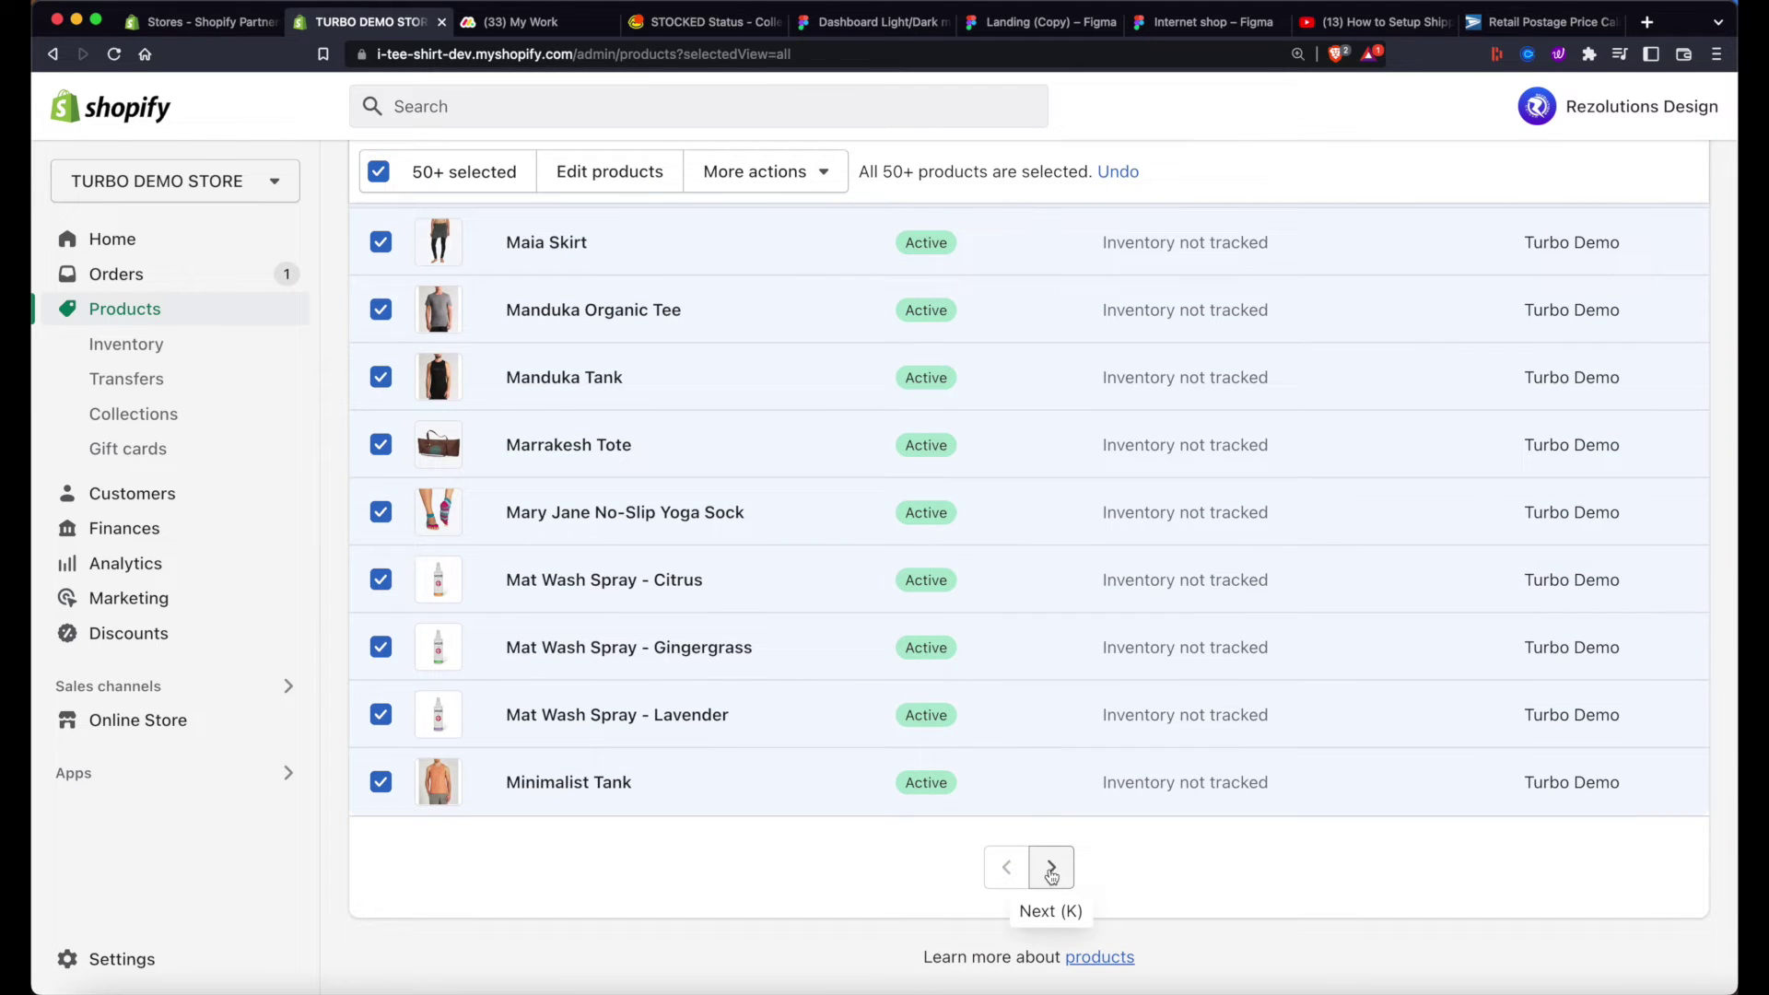
{"action": "scroll", "coordinate": [810, 845], "scroll_direction": "up", "scroll_amount": 20}
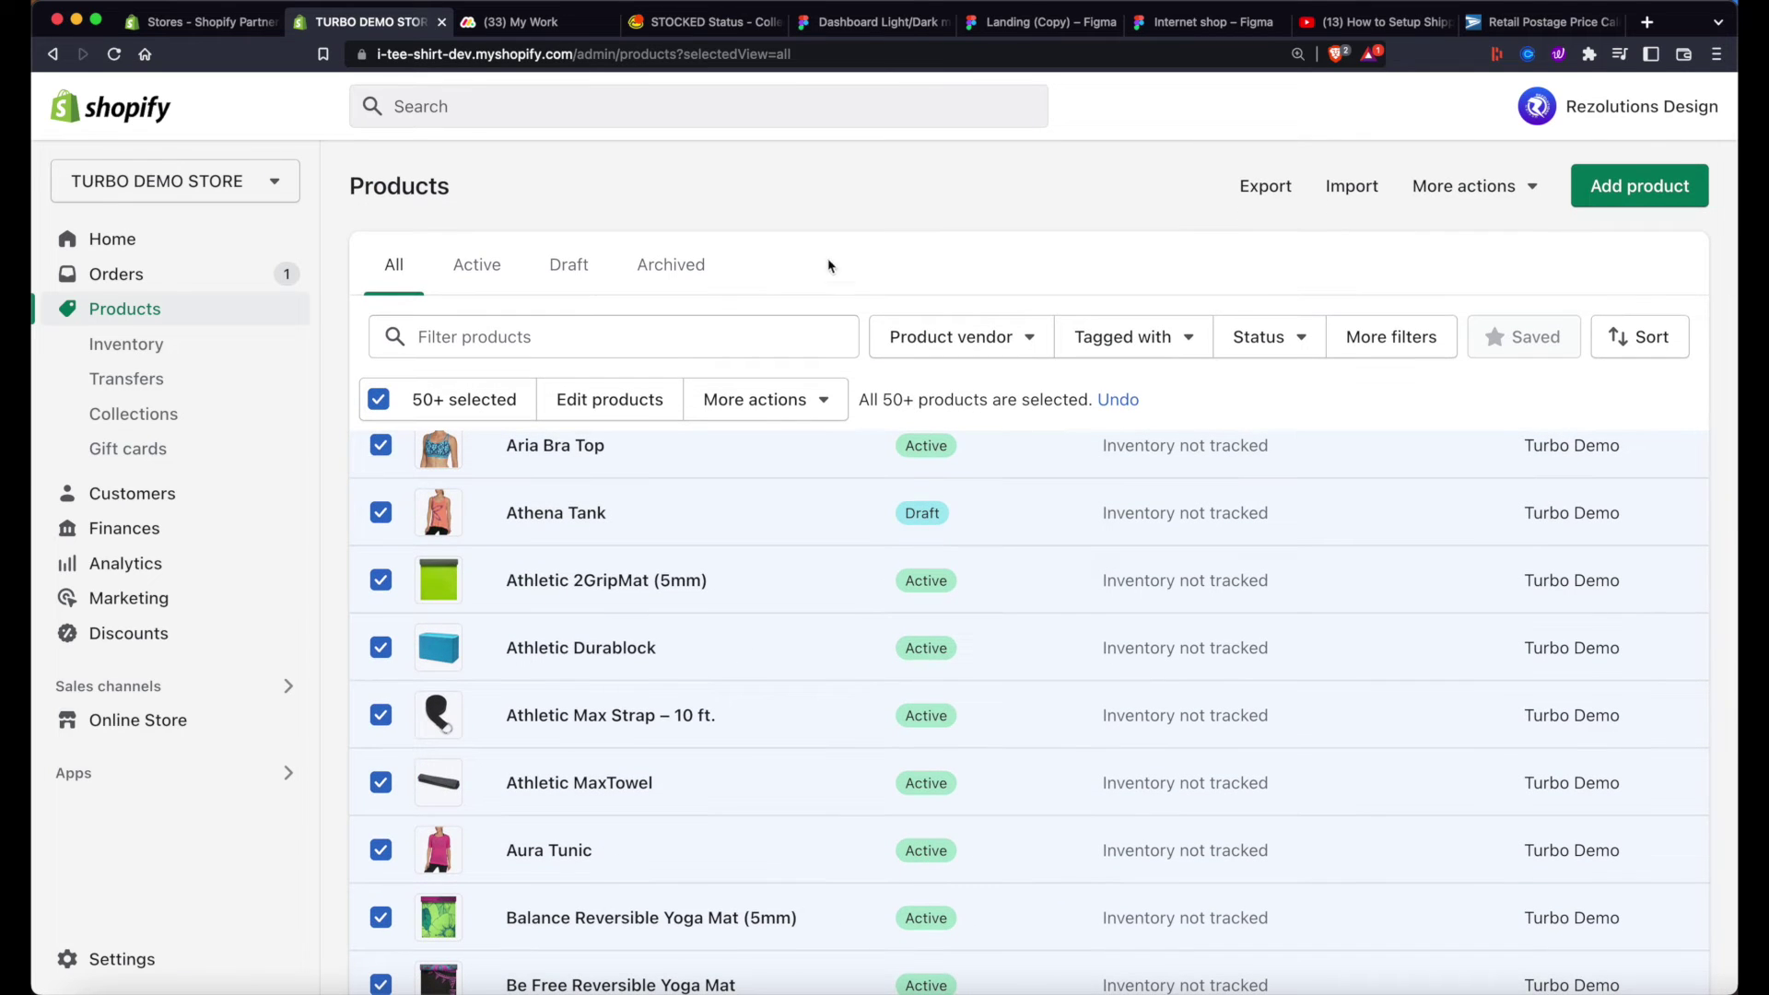
{"action": "left_click", "coordinate": [625, 389]}
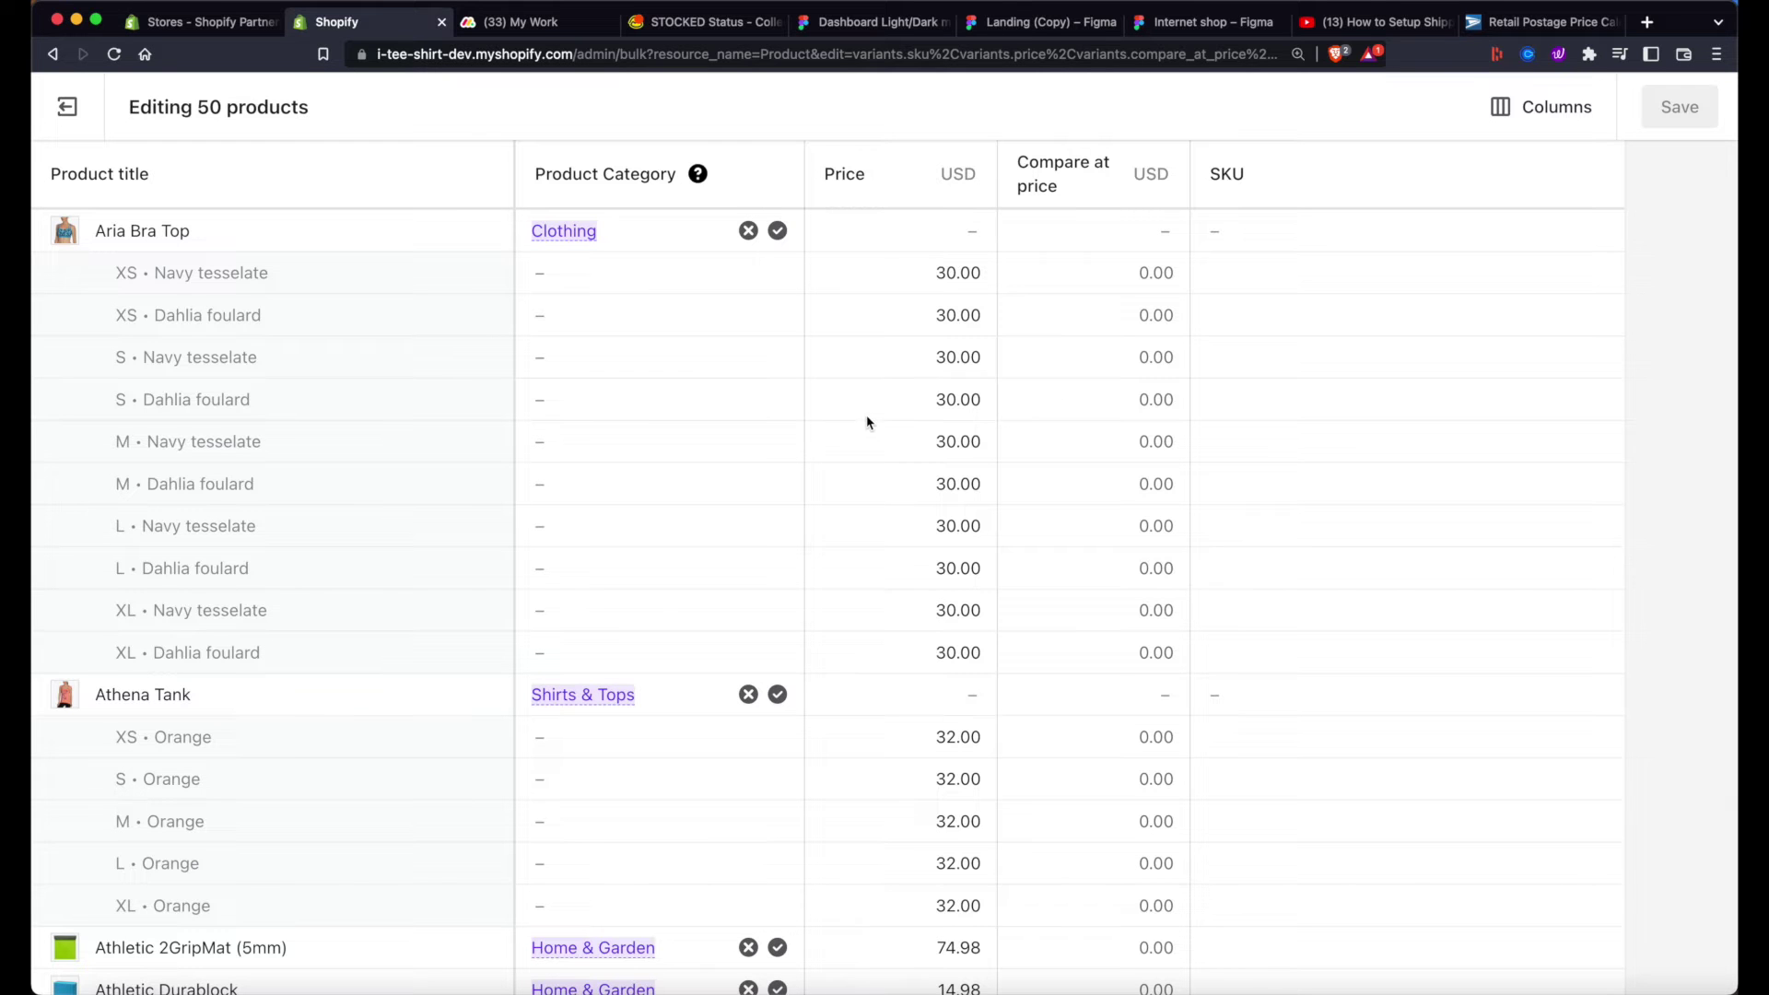
{"action": "scroll", "coordinate": [855, 568], "scroll_direction": "down", "scroll_amount": 2}
{"action": "scroll", "coordinate": [854, 573], "scroll_direction": "up", "scroll_amount": 2}
- Set the price of all ten Aria Bra Top variants to 25.00 USD at once in the bulk editor
{"action": "left_click", "coordinate": [883, 275]}
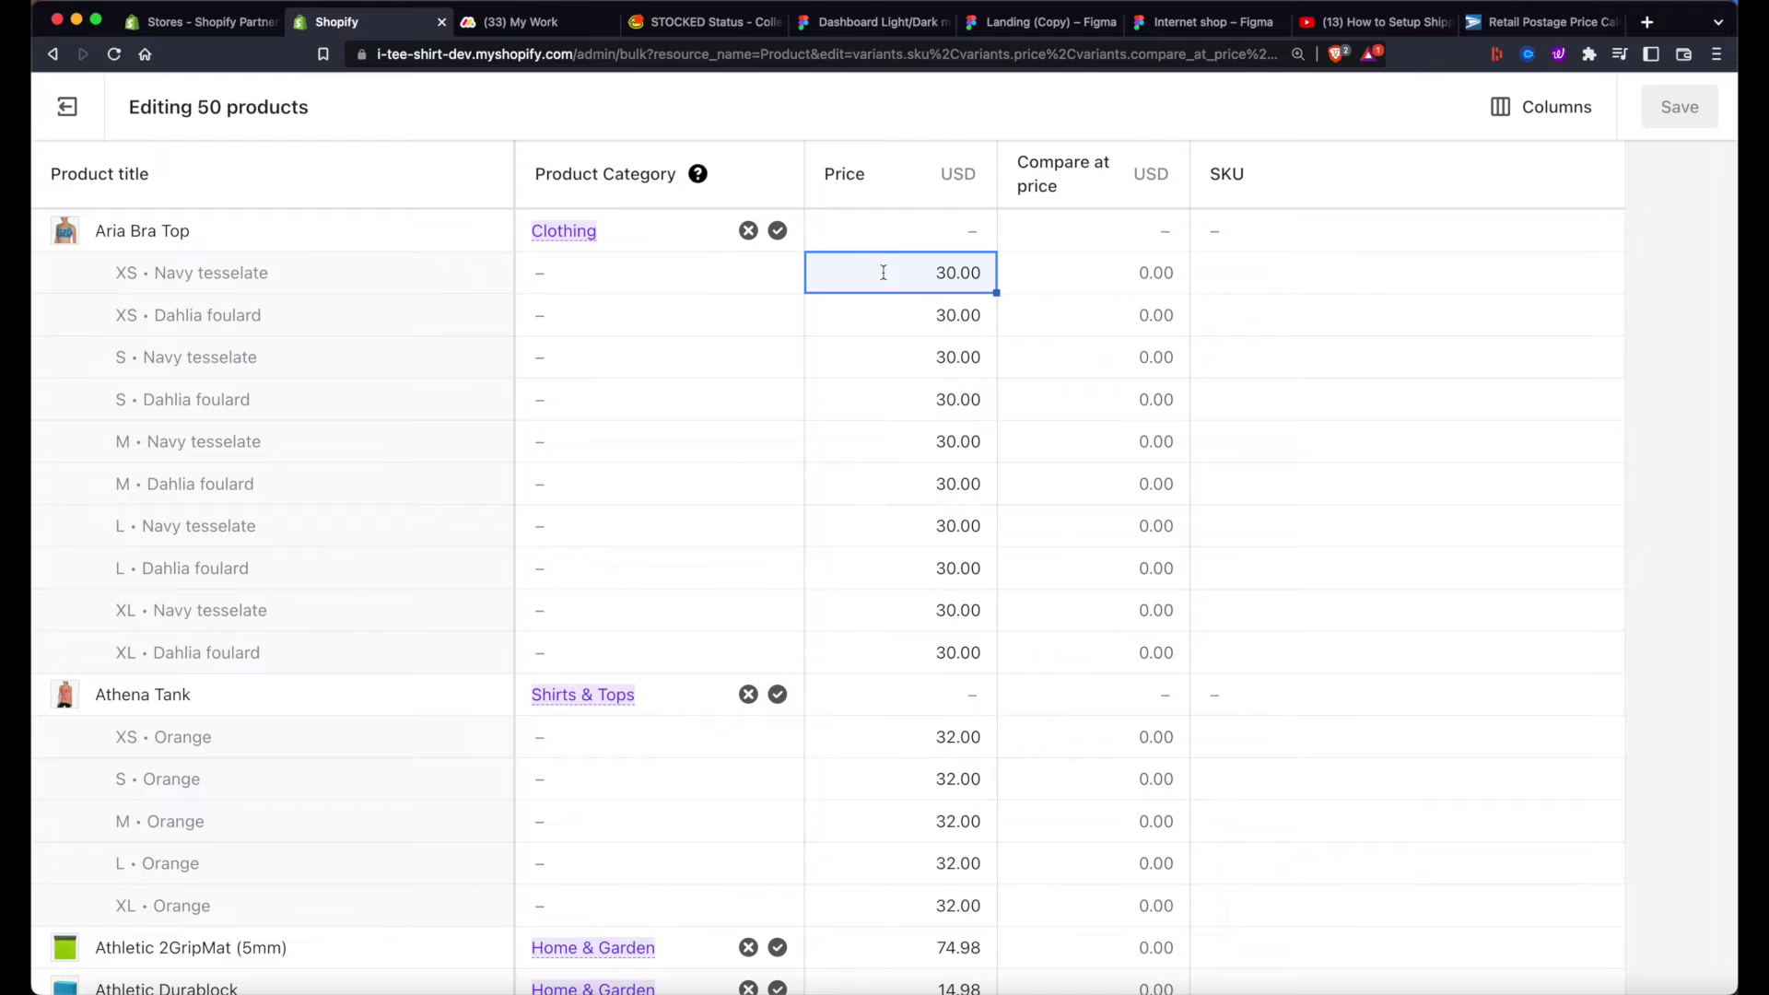
{"action": "left_click", "coordinate": [891, 656], "text": "shift"}
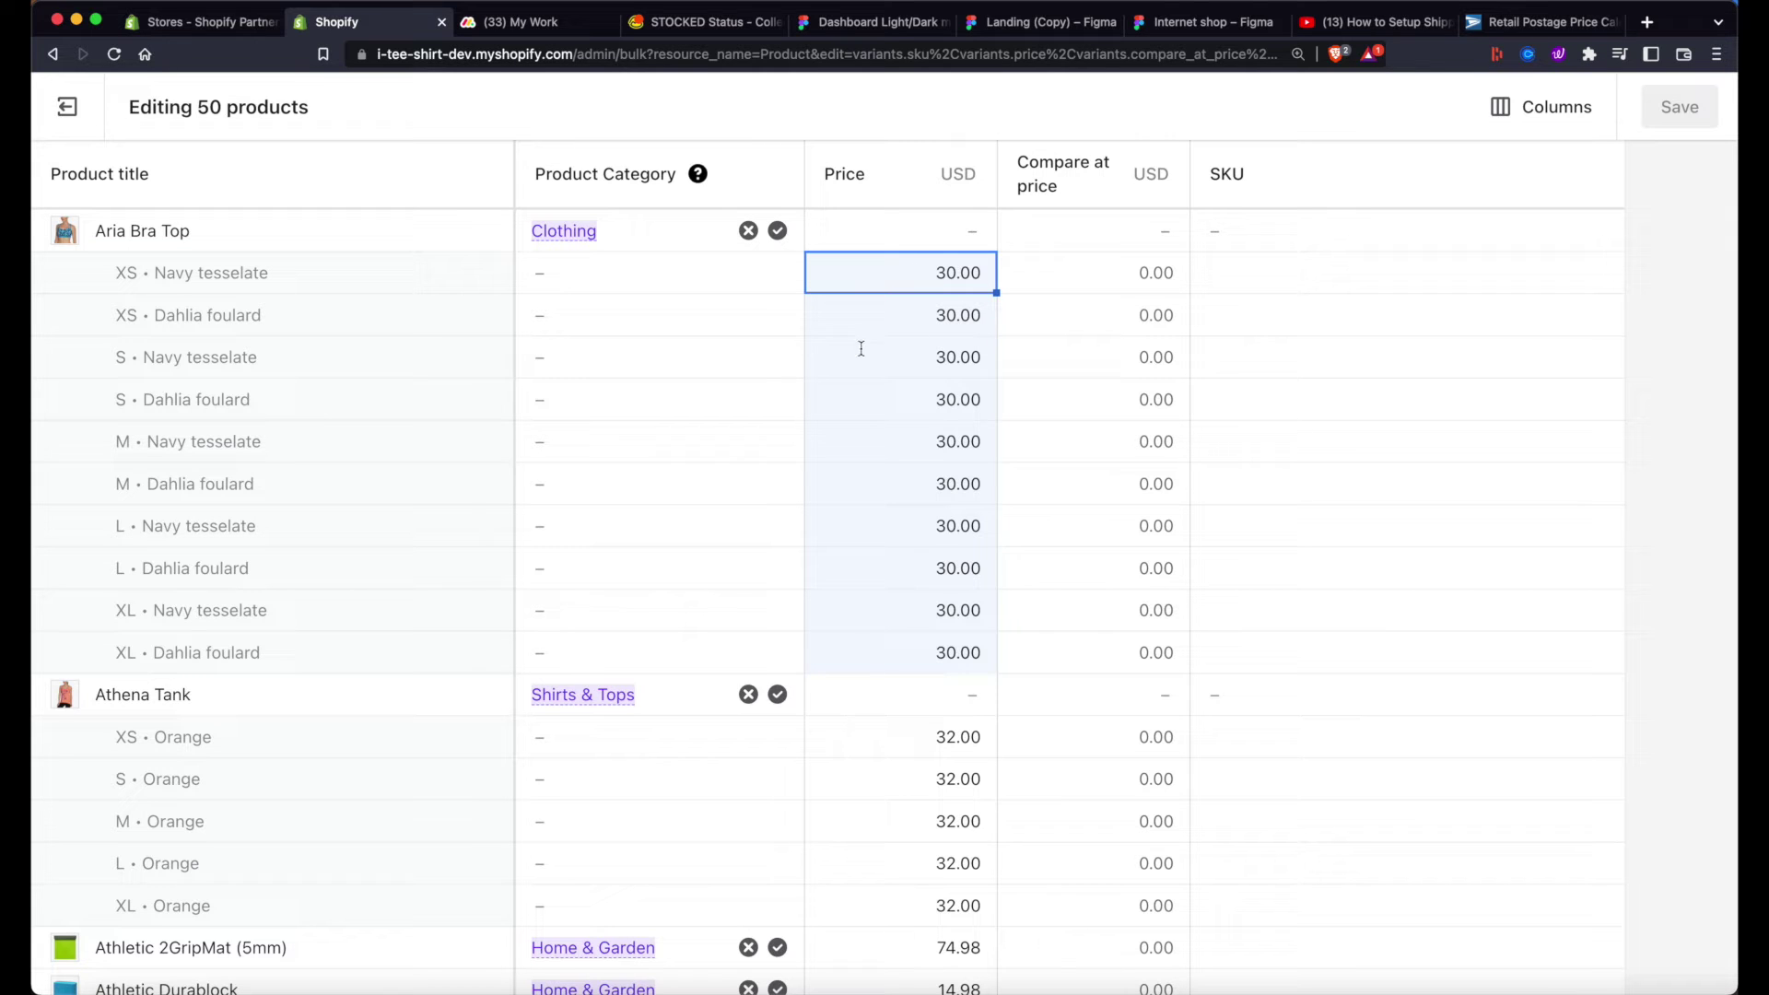
{"action": "type", "text": "25"}
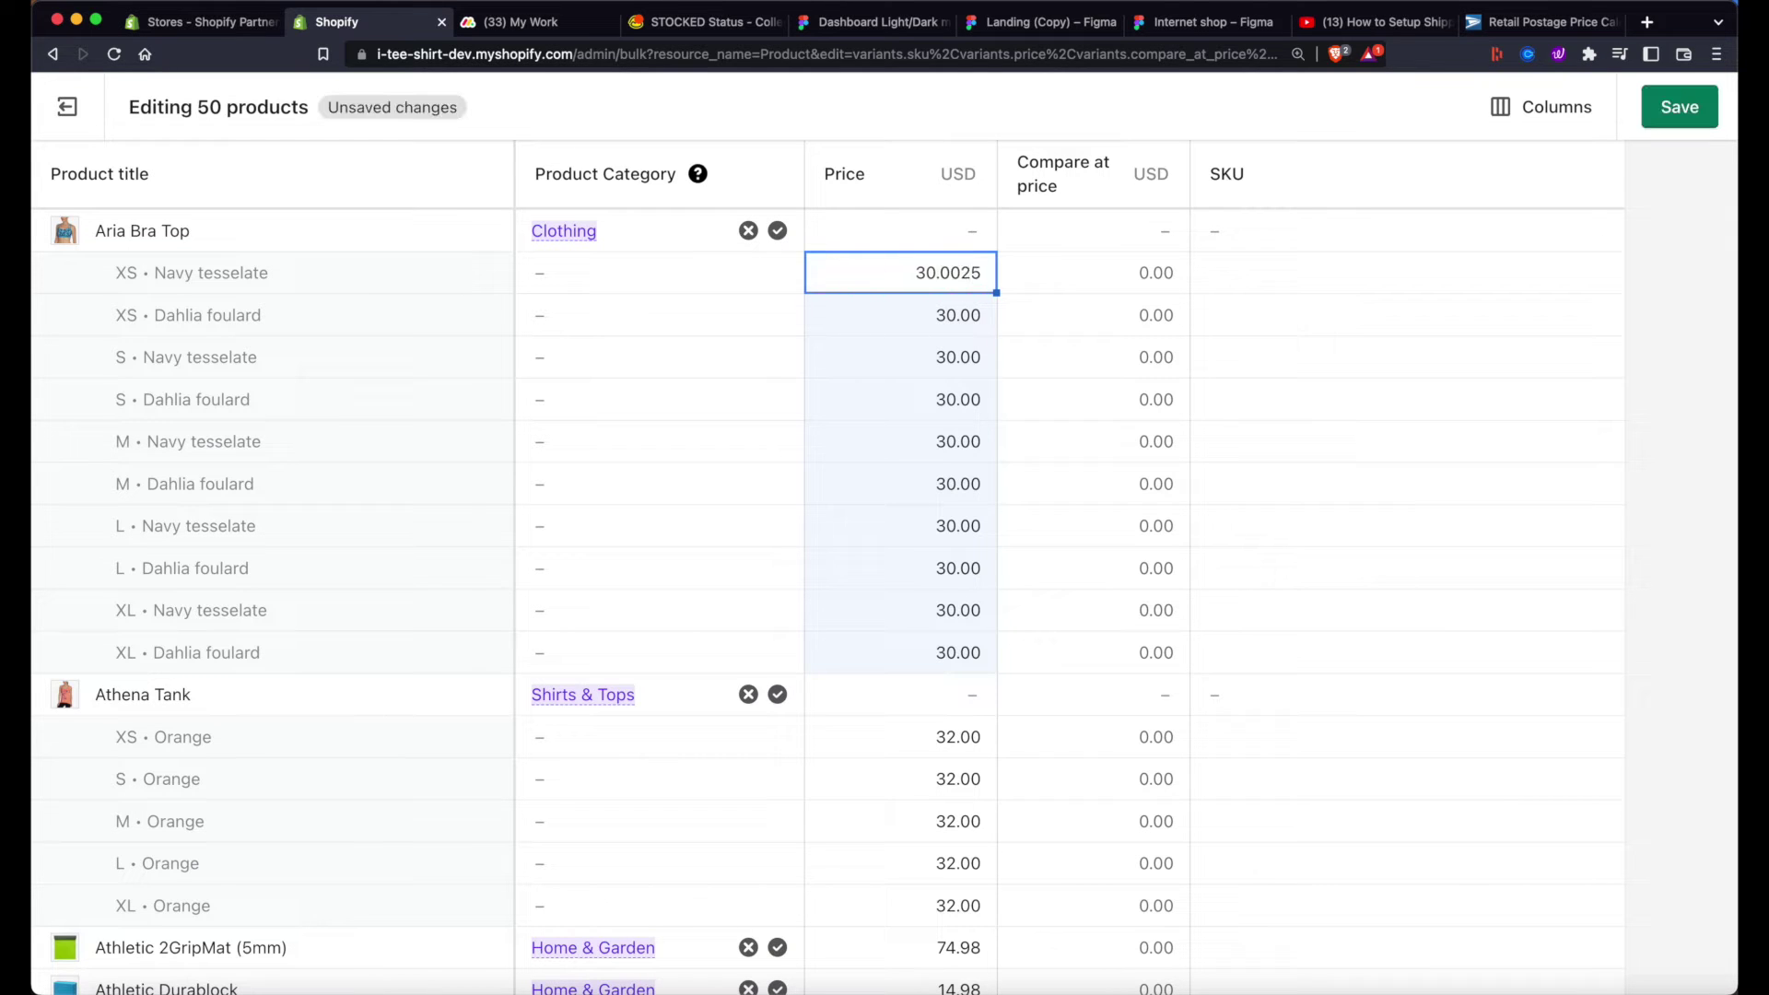
{"action": "left_click", "coordinate": [902, 259]}
{"action": "key", "text": "super+a"}
{"action": "type", "text": "25.00"}
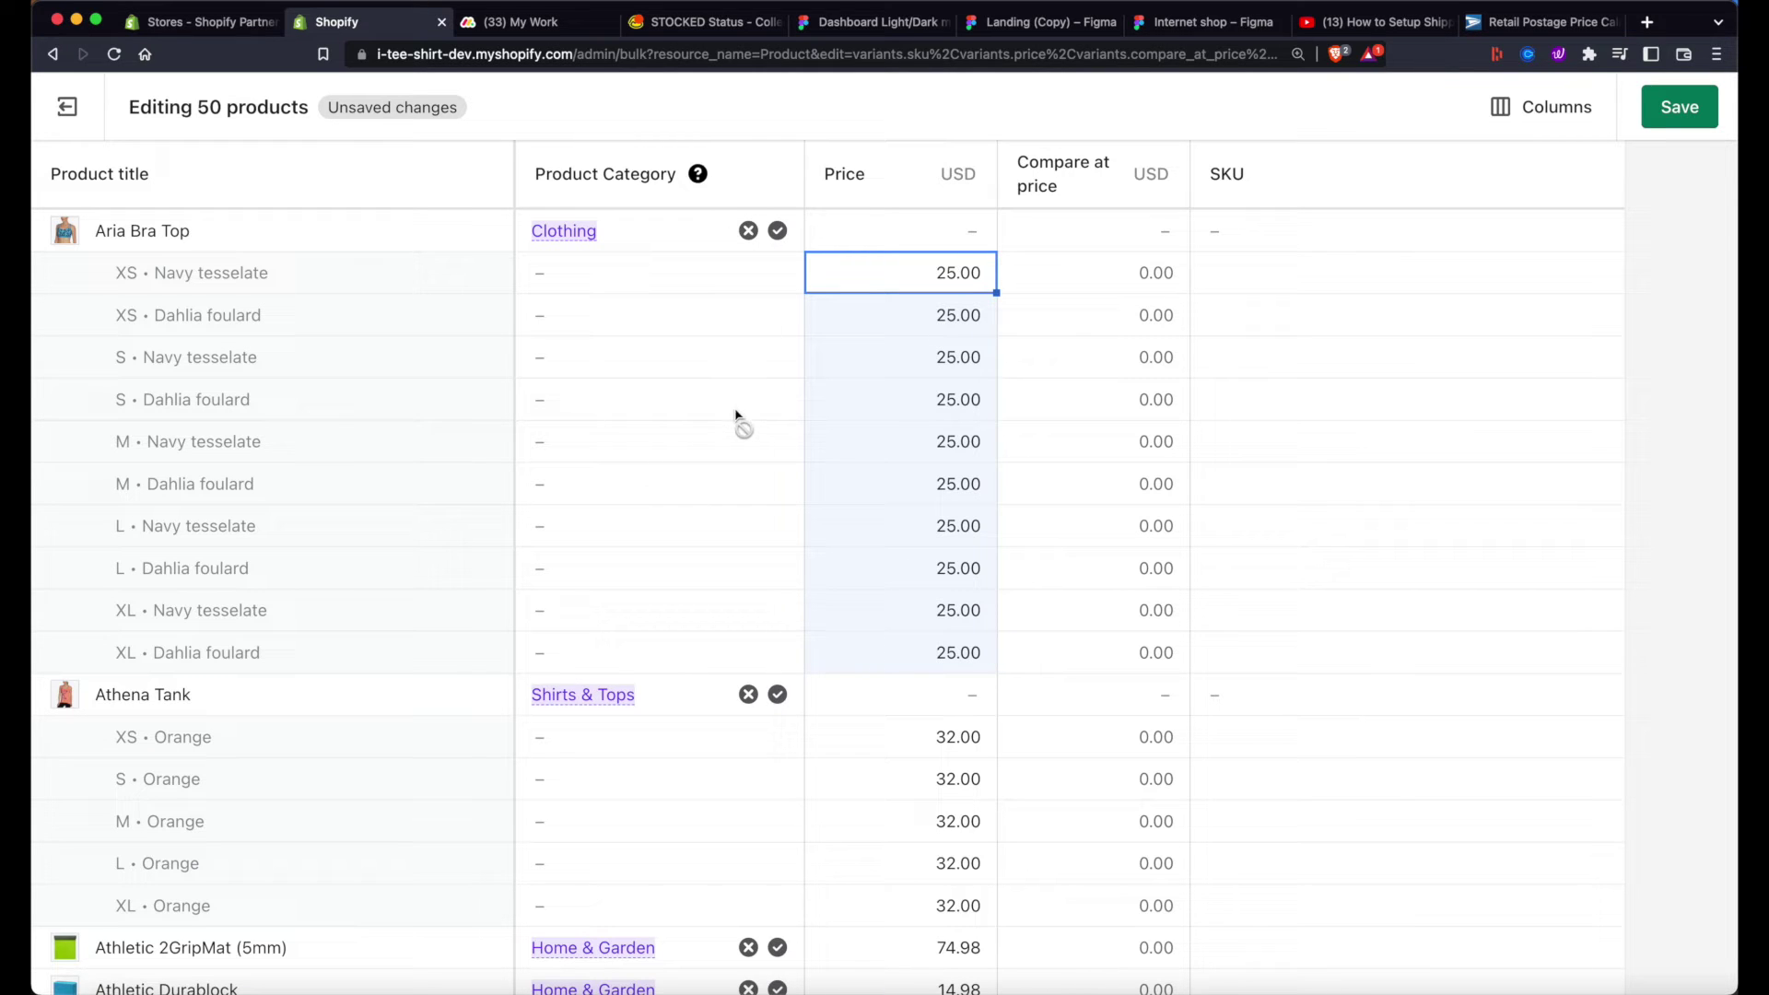
- Show the Weight column in the bulk editor and hide the SKU and Compare at price columns
{"action": "left_click", "coordinate": [1534, 126]}
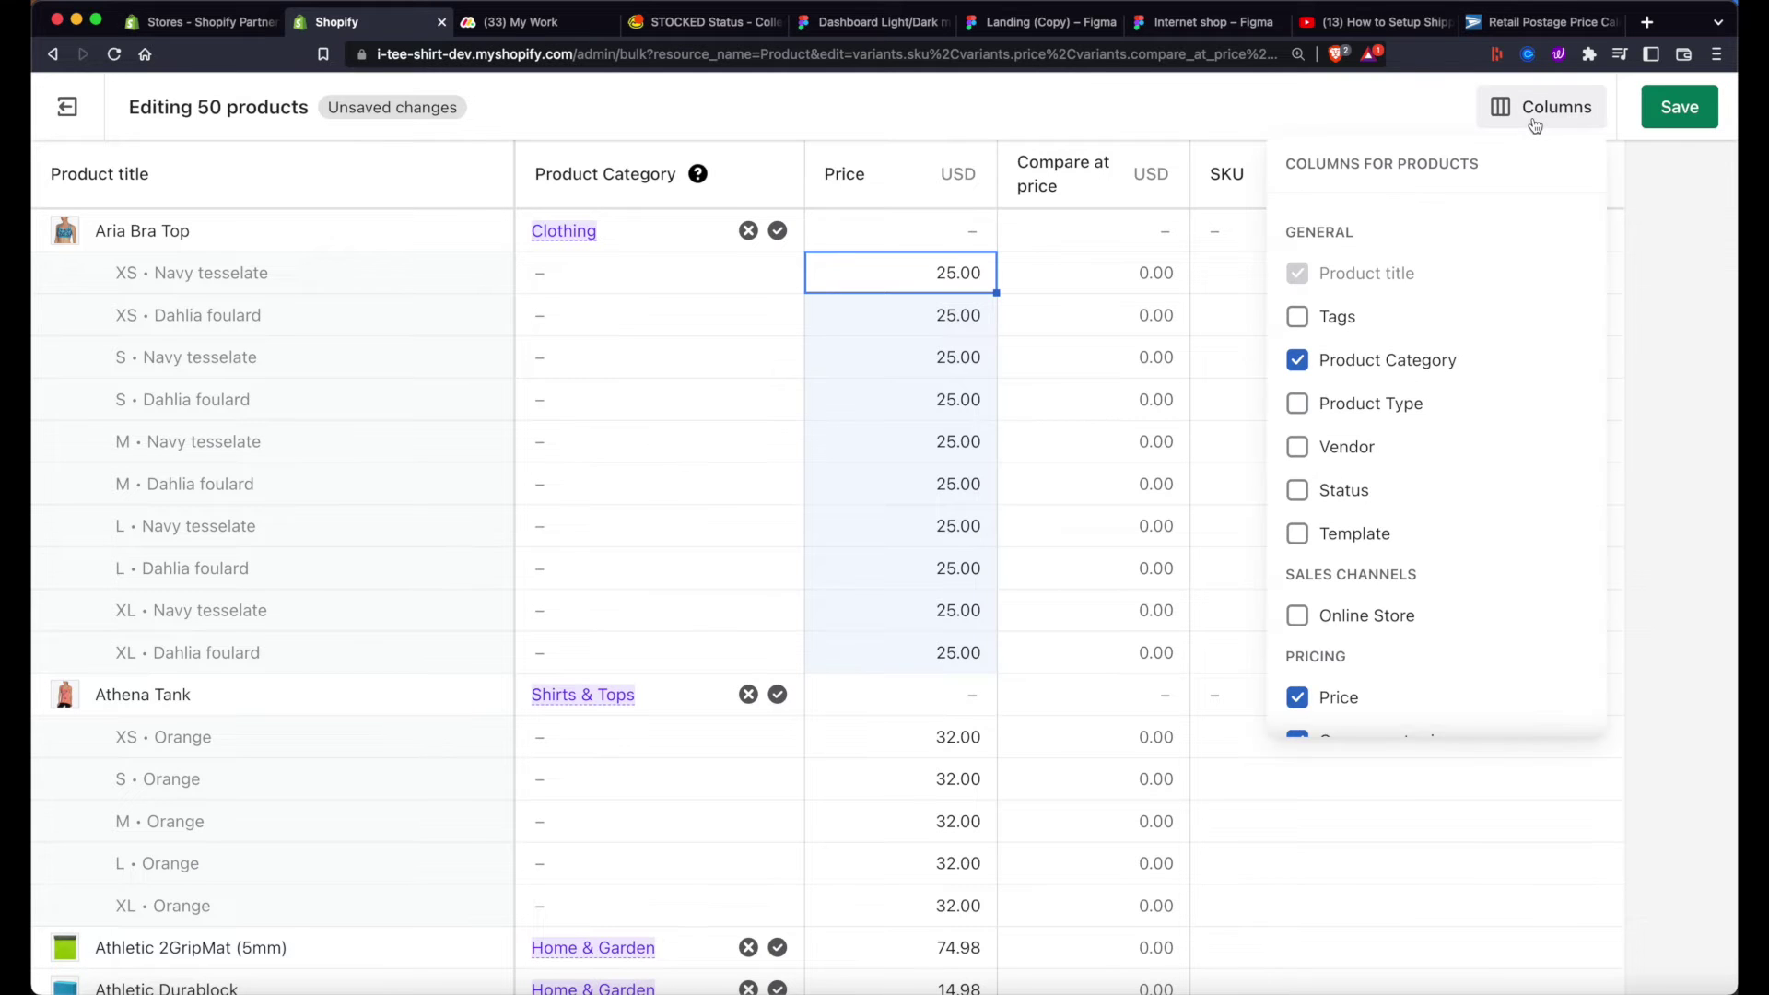
{"action": "scroll", "coordinate": [1497, 440], "scroll_direction": "down", "scroll_amount": 5}
{"action": "scroll", "coordinate": [1497, 439], "scroll_direction": "down", "scroll_amount": 3}
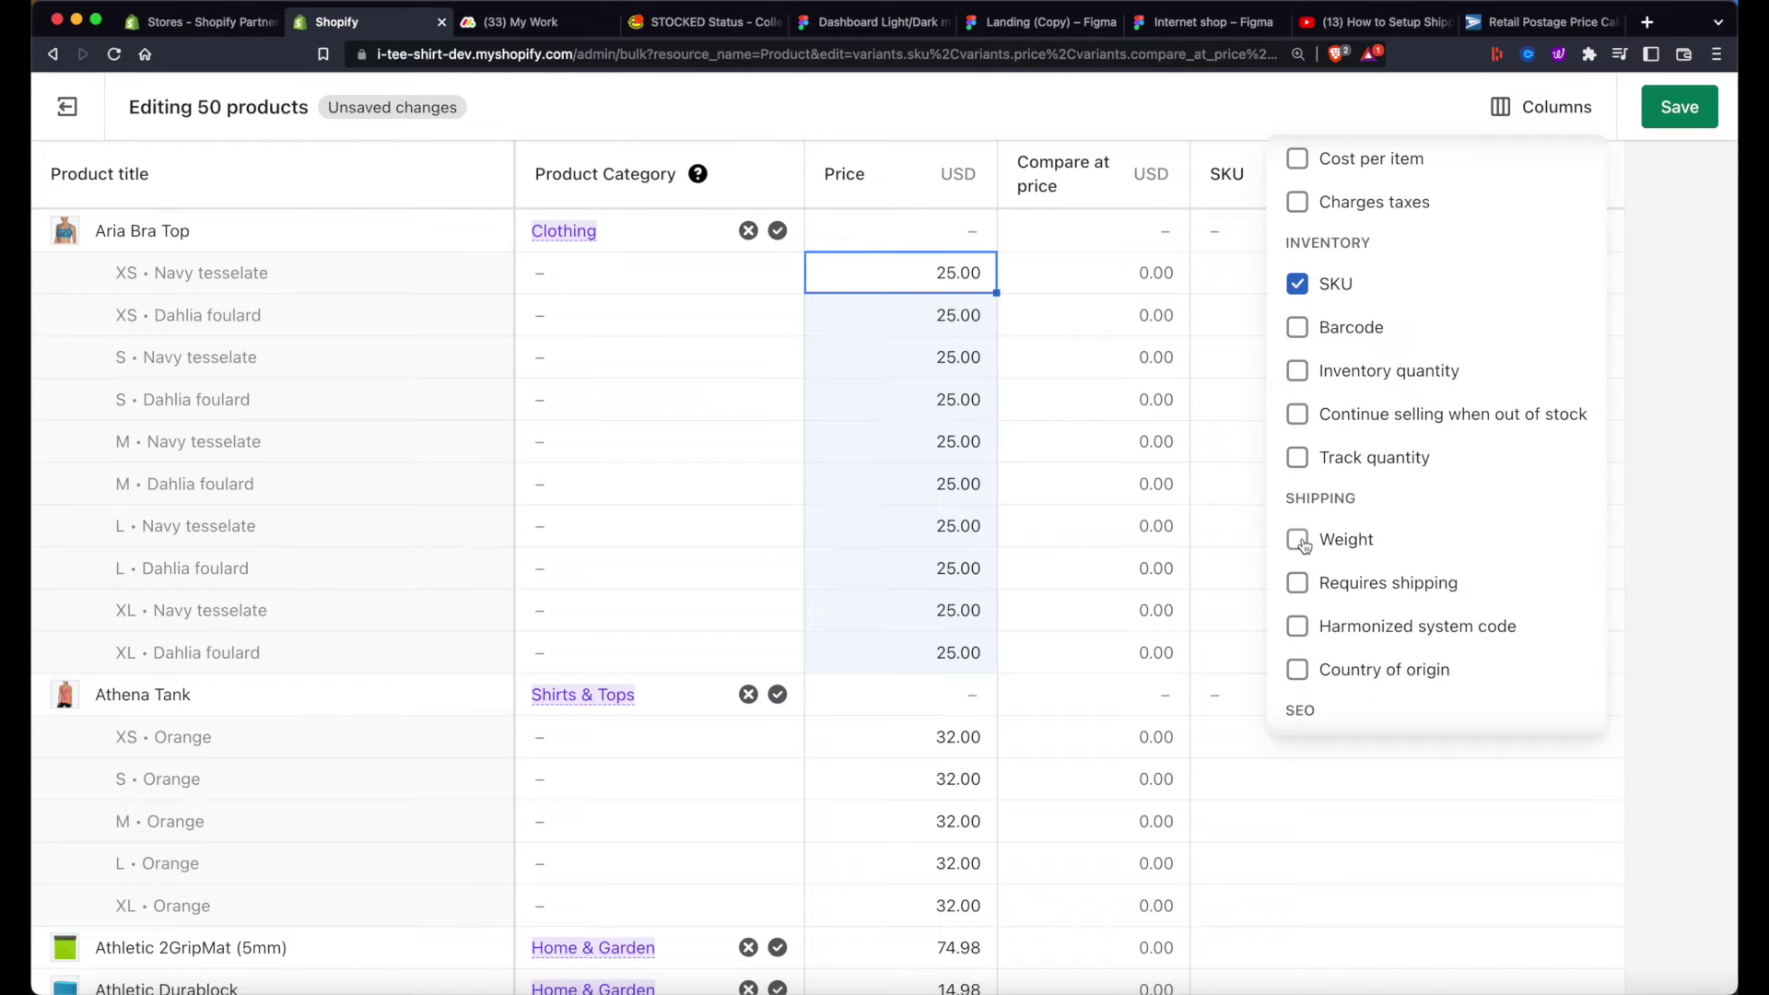
{"action": "left_click", "coordinate": [1301, 542]}
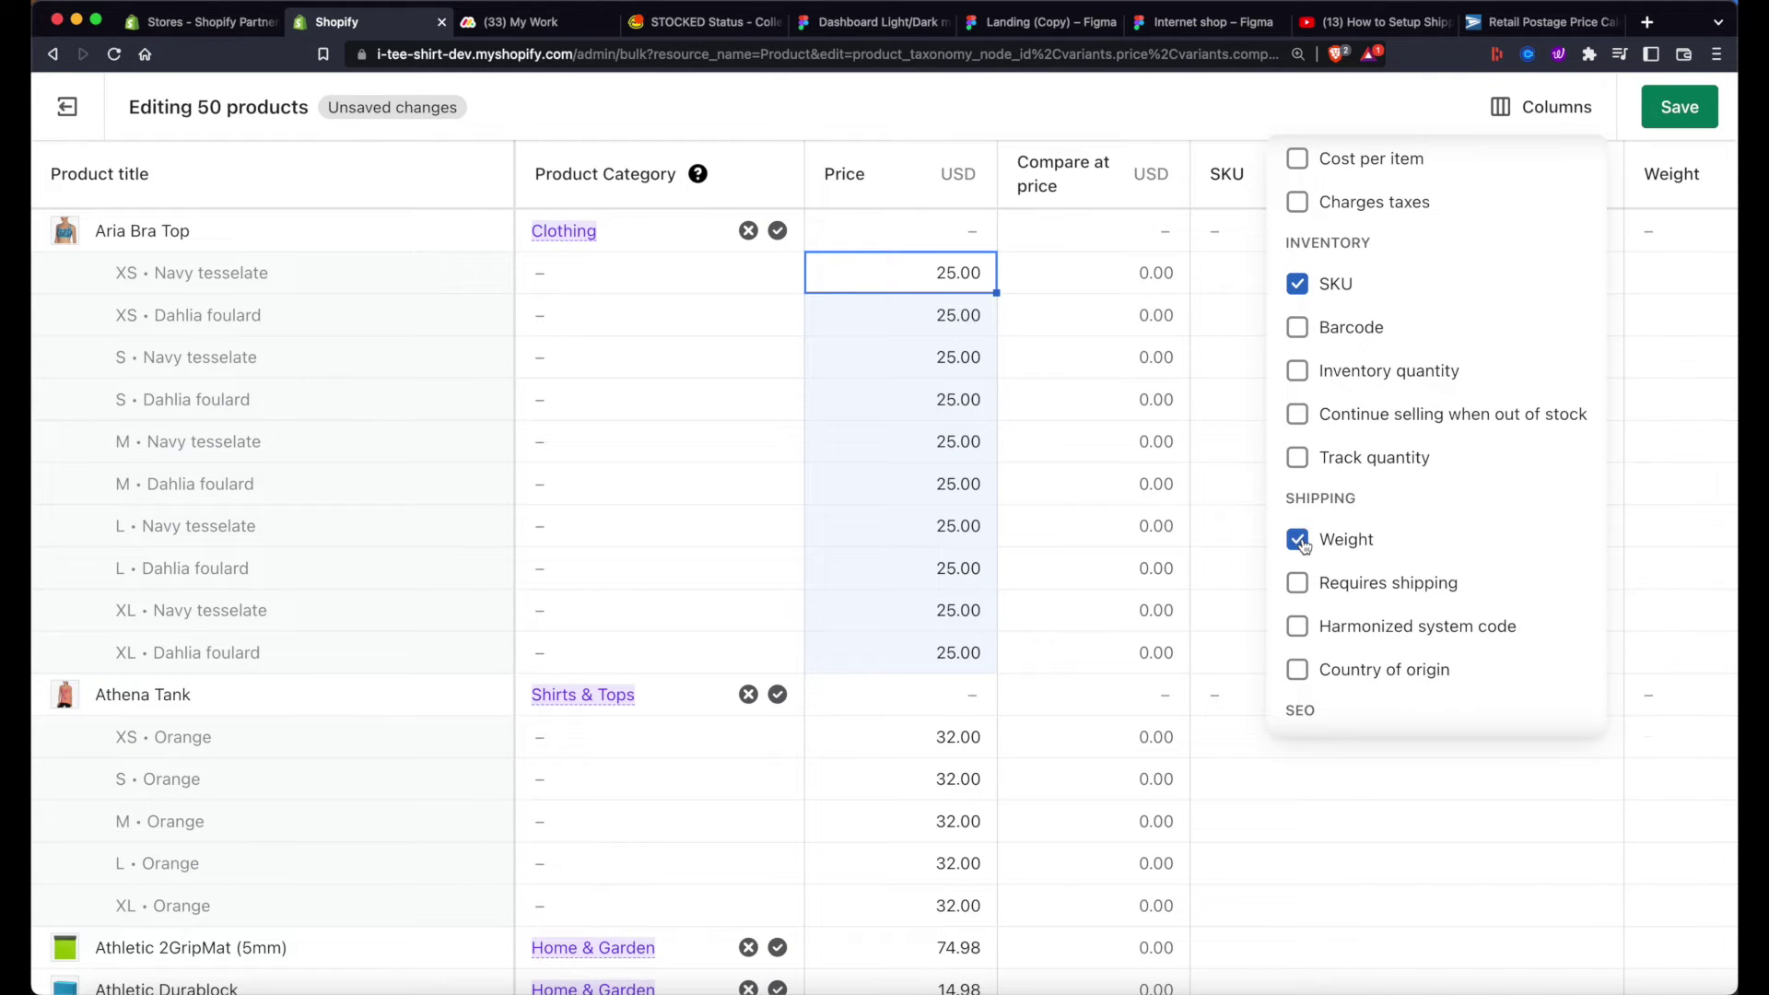
{"action": "left_click", "coordinate": [1298, 285]}
{"action": "scroll", "coordinate": [1347, 392], "scroll_direction": "up", "scroll_amount": 5}
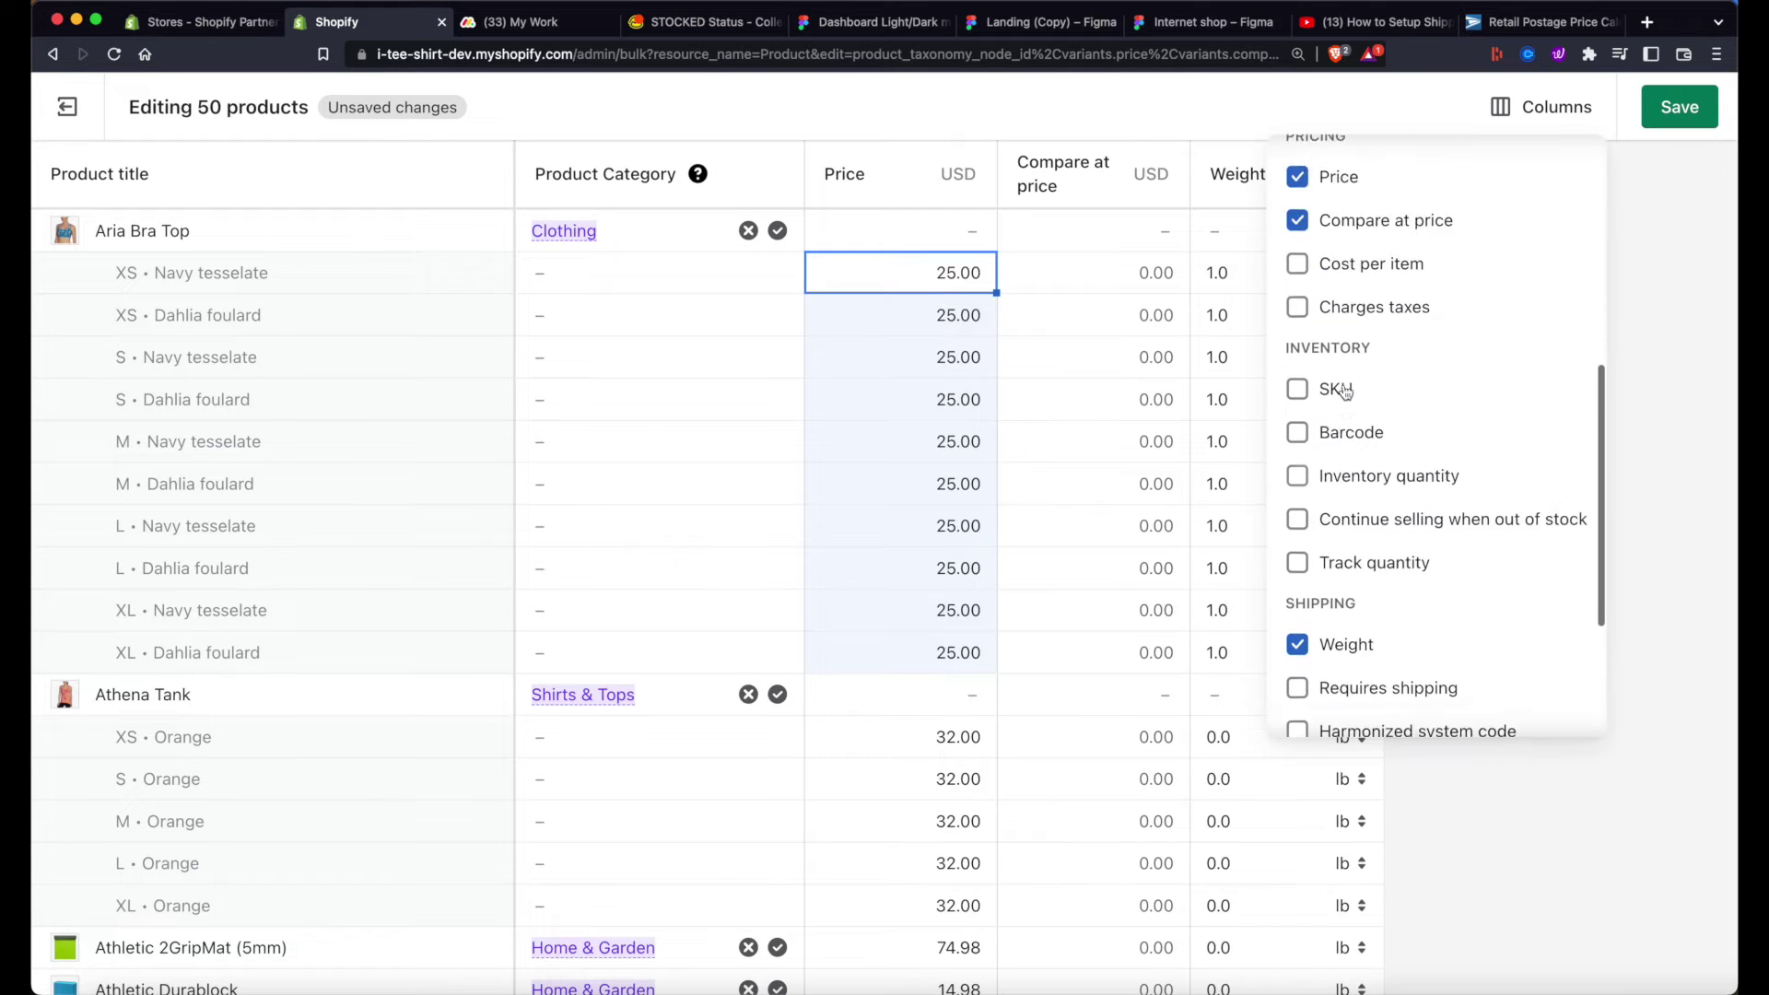
{"action": "left_click", "coordinate": [1297, 526]}
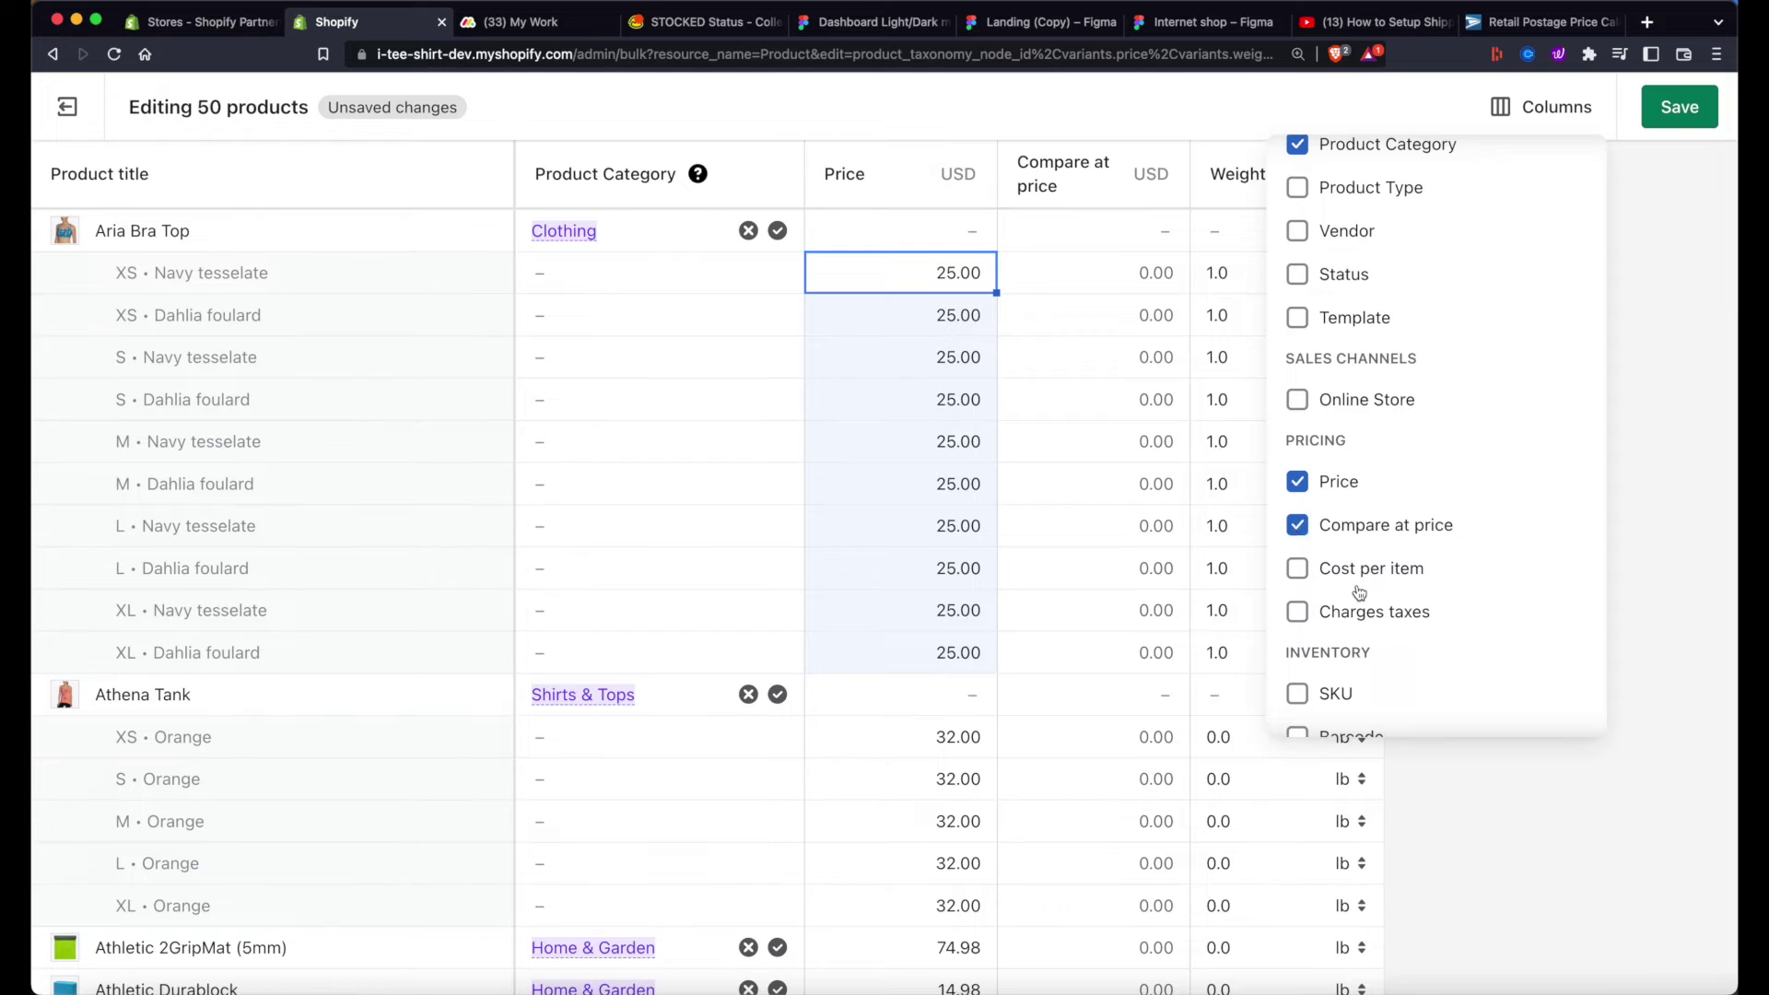
{"action": "scroll", "coordinate": [1358, 592], "scroll_direction": "up", "scroll_amount": 3}
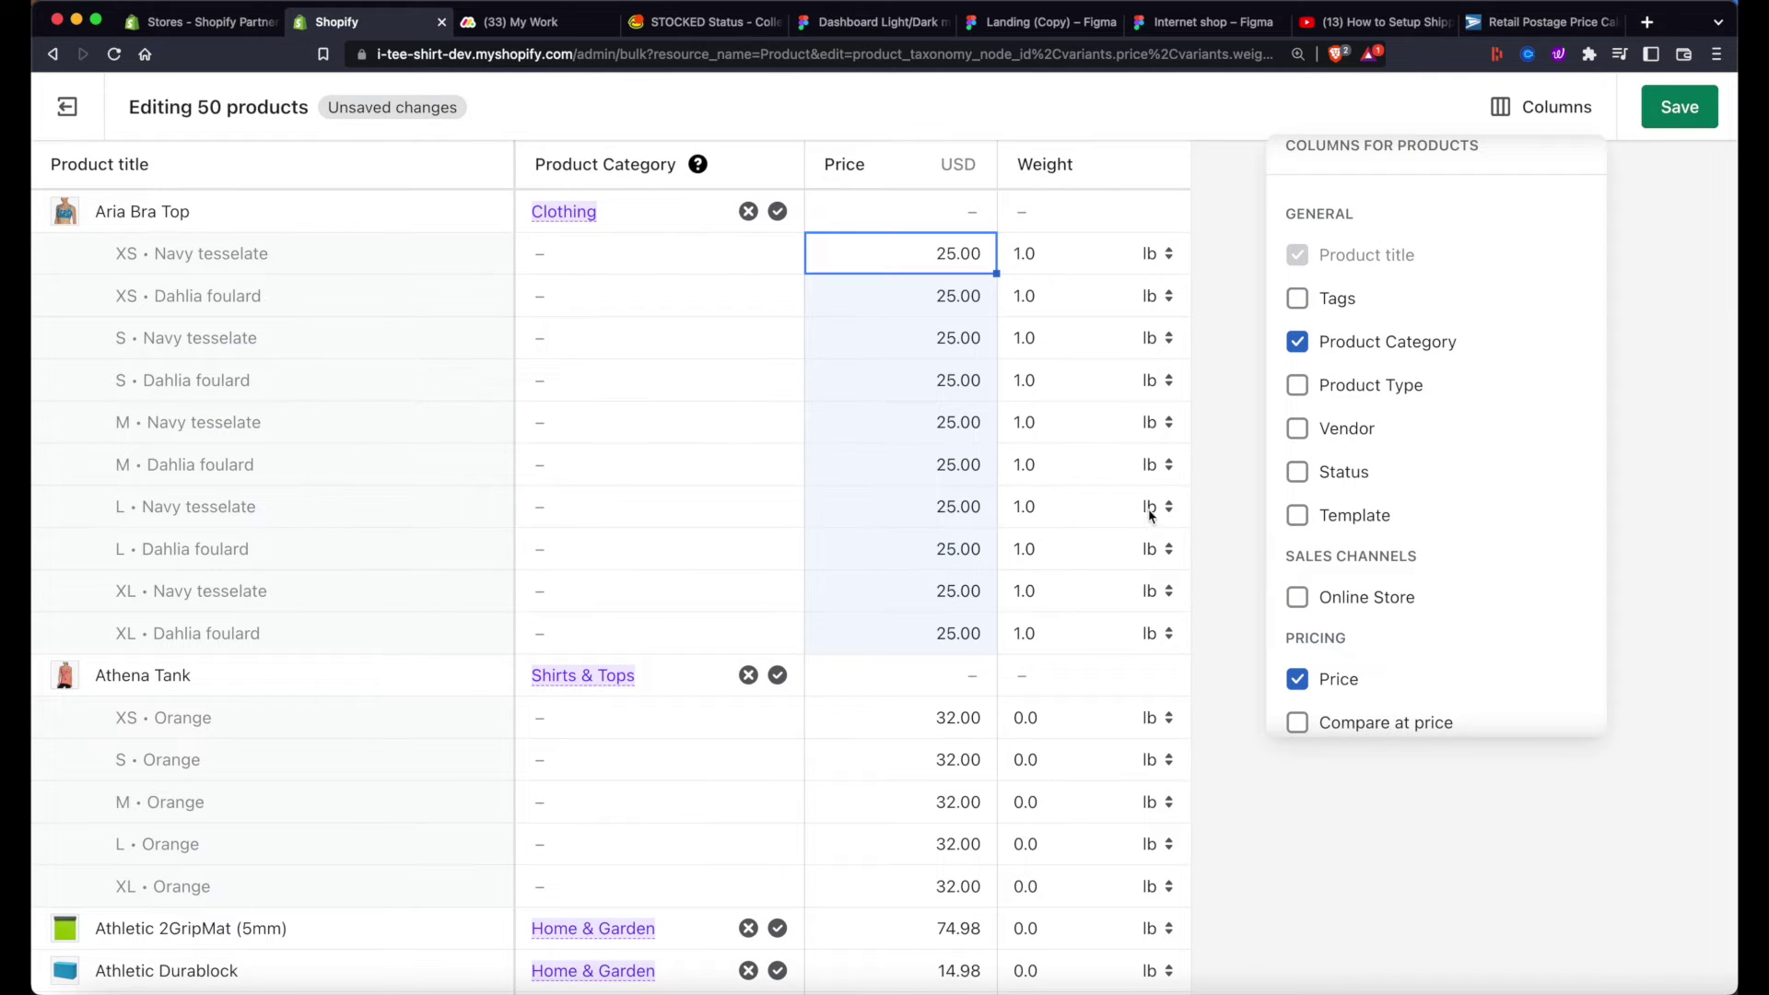
{"action": "scroll", "coordinate": [1540, 466], "scroll_direction": "down", "scroll_amount": 1}
{"action": "scroll", "coordinate": [1538, 469], "scroll_direction": "down", "scroll_amount": 1}
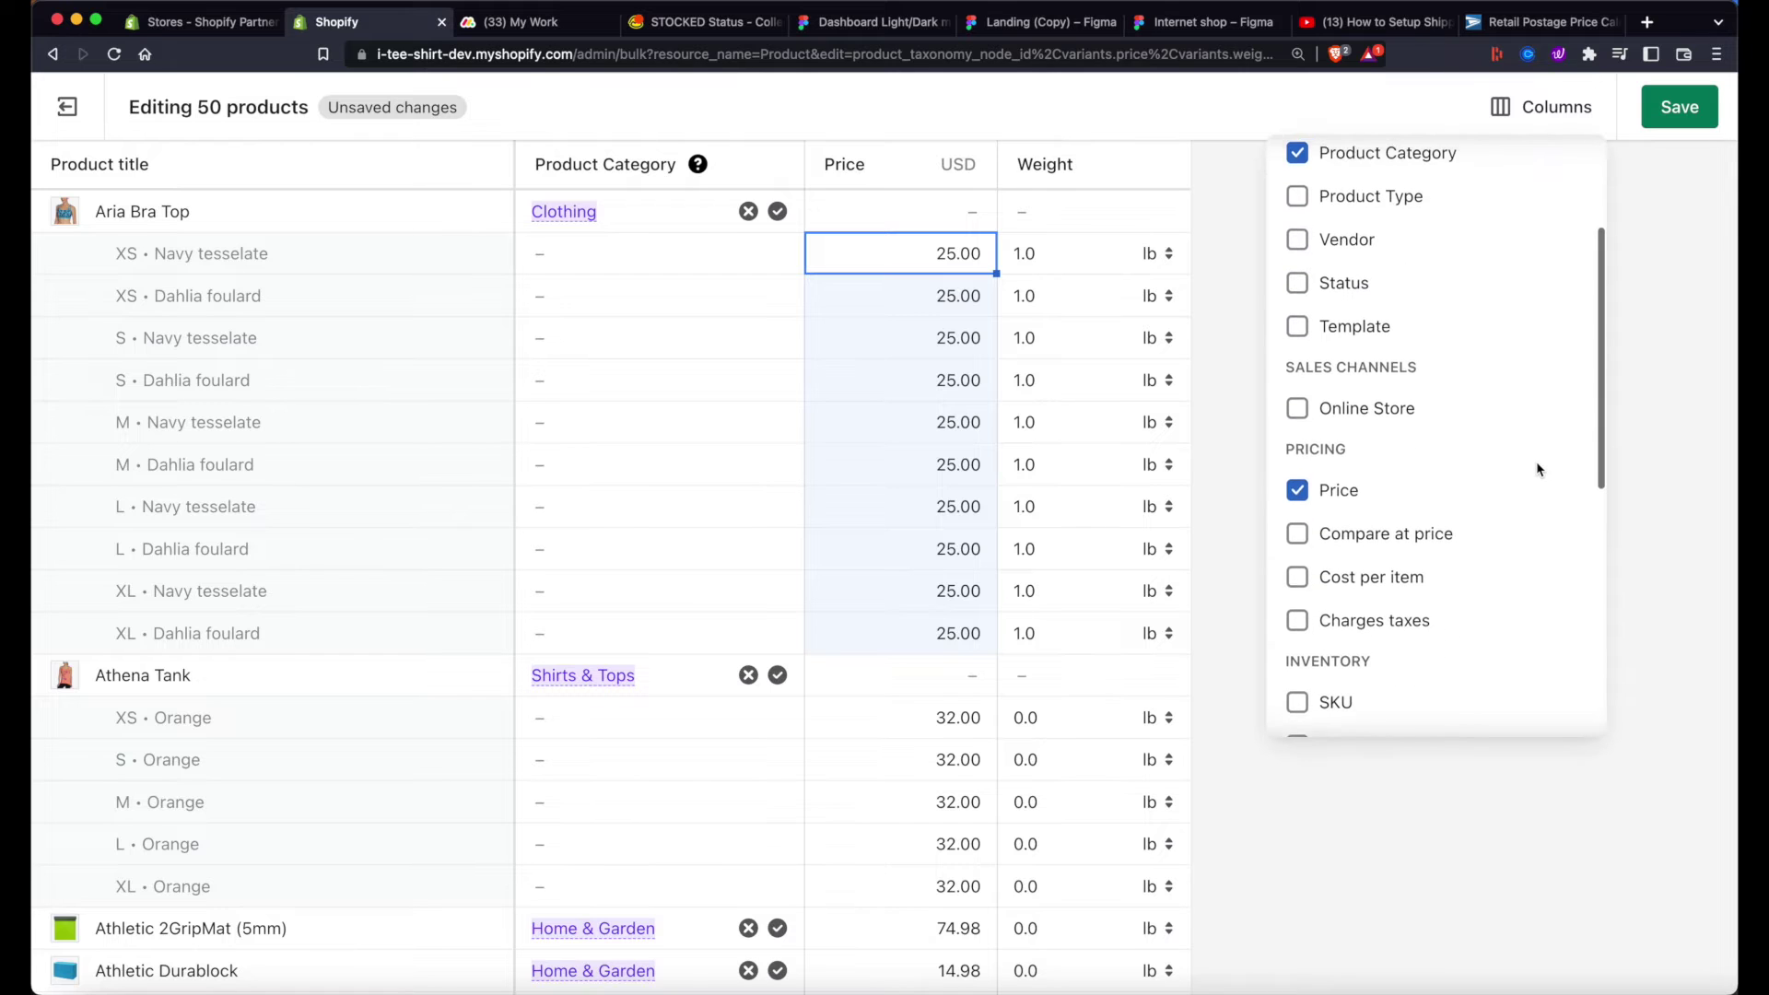
{"action": "scroll", "coordinate": [1539, 469], "scroll_direction": "up", "scroll_amount": 1}
{"action": "left_click", "coordinate": [1648, 458]}
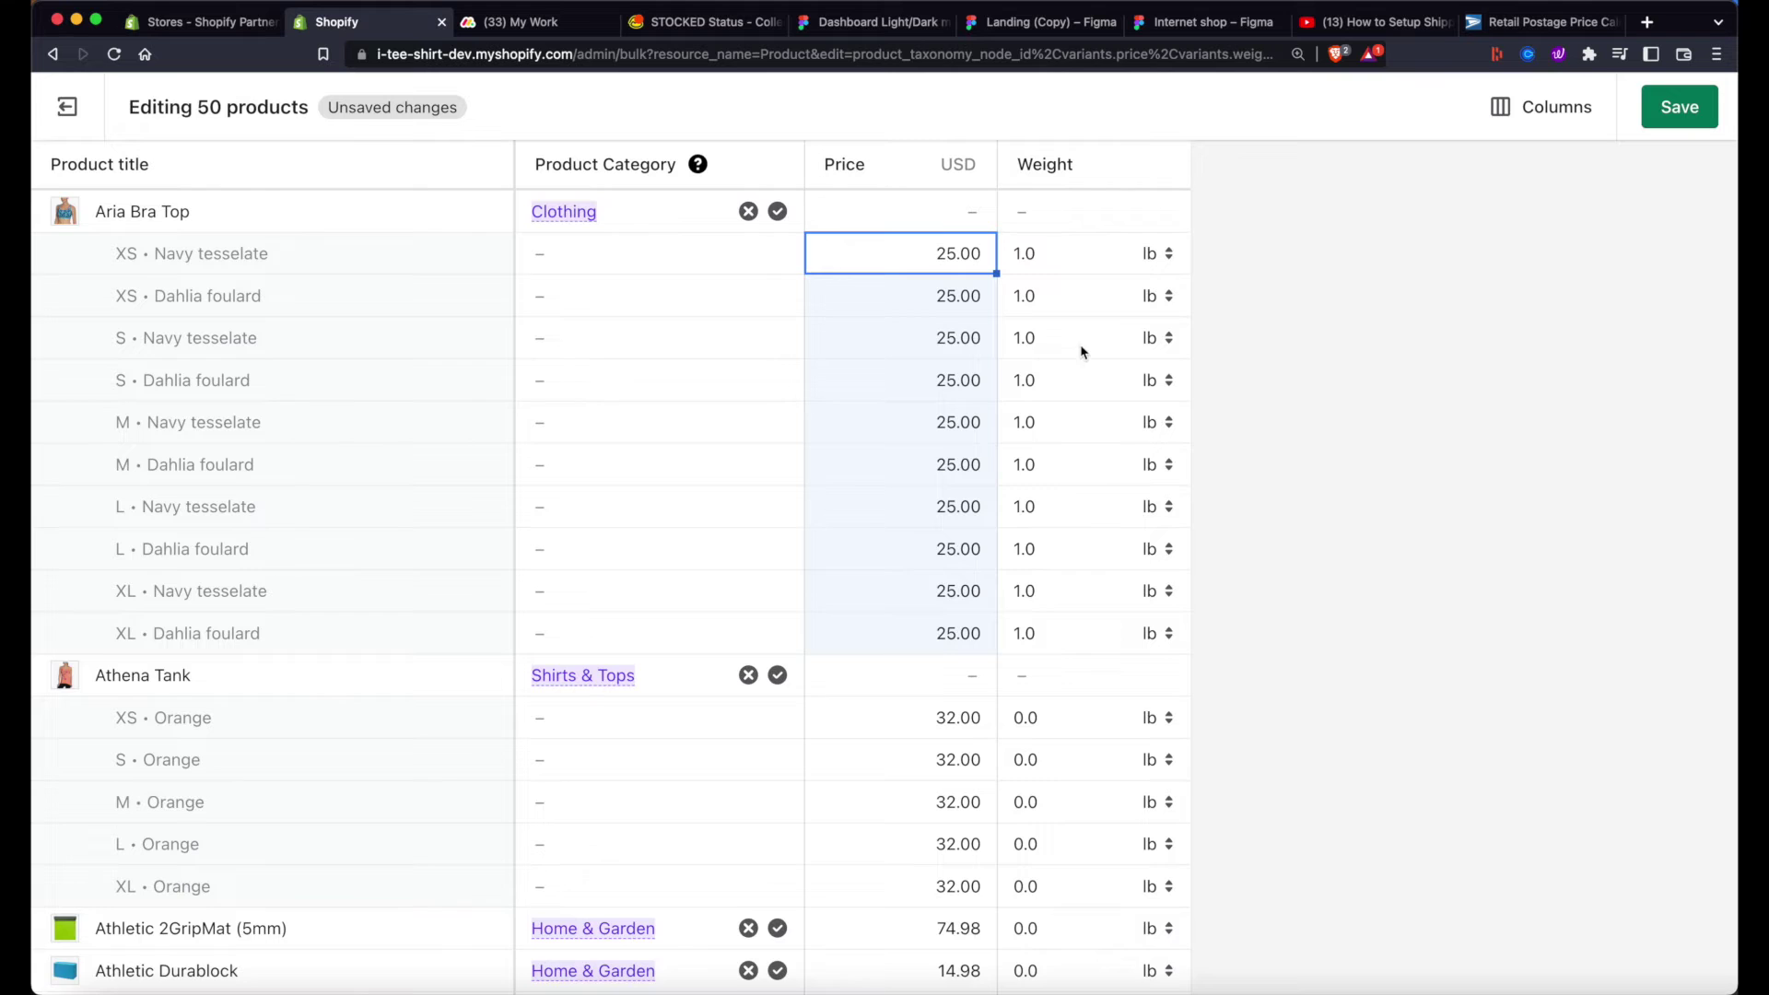
- Select the Weight cells from the Aria Bra Top's XS / Navy tesselate variant through the Minimalist Tank's Denim variant and review the selection
{"action": "scroll", "coordinate": [1069, 398], "scroll_direction": "down", "scroll_amount": 1}
{"action": "scroll", "coordinate": [1069, 399], "scroll_direction": "up", "scroll_amount": 1}
{"action": "left_click", "coordinate": [1055, 262]}
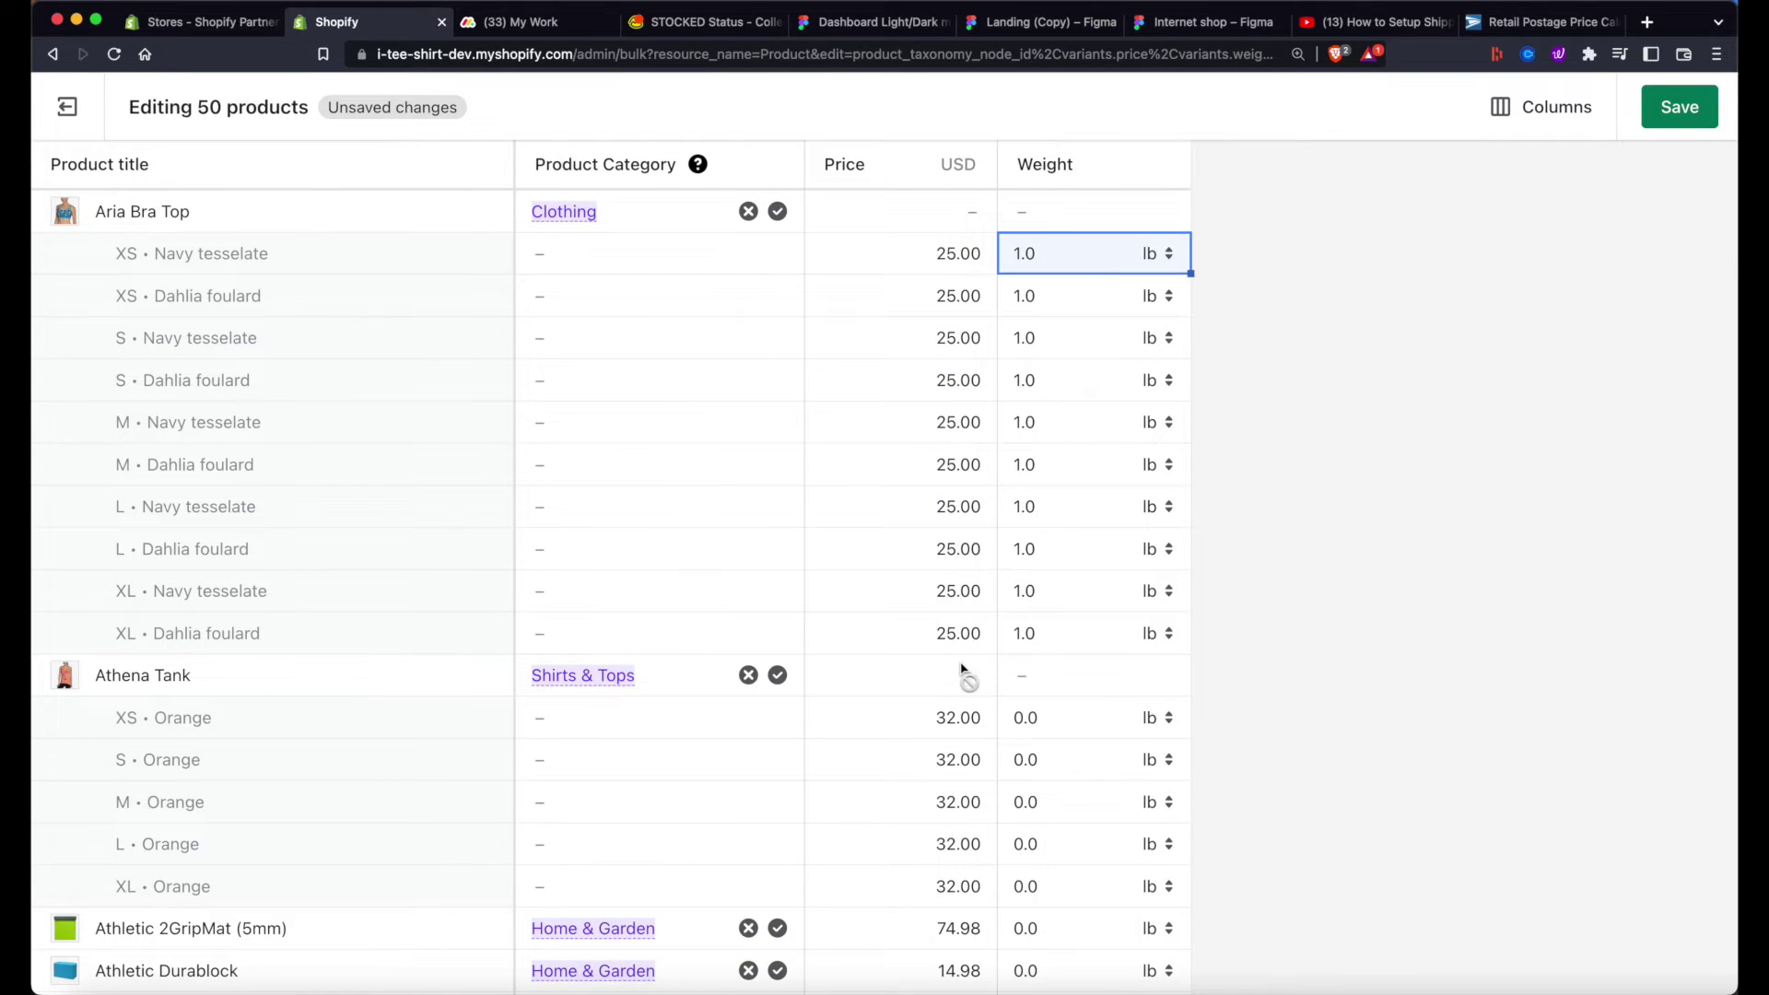
{"action": "scroll", "coordinate": [967, 679], "scroll_direction": "down", "scroll_amount": 5}
{"action": "scroll", "coordinate": [1050, 465], "scroll_direction": "up", "scroll_amount": 5}
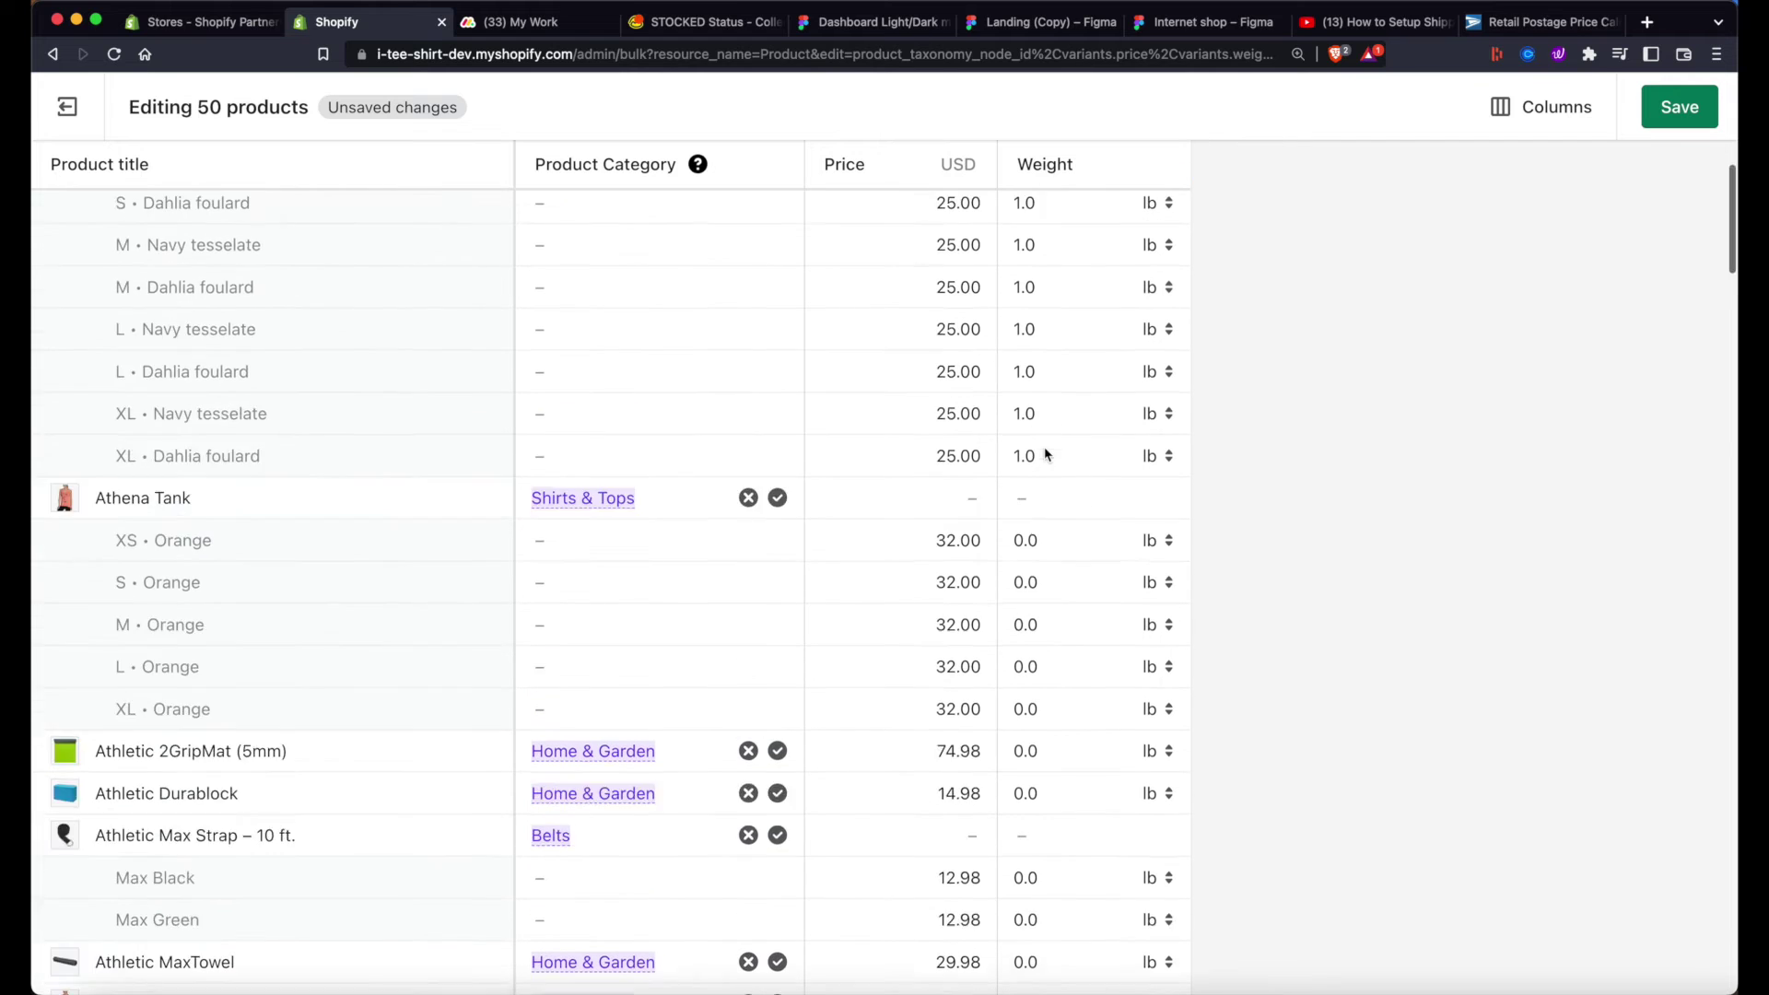
{"action": "scroll", "coordinate": [1030, 553], "scroll_direction": "down", "scroll_amount": 20}
{"action": "scroll", "coordinate": [1033, 573], "scroll_direction": "down", "scroll_amount": 10}
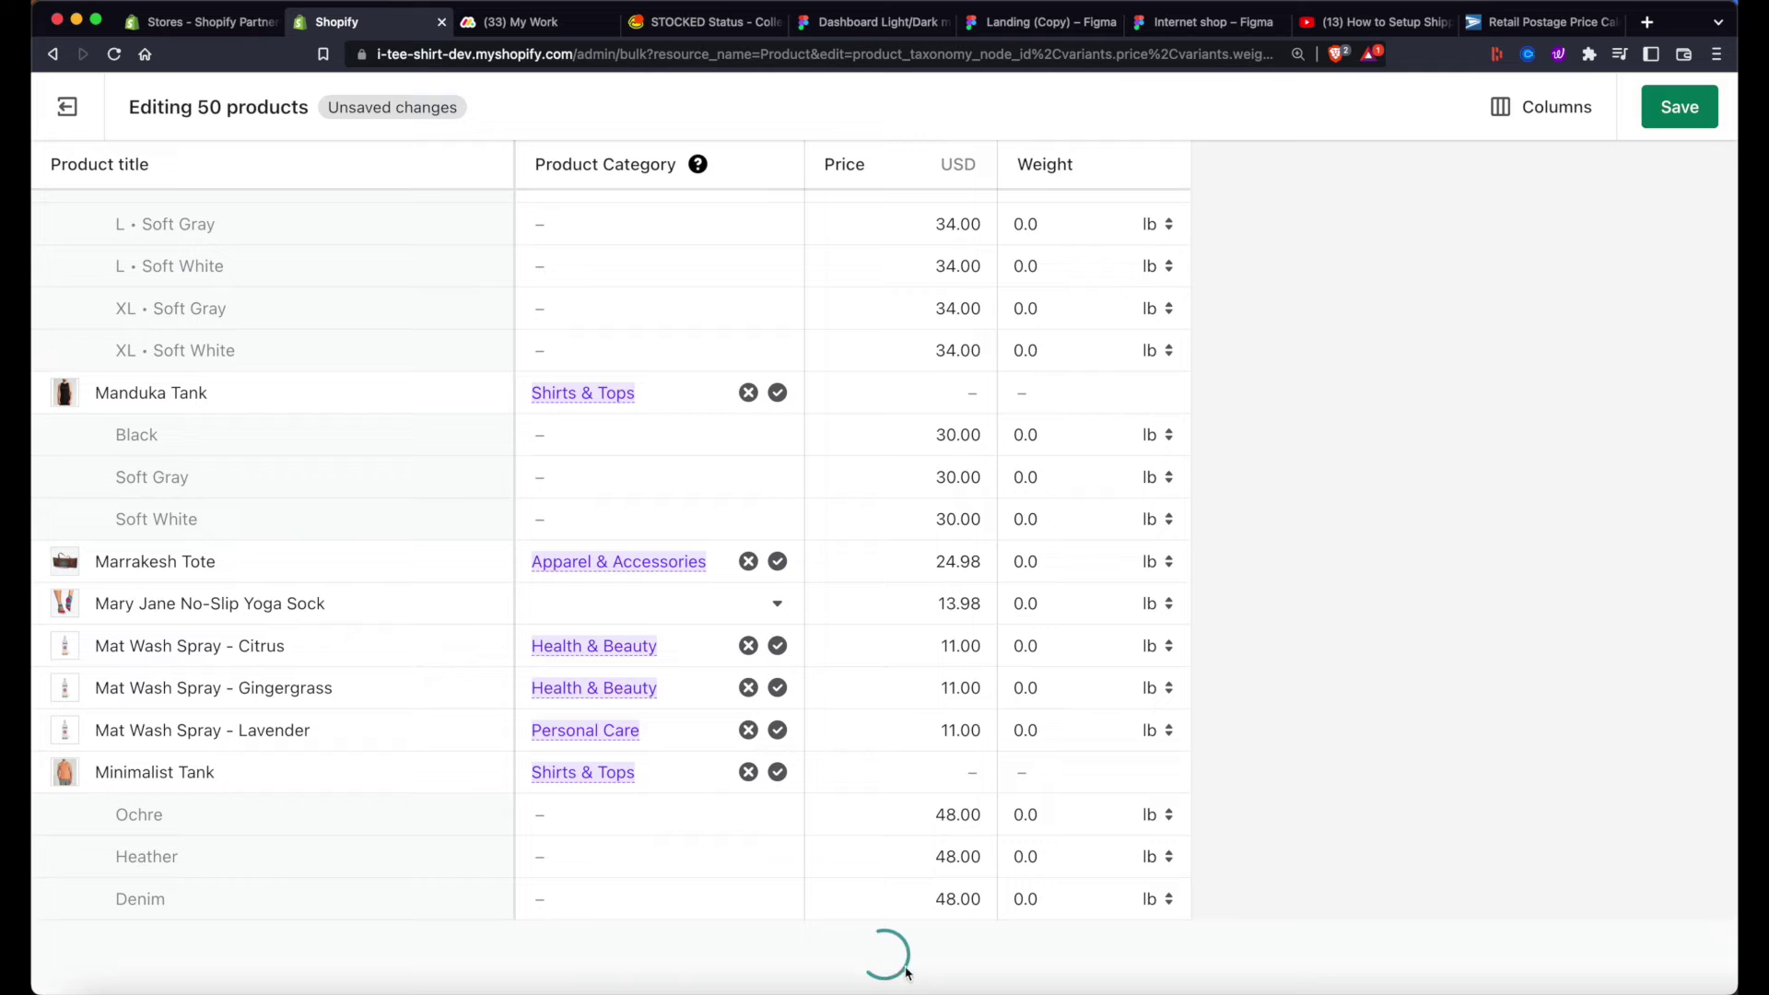
{"action": "left_click", "coordinate": [1066, 908], "text": "shift"}
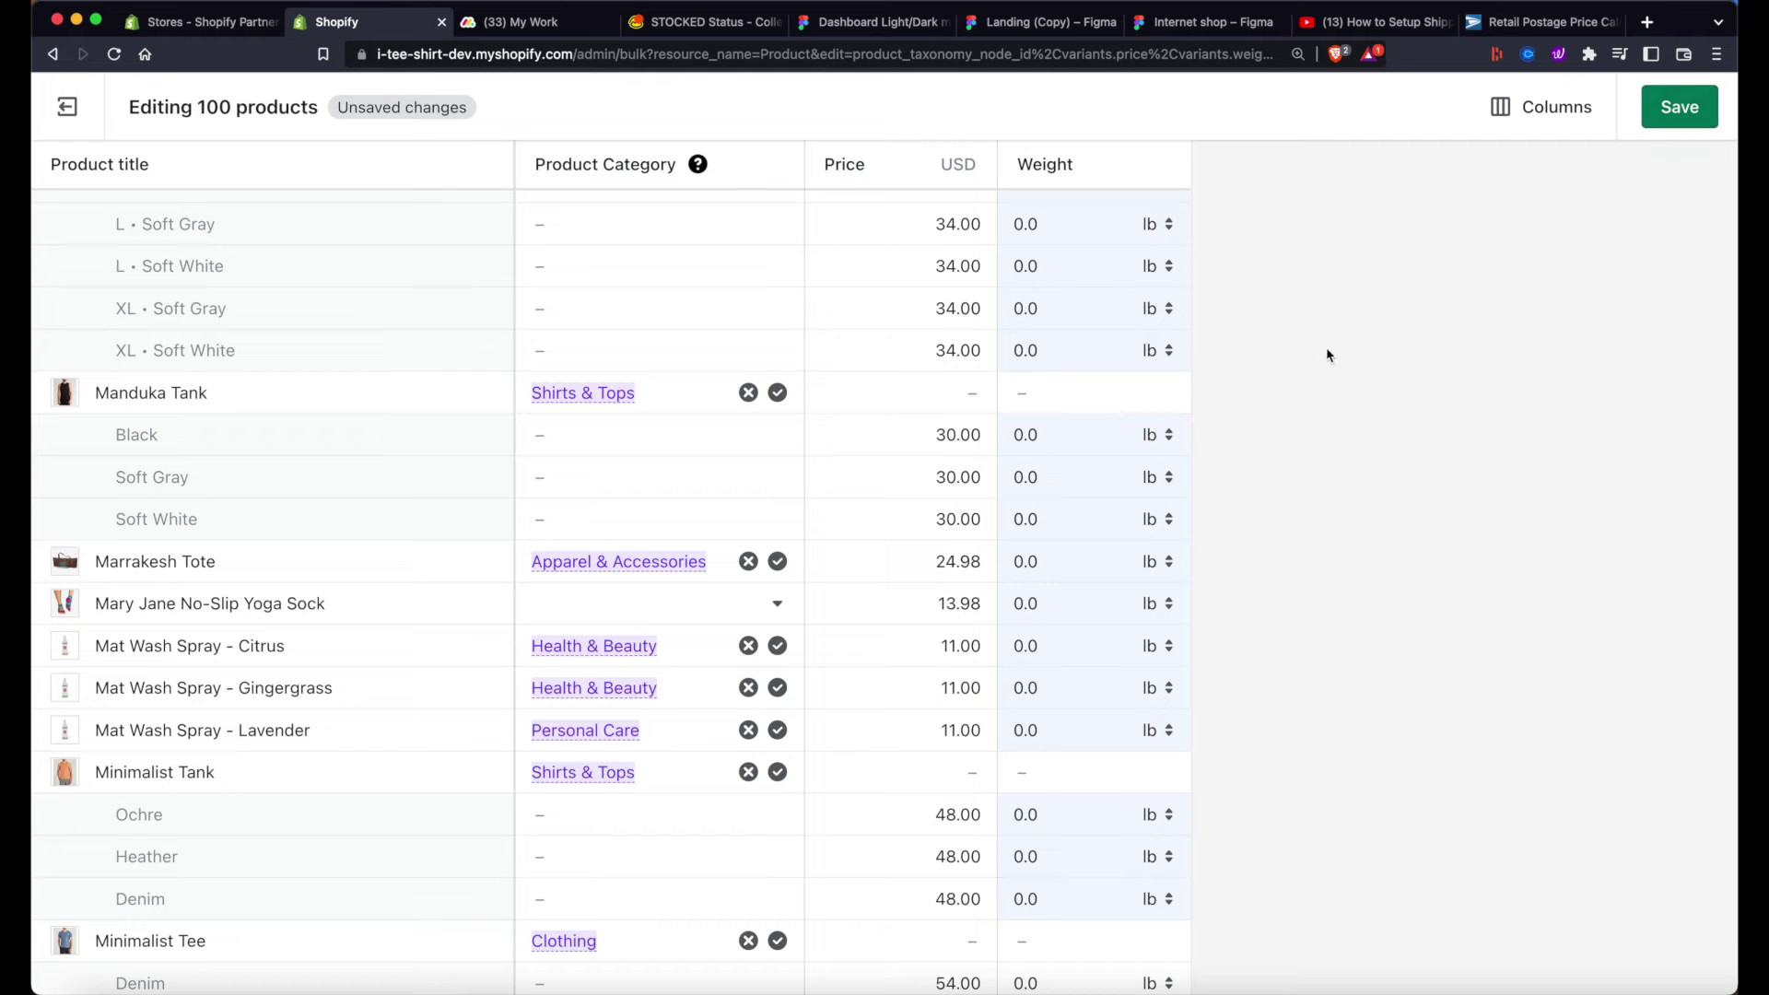
{"action": "scroll", "coordinate": [1179, 428], "scroll_direction": "up", "scroll_amount": 15}
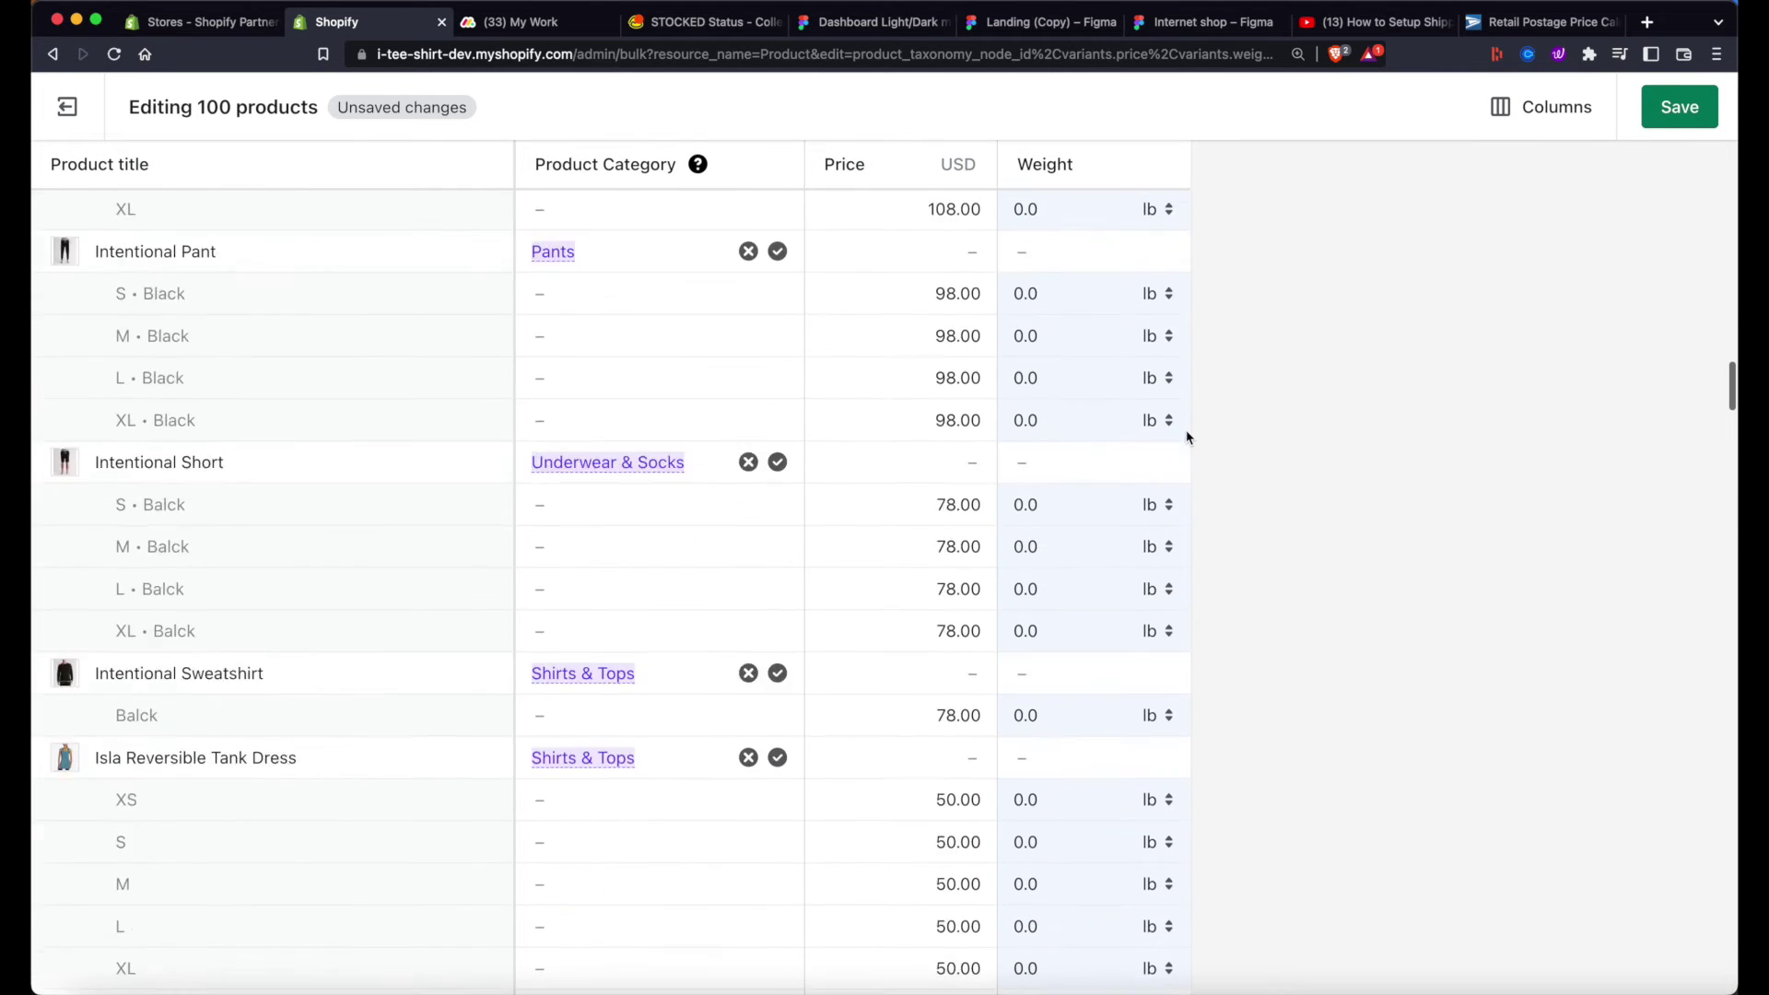
{"action": "scroll", "coordinate": [1189, 440], "scroll_direction": "up", "scroll_amount": 5}
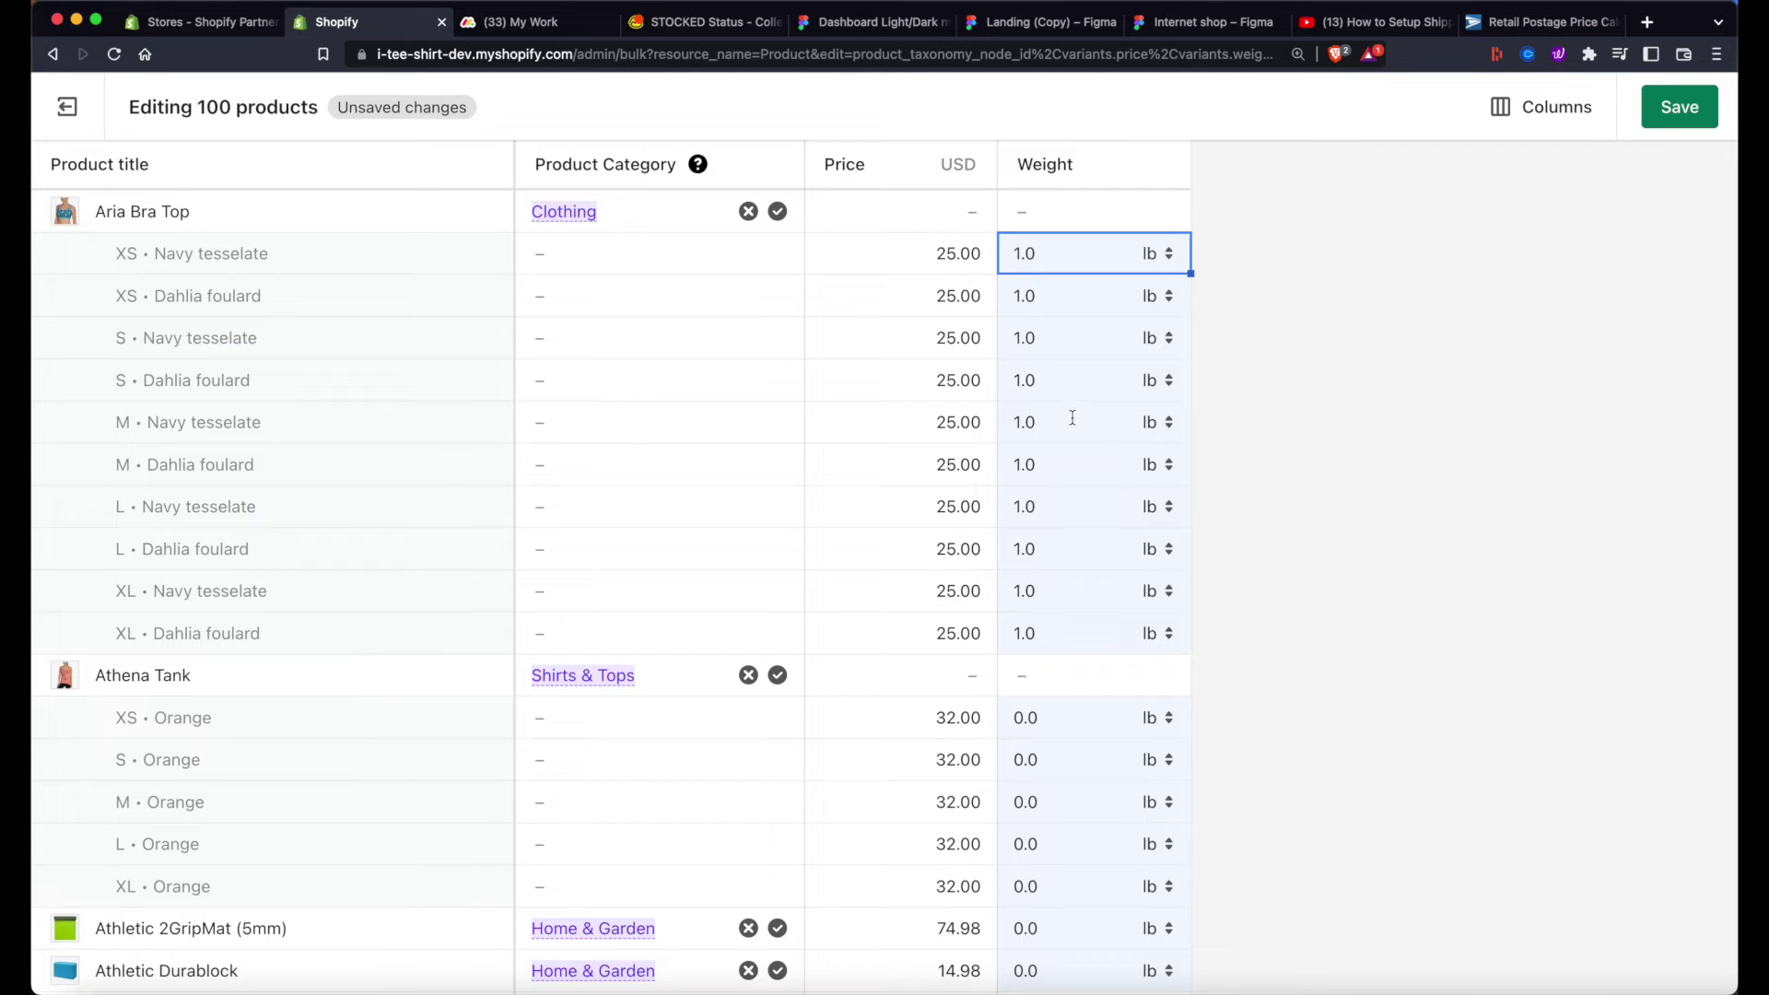
{"action": "scroll", "coordinate": [1097, 679], "scroll_direction": "down", "scroll_amount": 15}
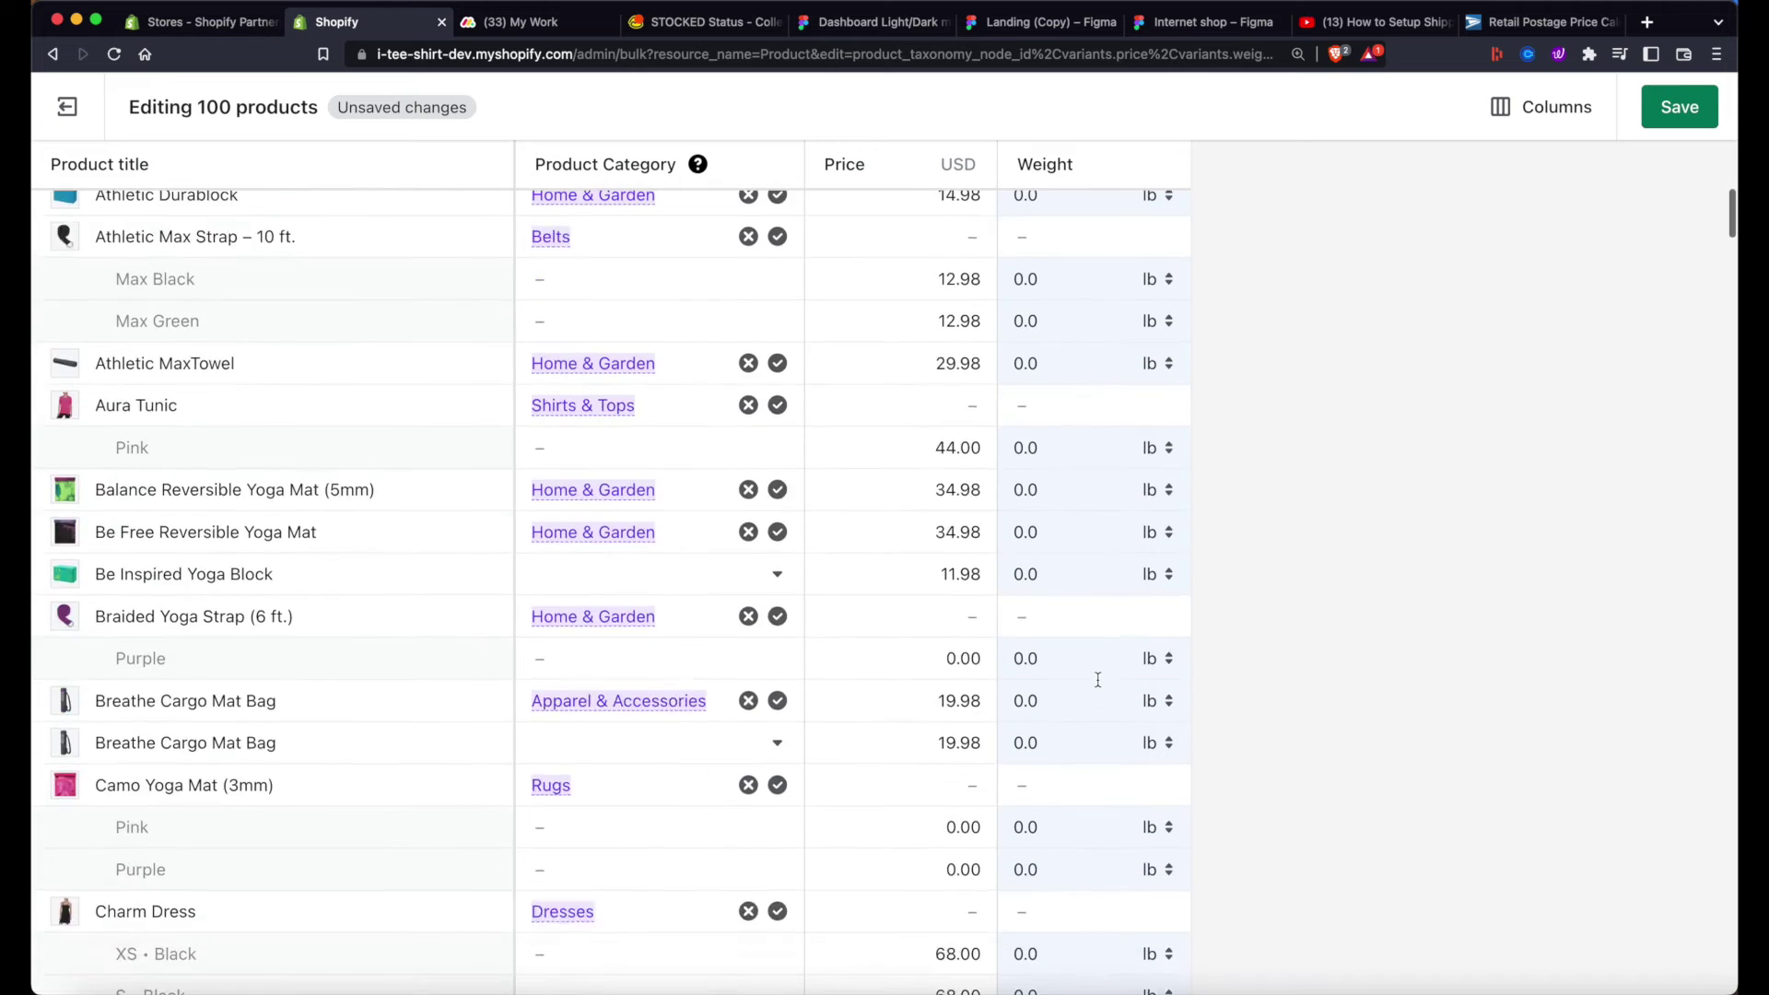
{"action": "key", "text": "super+z"}
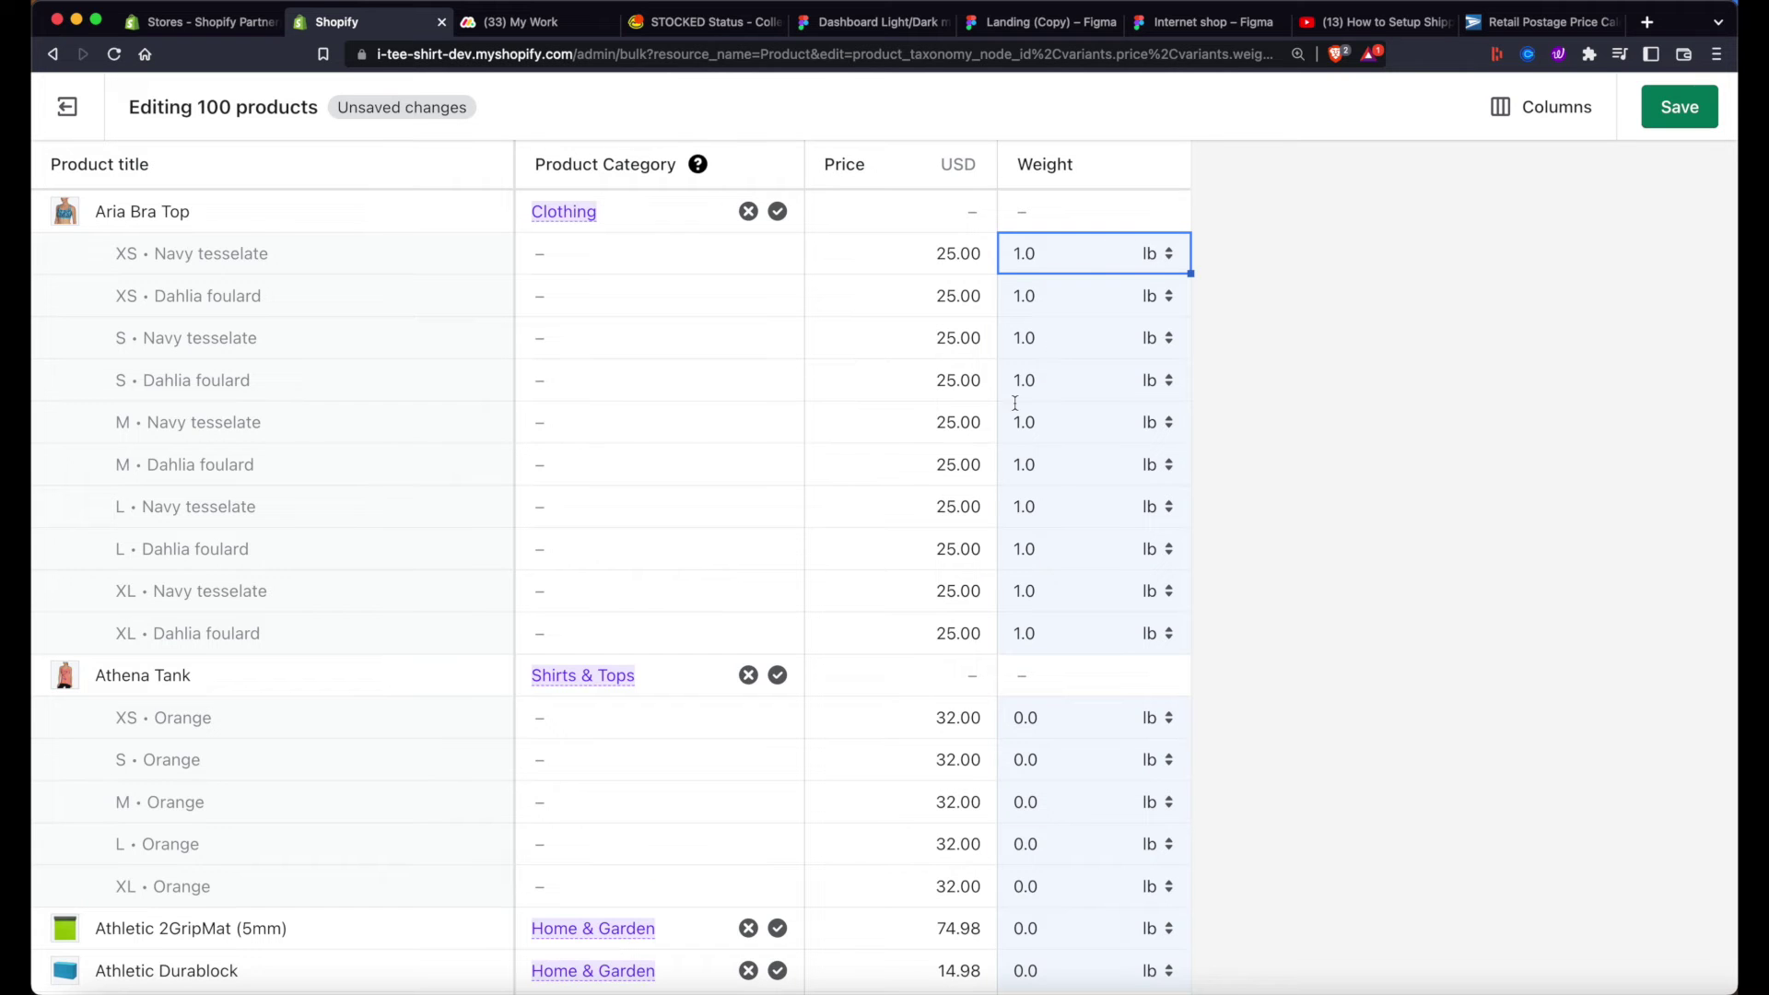
- Glance at the USPS postage calculator, return to the bulk editor and leave it, discarding the unsaved changes
{"action": "left_click", "coordinate": [1502, 23]}
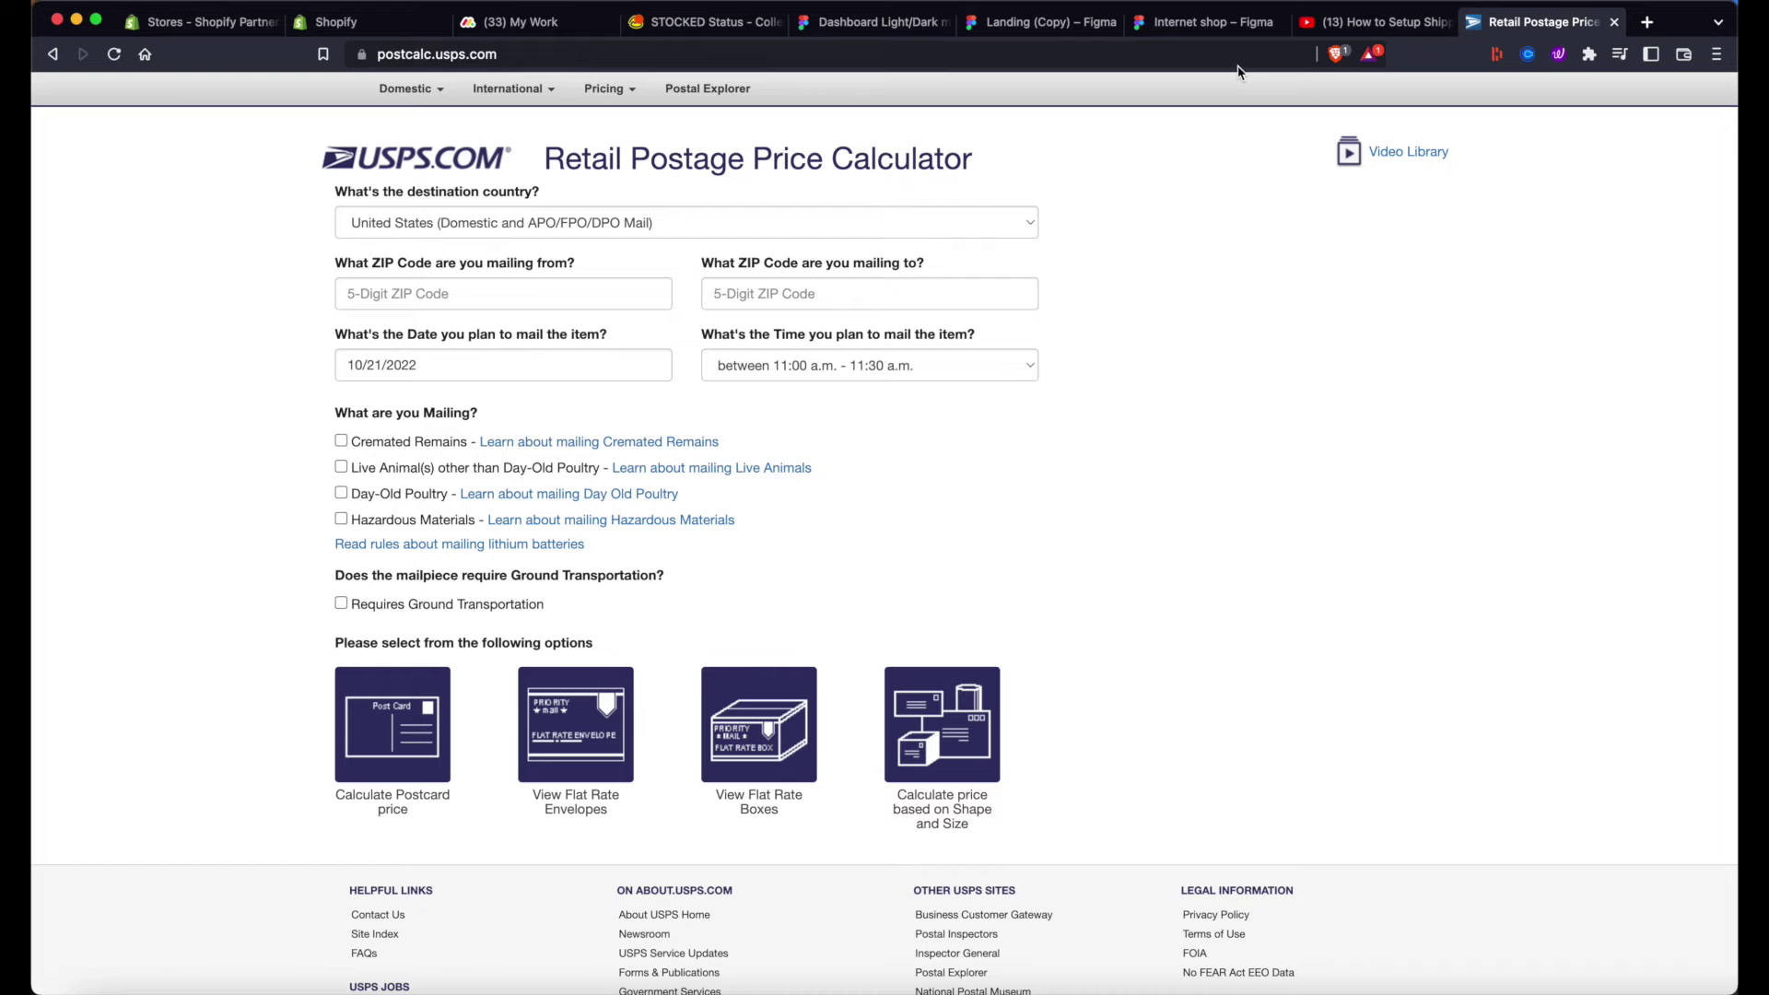
{"action": "left_click", "coordinate": [370, 24]}
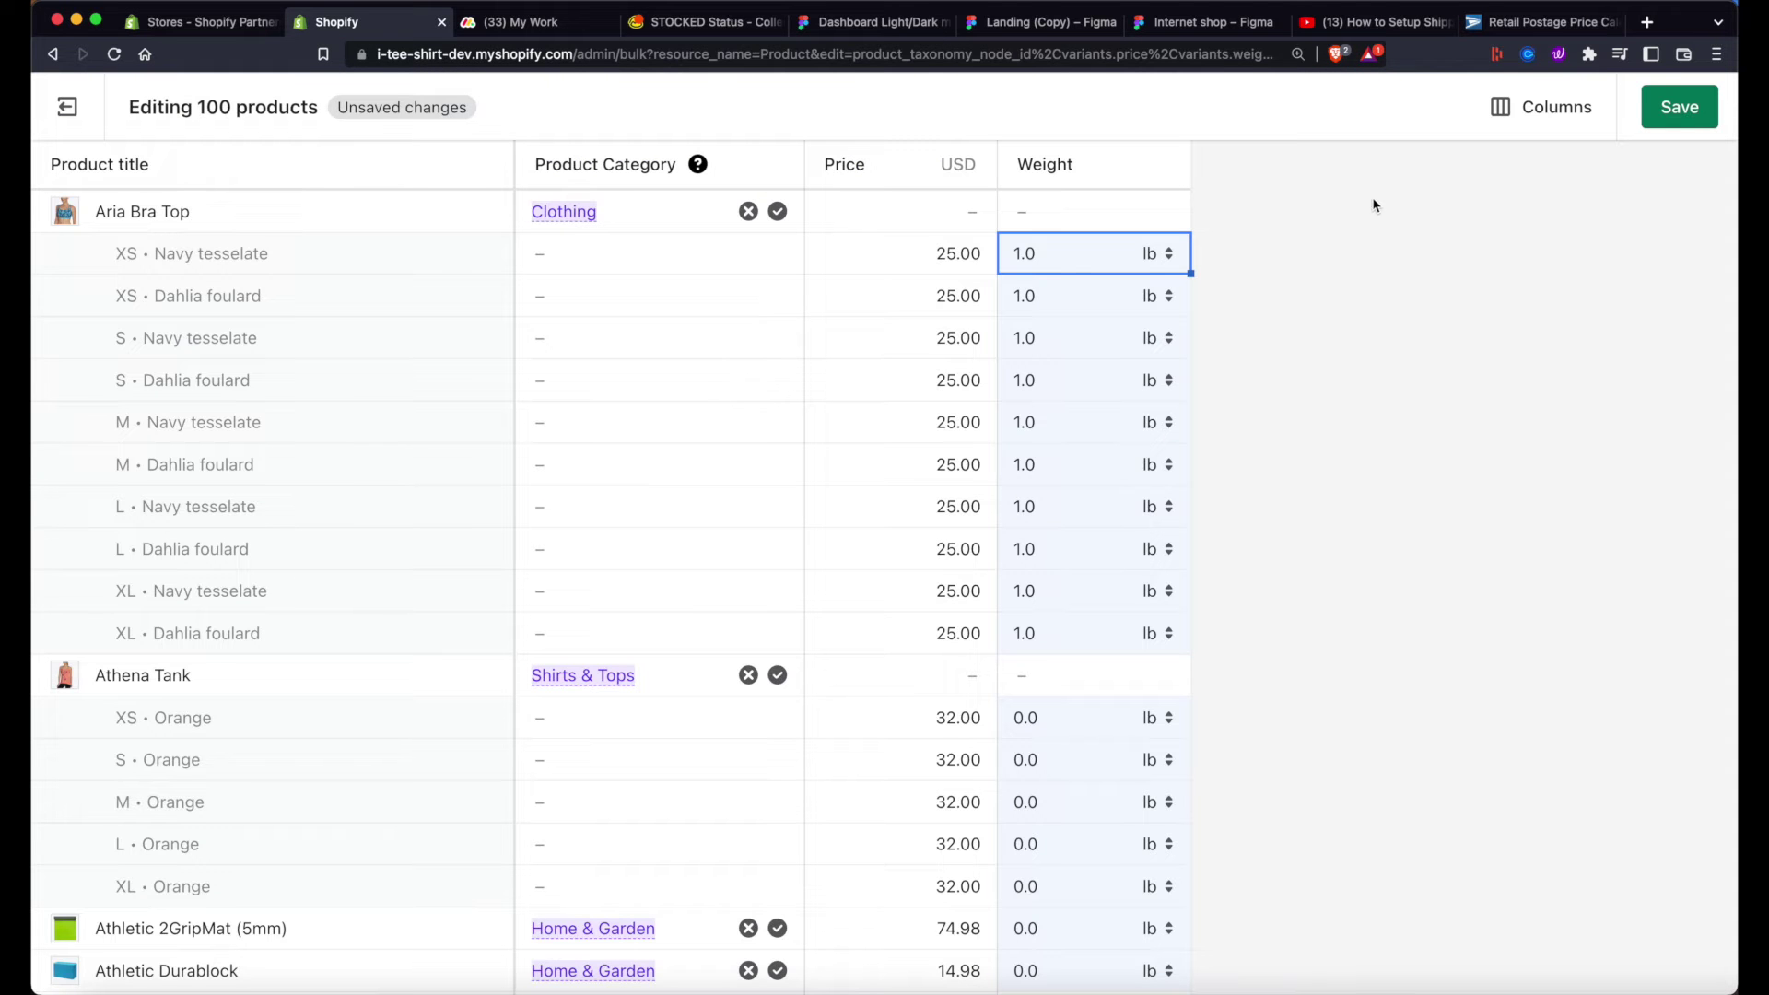
{"action": "left_click", "coordinate": [66, 108]}
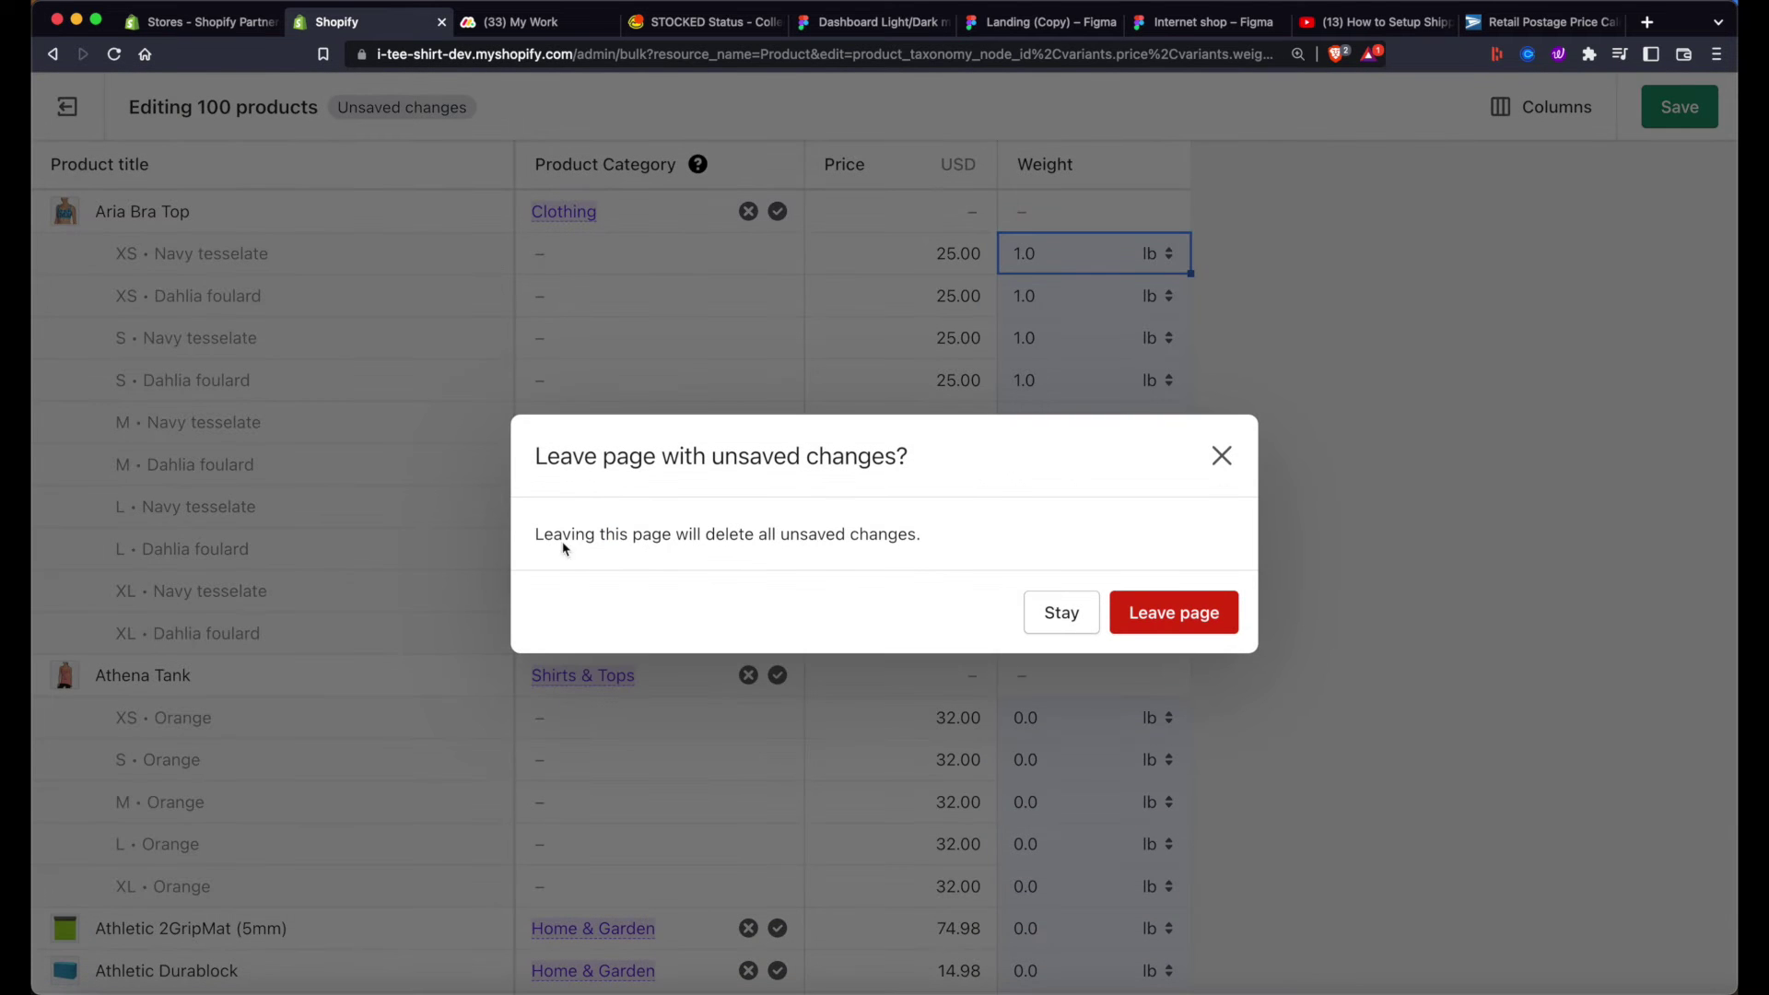
{"action": "left_click", "coordinate": [1214, 622]}
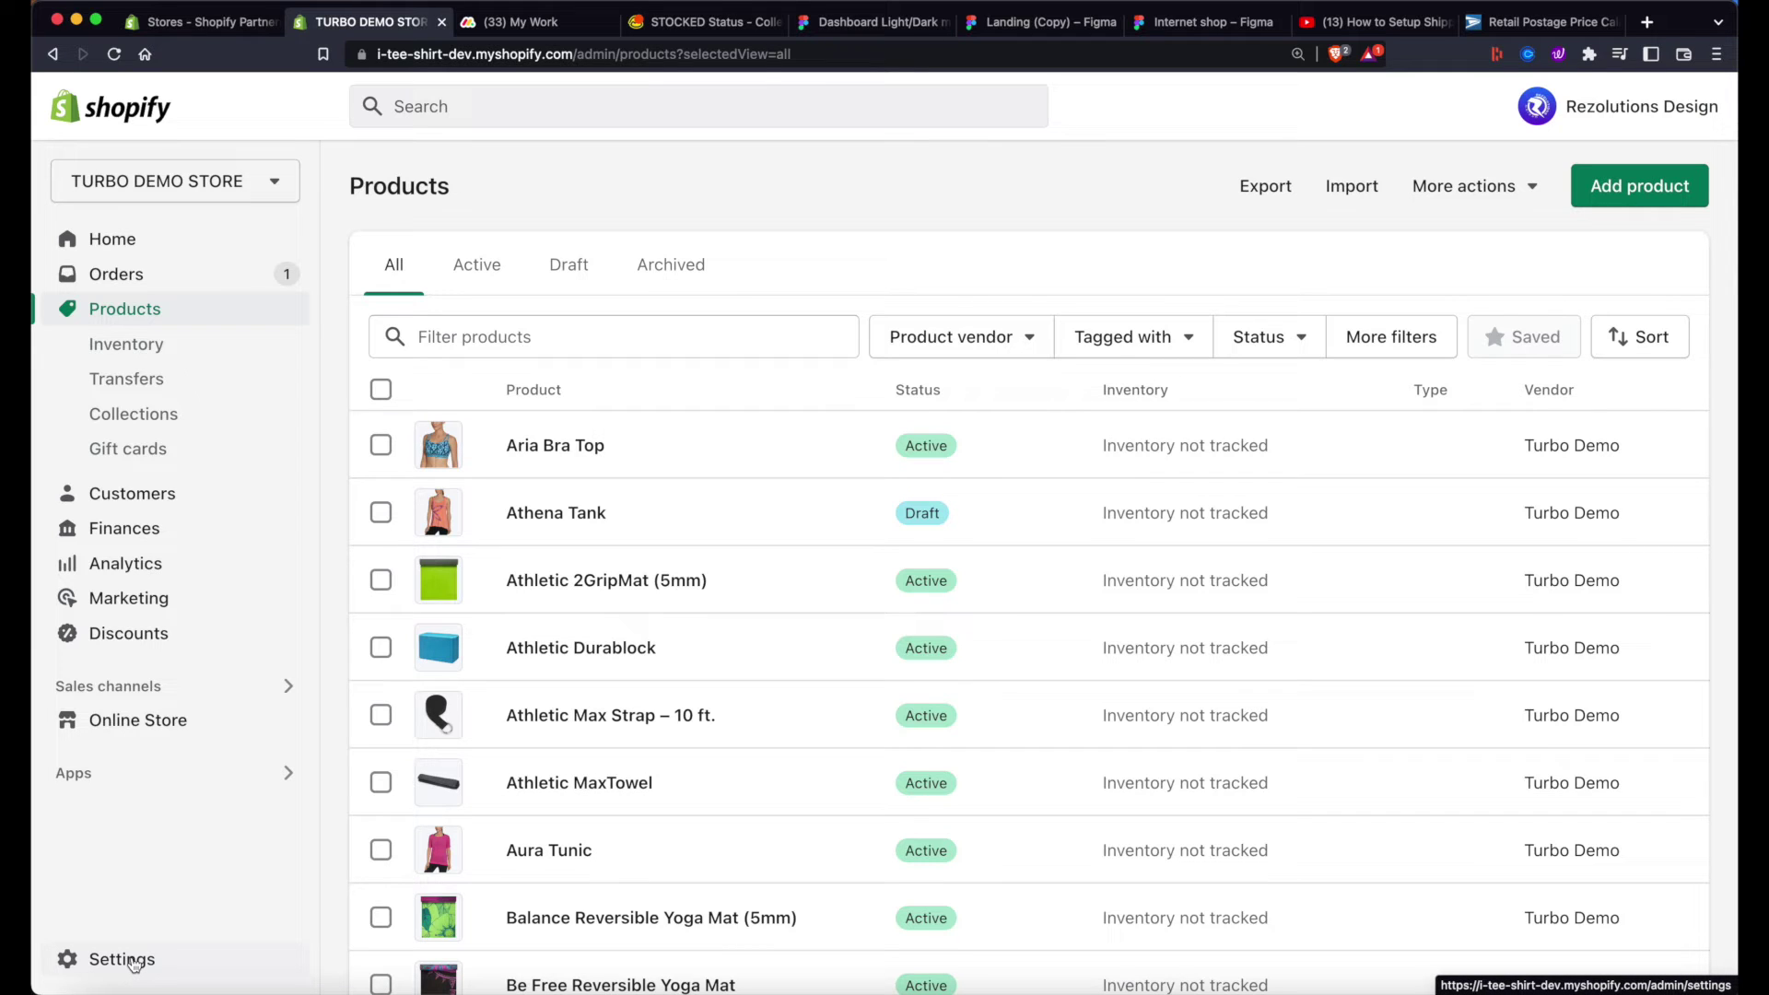
- View the Locations page in the store settings and switch to the PowerPoint slide about merchant types
{"action": "left_click", "coordinate": [133, 964]}
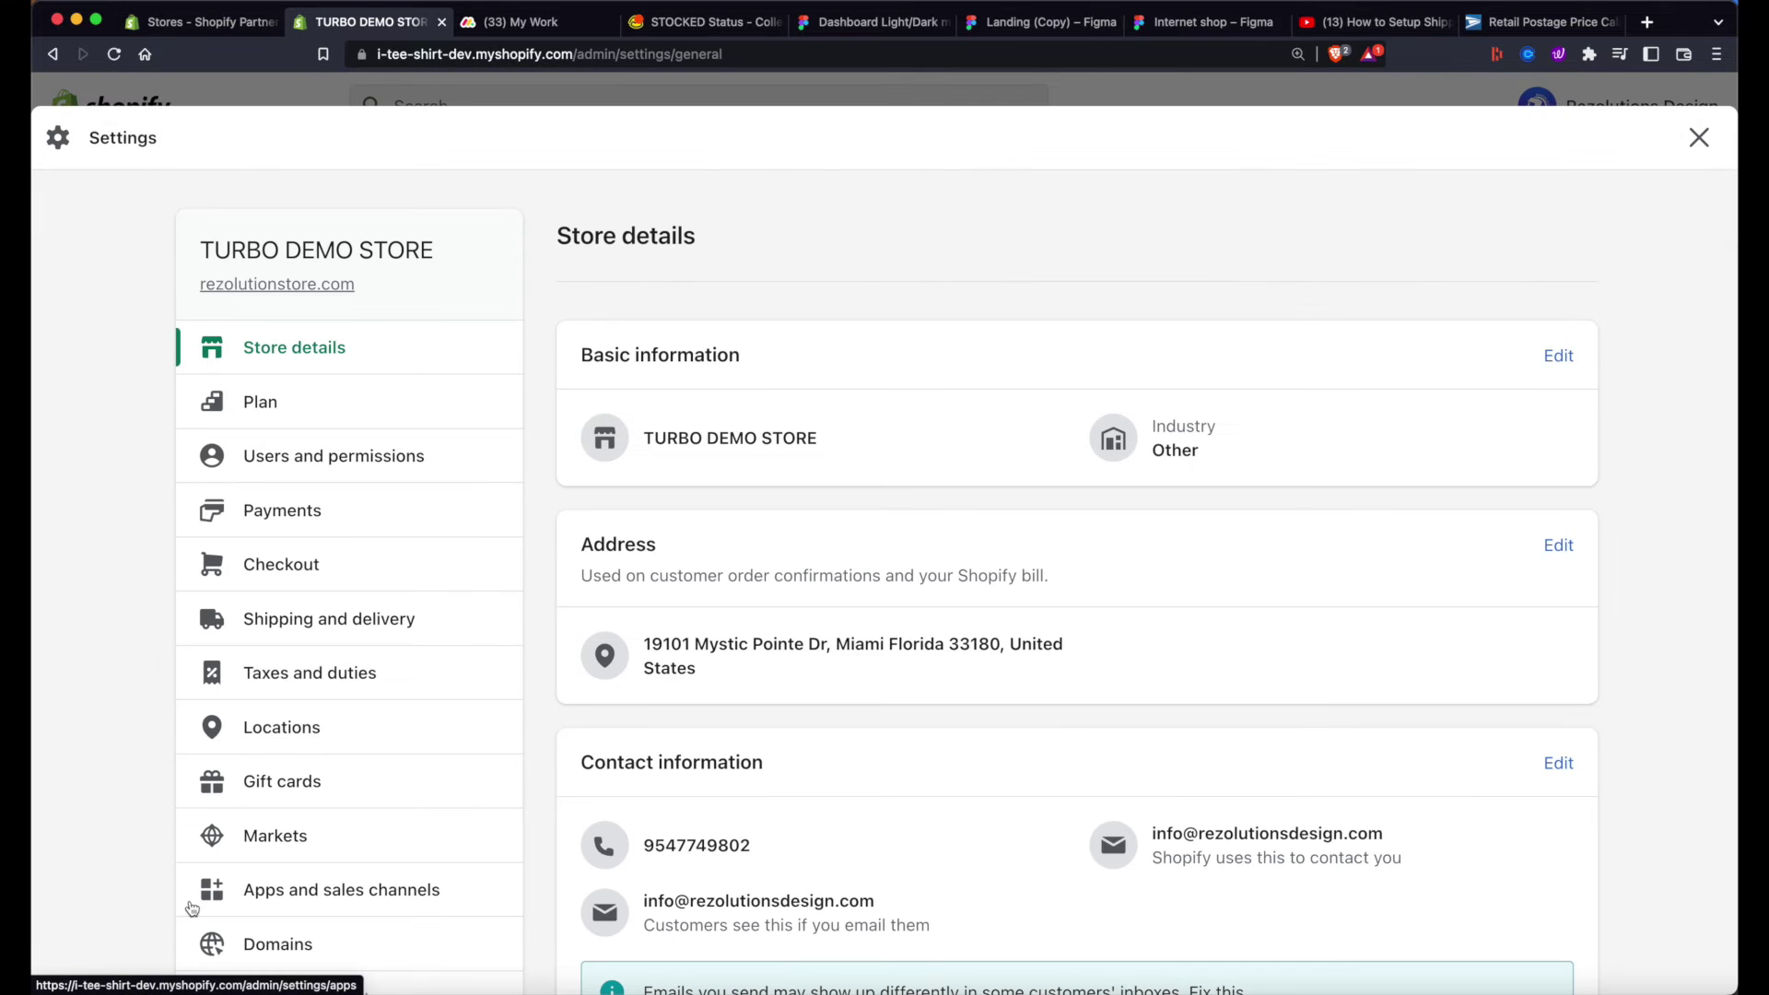
{"action": "left_click", "coordinate": [277, 728]}
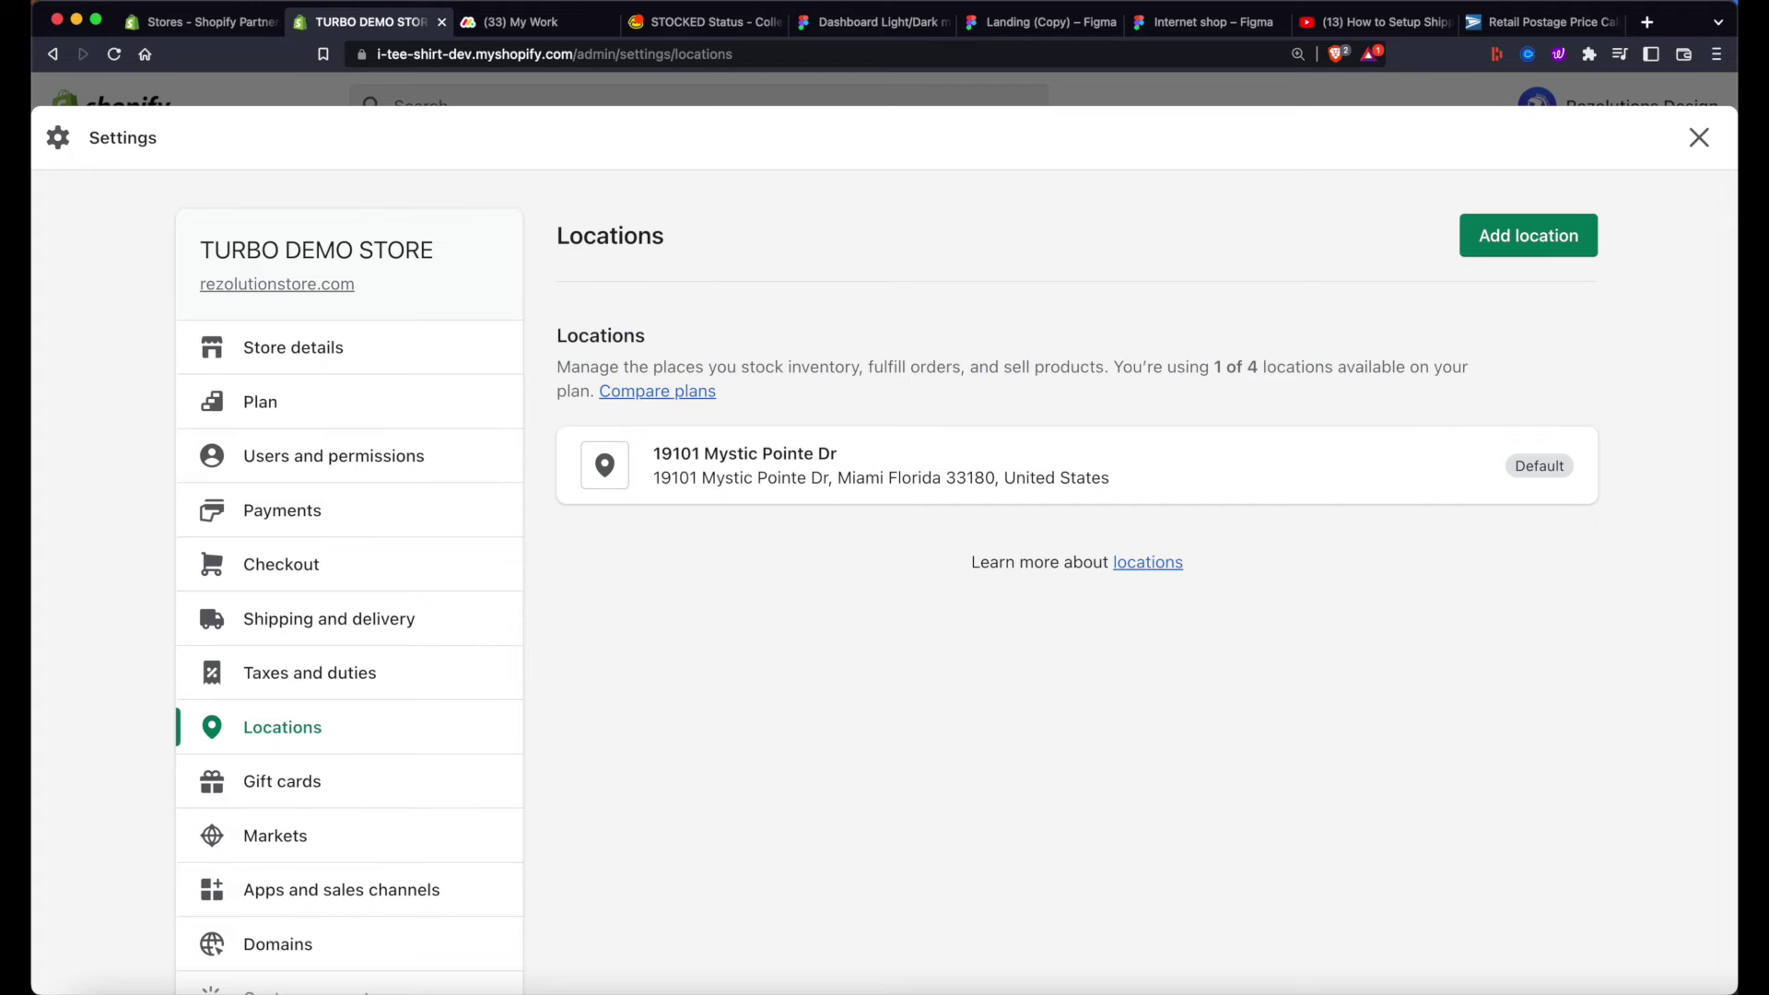
{"action": "key", "text": "super+Tab"}
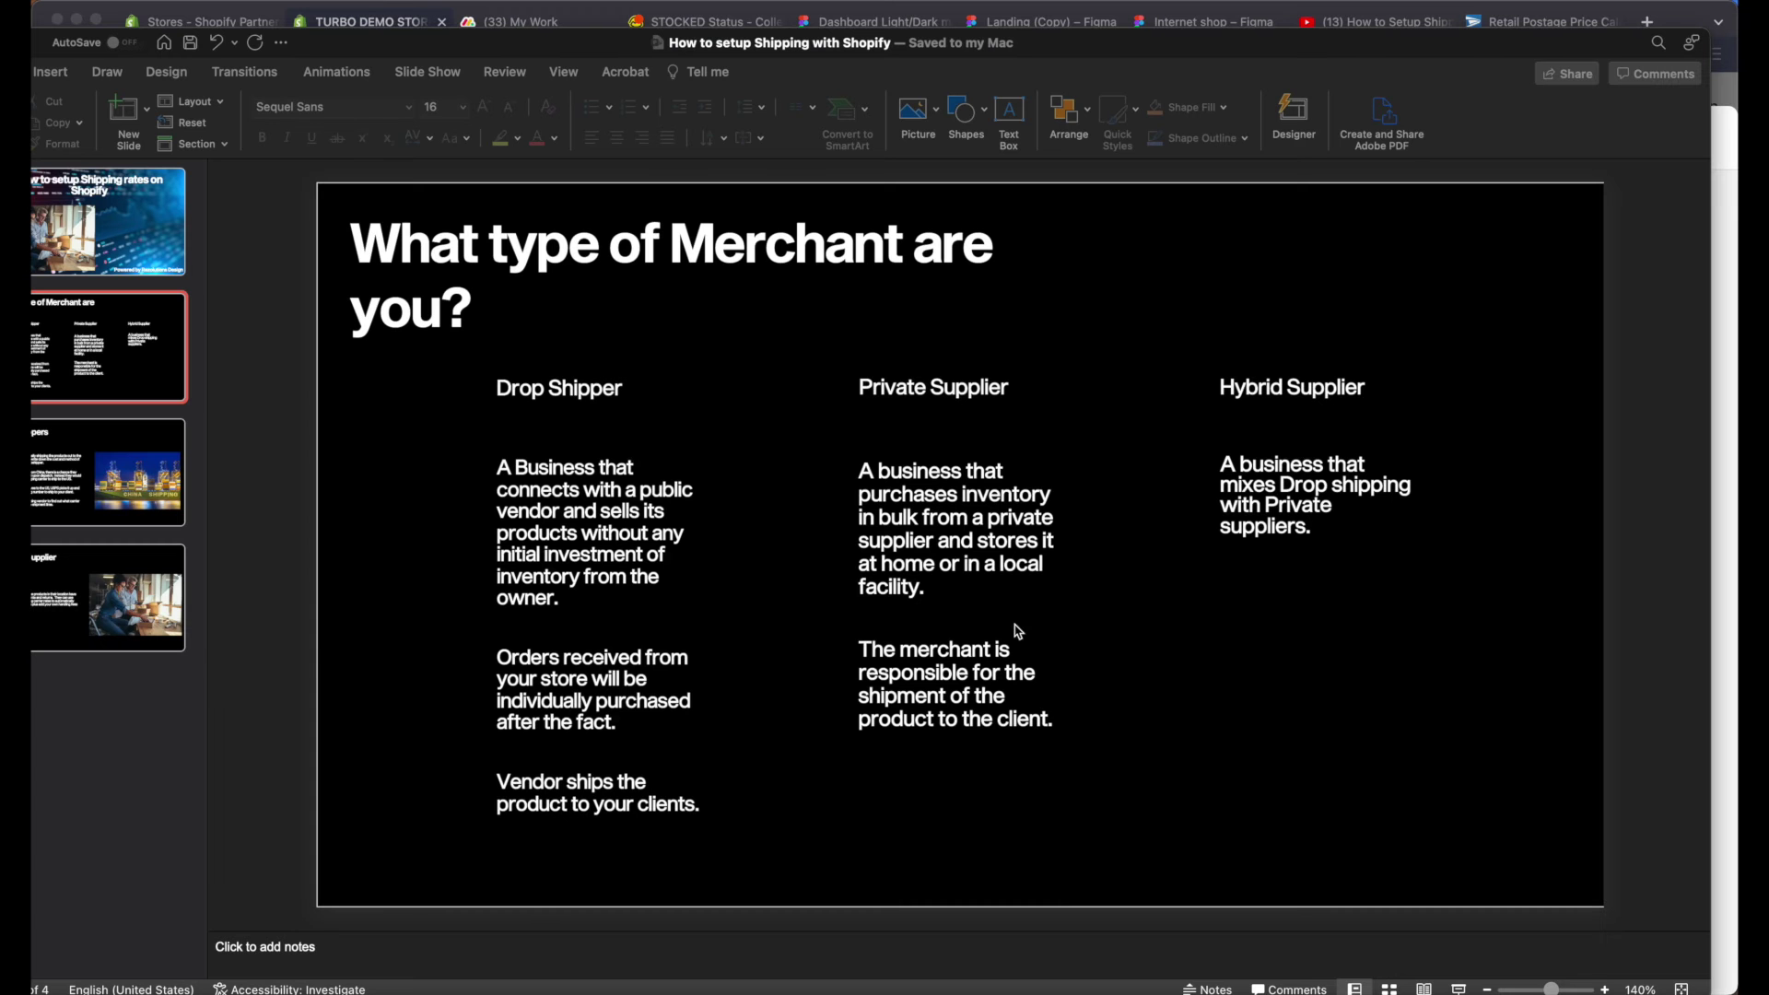
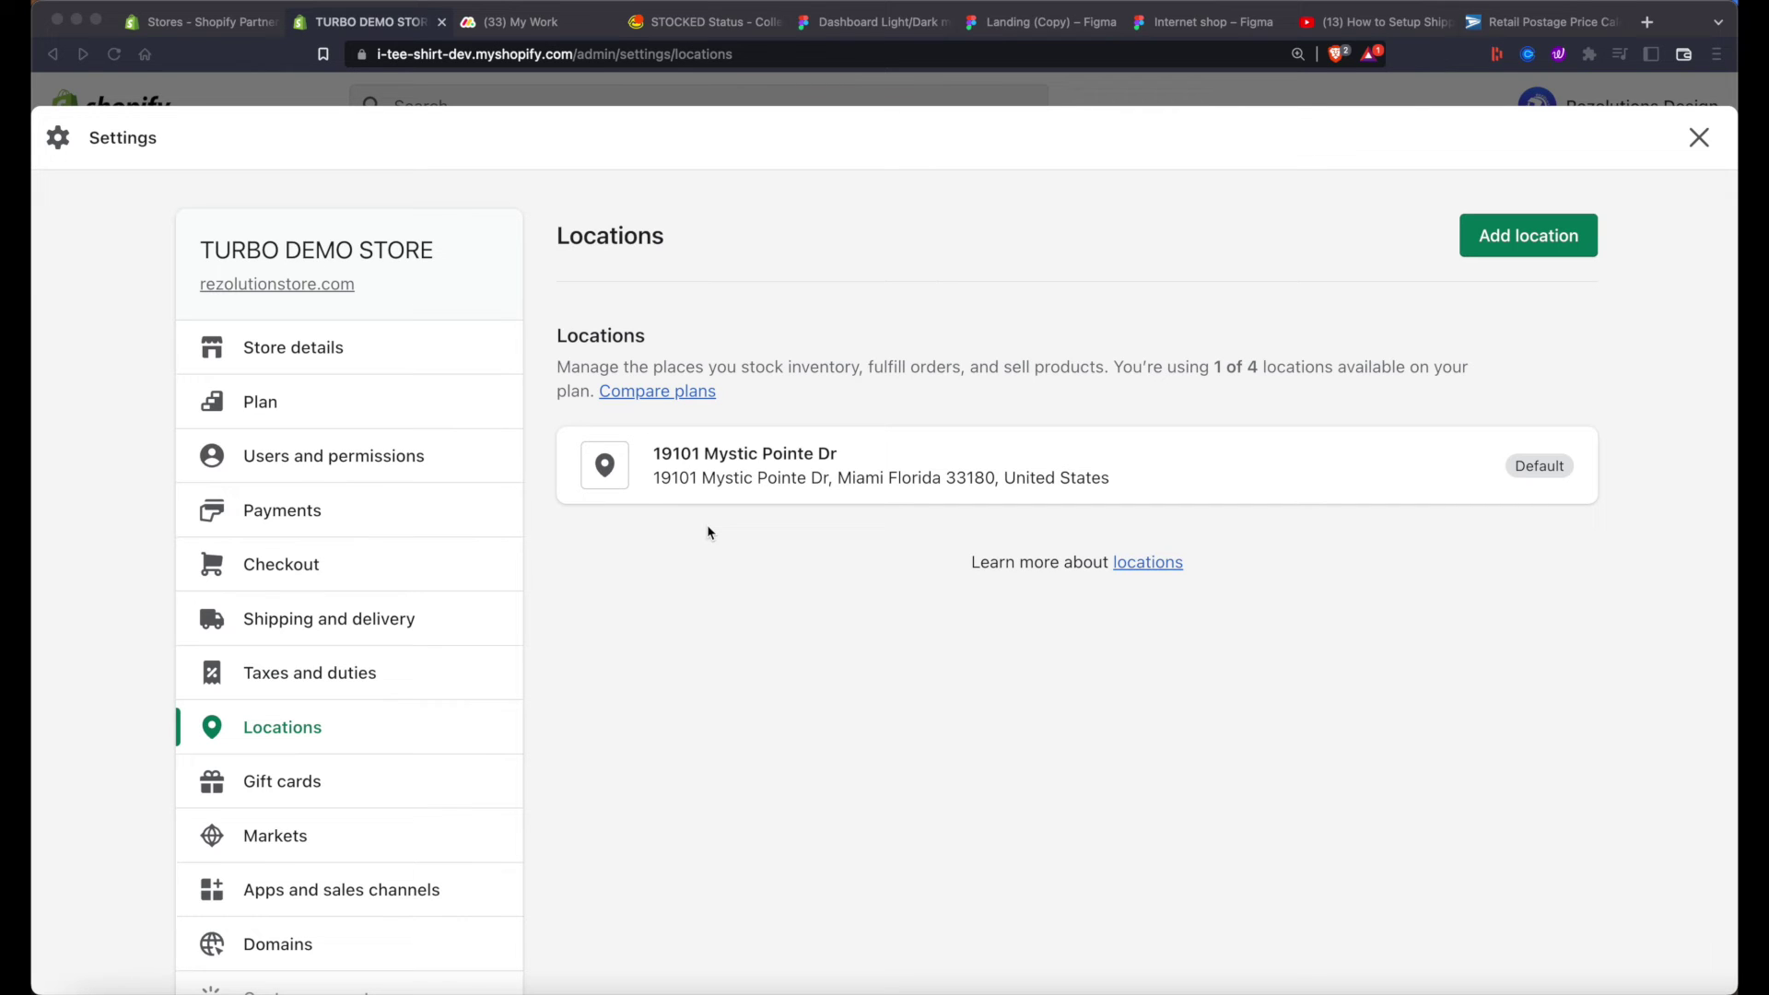
- Go from the USPS postage calculator to the USPS home page and examine its Send and Shop options
{"action": "left_click", "coordinate": [1520, 22]}
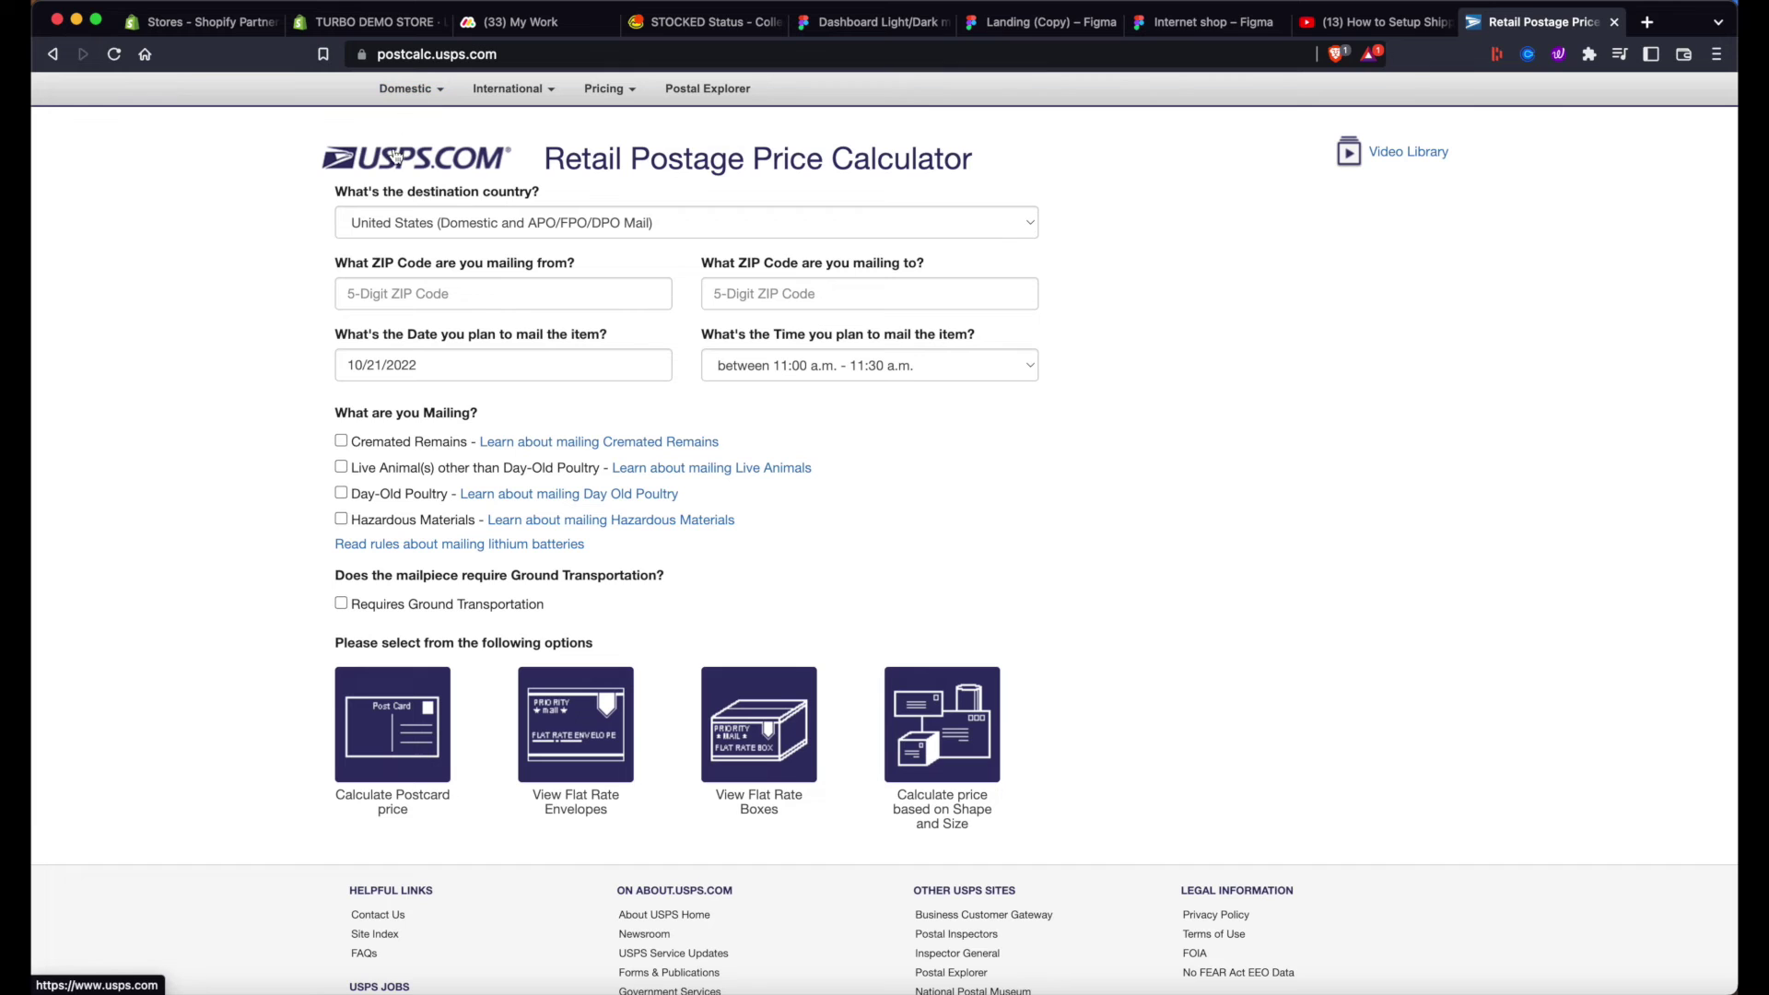
{"action": "left_click", "coordinate": [353, 169]}
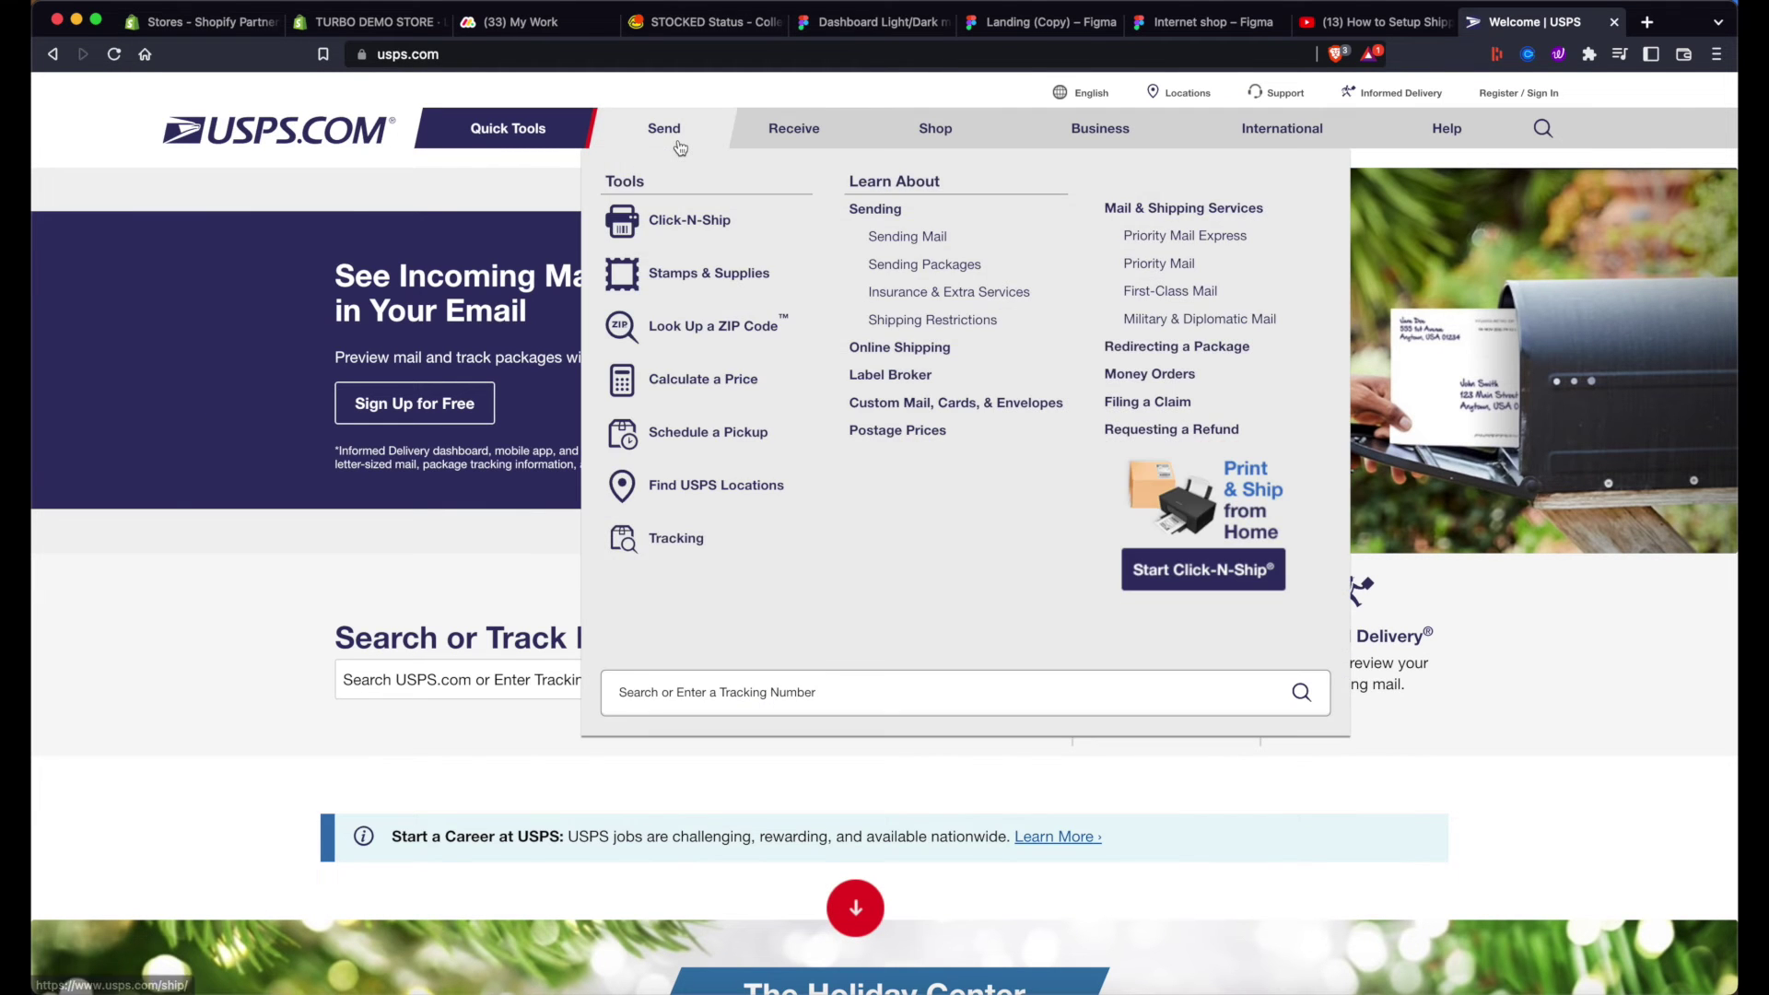
{"action": "mouse_move", "coordinate": [939, 140]}
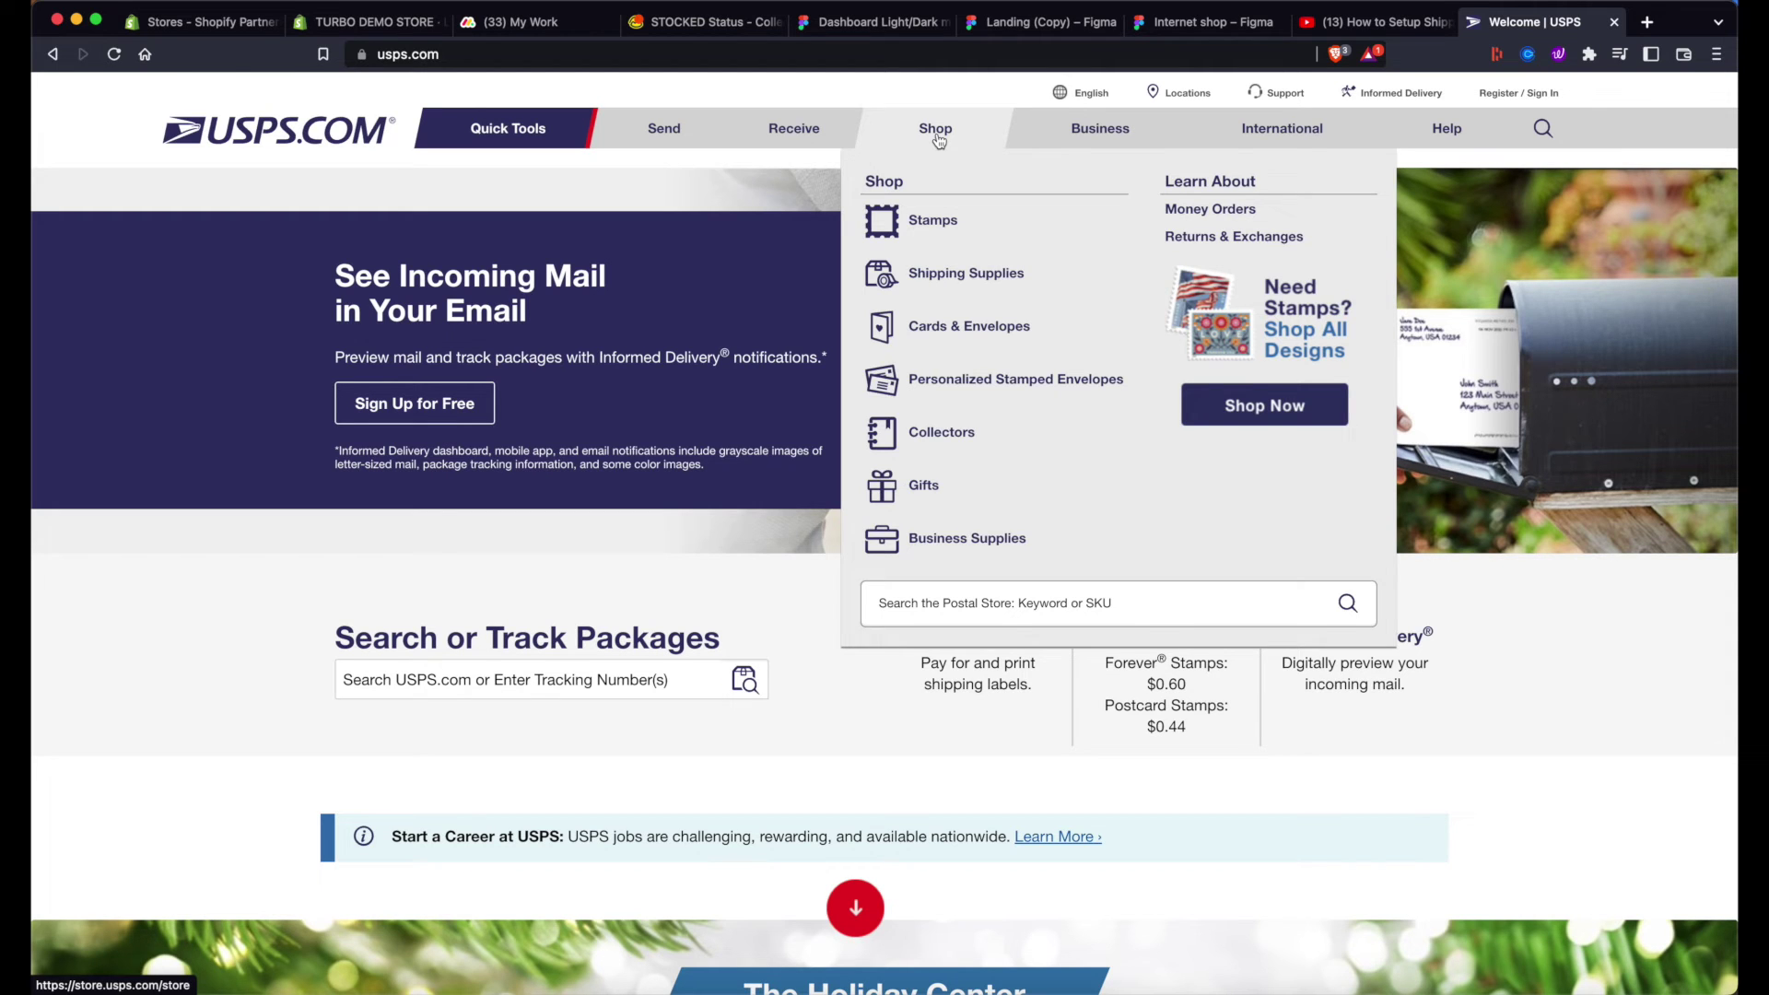
- Return to the Shopify store's Locations settings and start a new location named TURBO Demo store Dispatch Location
{"action": "left_click", "coordinate": [371, 26]}
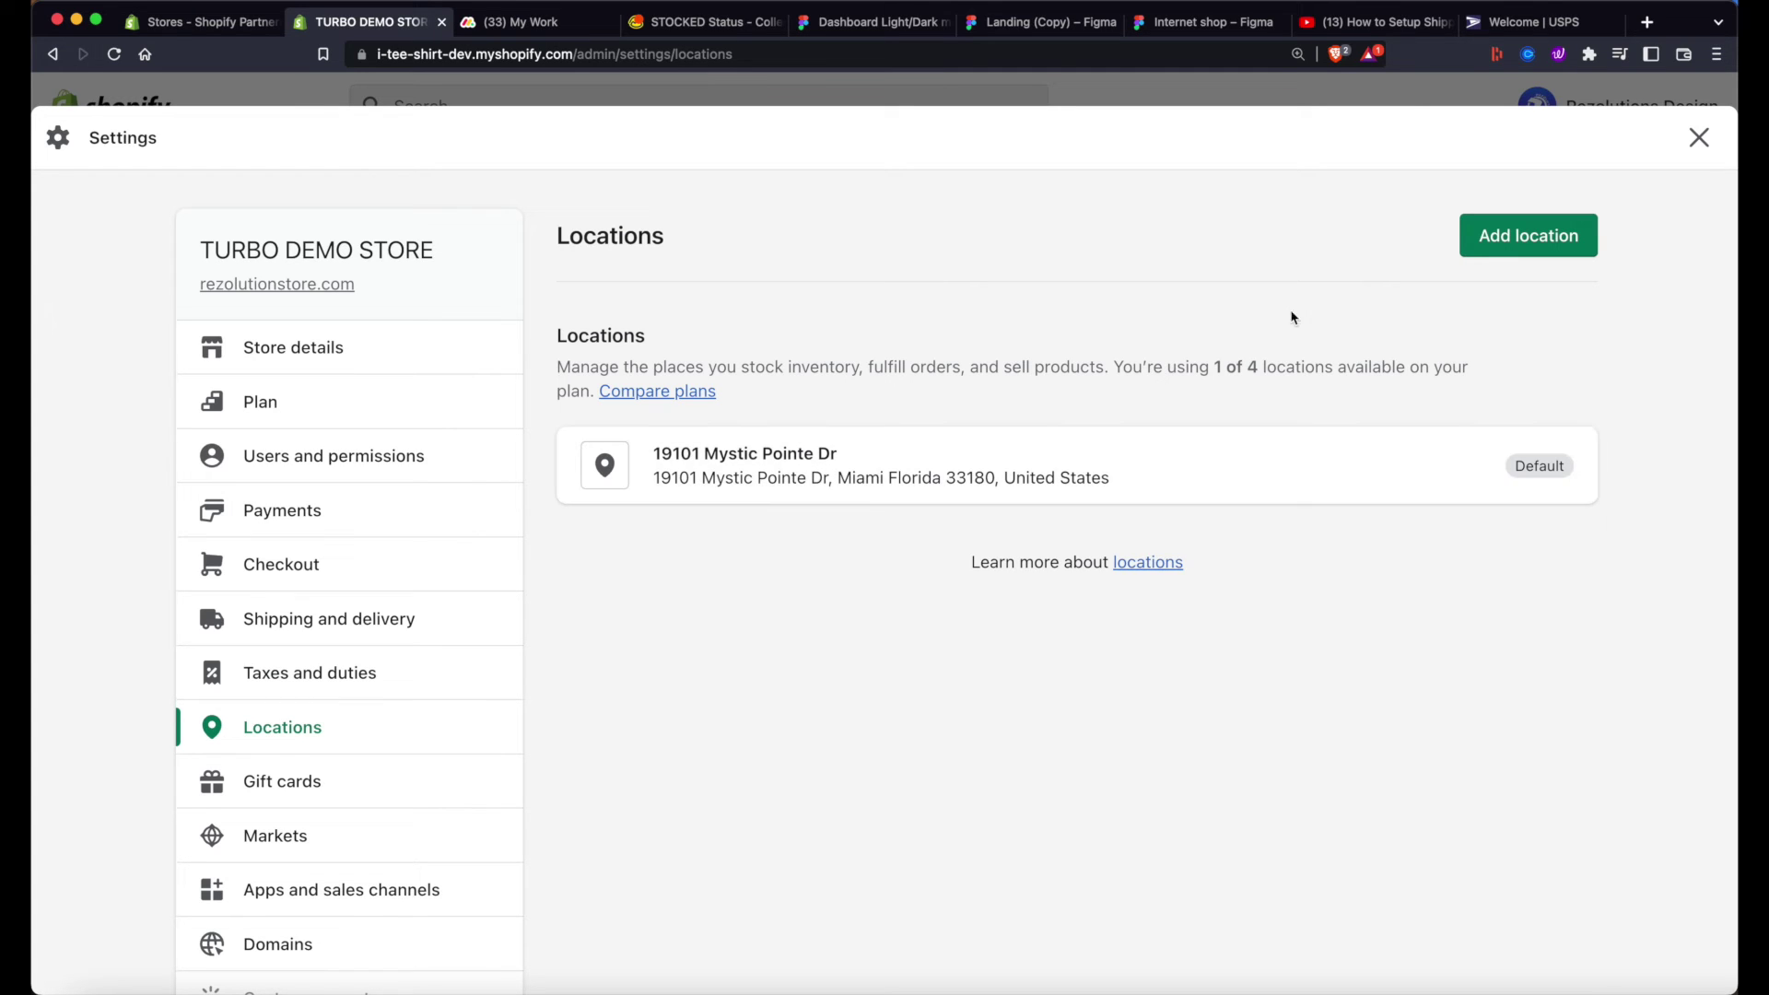
{"action": "left_click", "coordinate": [1528, 235]}
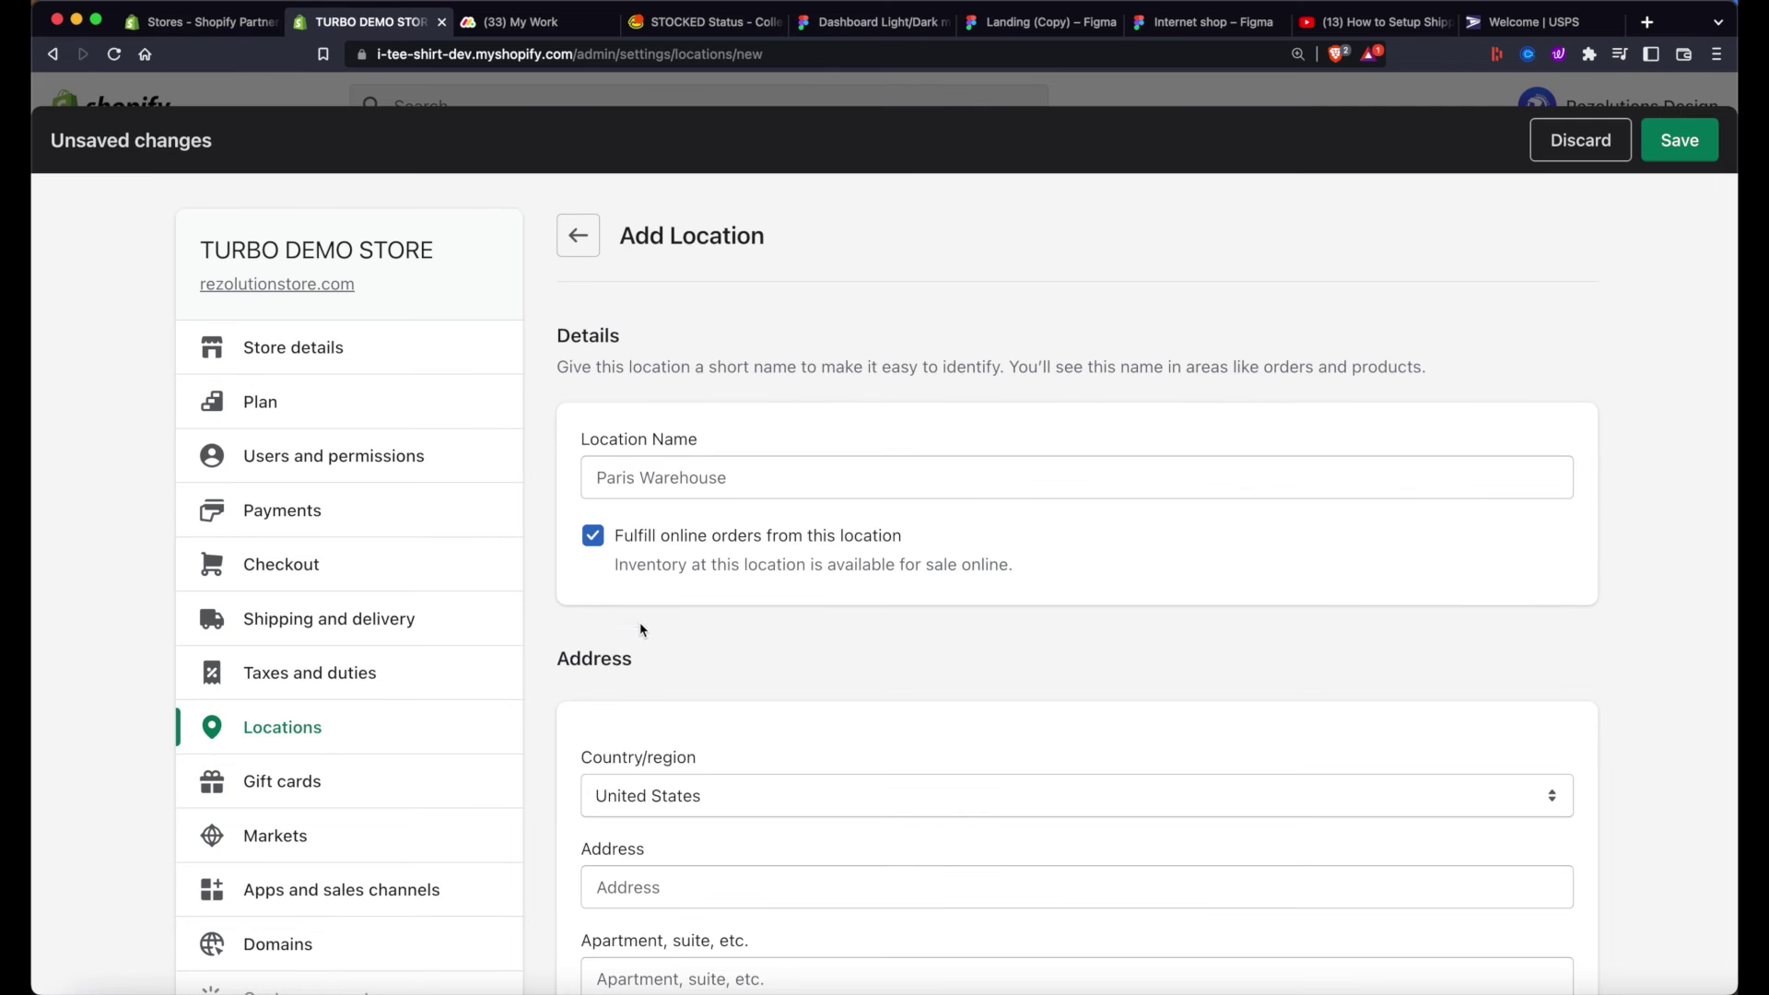
{"action": "scroll", "coordinate": [610, 659], "scroll_direction": "down", "scroll_amount": 2}
{"action": "scroll", "coordinate": [707, 505], "scroll_direction": "up", "scroll_amount": 2}
{"action": "left_click", "coordinate": [711, 465]}
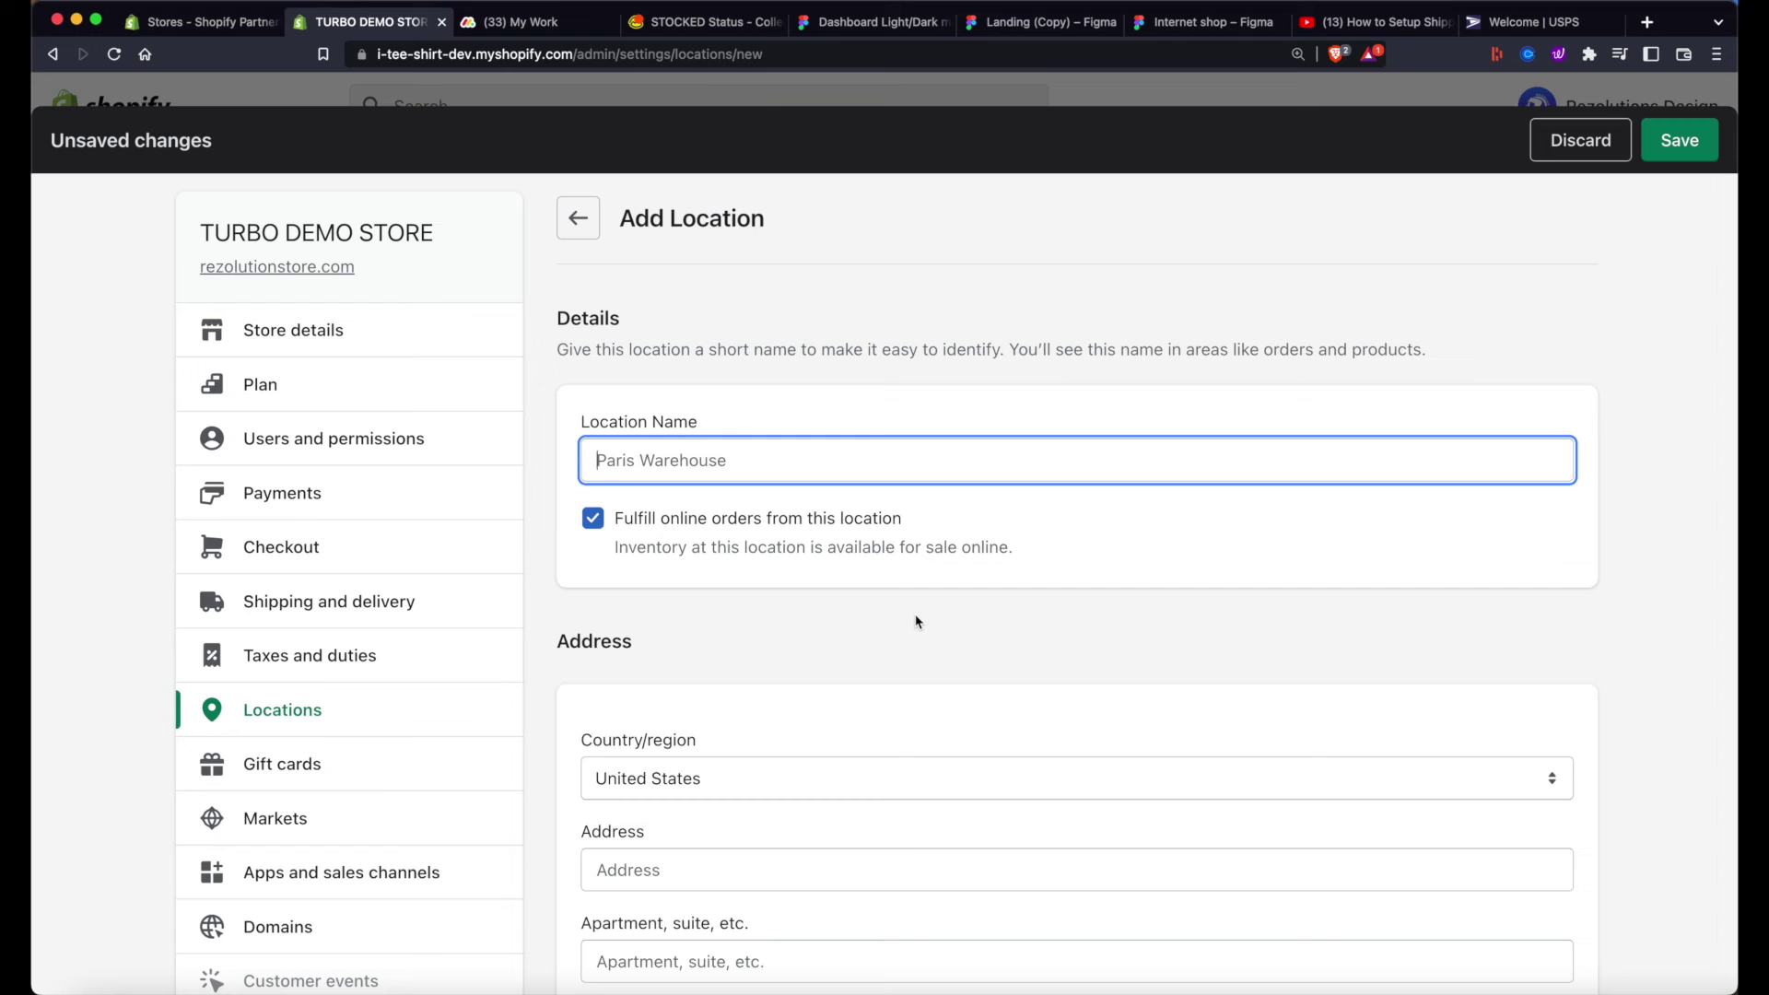
{"action": "type", "text": "TURBO Demo store"}
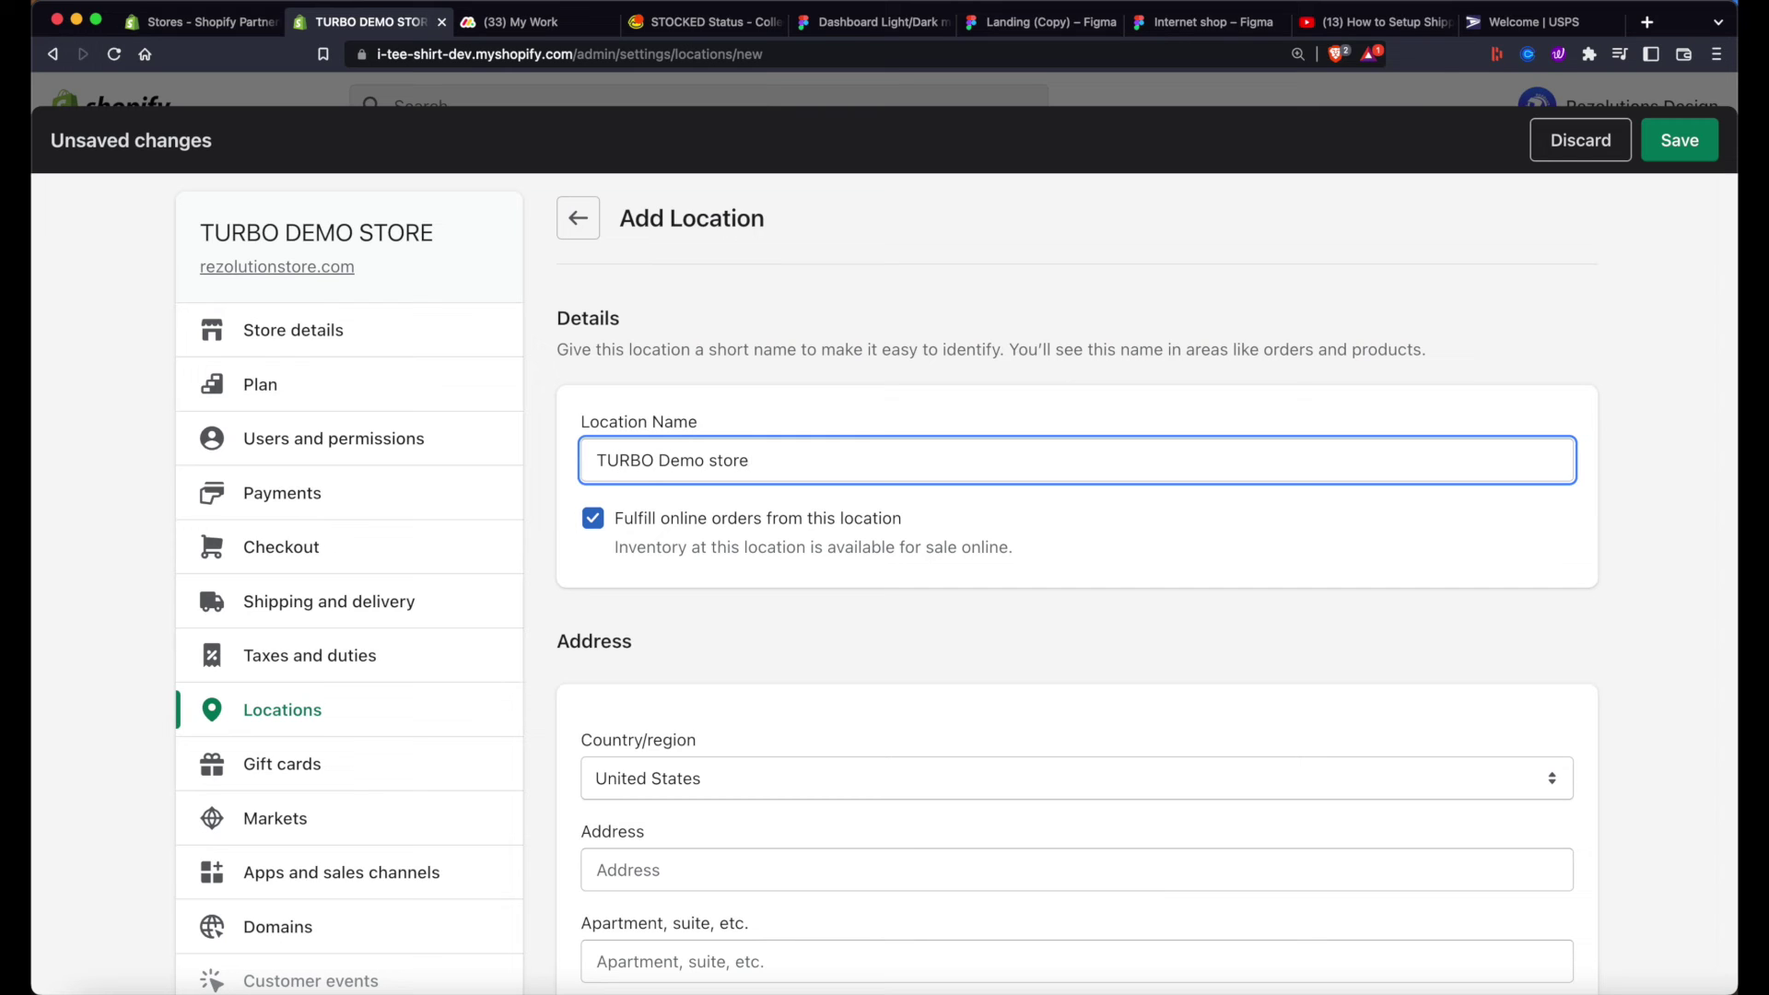
{"action": "type", "text": " Dispatch Location"}
- Enter a PO box as the new location's apartment/suite line, look over the remaining address fields and leave the form without saving
{"action": "scroll", "coordinate": [711, 633], "scroll_direction": "down", "scroll_amount": 2}
{"action": "scroll", "coordinate": [780, 604], "scroll_direction": "down", "scroll_amount": 2}
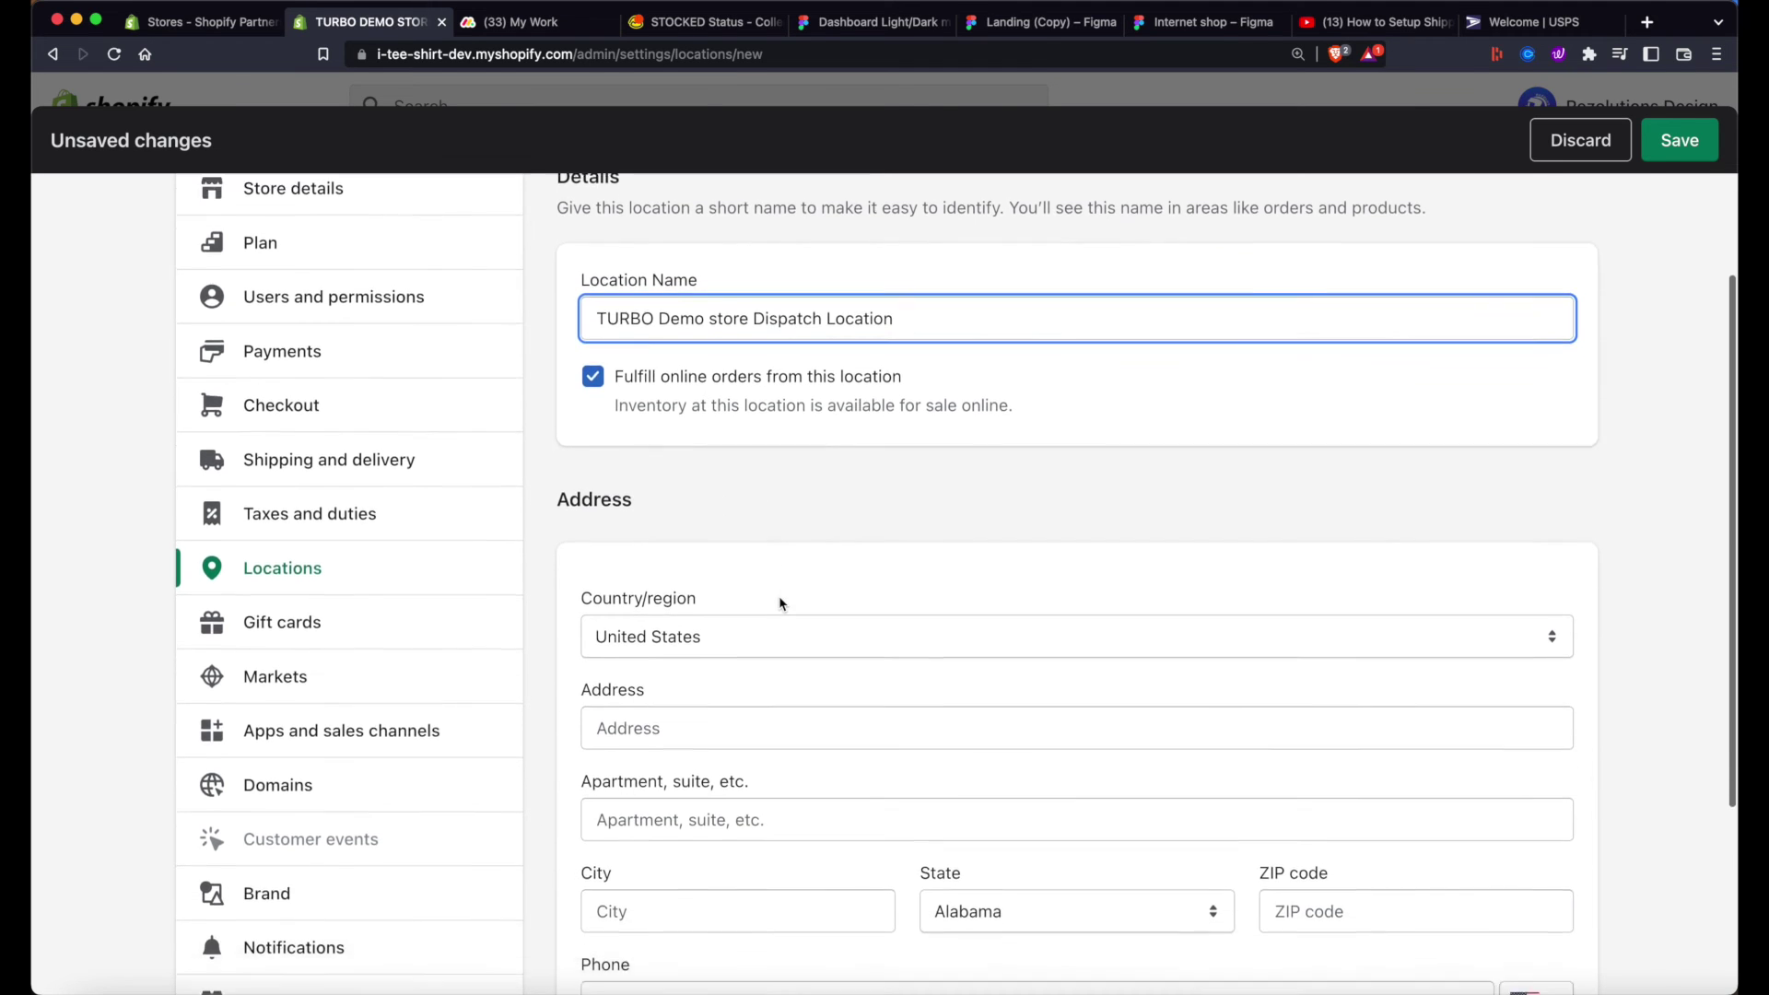
{"action": "scroll", "coordinate": [780, 603], "scroll_direction": "down", "scroll_amount": 4}
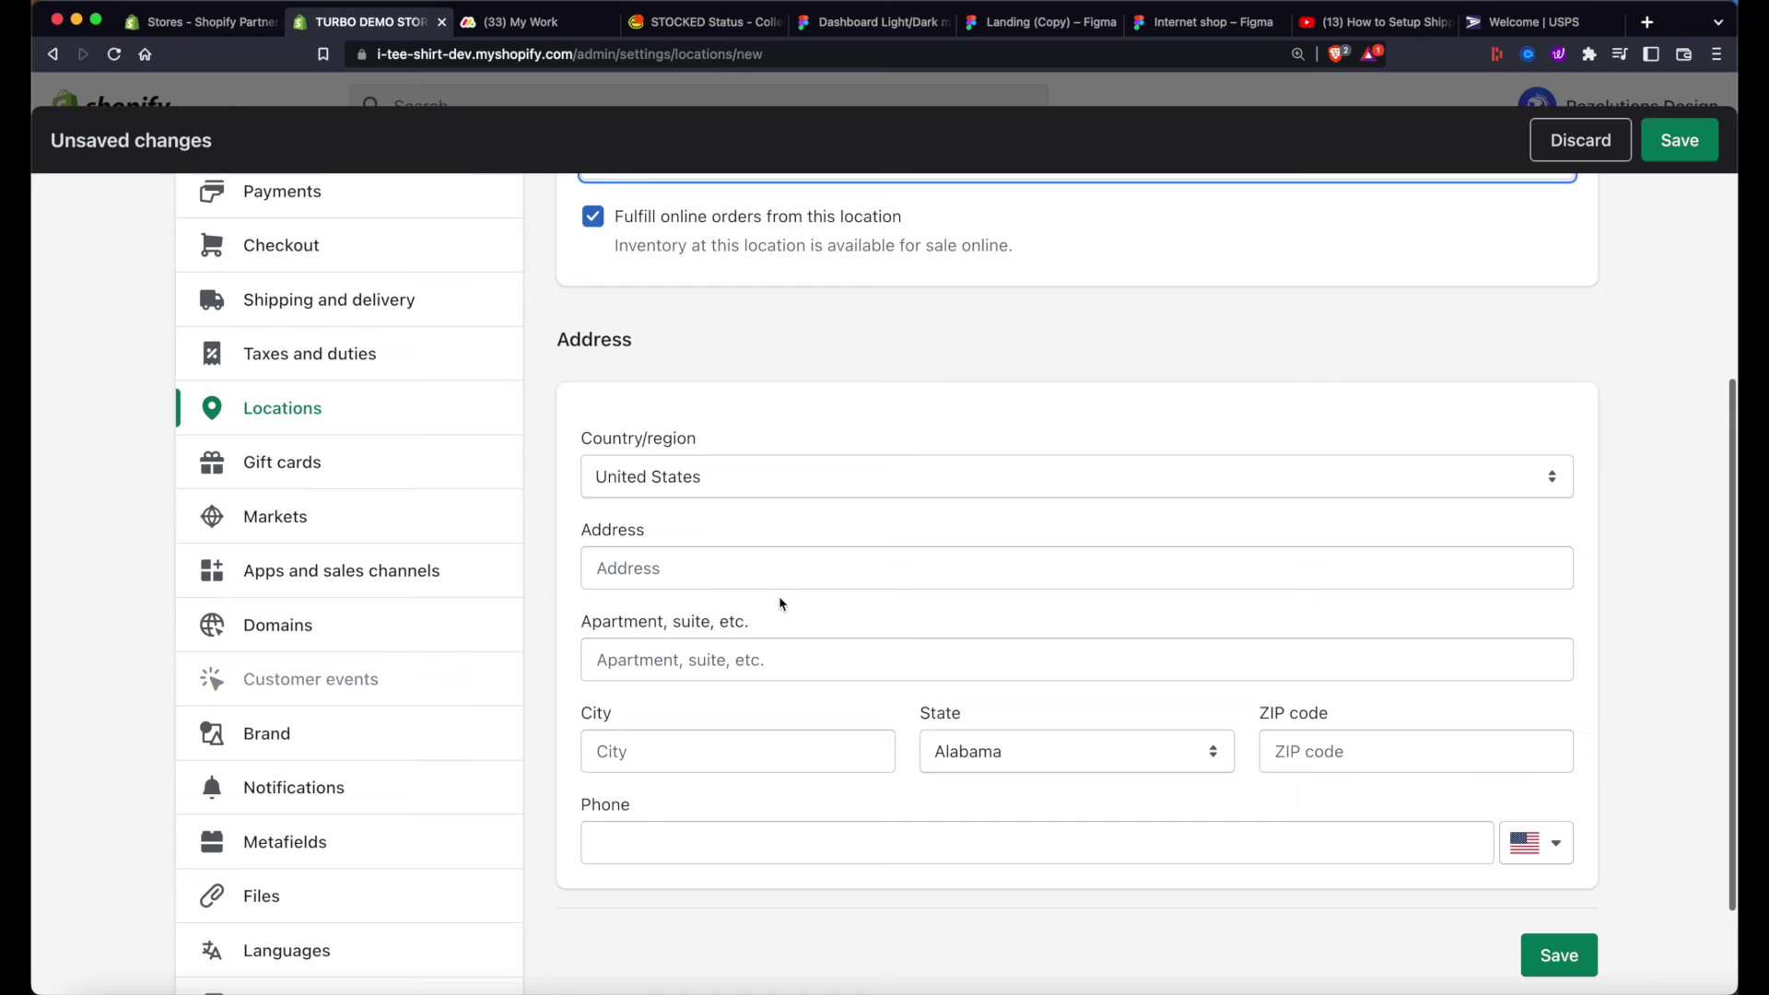
{"action": "left_click", "coordinate": [627, 566]}
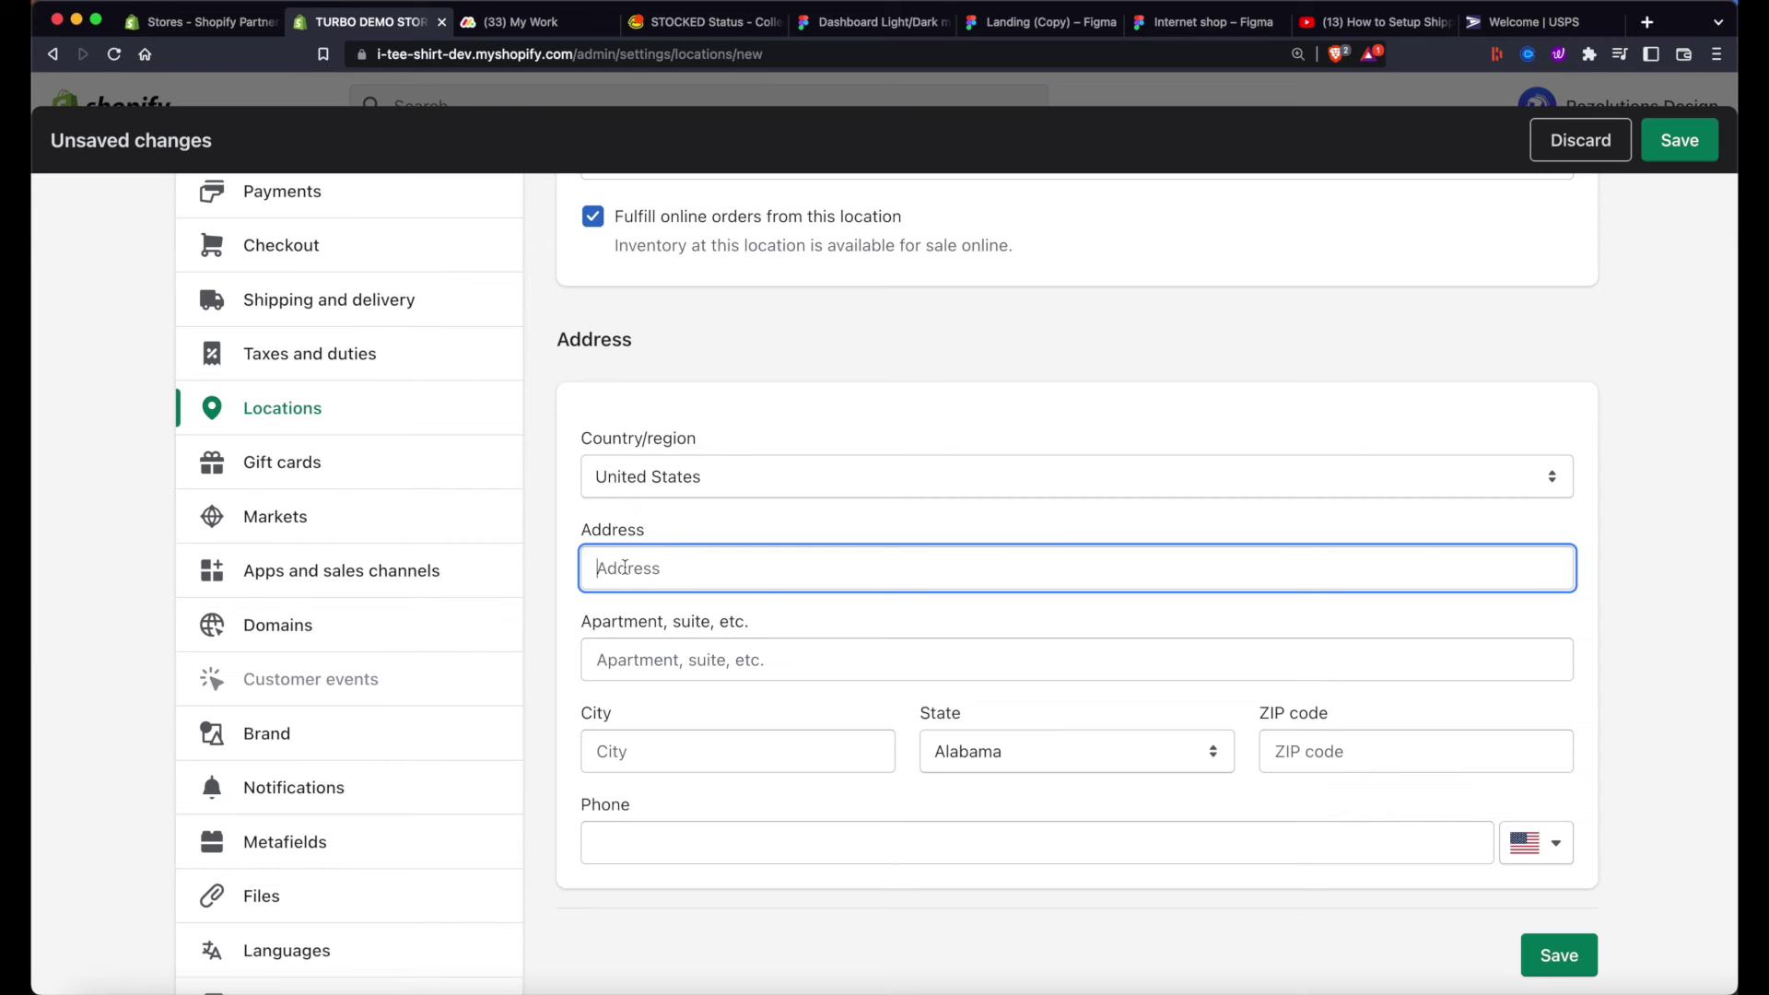
{"action": "left_click", "coordinate": [643, 660]}
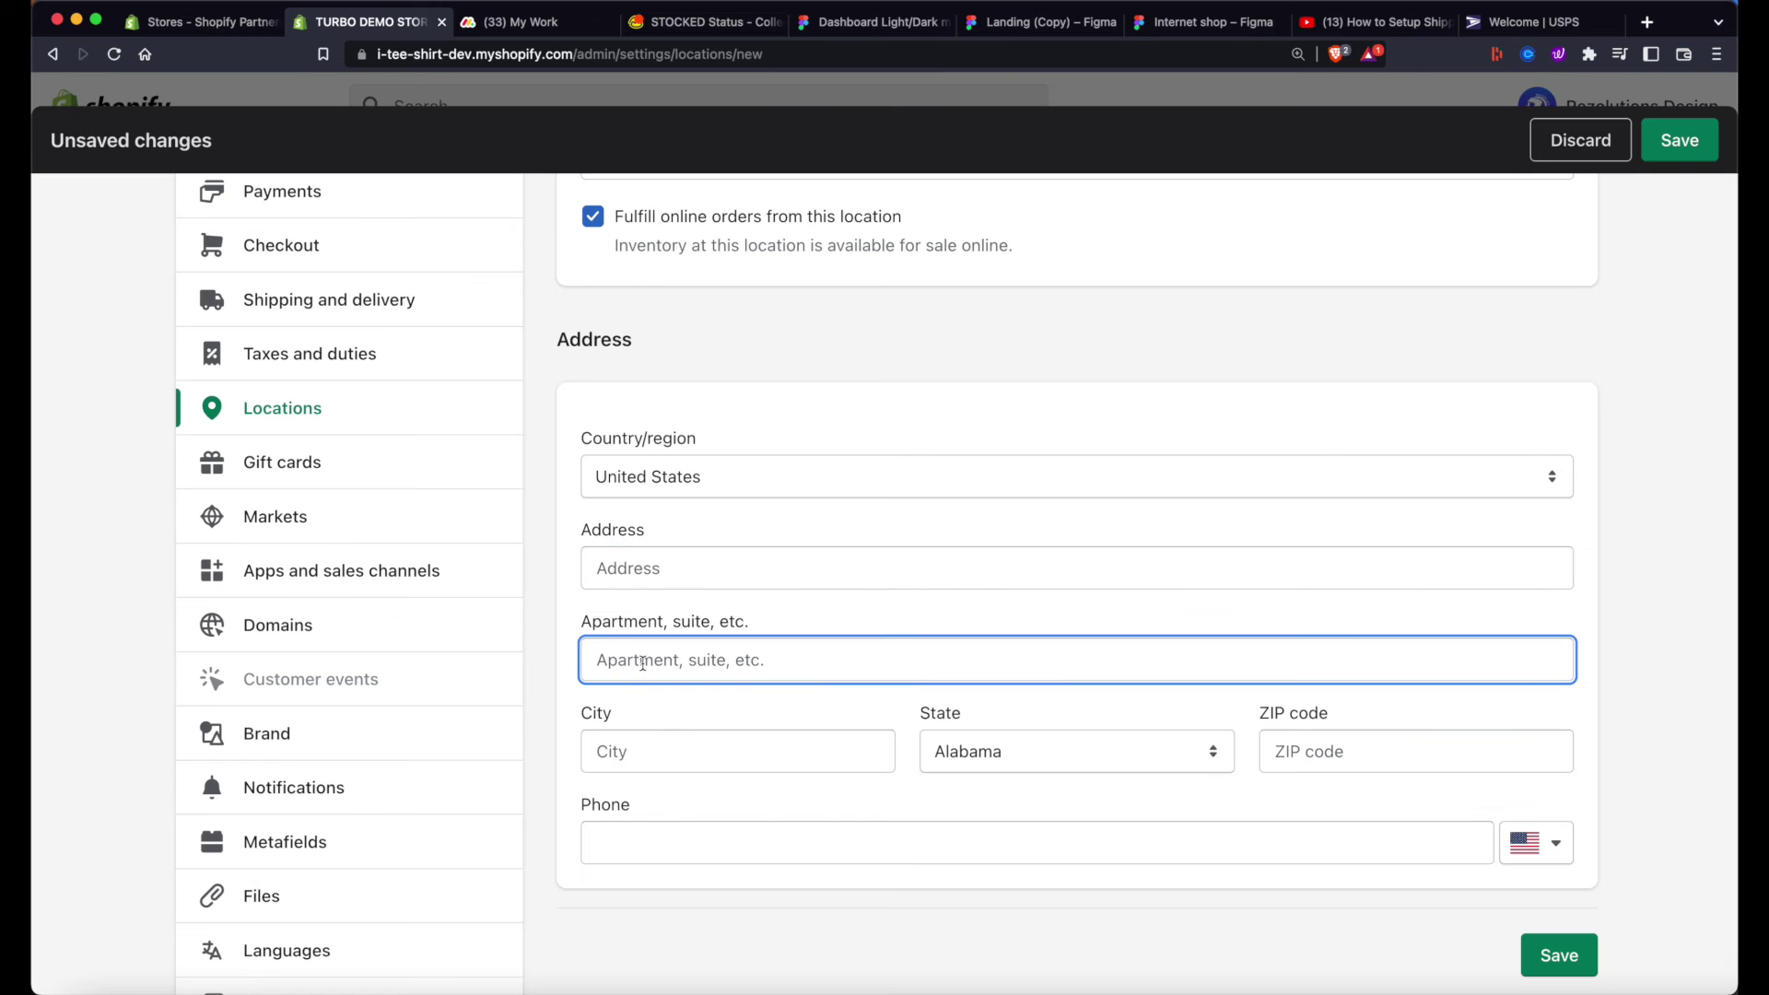
{"action": "type", "text": "PO Box 12345"}
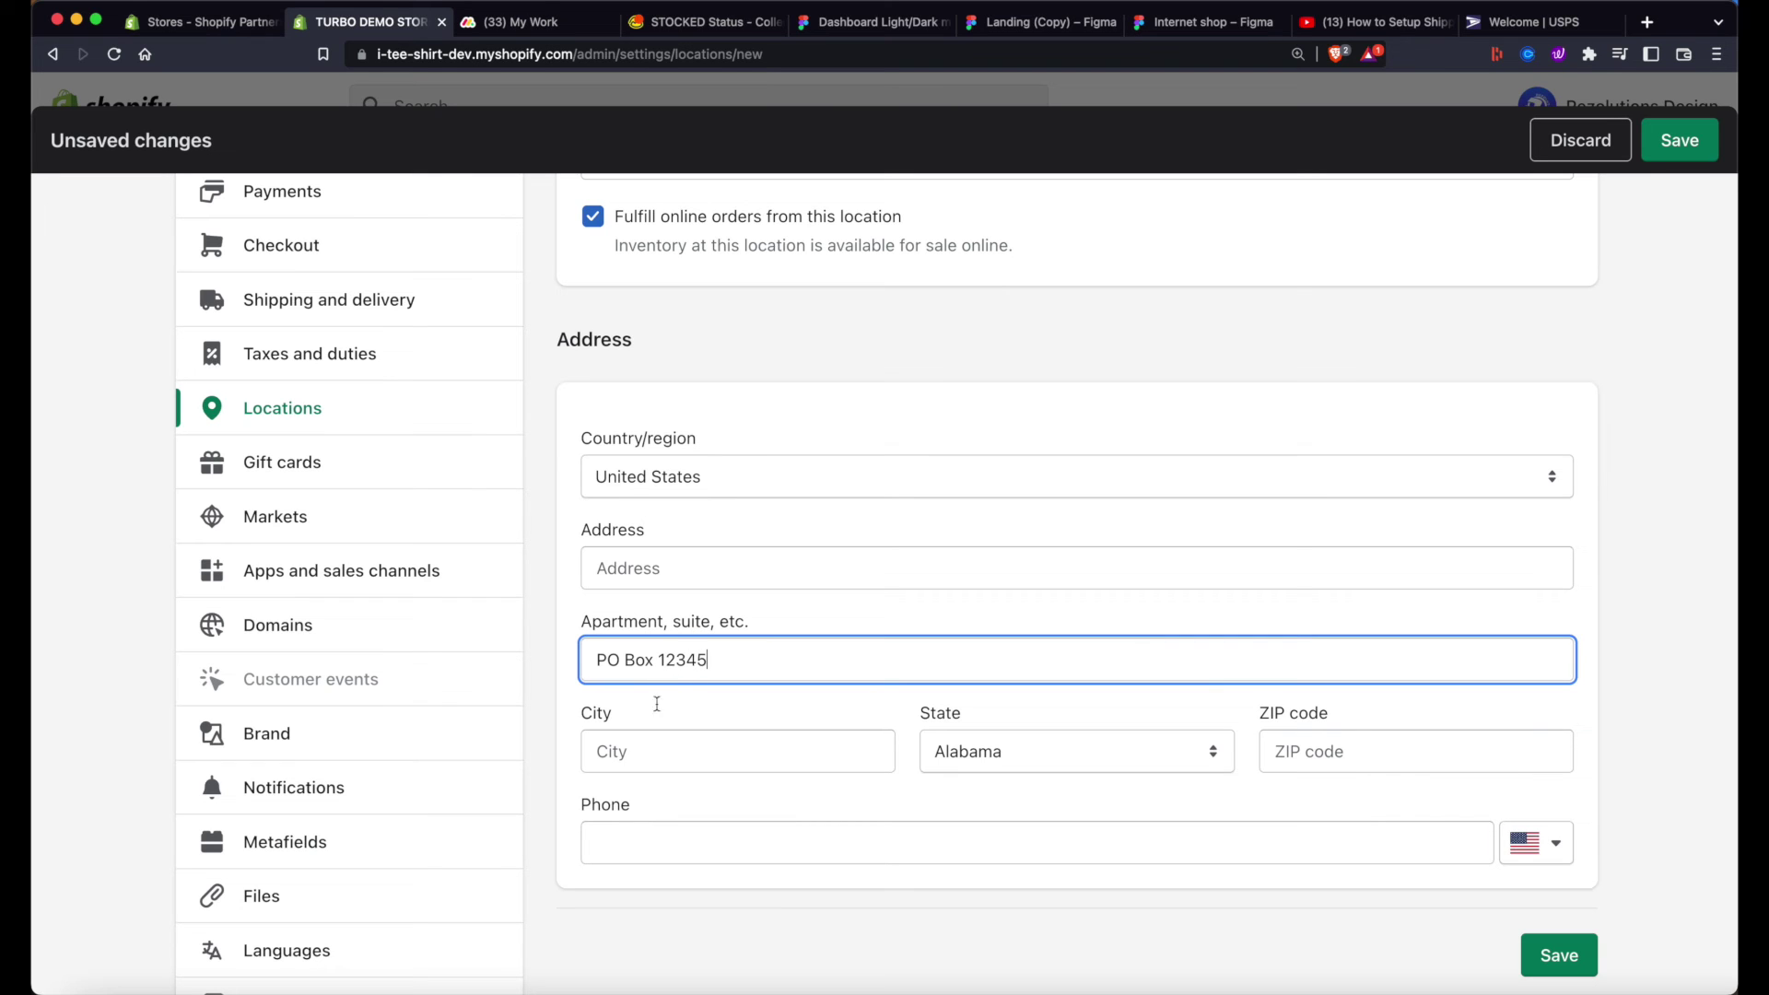
{"action": "left_click", "coordinate": [633, 757]}
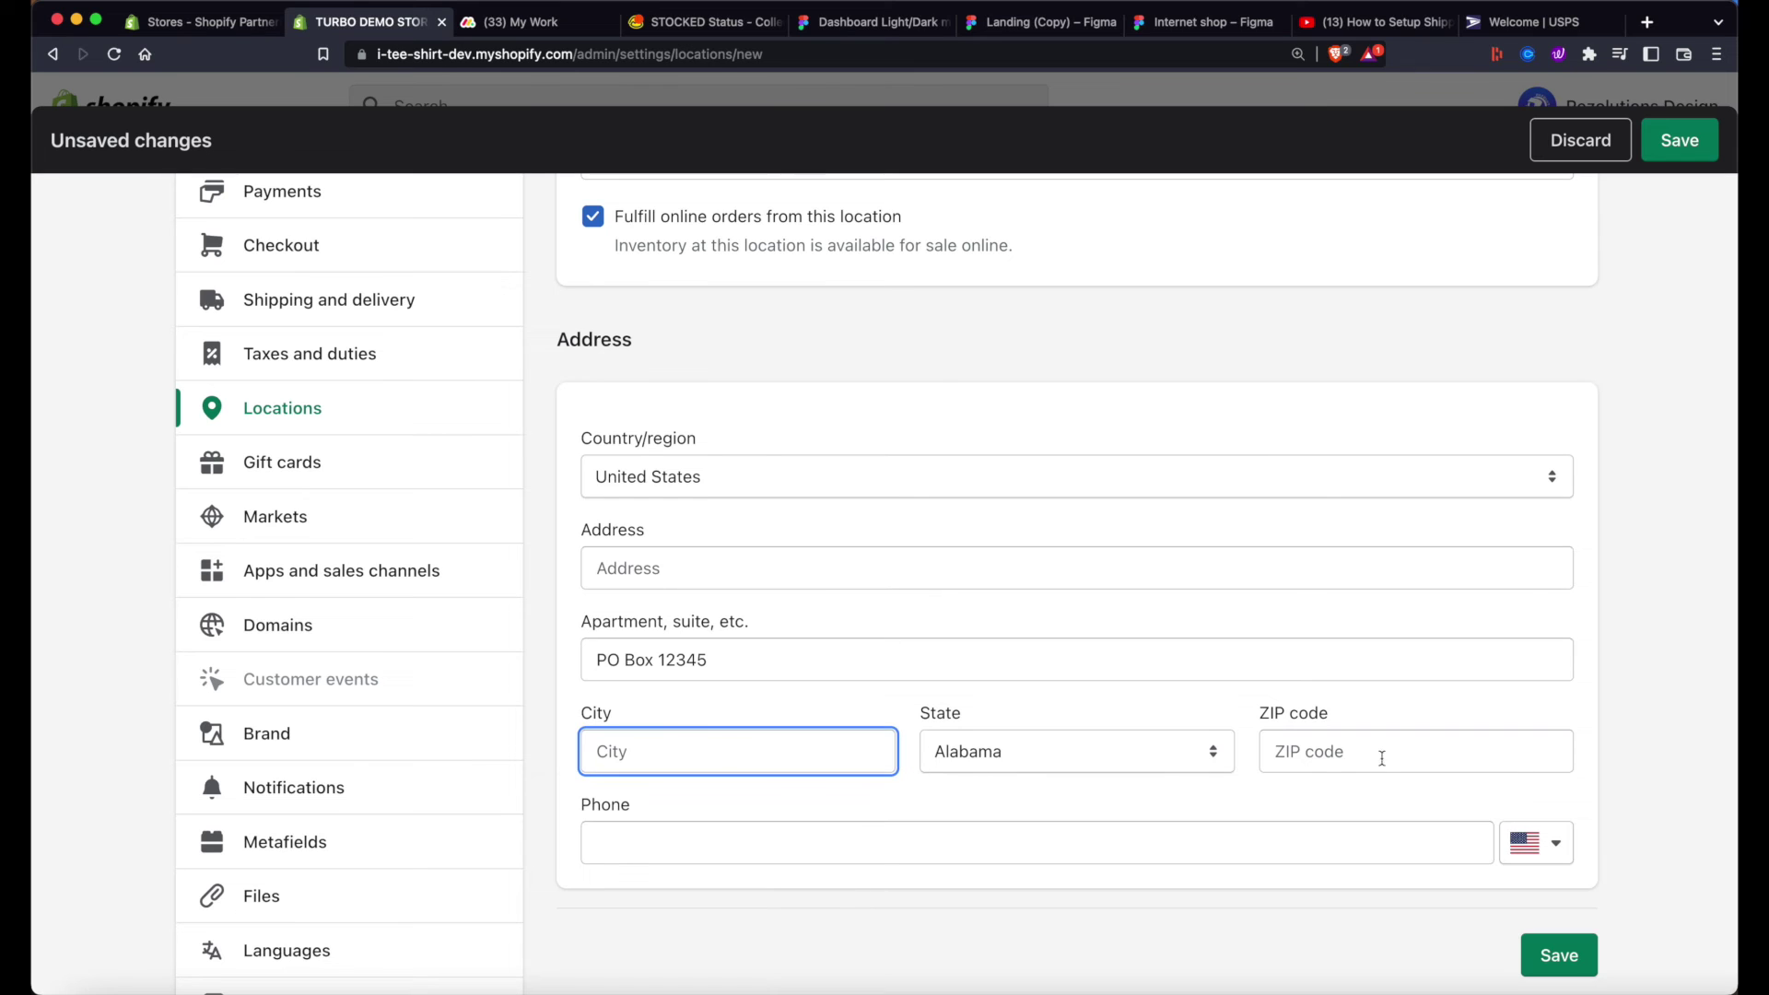
{"action": "left_click", "coordinate": [625, 845]}
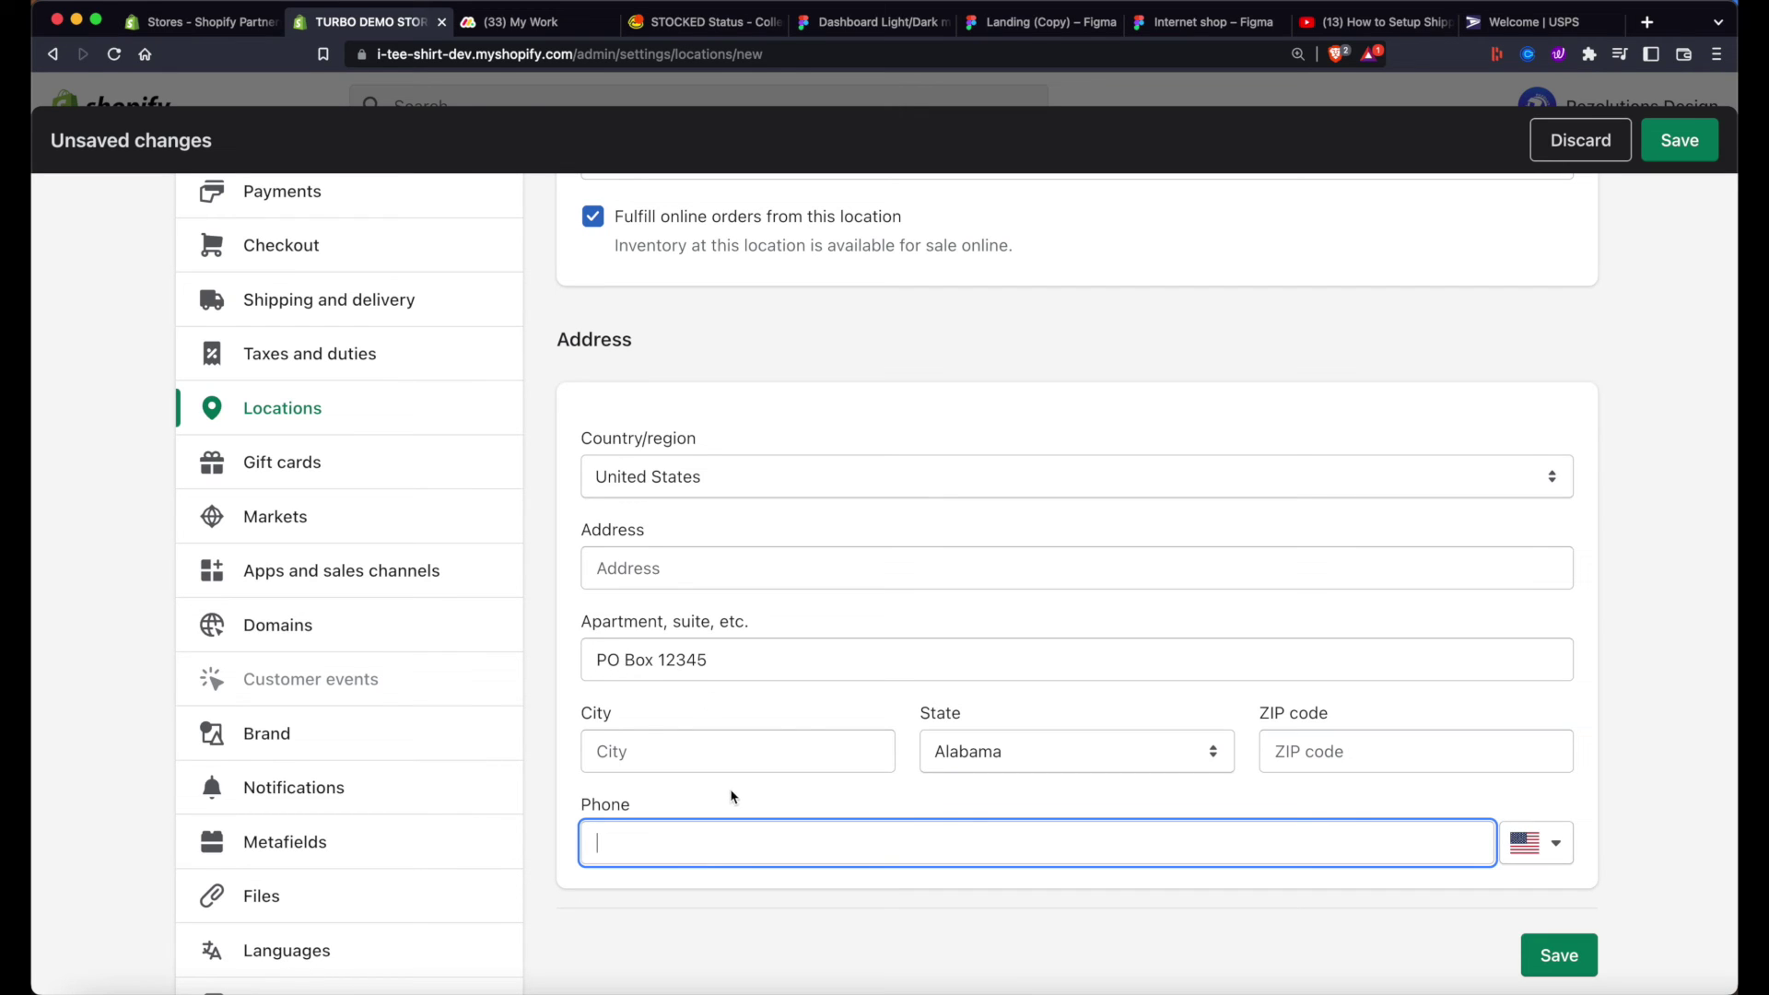
{"action": "scroll", "coordinate": [733, 797], "scroll_direction": "up", "scroll_amount": 5}
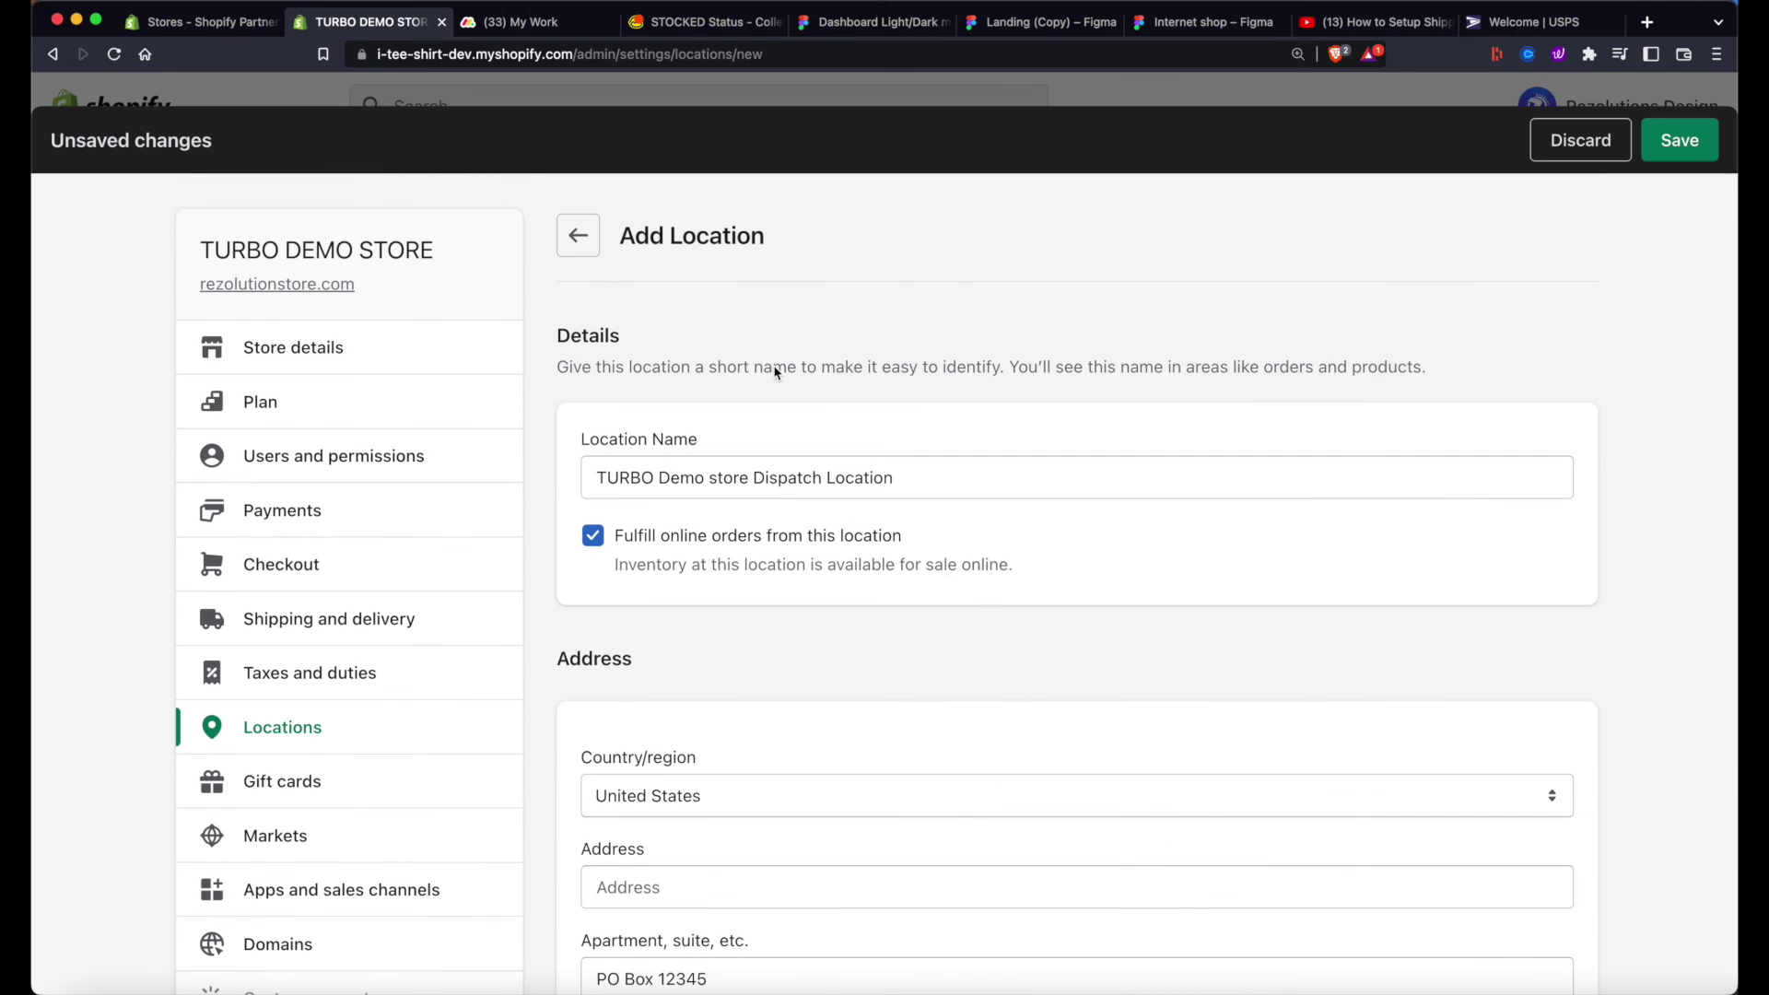
{"action": "left_click", "coordinate": [573, 247]}
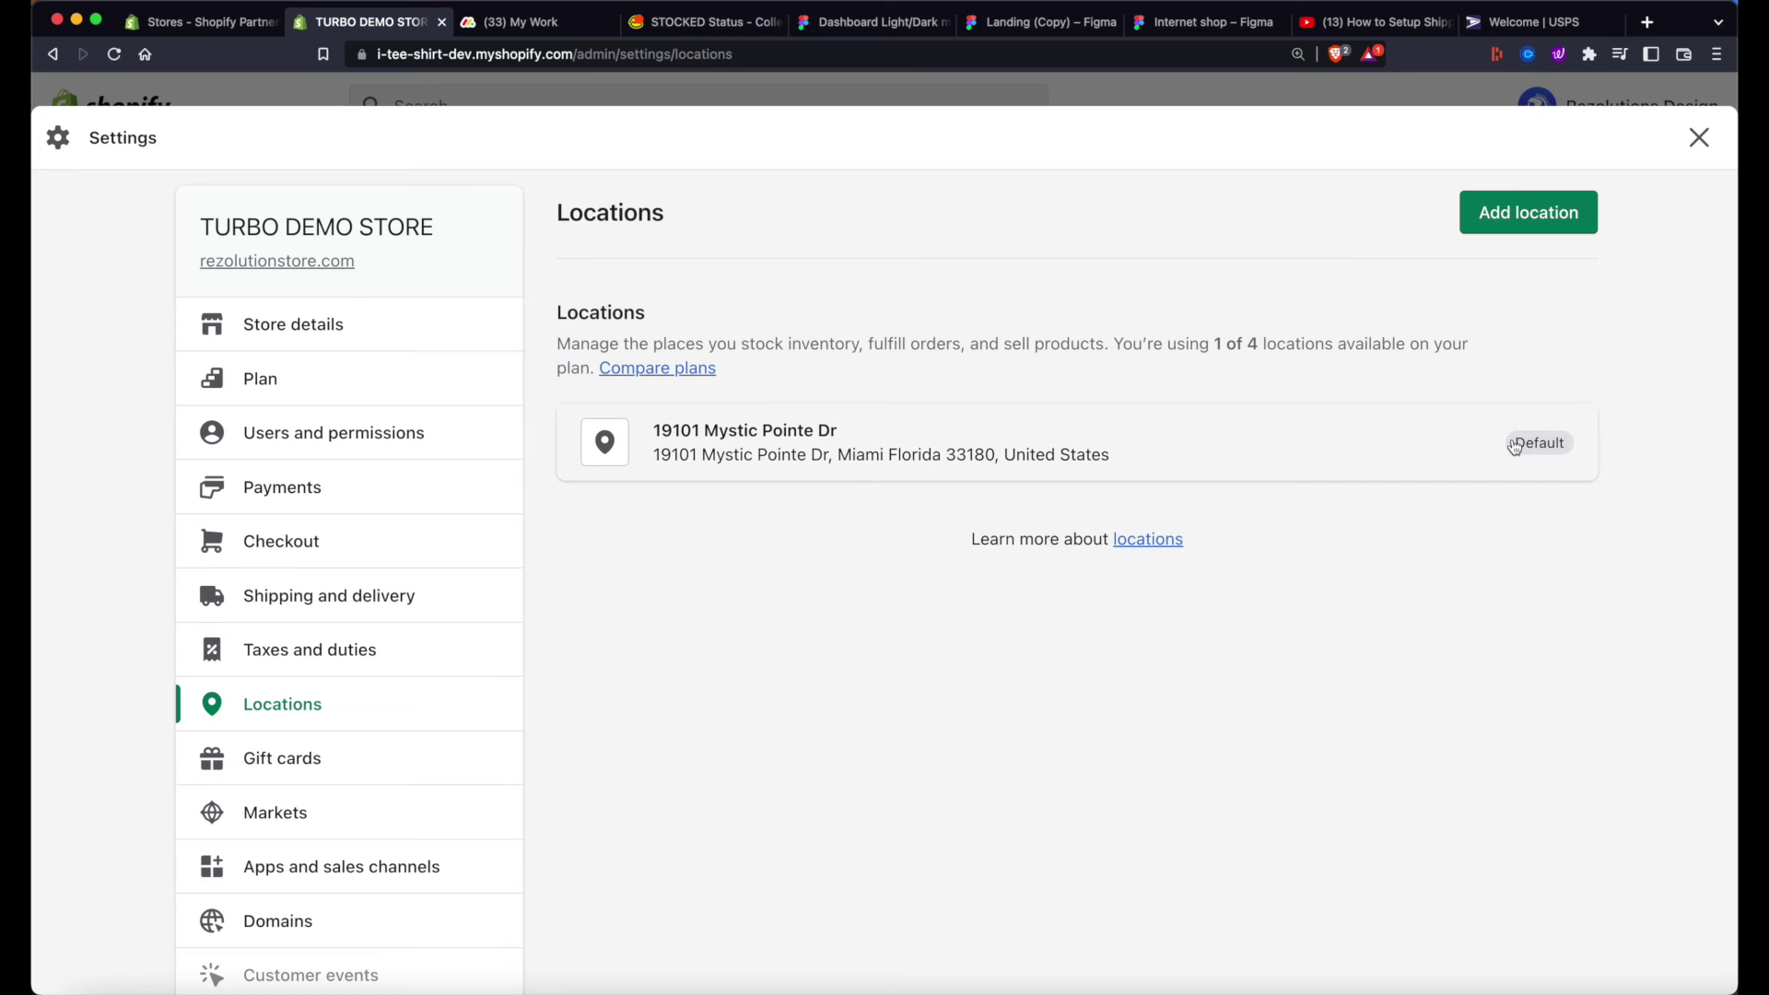
- Open the General shipping profile from the Shipping and delivery settings and review its Domestic and Rest of world rates
{"action": "scroll", "coordinate": [809, 707], "scroll_direction": "down", "scroll_amount": 2}
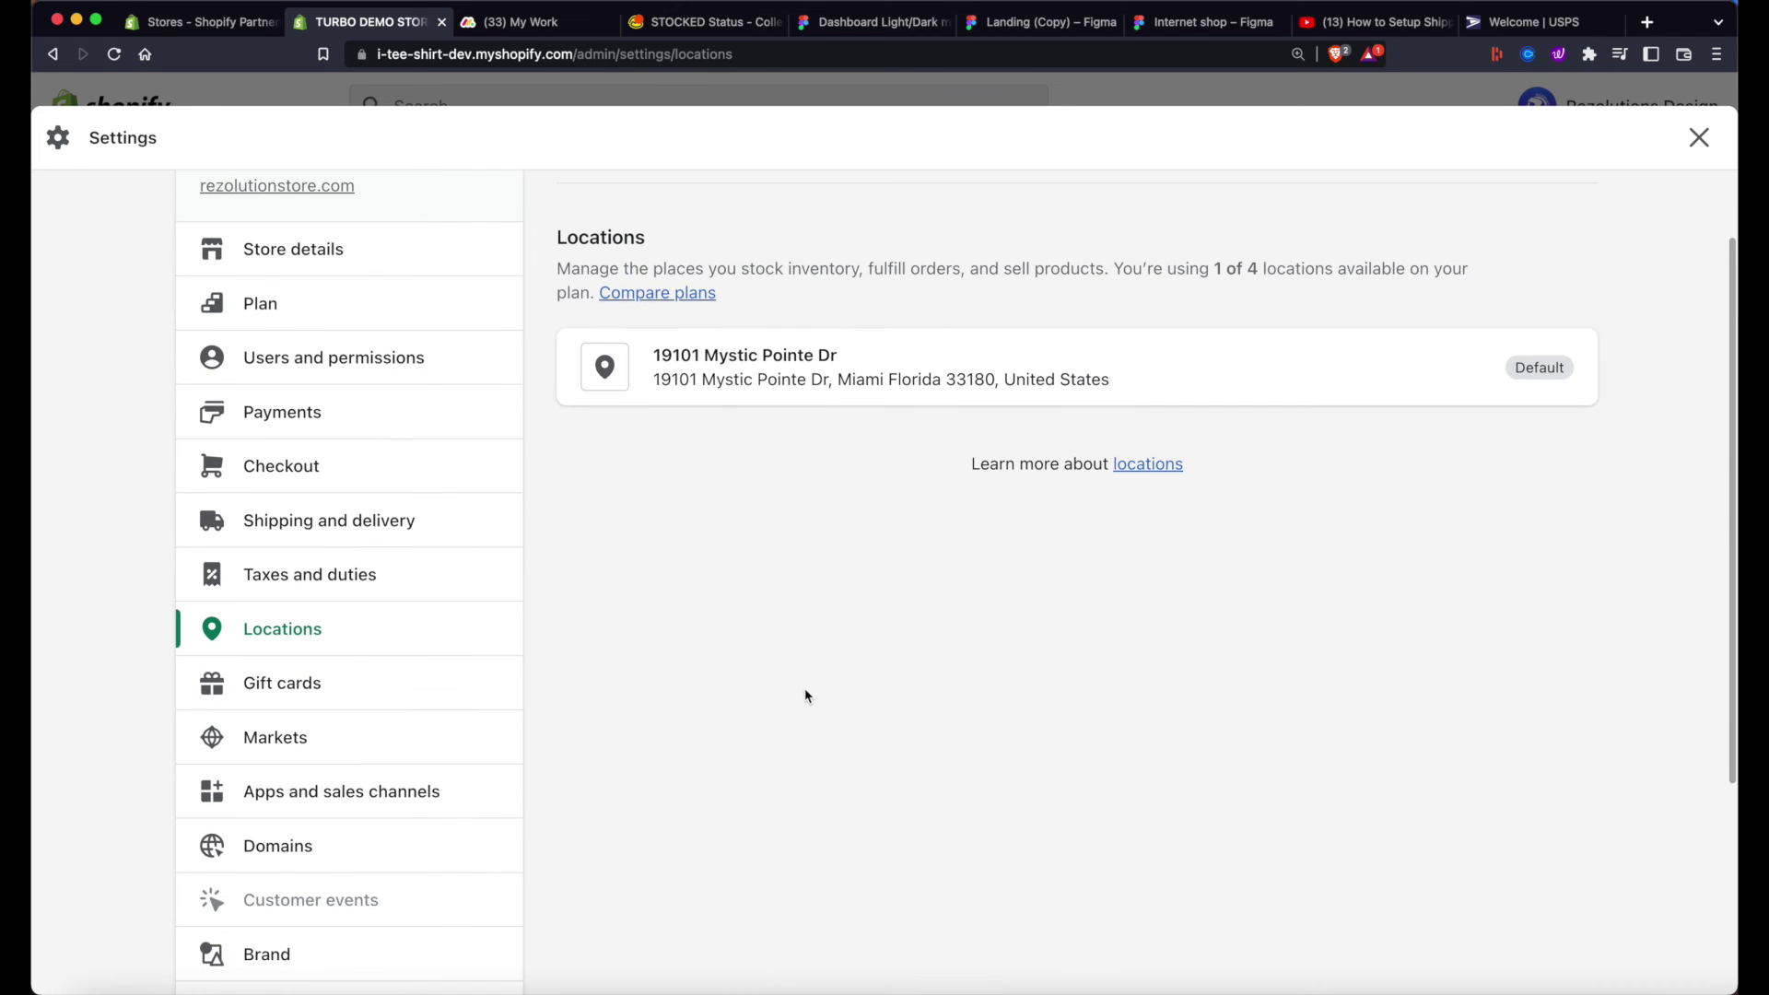
{"action": "left_click", "coordinate": [271, 522]}
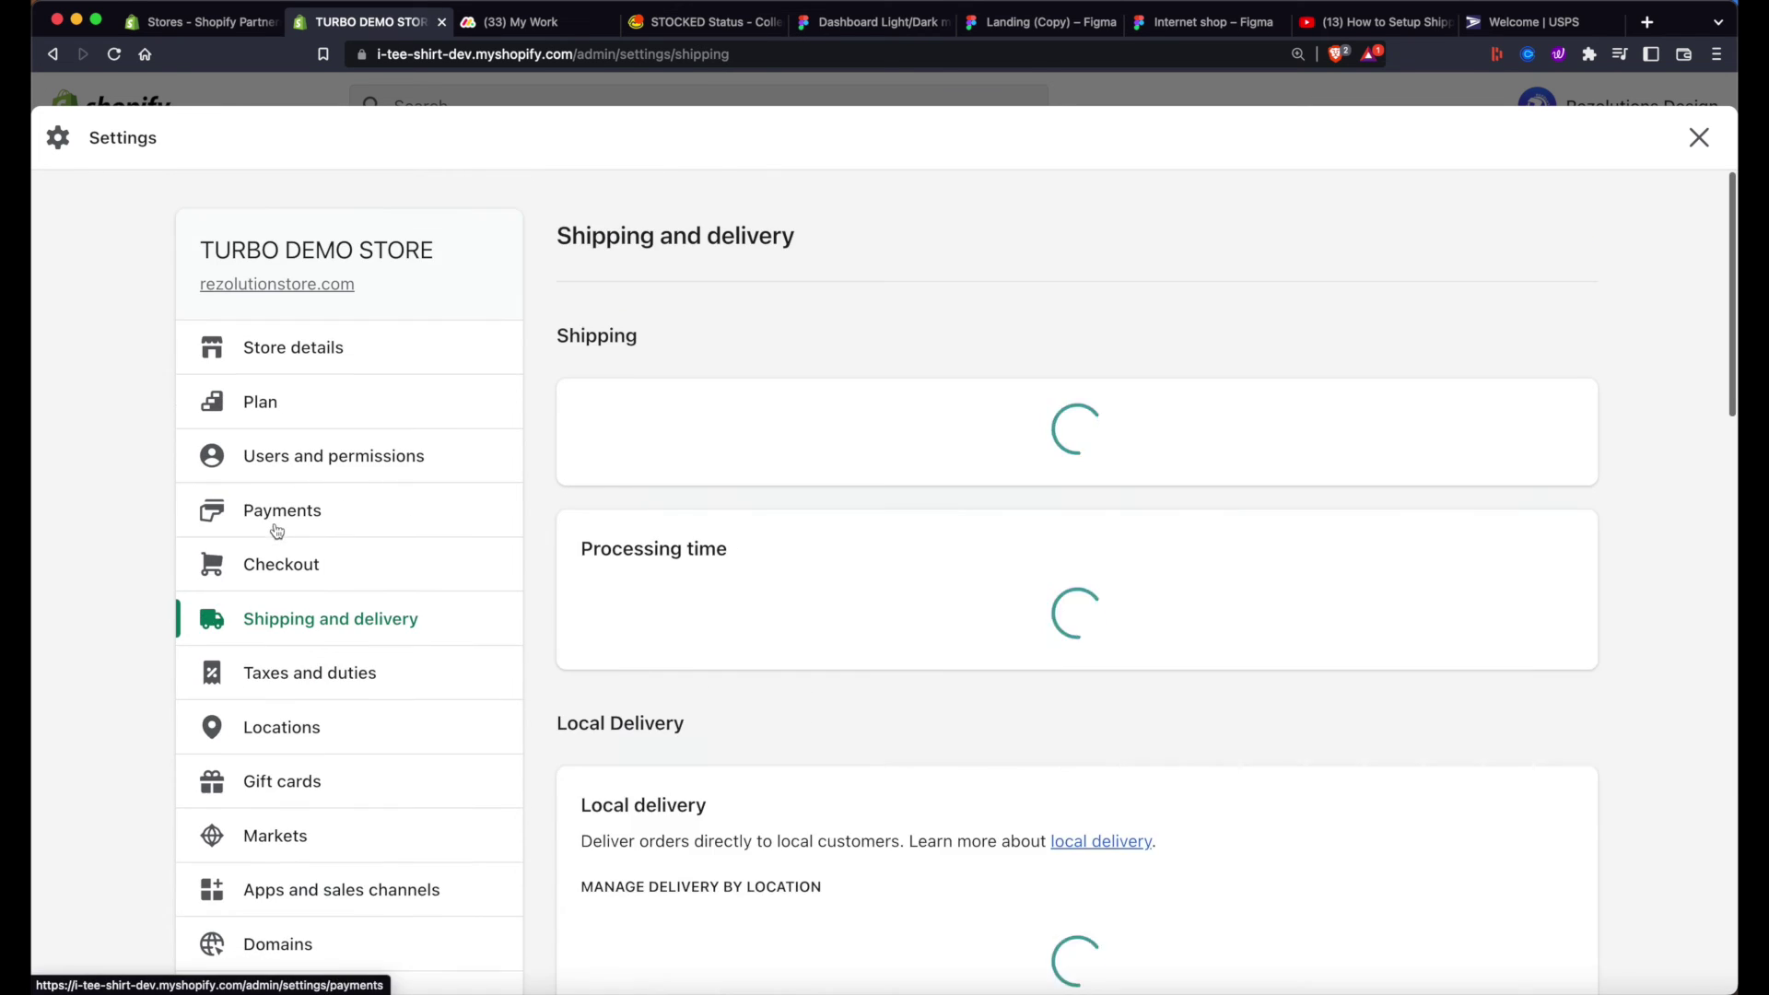
{"action": "scroll", "coordinate": [855, 751], "scroll_direction": "down", "scroll_amount": 3}
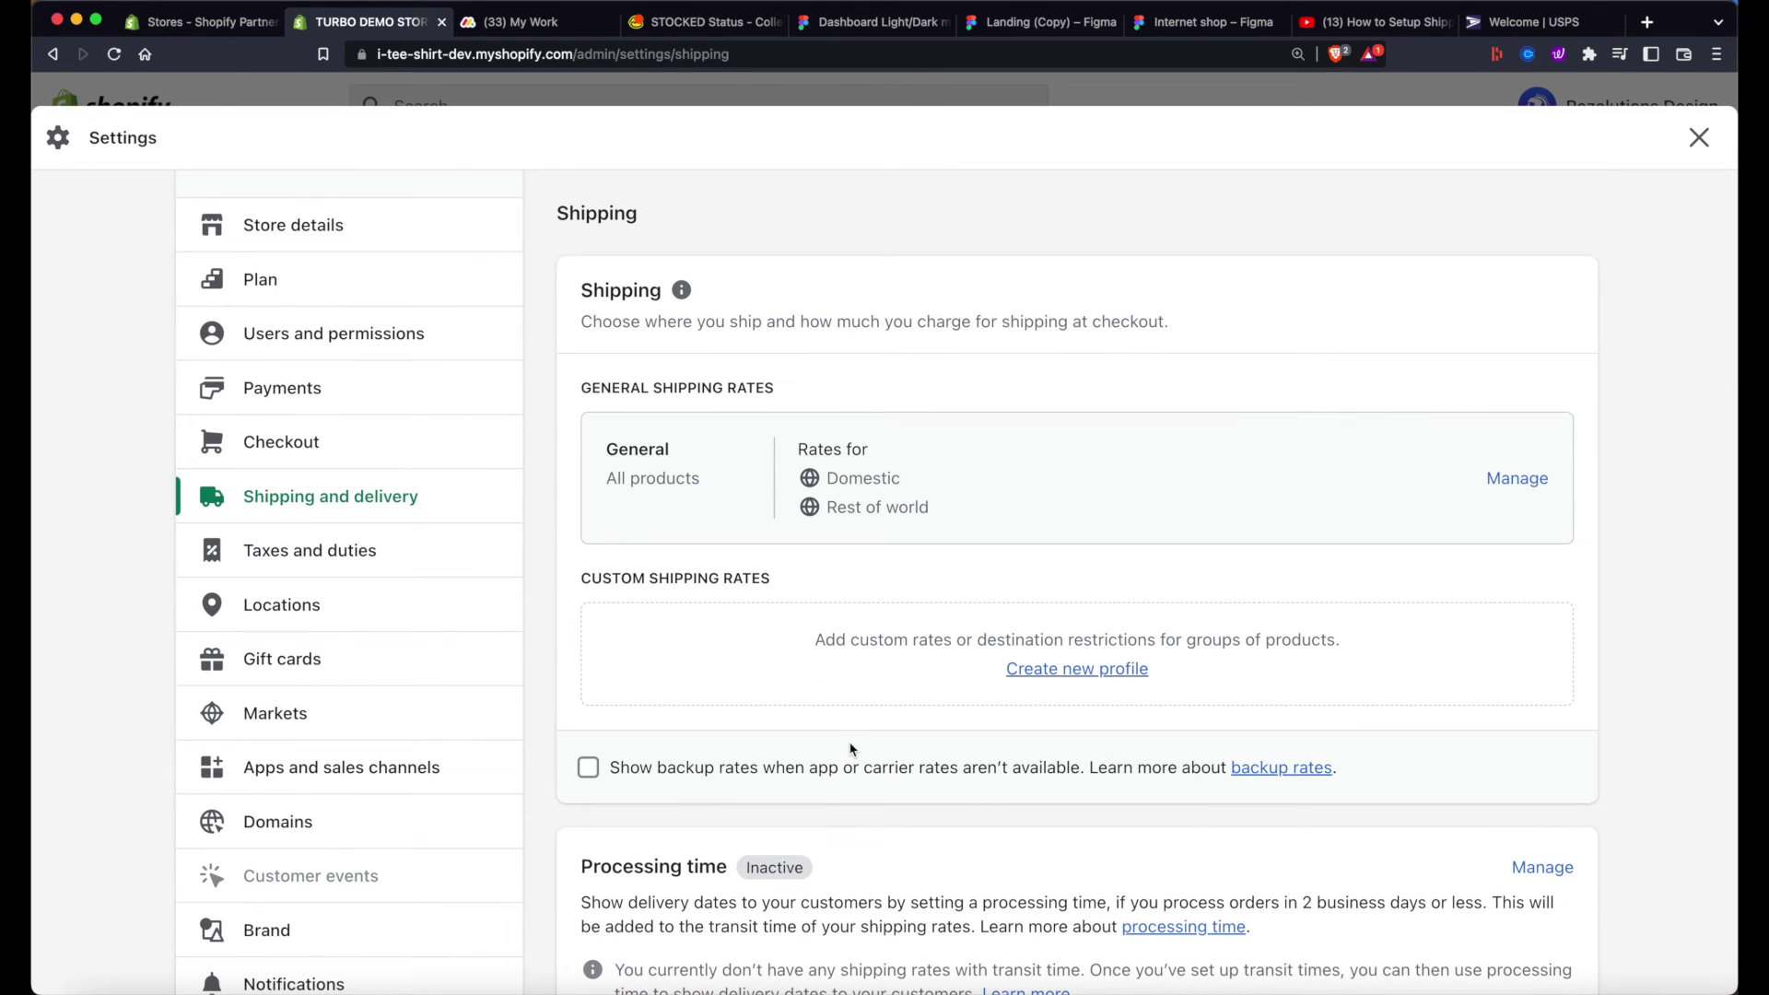
{"action": "scroll", "coordinate": [798, 669], "scroll_direction": "up", "scroll_amount": 2}
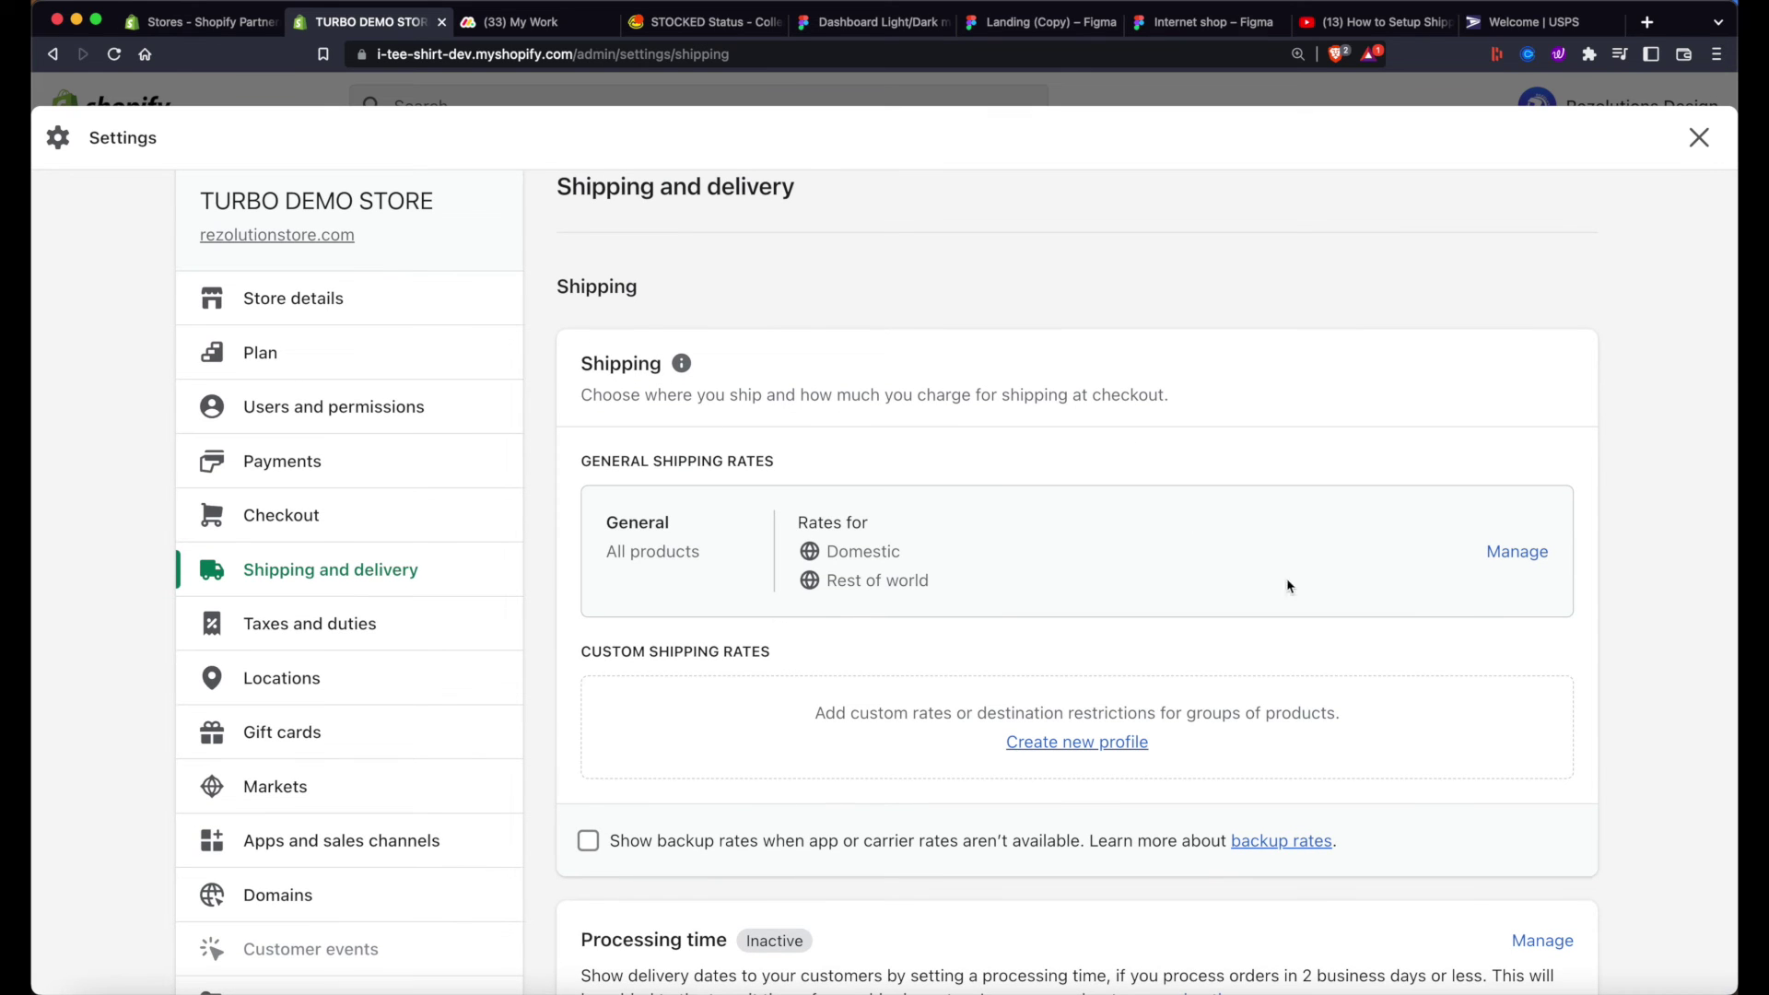
{"action": "left_click", "coordinate": [1511, 557]}
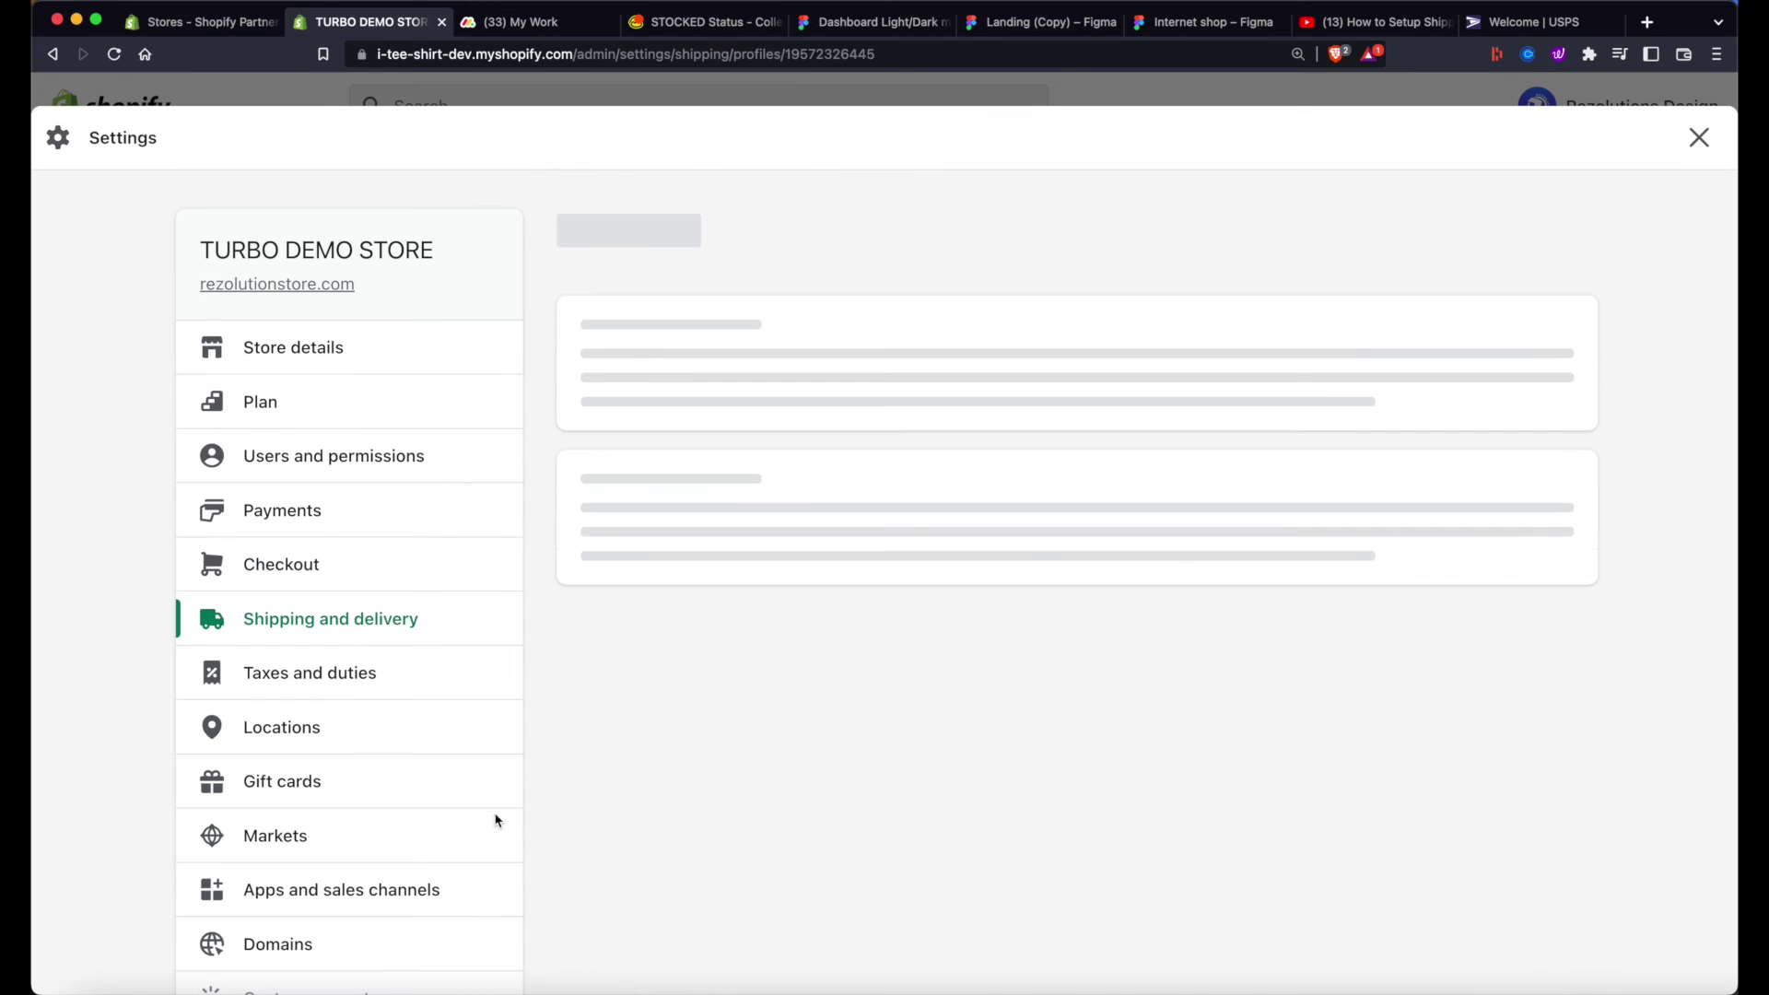
{"action": "scroll", "coordinate": [643, 827], "scroll_direction": "down", "scroll_amount": 7}
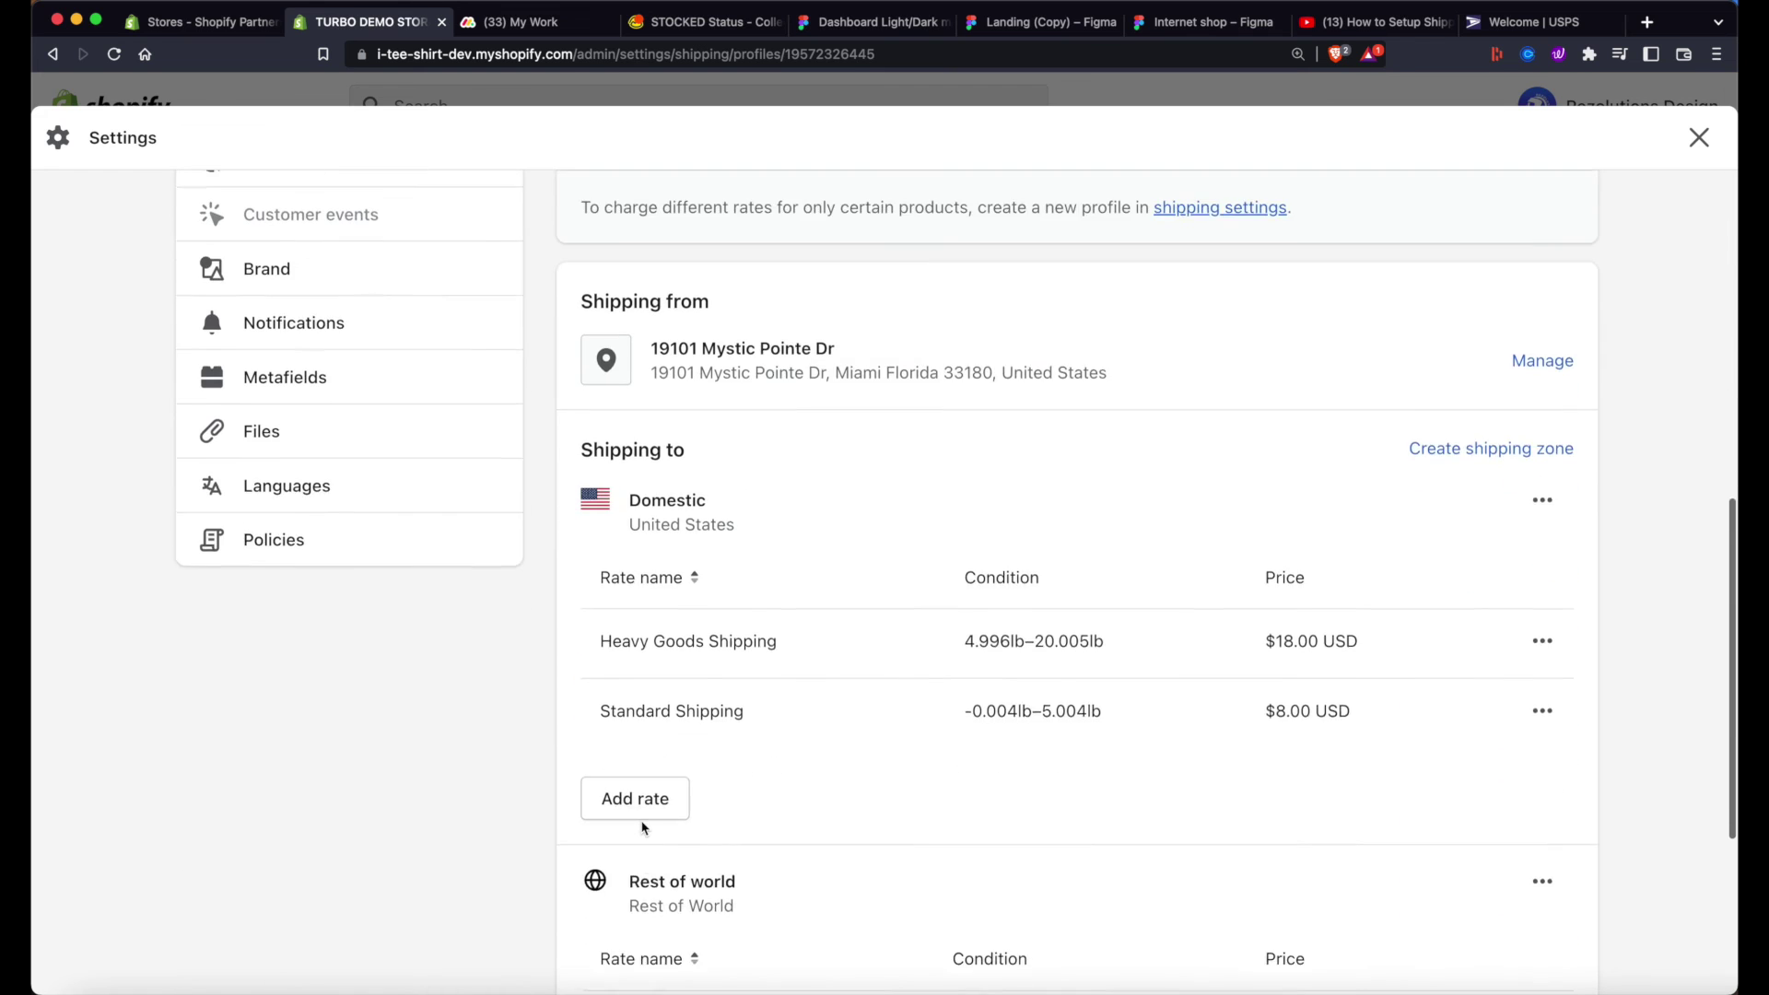
{"action": "scroll", "coordinate": [643, 826], "scroll_direction": "down", "scroll_amount": 2}
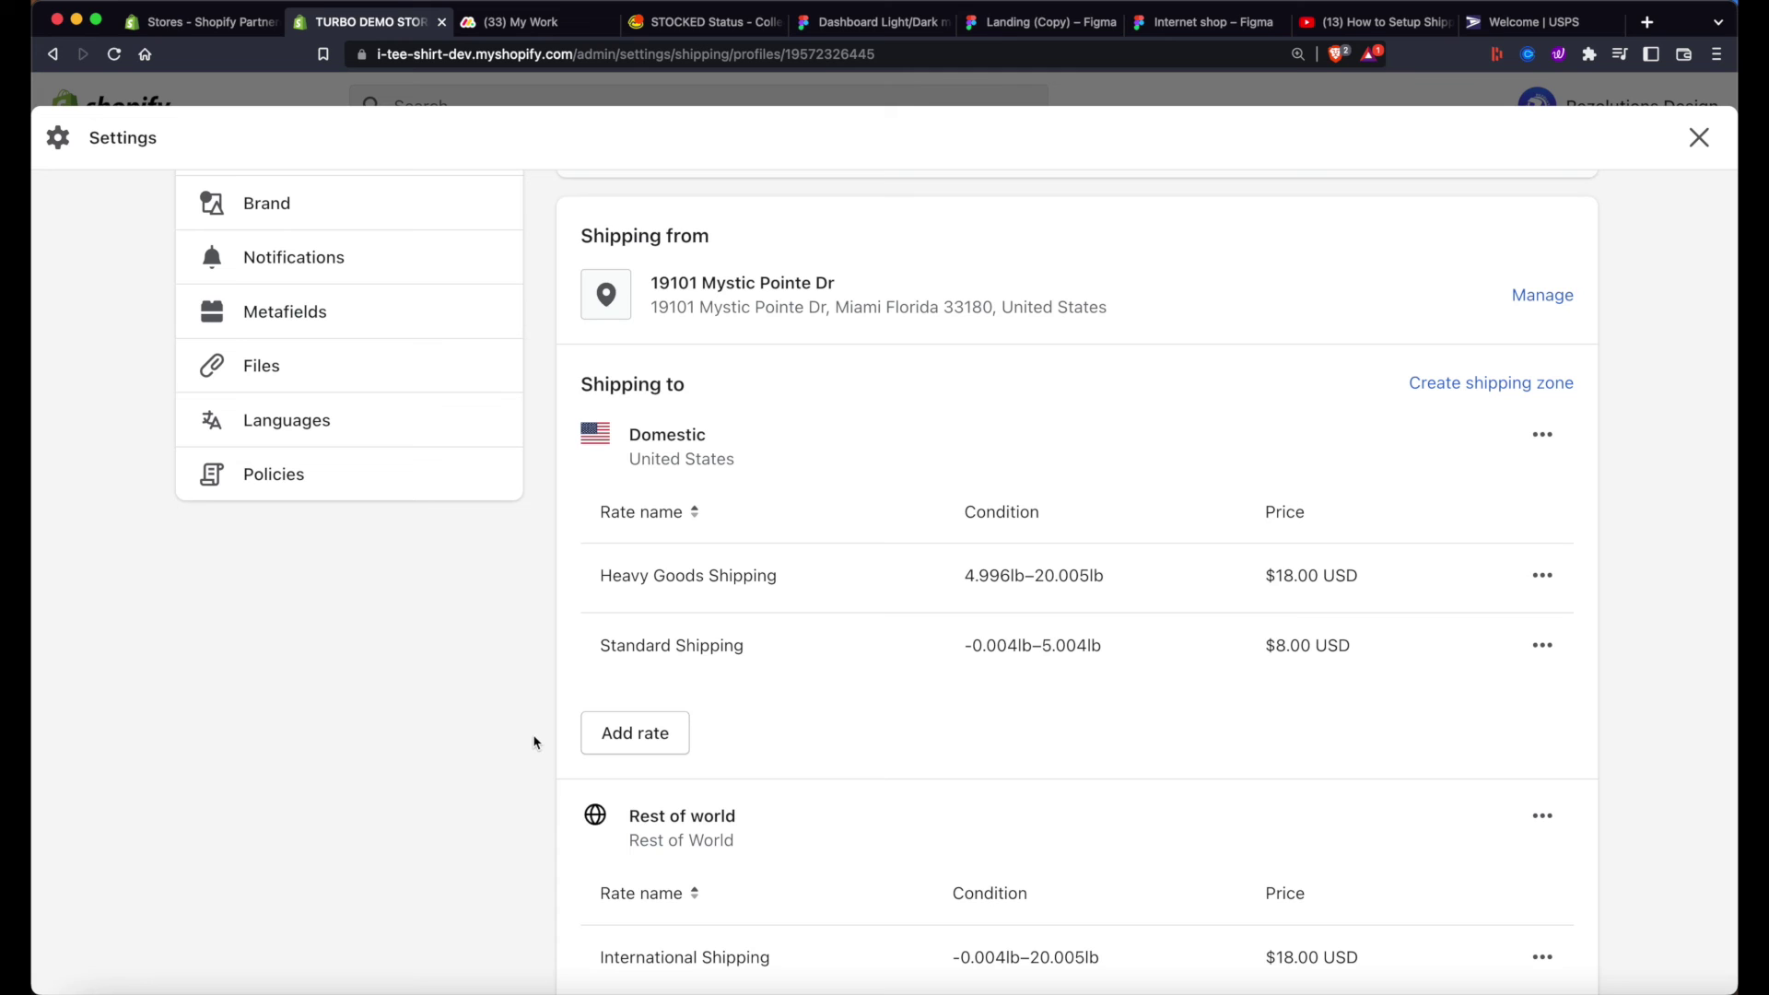
{"action": "scroll", "coordinate": [590, 749], "scroll_direction": "down", "scroll_amount": 2}
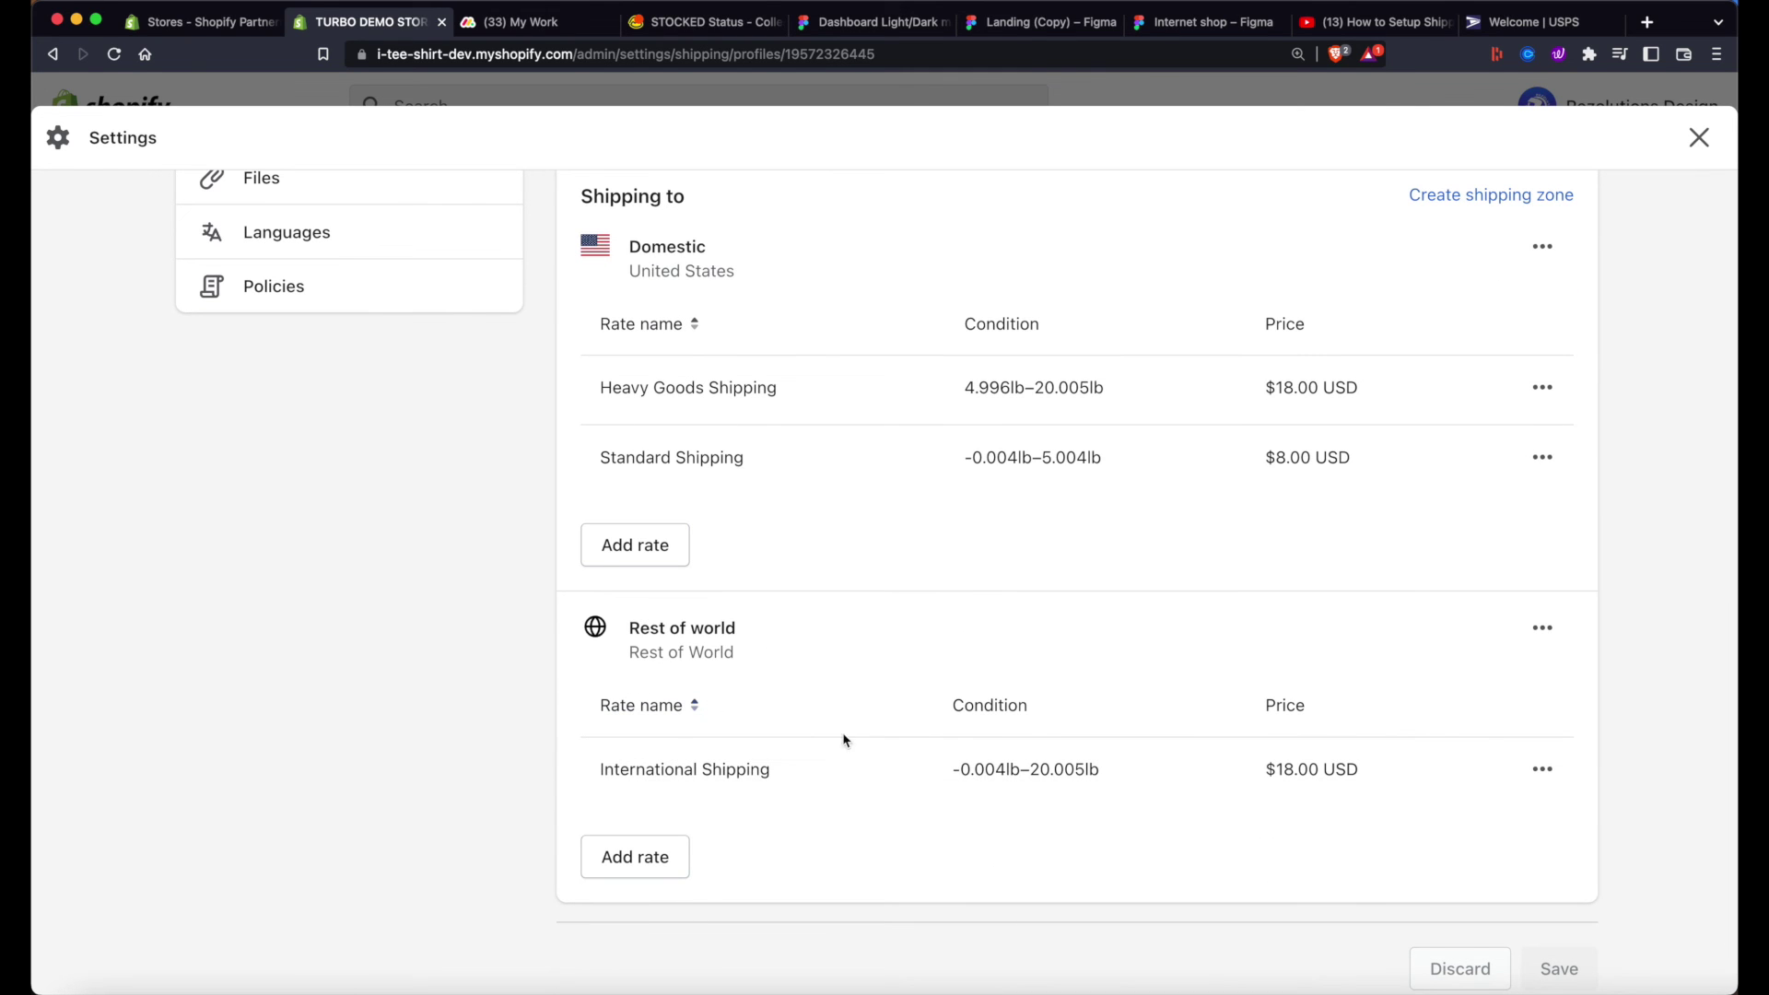
{"action": "scroll", "coordinate": [1053, 772], "scroll_direction": "up", "scroll_amount": 2}
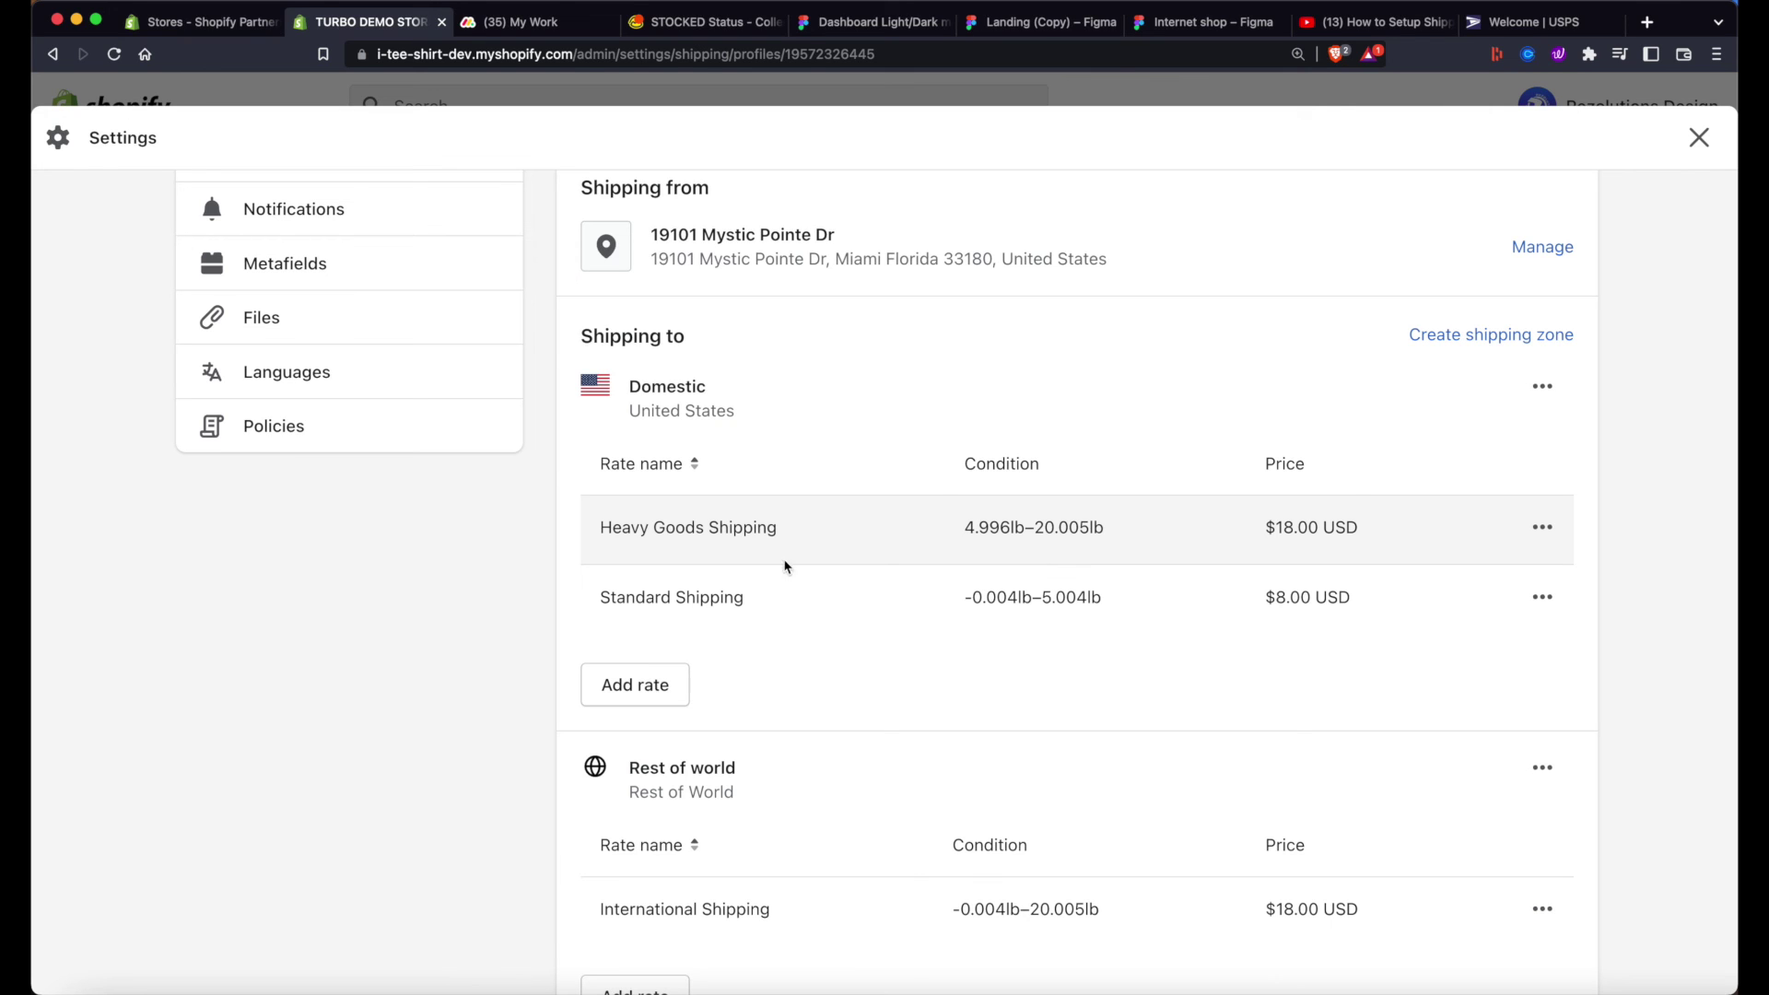
- Delete the Standard Shipping and Heavy Goods Shipping rates from the Domestic zone
{"action": "left_click", "coordinate": [1542, 597]}
{"action": "left_click", "coordinate": [1486, 723]}
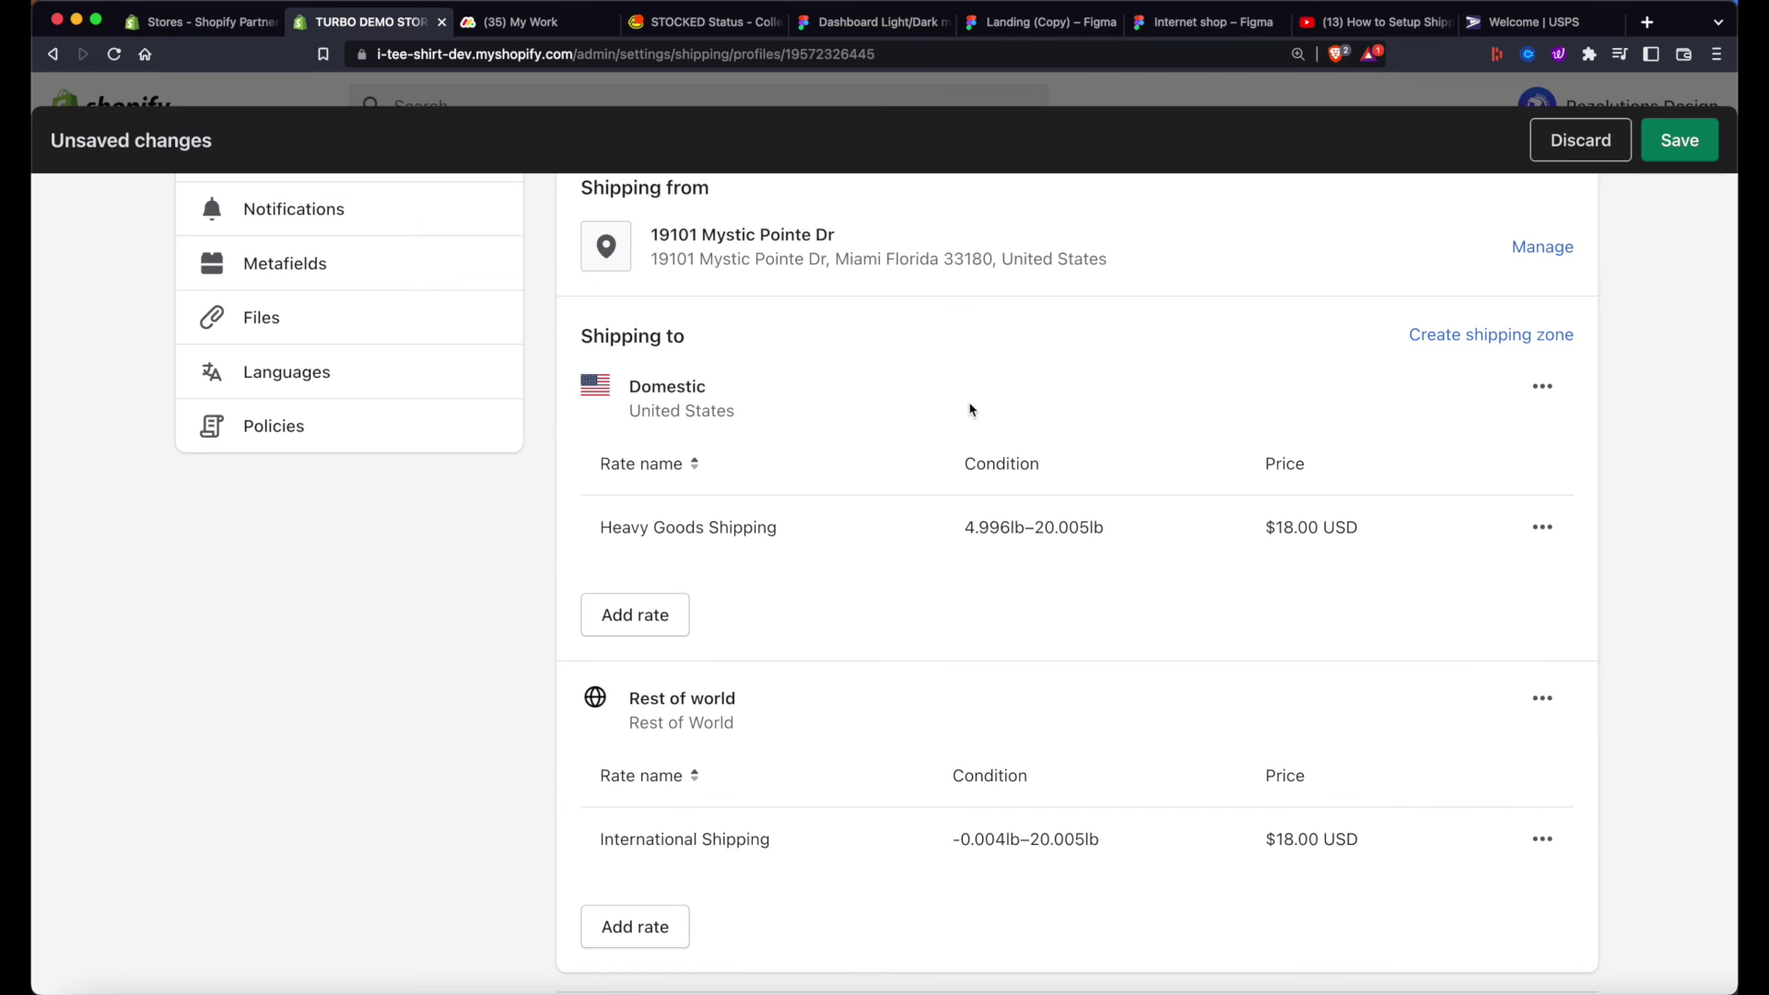
{"action": "left_click", "coordinate": [1543, 527]}
{"action": "left_click", "coordinate": [1495, 638]}
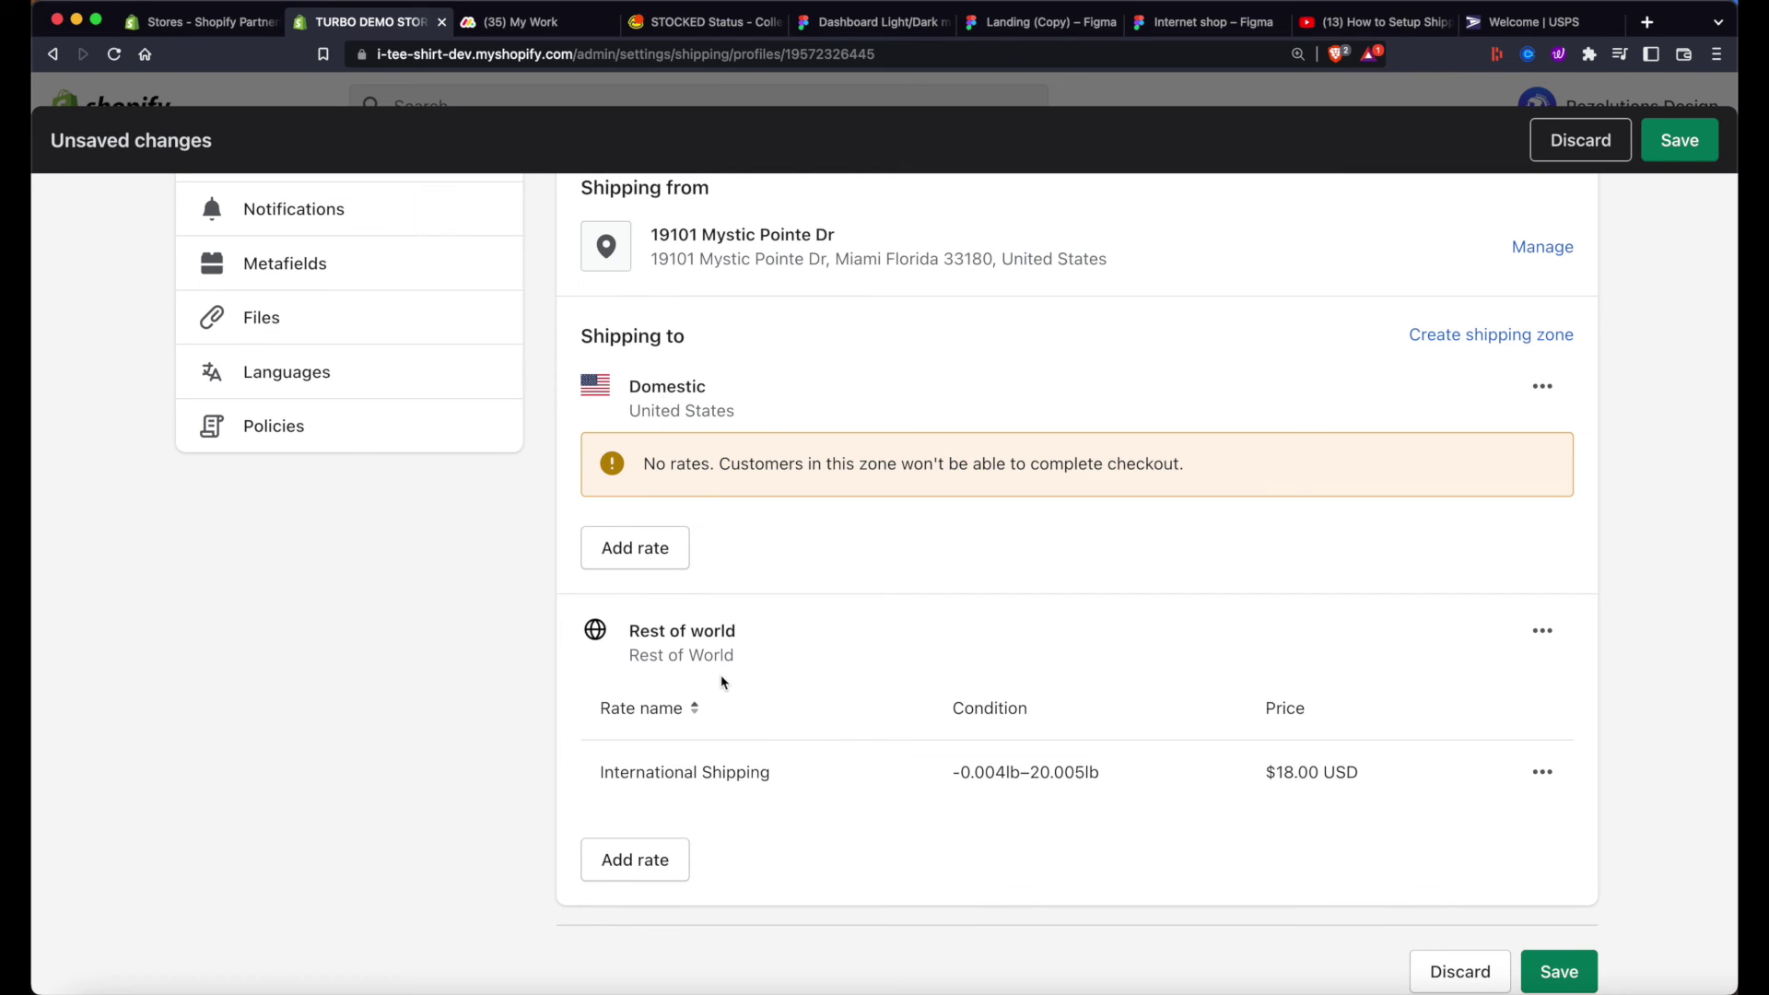
- Start a new Domestic rate calculated by carrier or app, using USPS (Discounted rates from Shopify Shipping)
{"action": "left_click", "coordinate": [656, 553]}
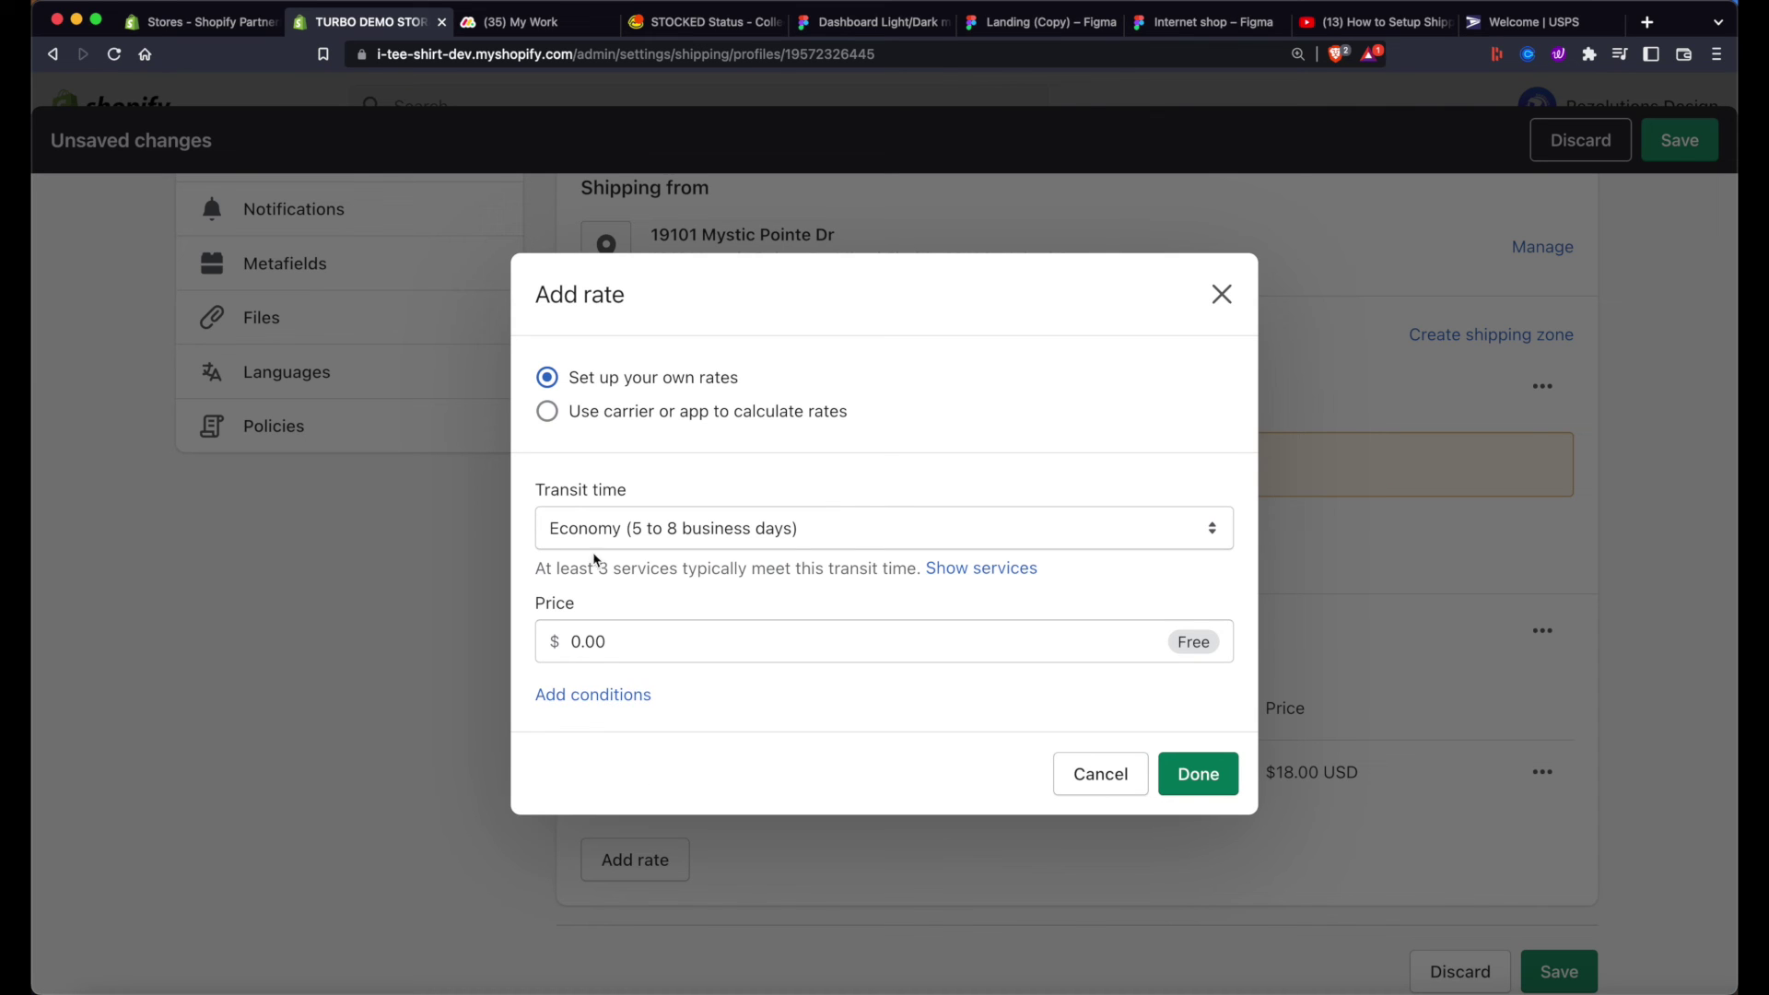
{"action": "left_click", "coordinate": [549, 414]}
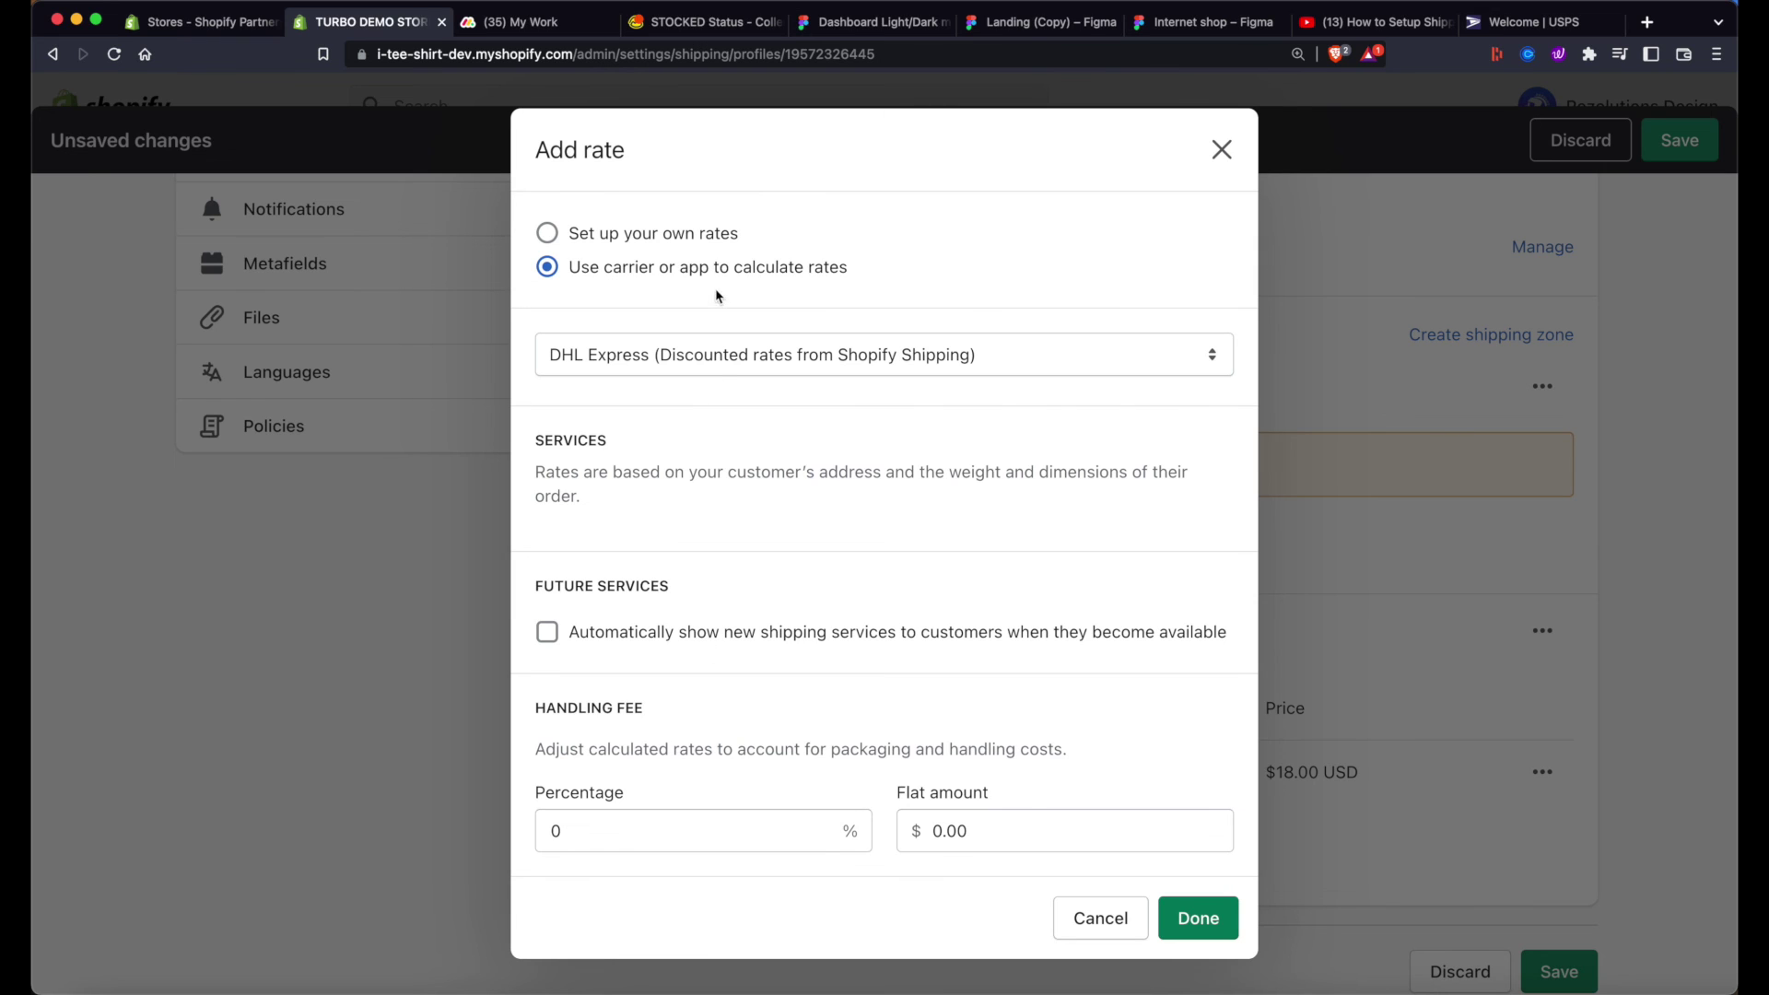
{"action": "left_click", "coordinate": [688, 358]}
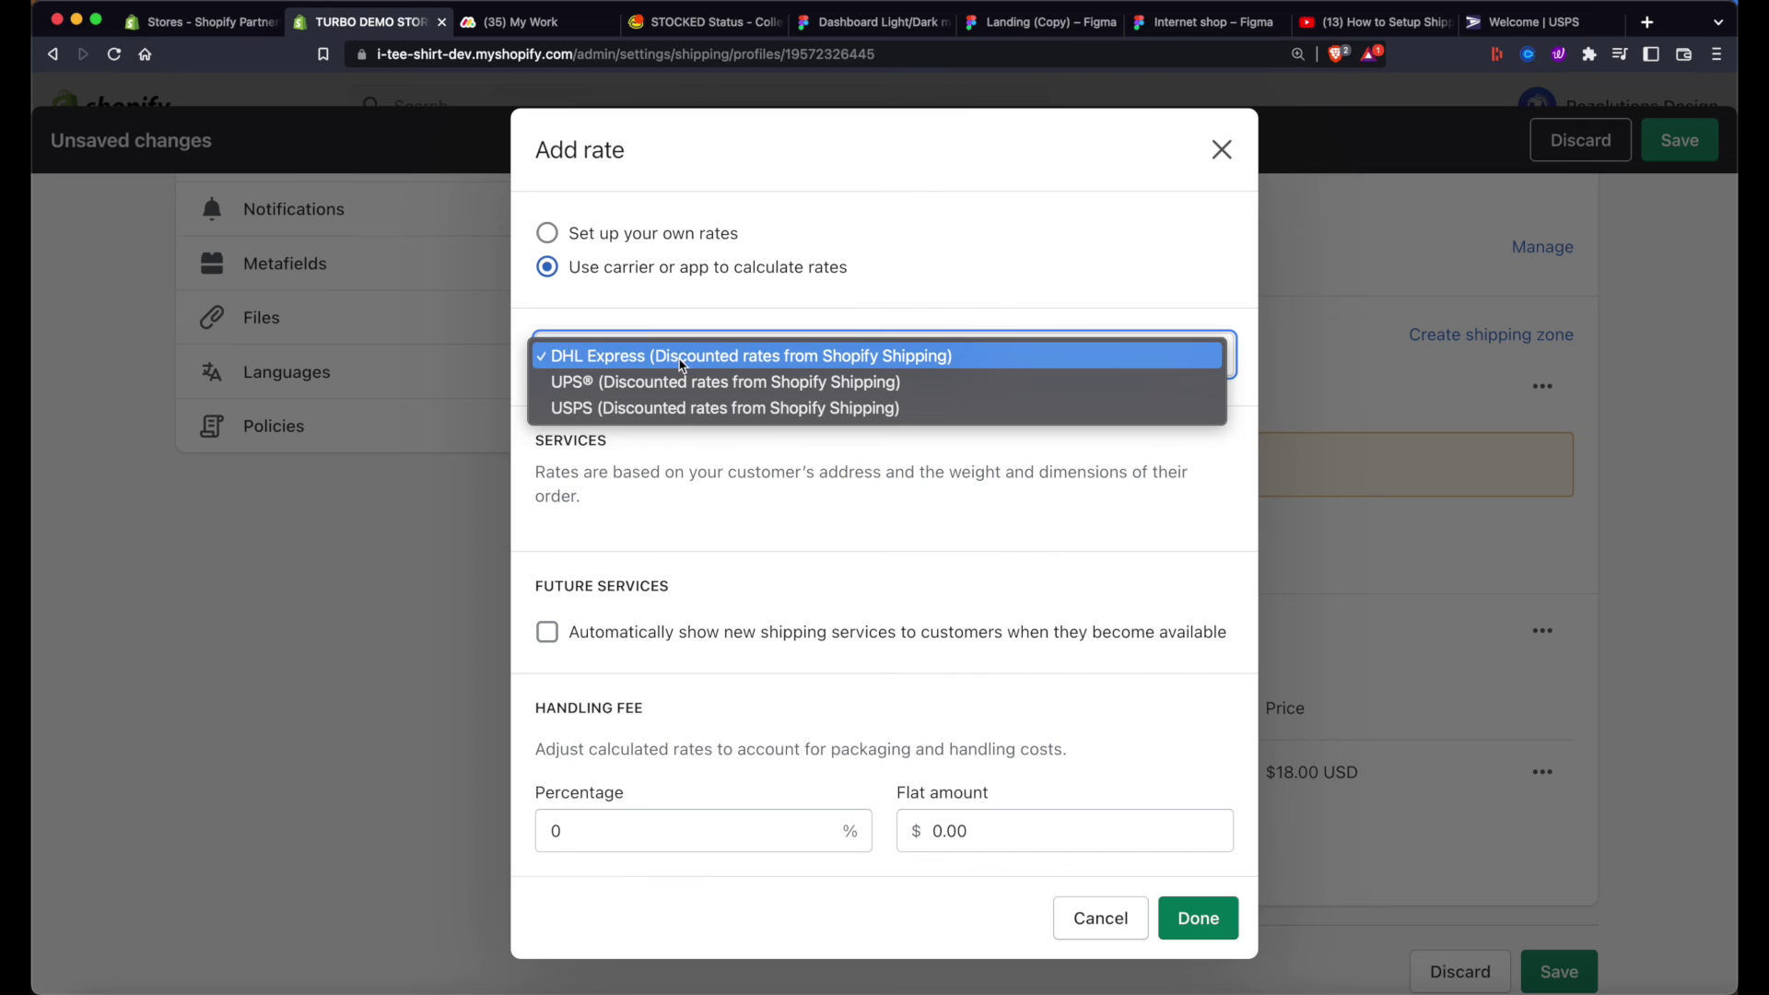
{"action": "left_click", "coordinate": [679, 408]}
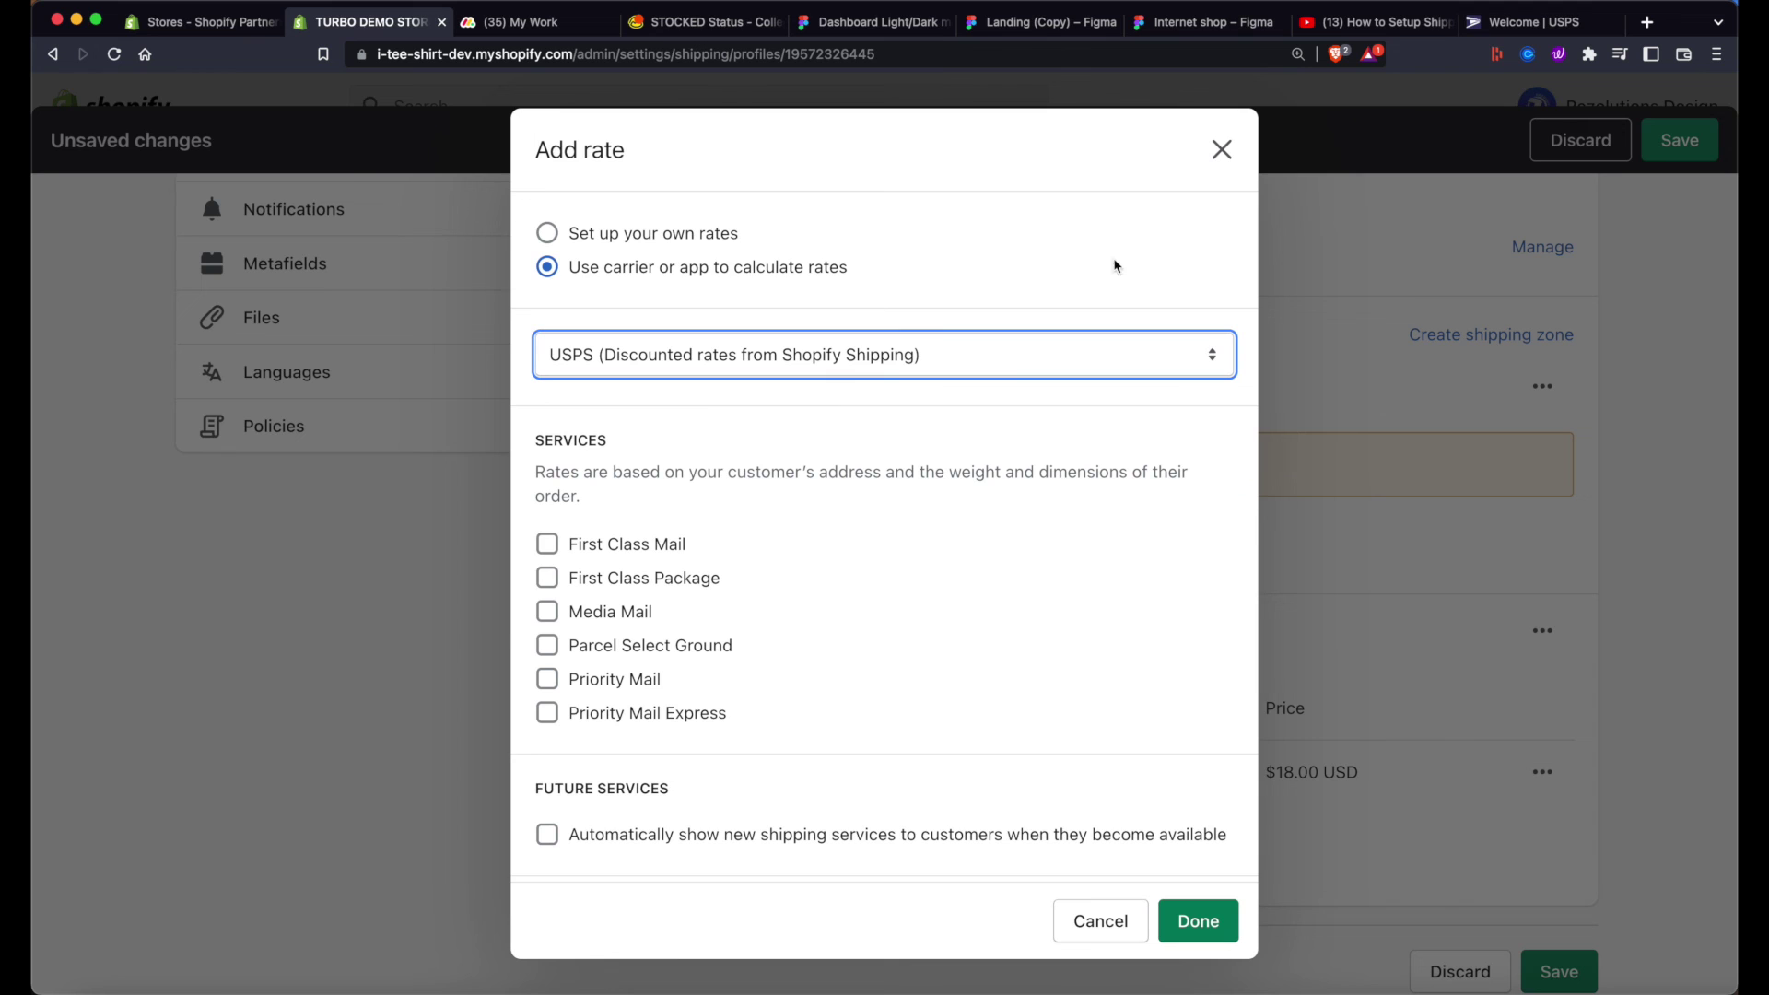
- Switch to the USPS site, open its postage price calculator and enter 33180 as the origin ZIP code and 33181 as the destination
{"action": "left_click", "coordinate": [1511, 26]}
{"action": "mouse_move", "coordinate": [678, 146]}
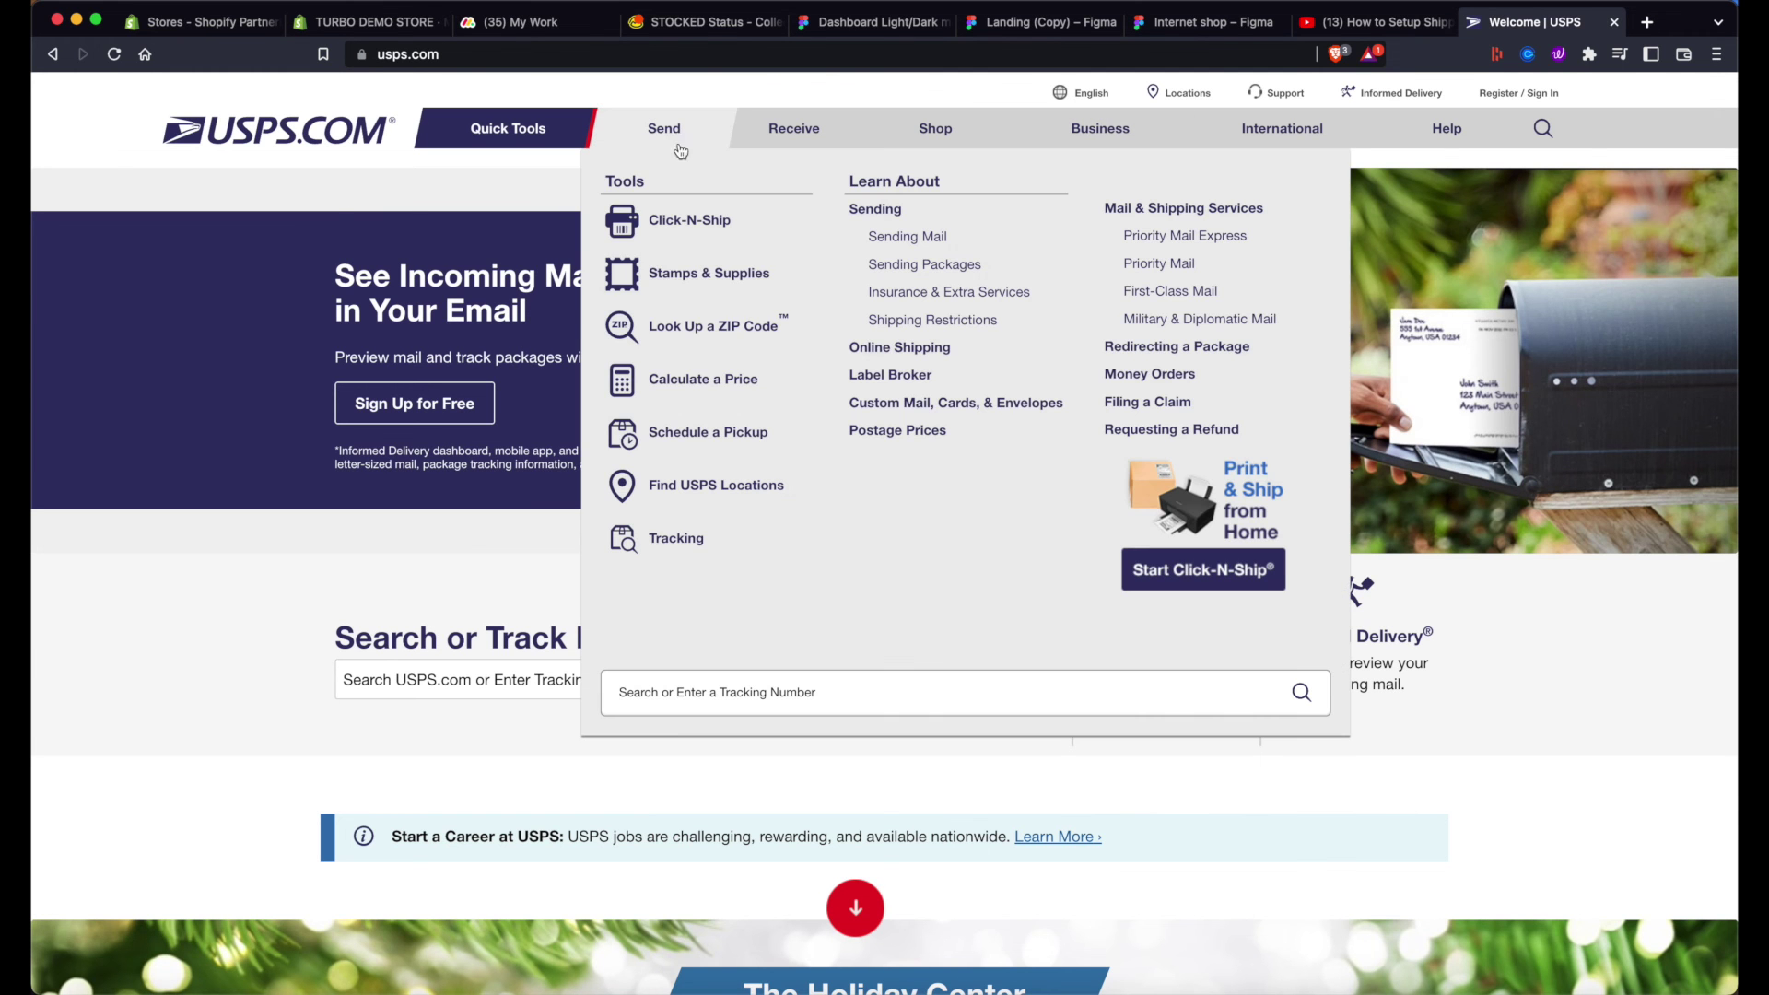
{"action": "left_click", "coordinate": [673, 385]}
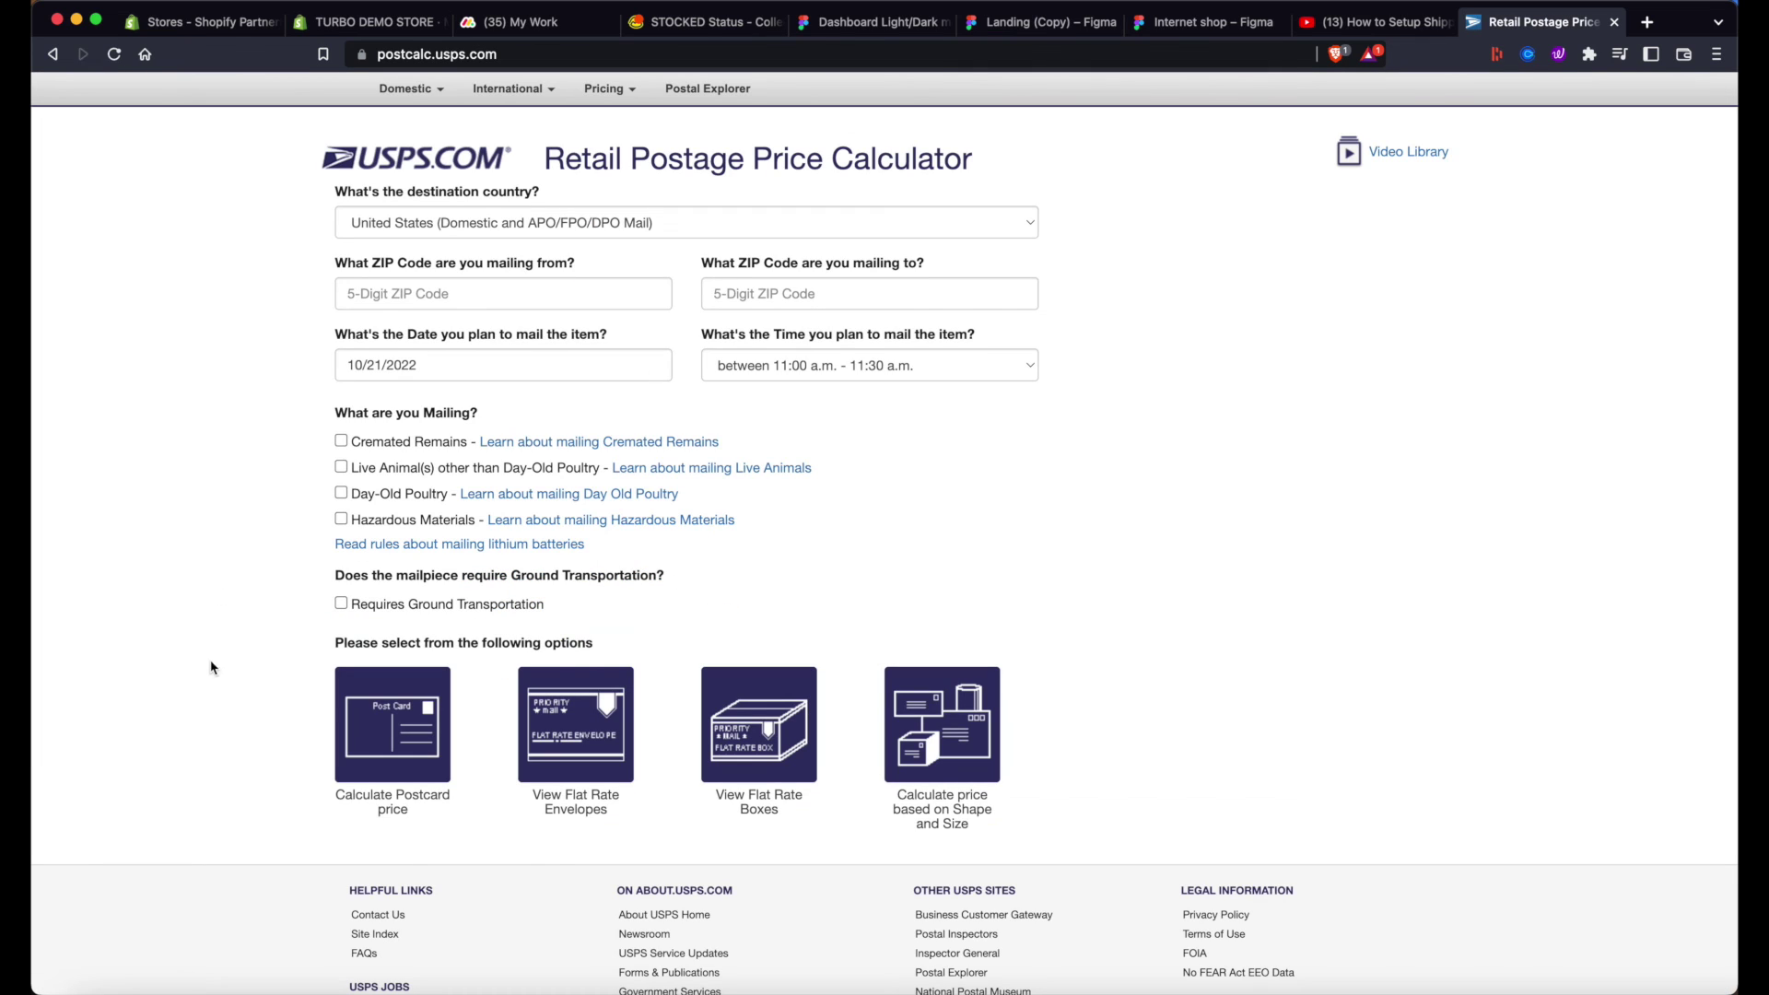
{"action": "left_click", "coordinate": [377, 297]}
{"action": "type", "text": "33180"}
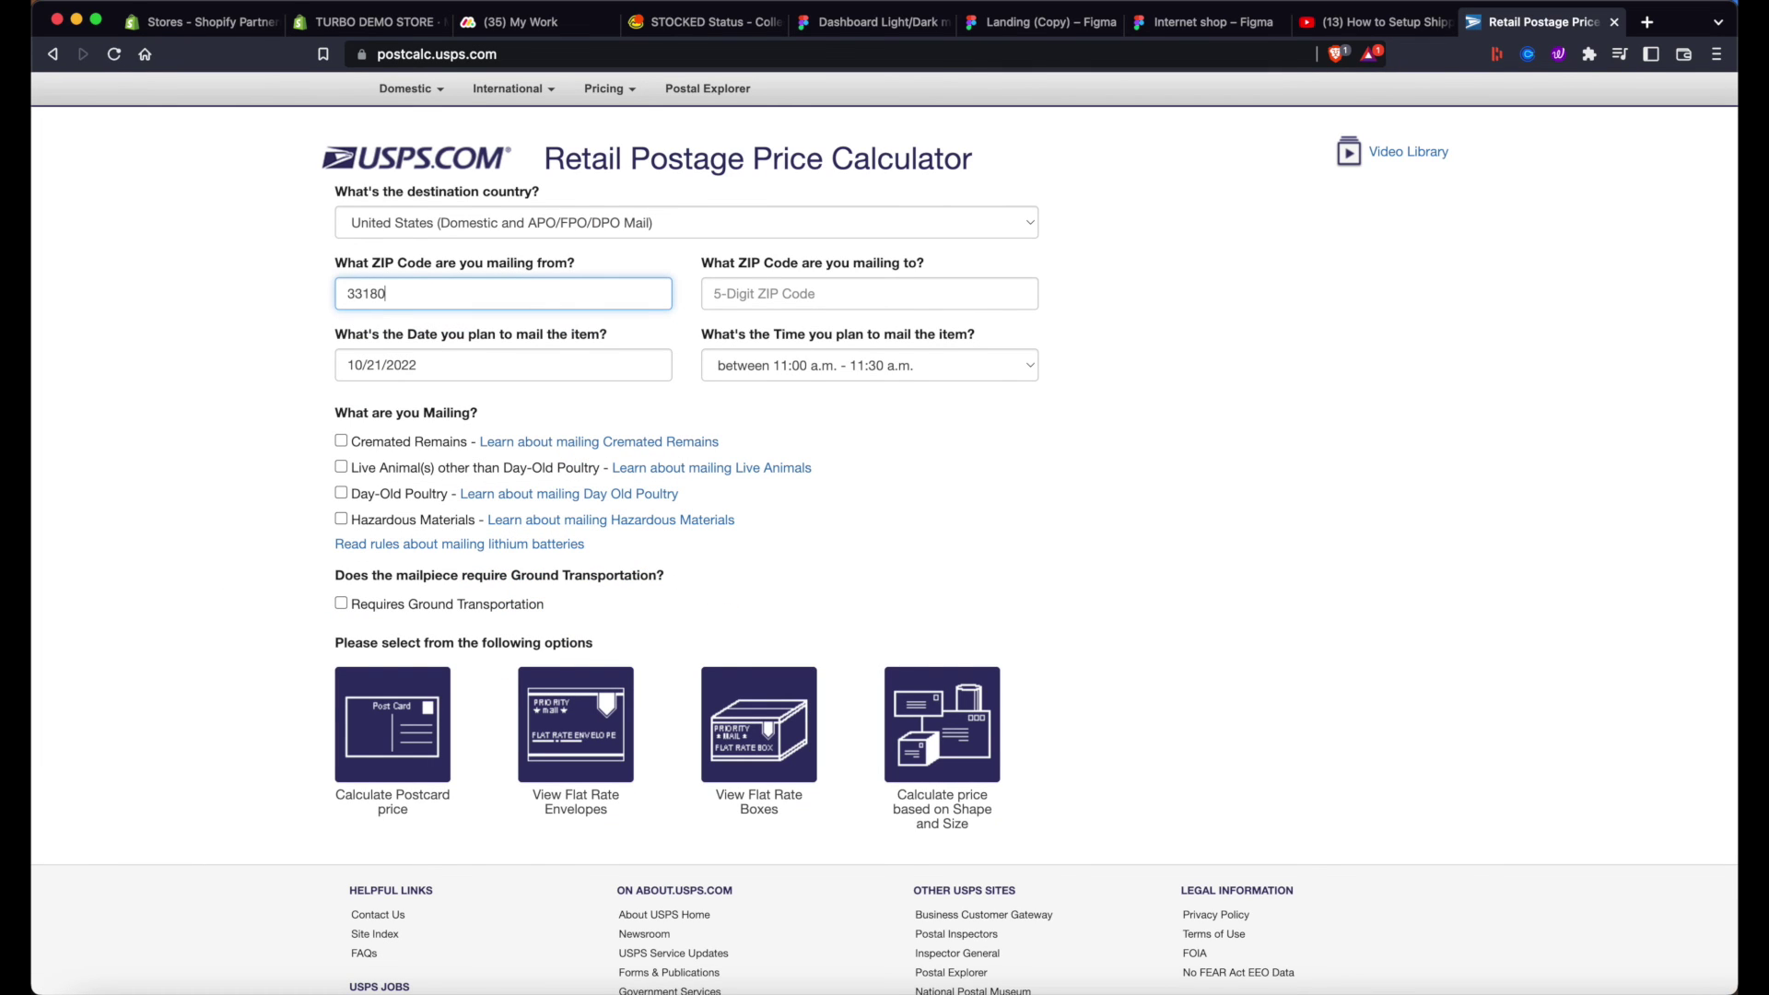
{"action": "left_click", "coordinate": [748, 293]}
{"action": "type", "text": "33181"}
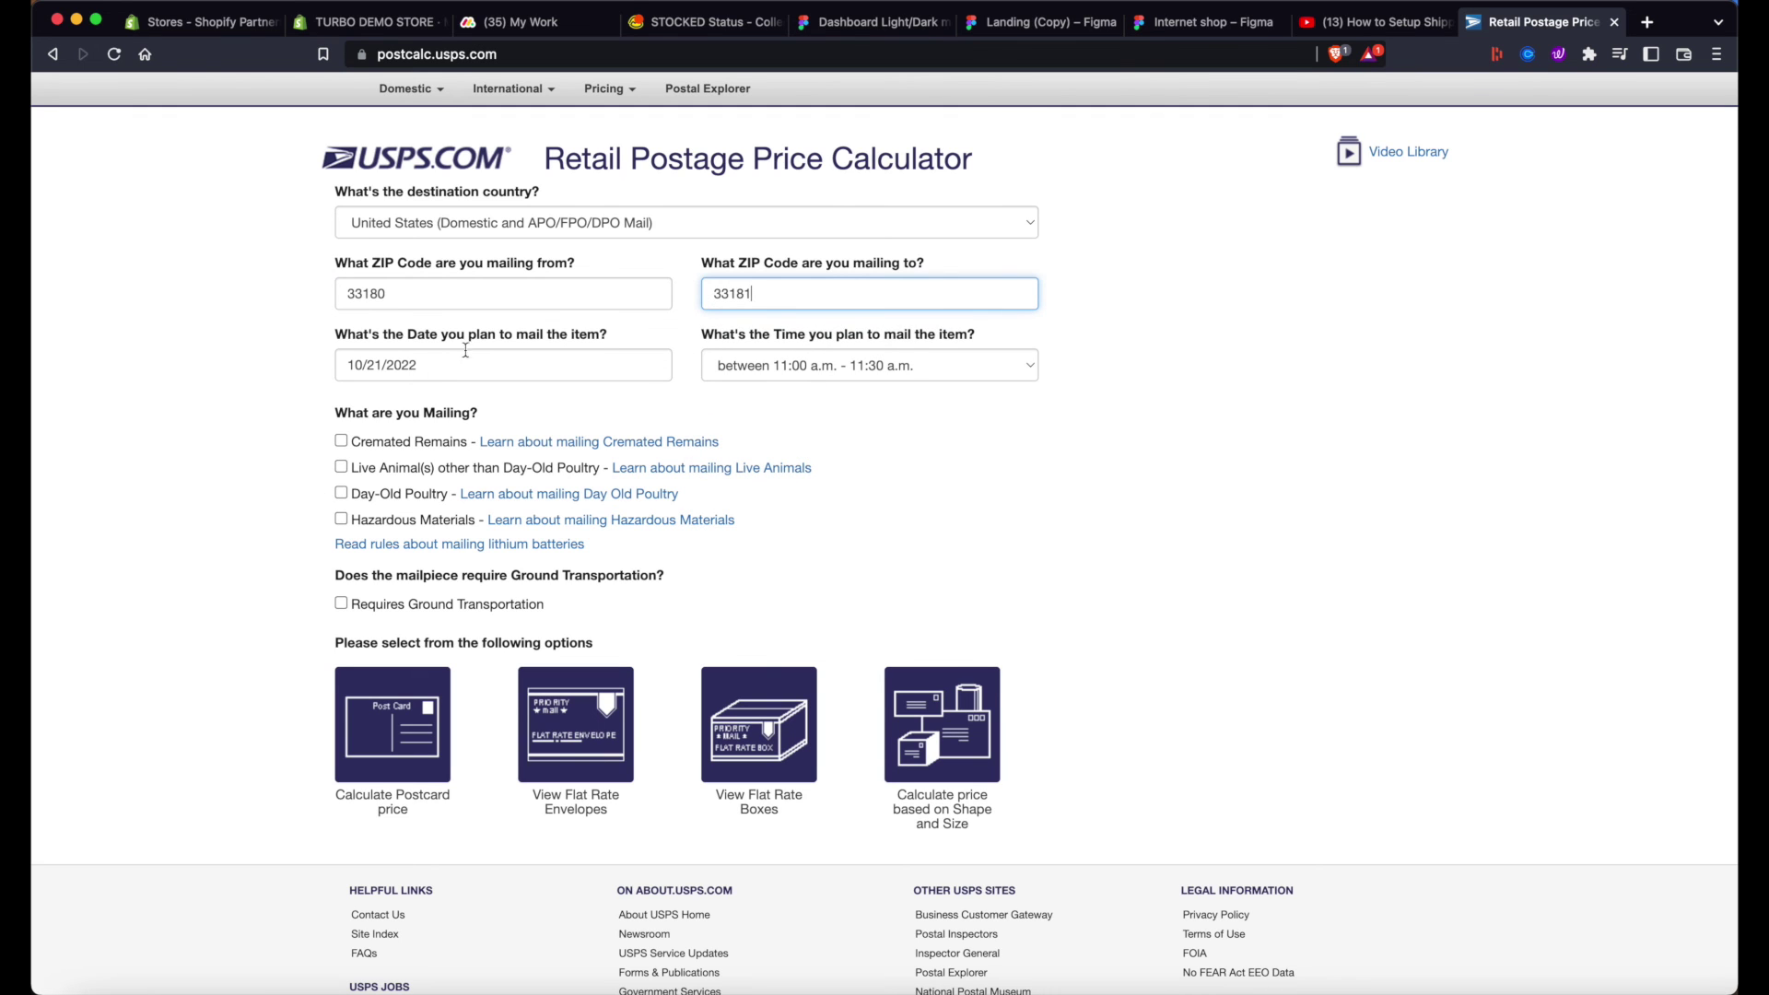
- Calculate the price based on shape and size, with a mail piece weight of 1 pound 0 ounces
{"action": "scroll", "coordinate": [355, 545], "scroll_direction": "down", "scroll_amount": 2}
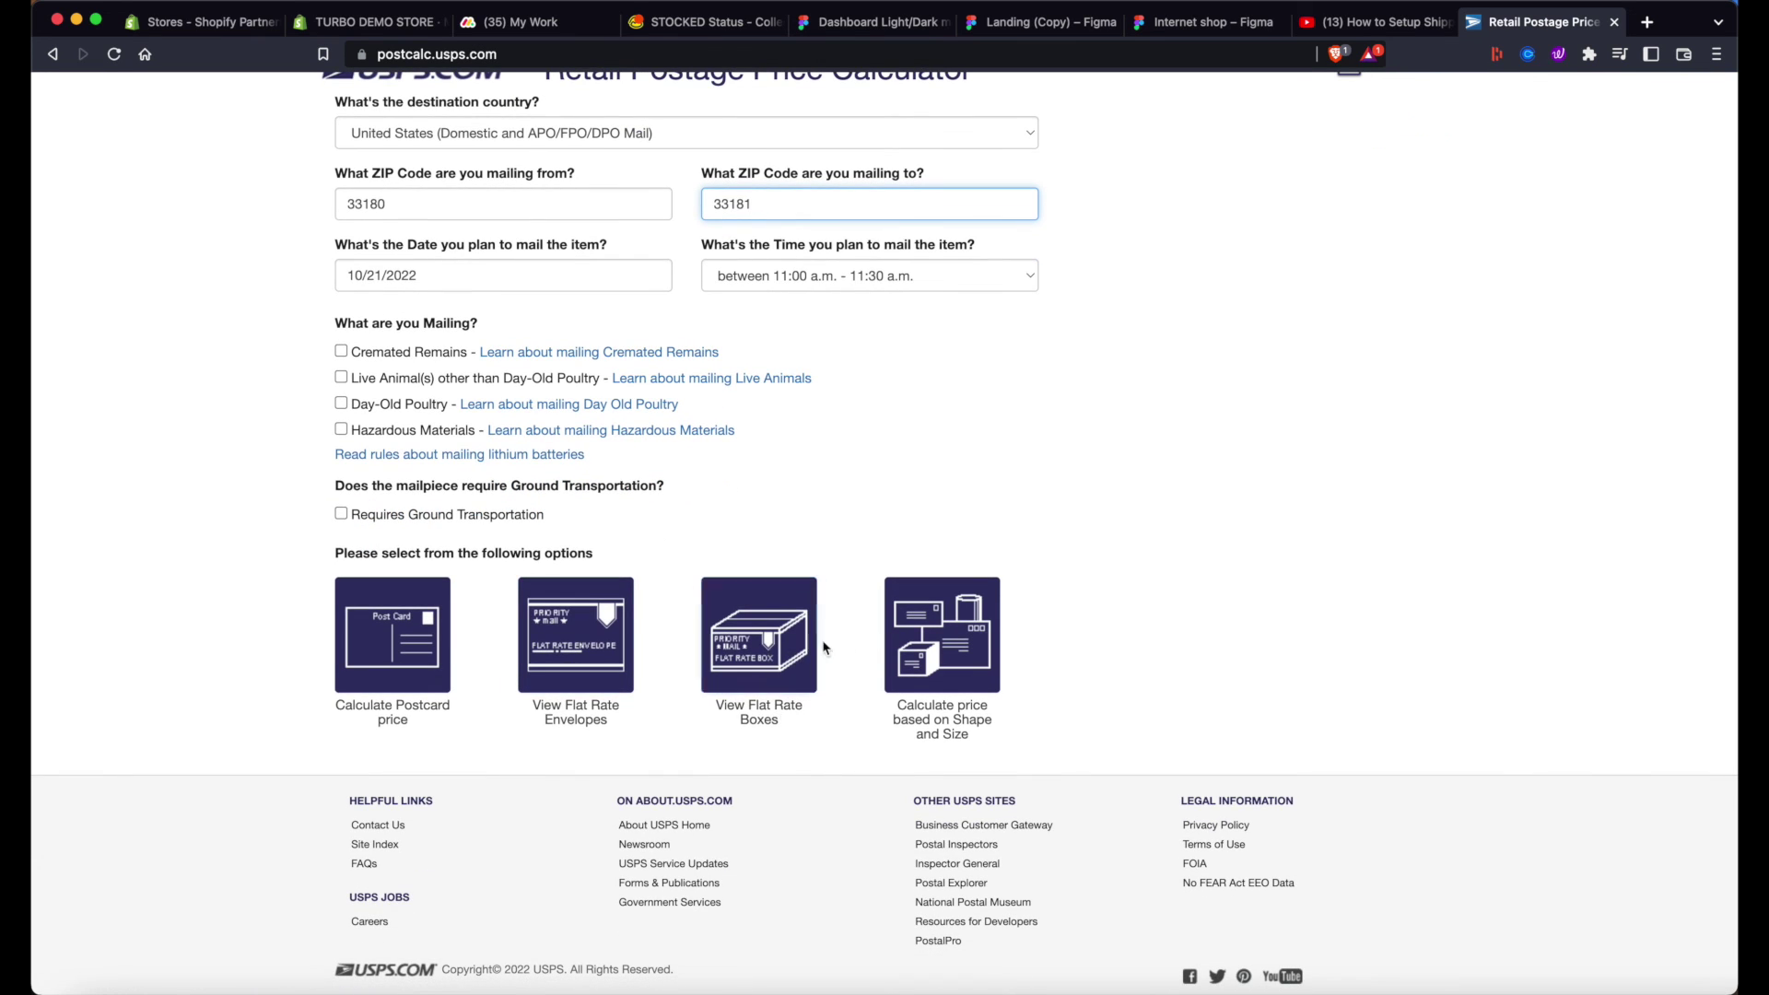
{"action": "left_click", "coordinate": [946, 665]}
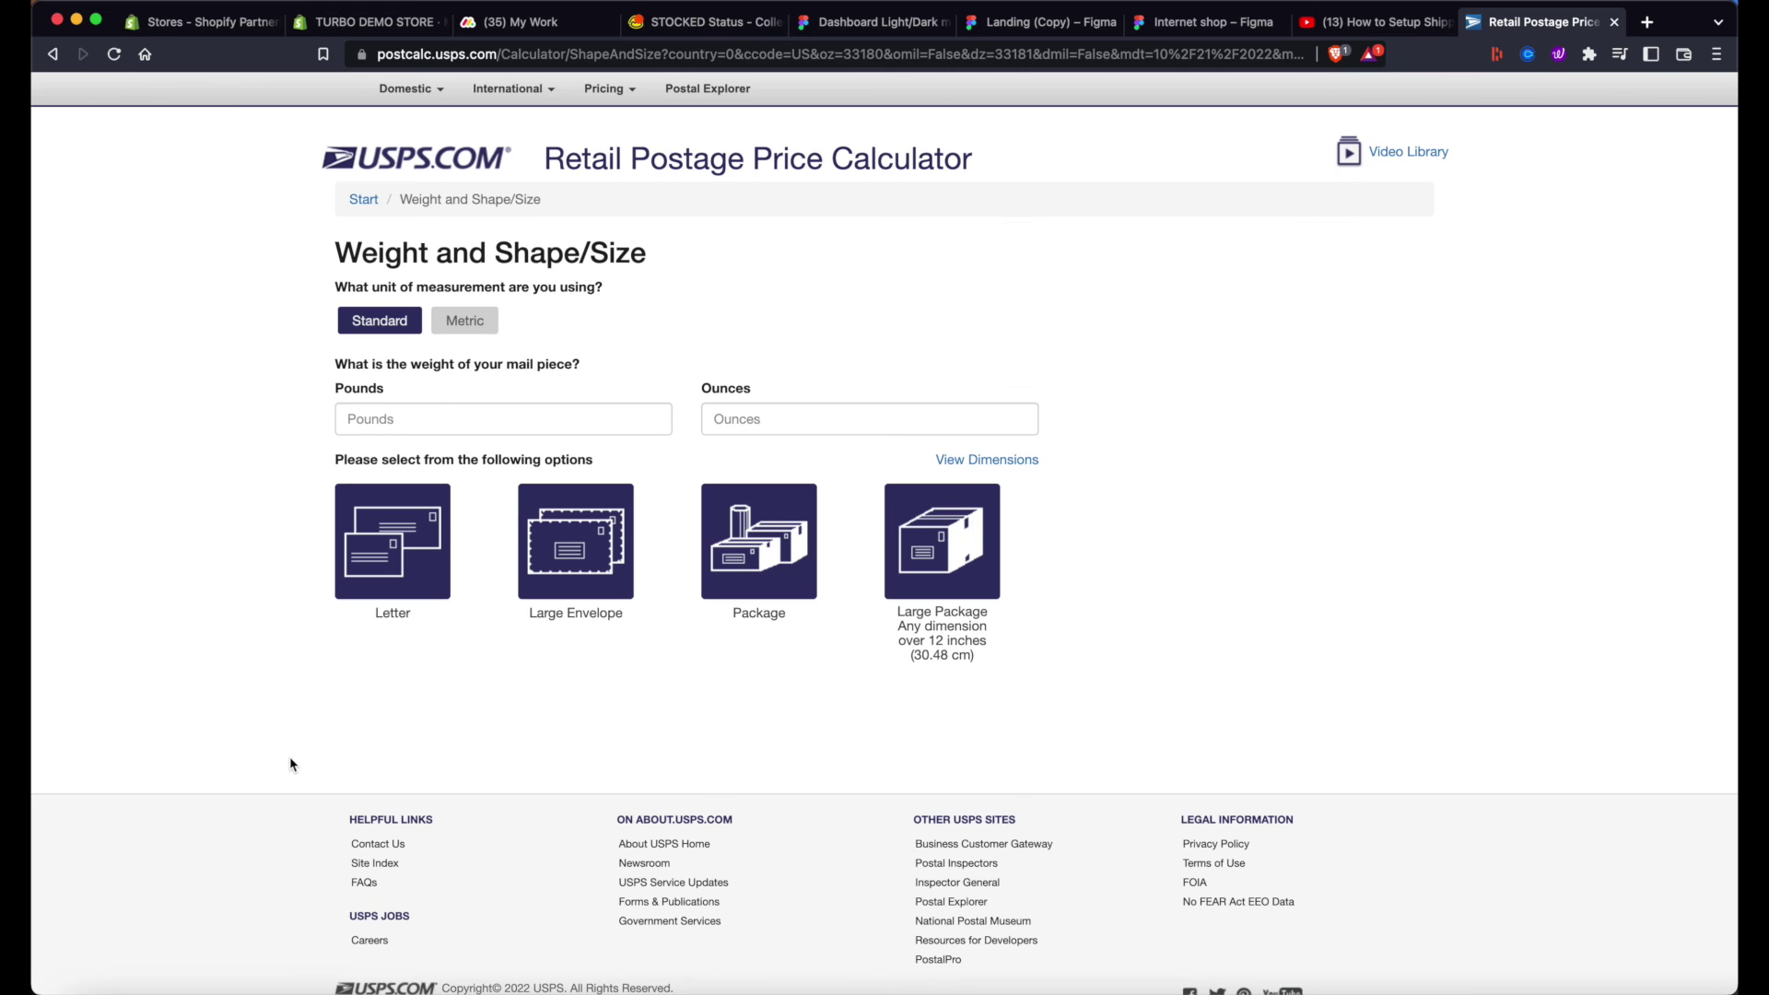
{"action": "left_click", "coordinate": [490, 427]}
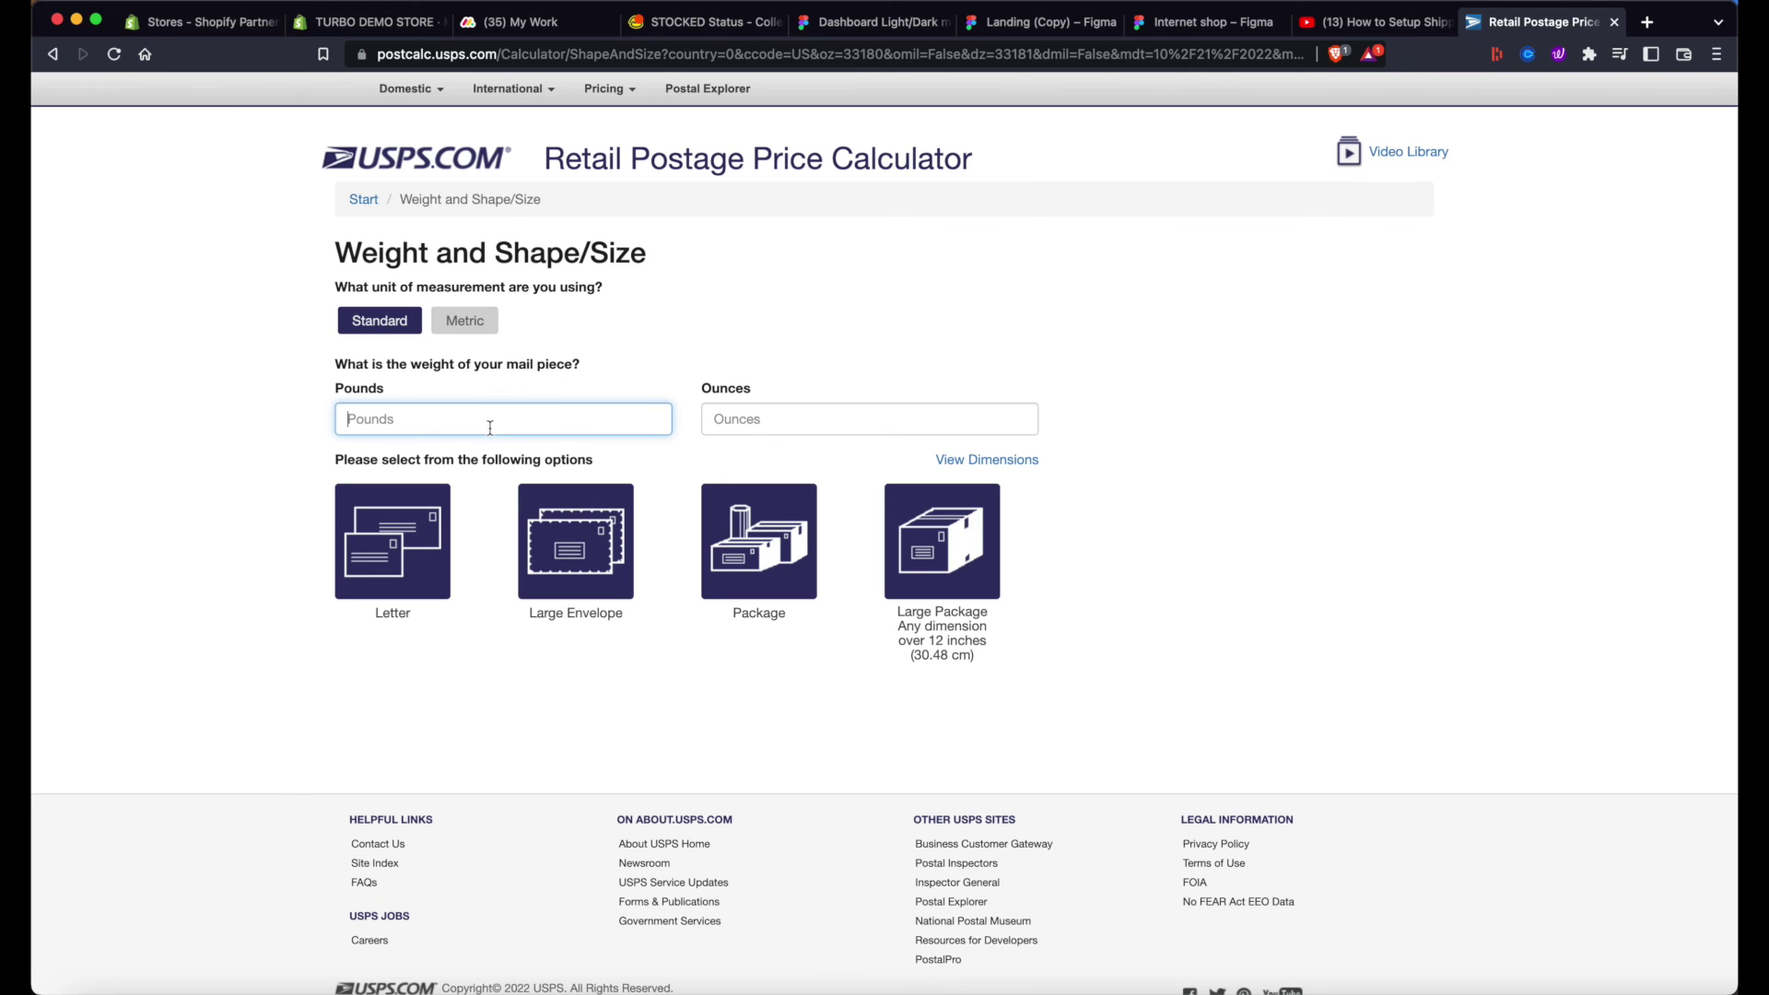
{"action": "type", "text": "1"}
{"action": "left_click", "coordinate": [204, 518]}
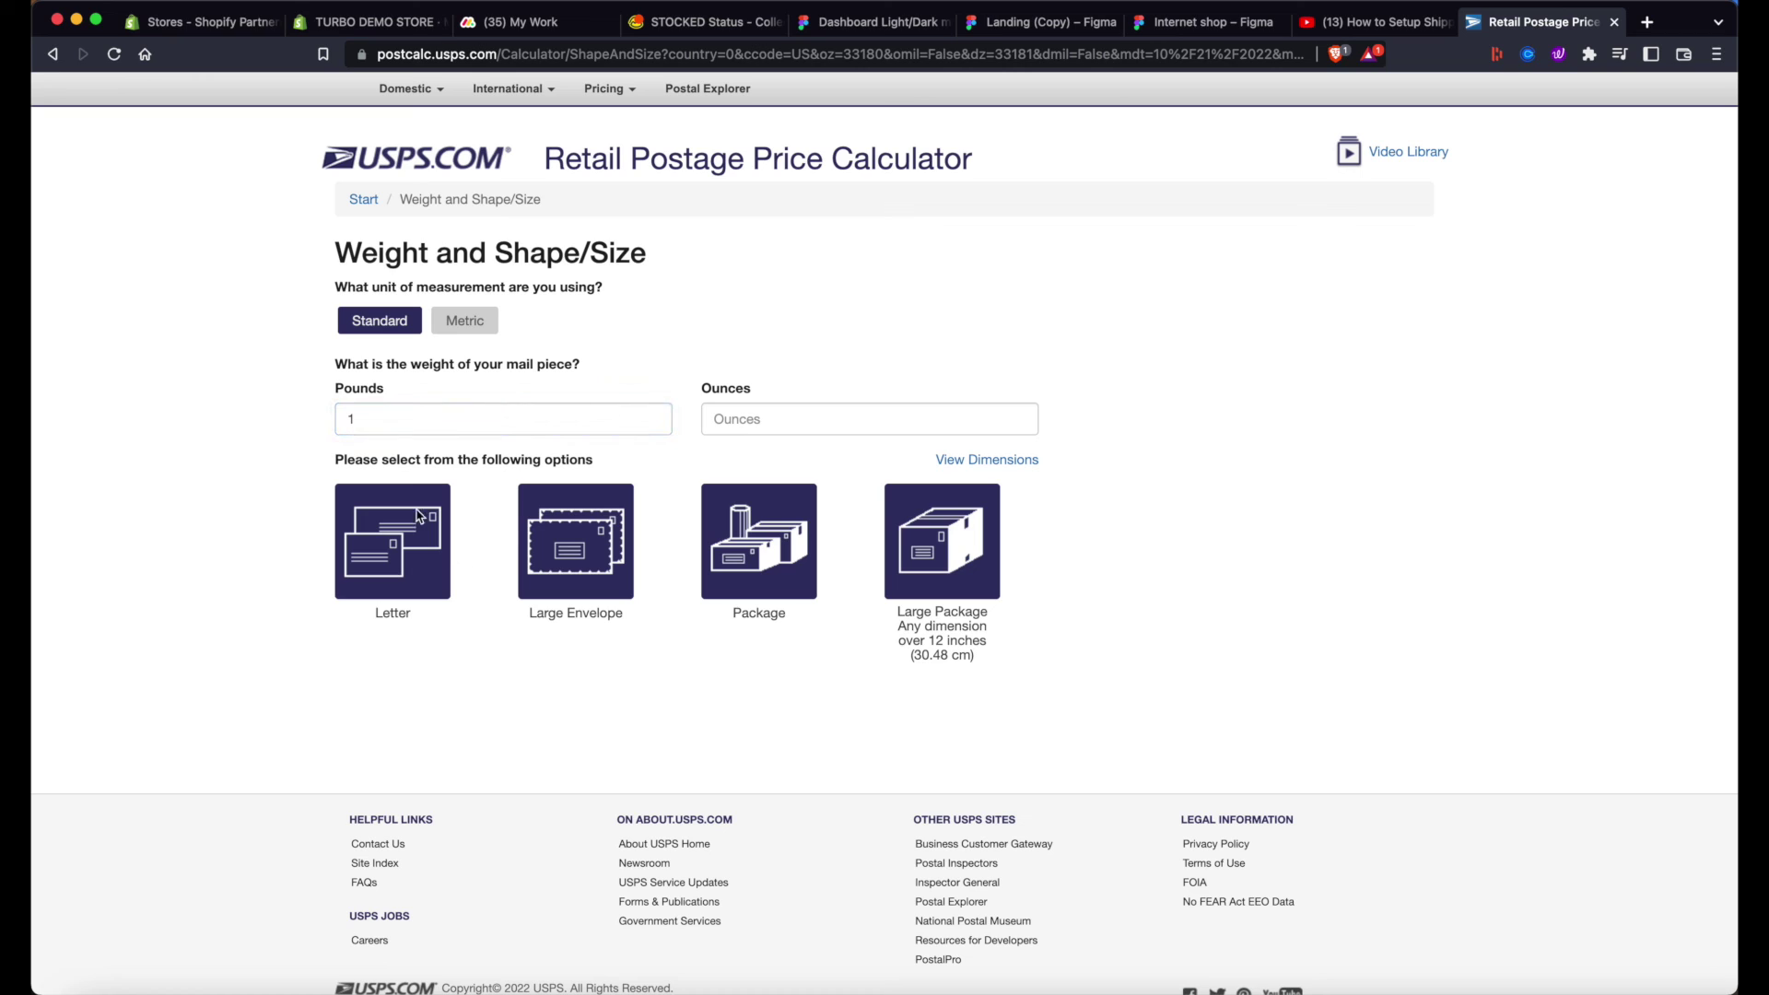
{"action": "left_click", "coordinate": [760, 418]}
{"action": "type", "text": "0"}
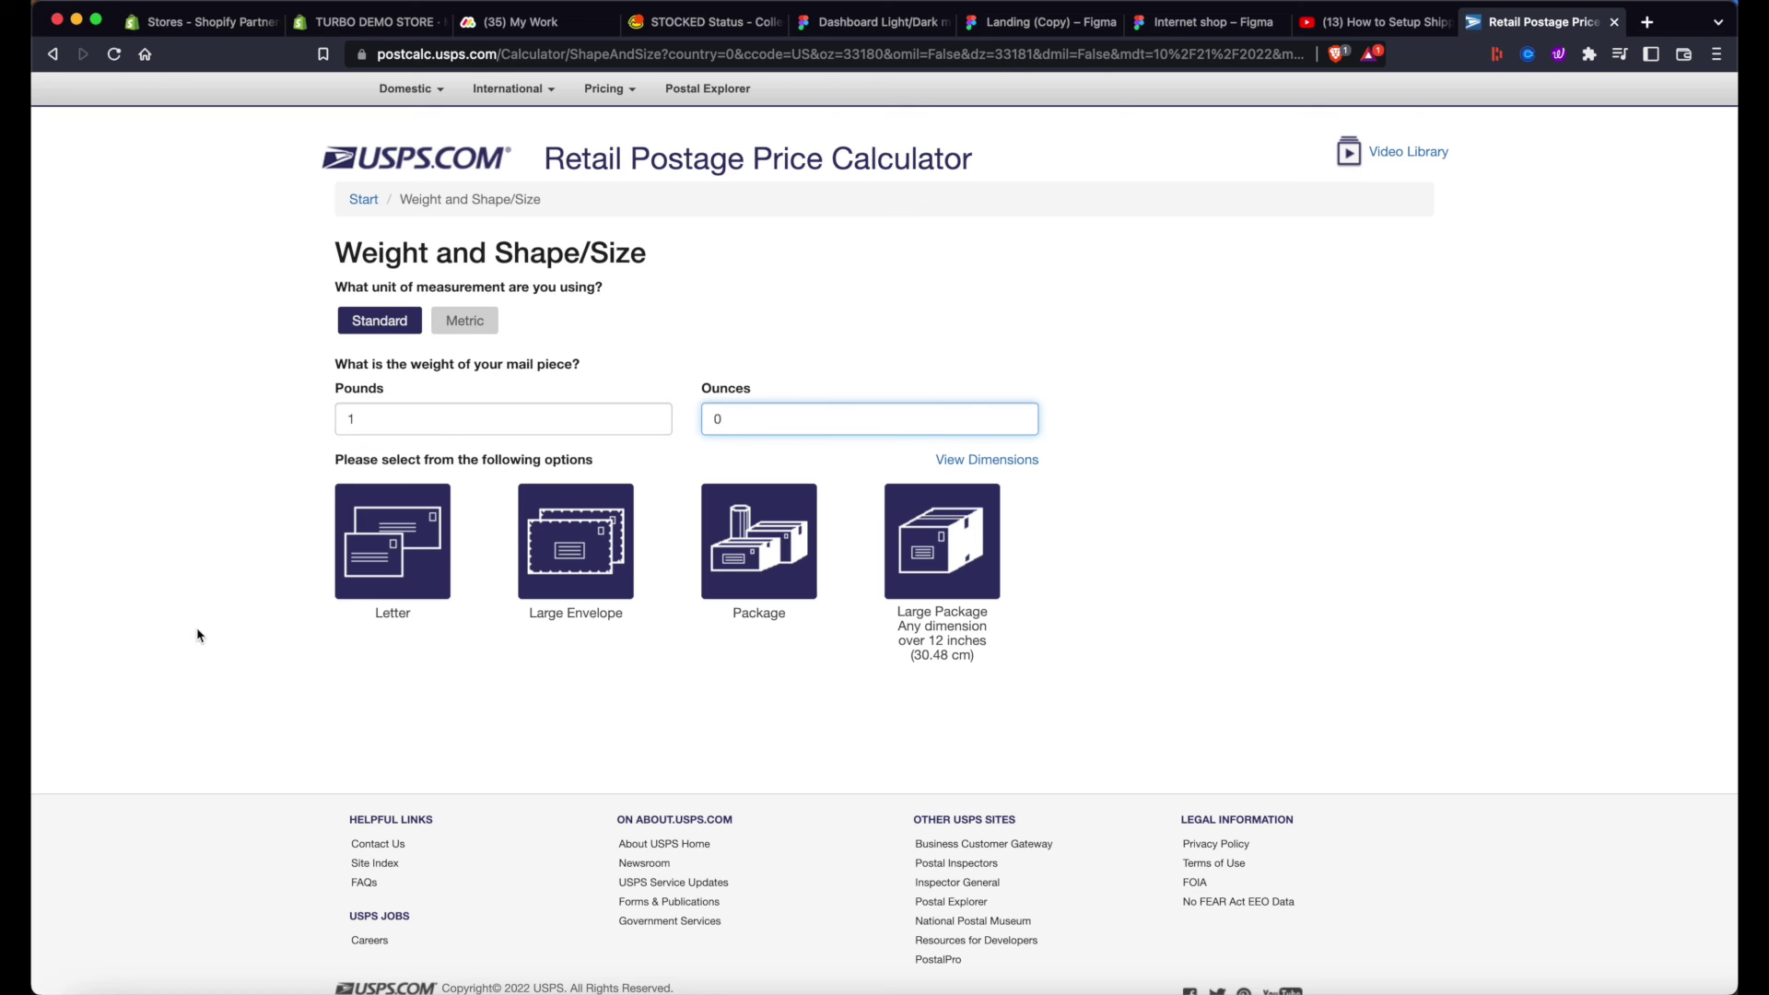
{"action": "left_click", "coordinate": [200, 635]}
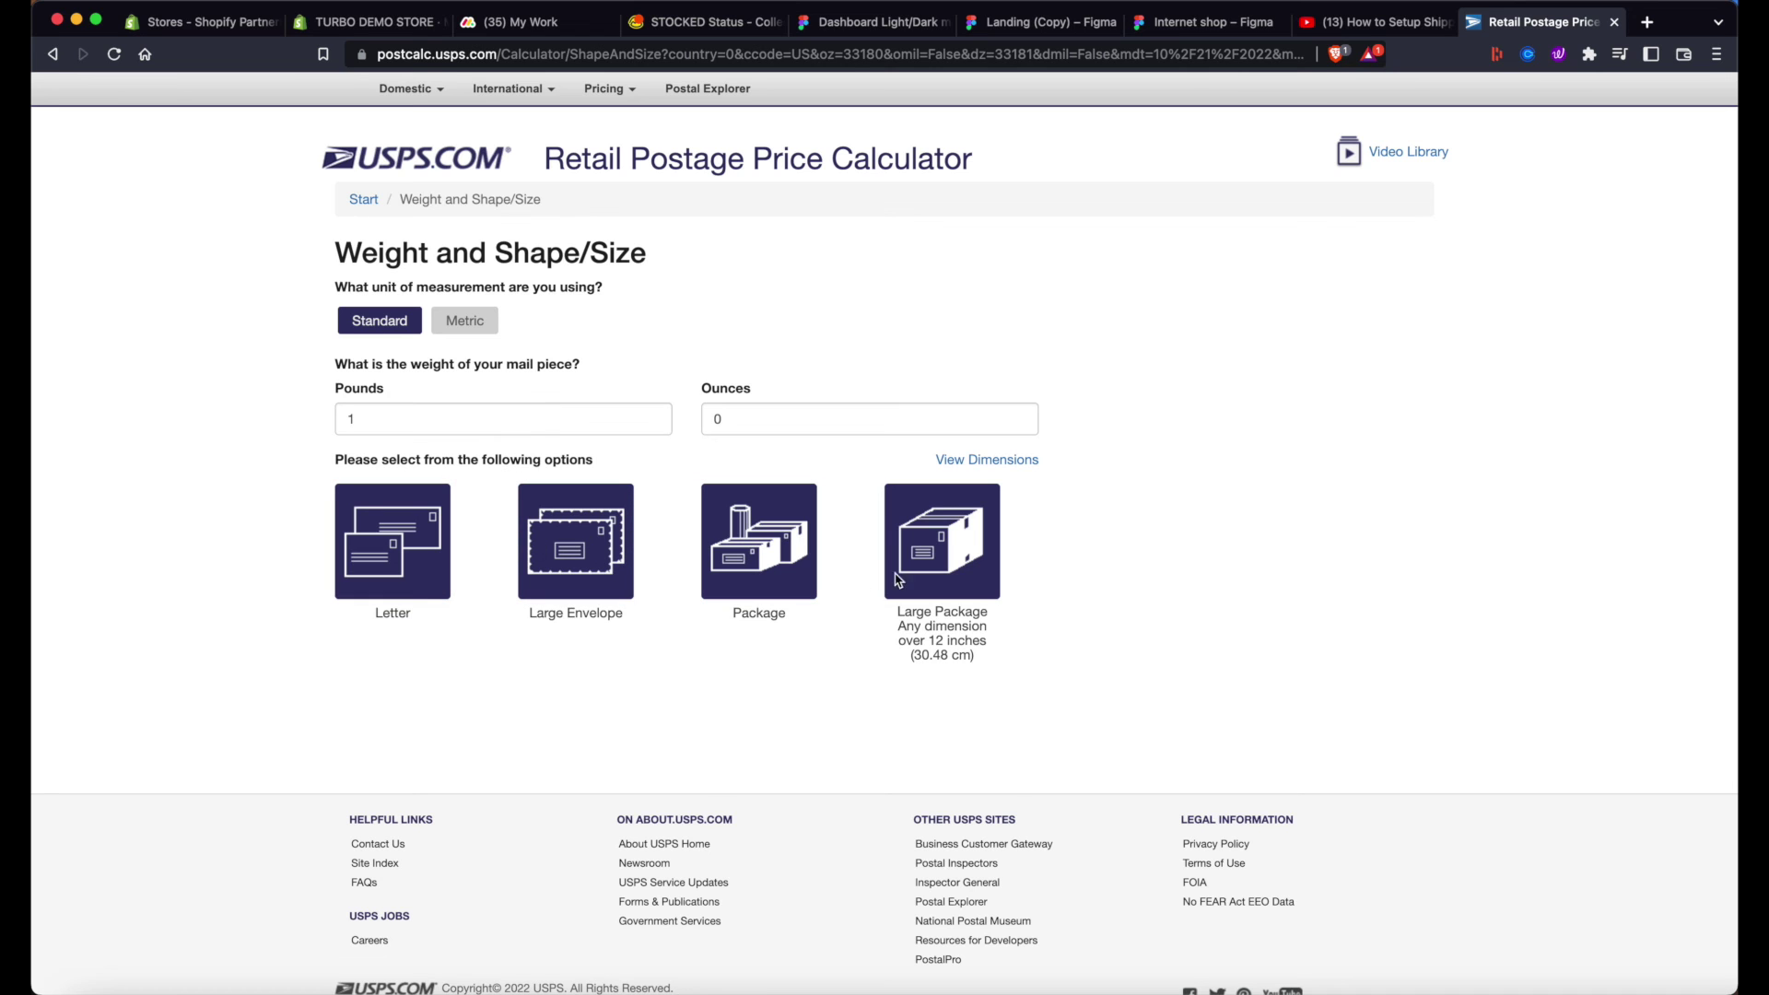
- Choose Package as the mail piece type and review the prices and delivery days of the listed mail services
{"action": "left_click", "coordinate": [751, 552]}
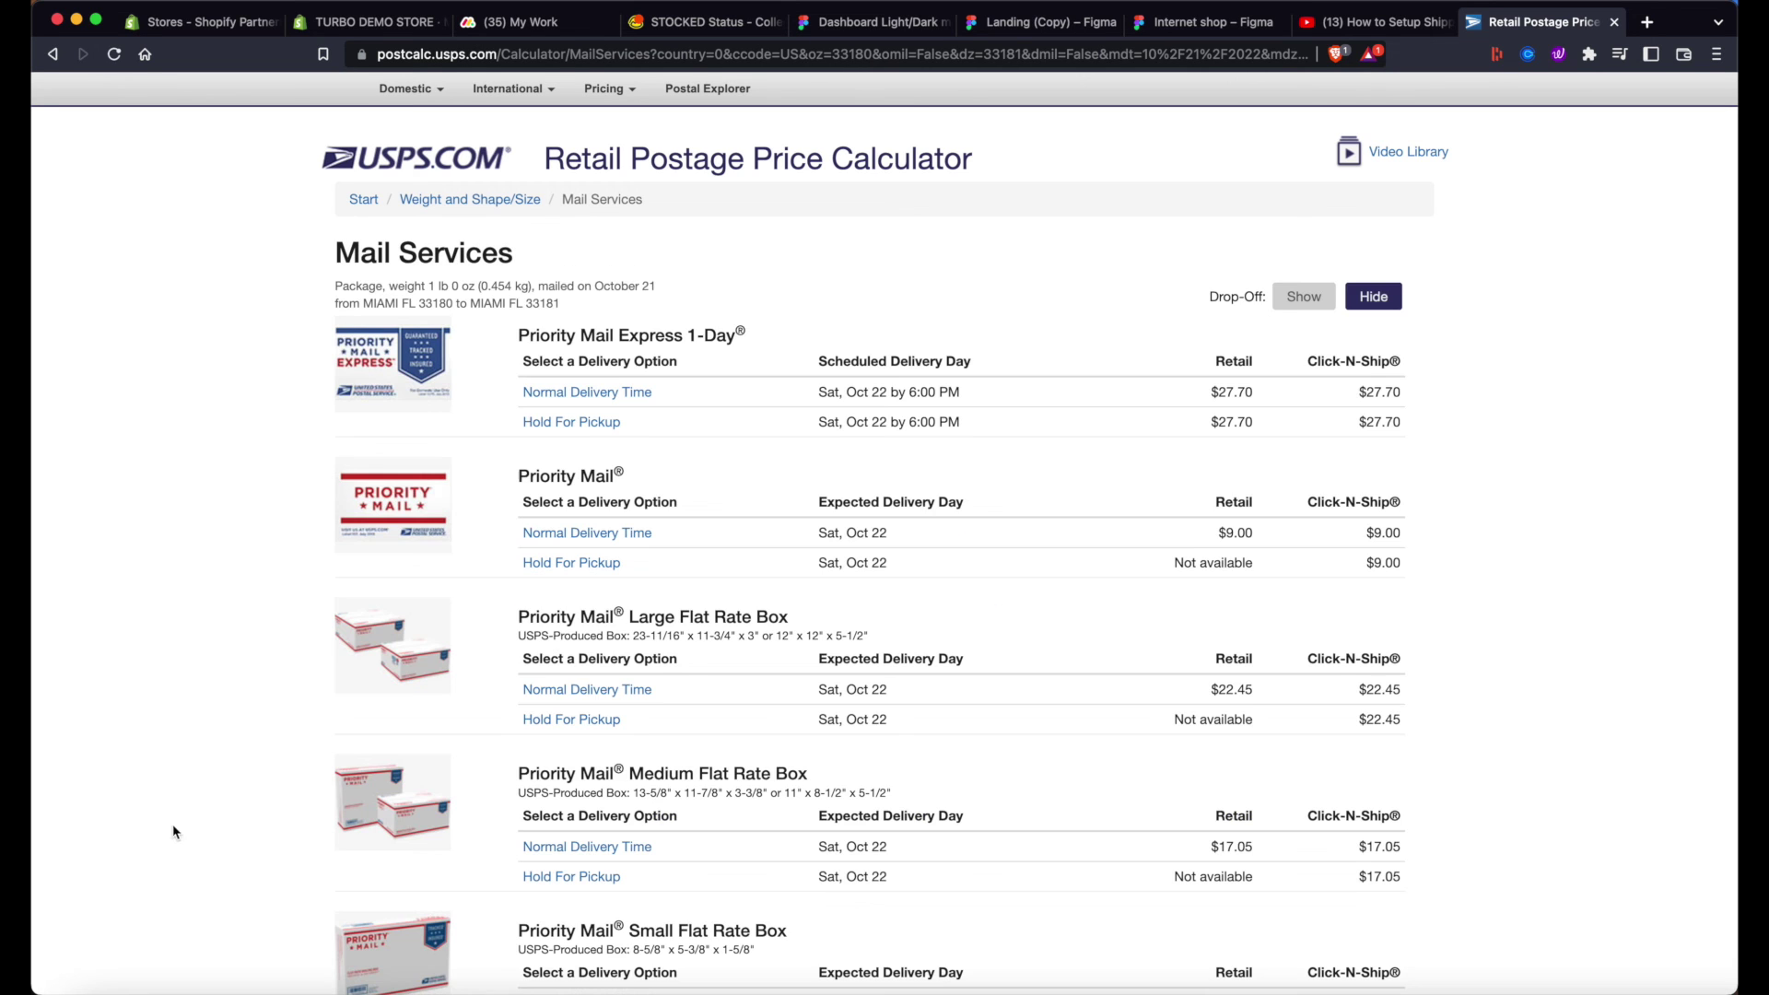
{"action": "scroll", "coordinate": [181, 830], "scroll_direction": "down", "scroll_amount": 5}
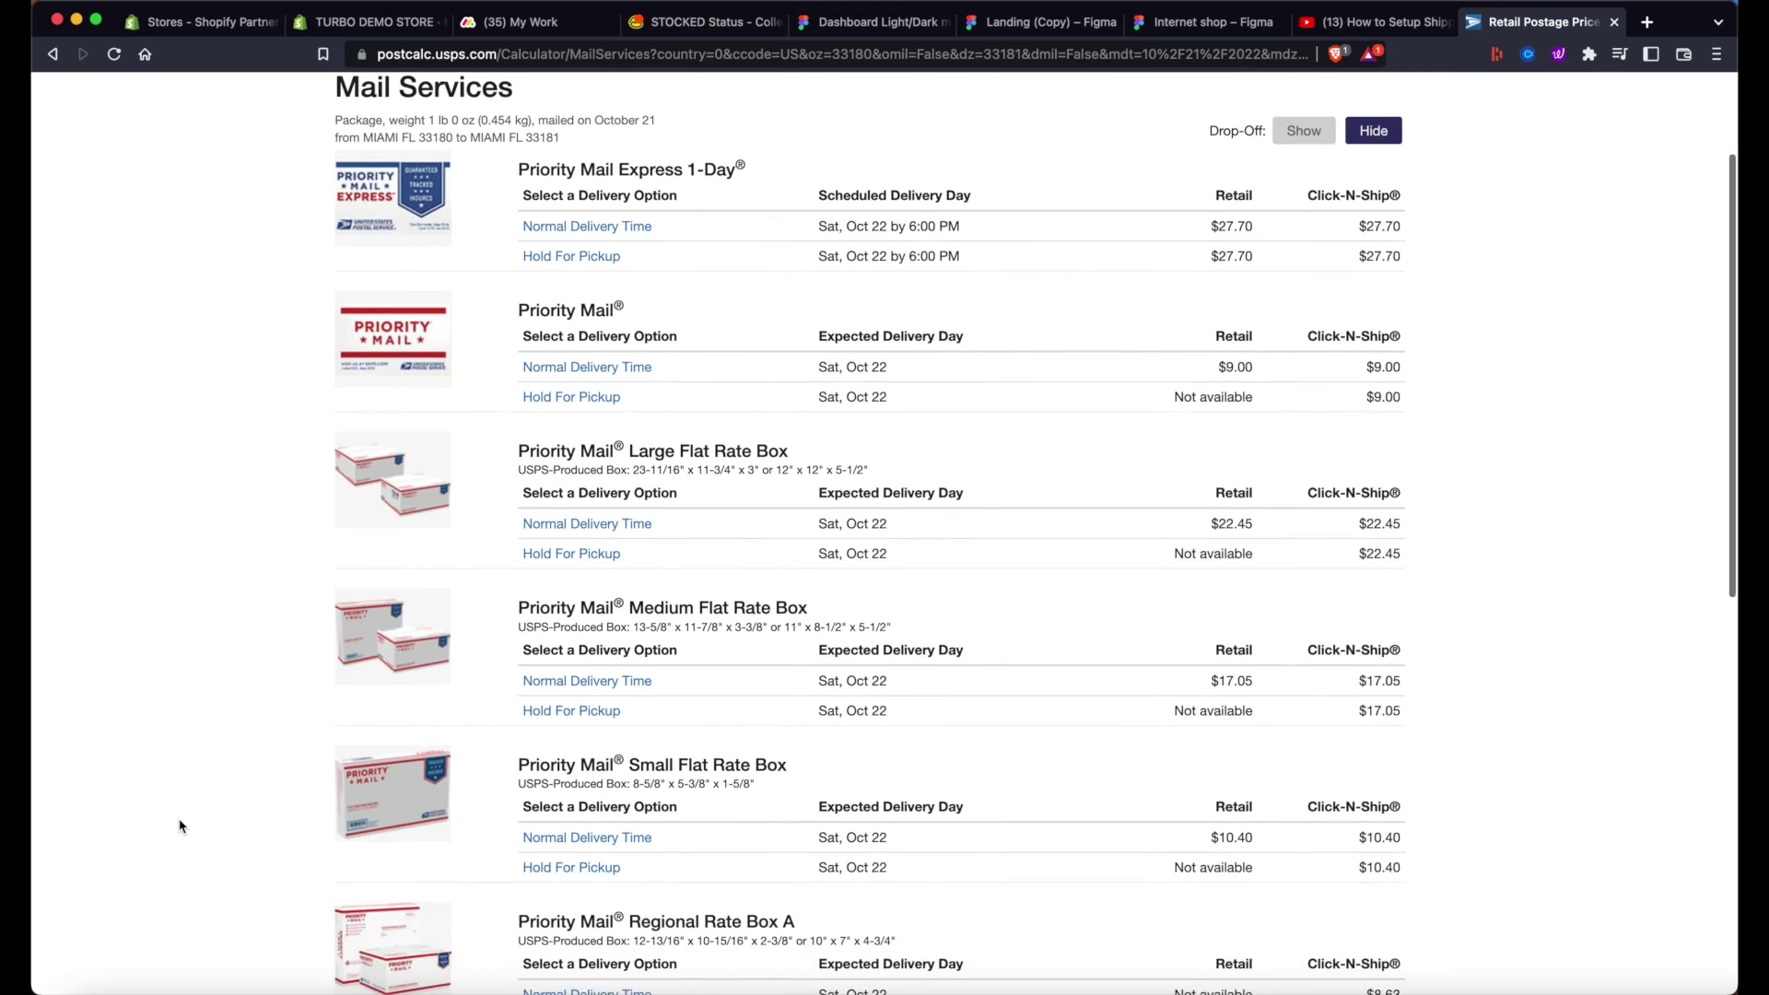
{"action": "scroll", "coordinate": [178, 827], "scroll_direction": "up", "scroll_amount": 3}
{"action": "scroll", "coordinate": [178, 827], "scroll_direction": "down", "scroll_amount": 1}
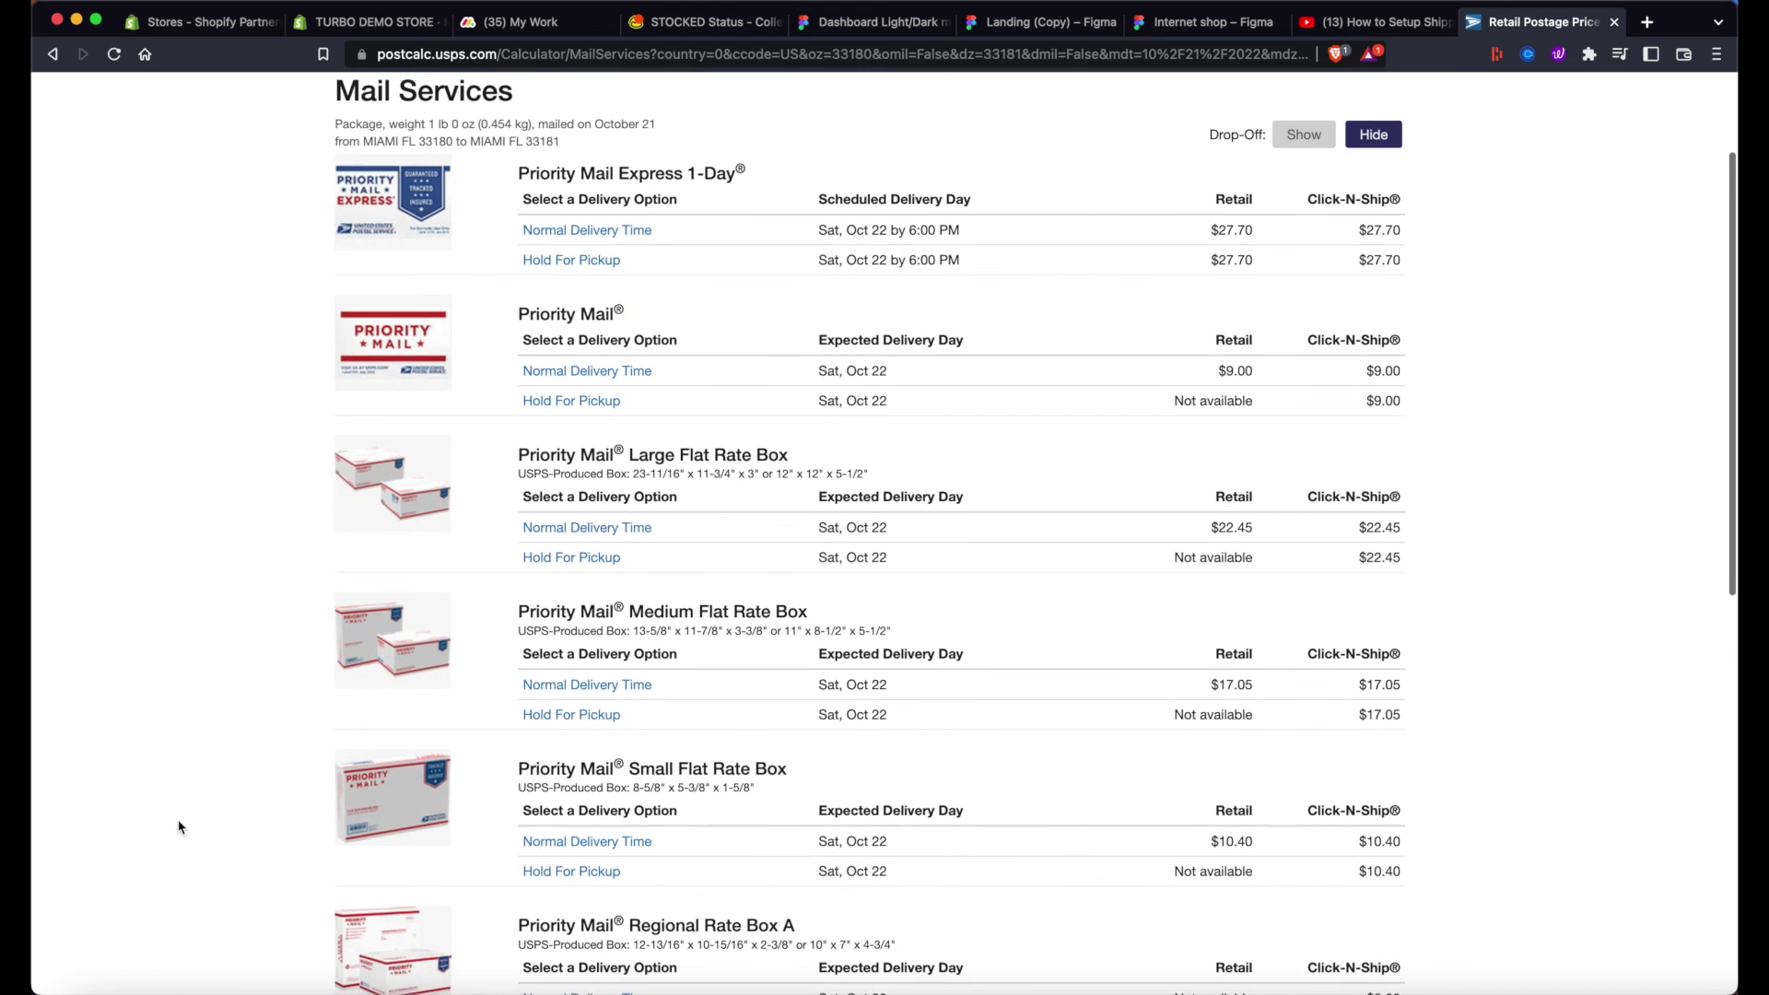
{"action": "scroll", "coordinate": [281, 765], "scroll_direction": "down", "scroll_amount": 4}
{"action": "scroll", "coordinate": [281, 769], "scroll_direction": "down", "scroll_amount": 10}
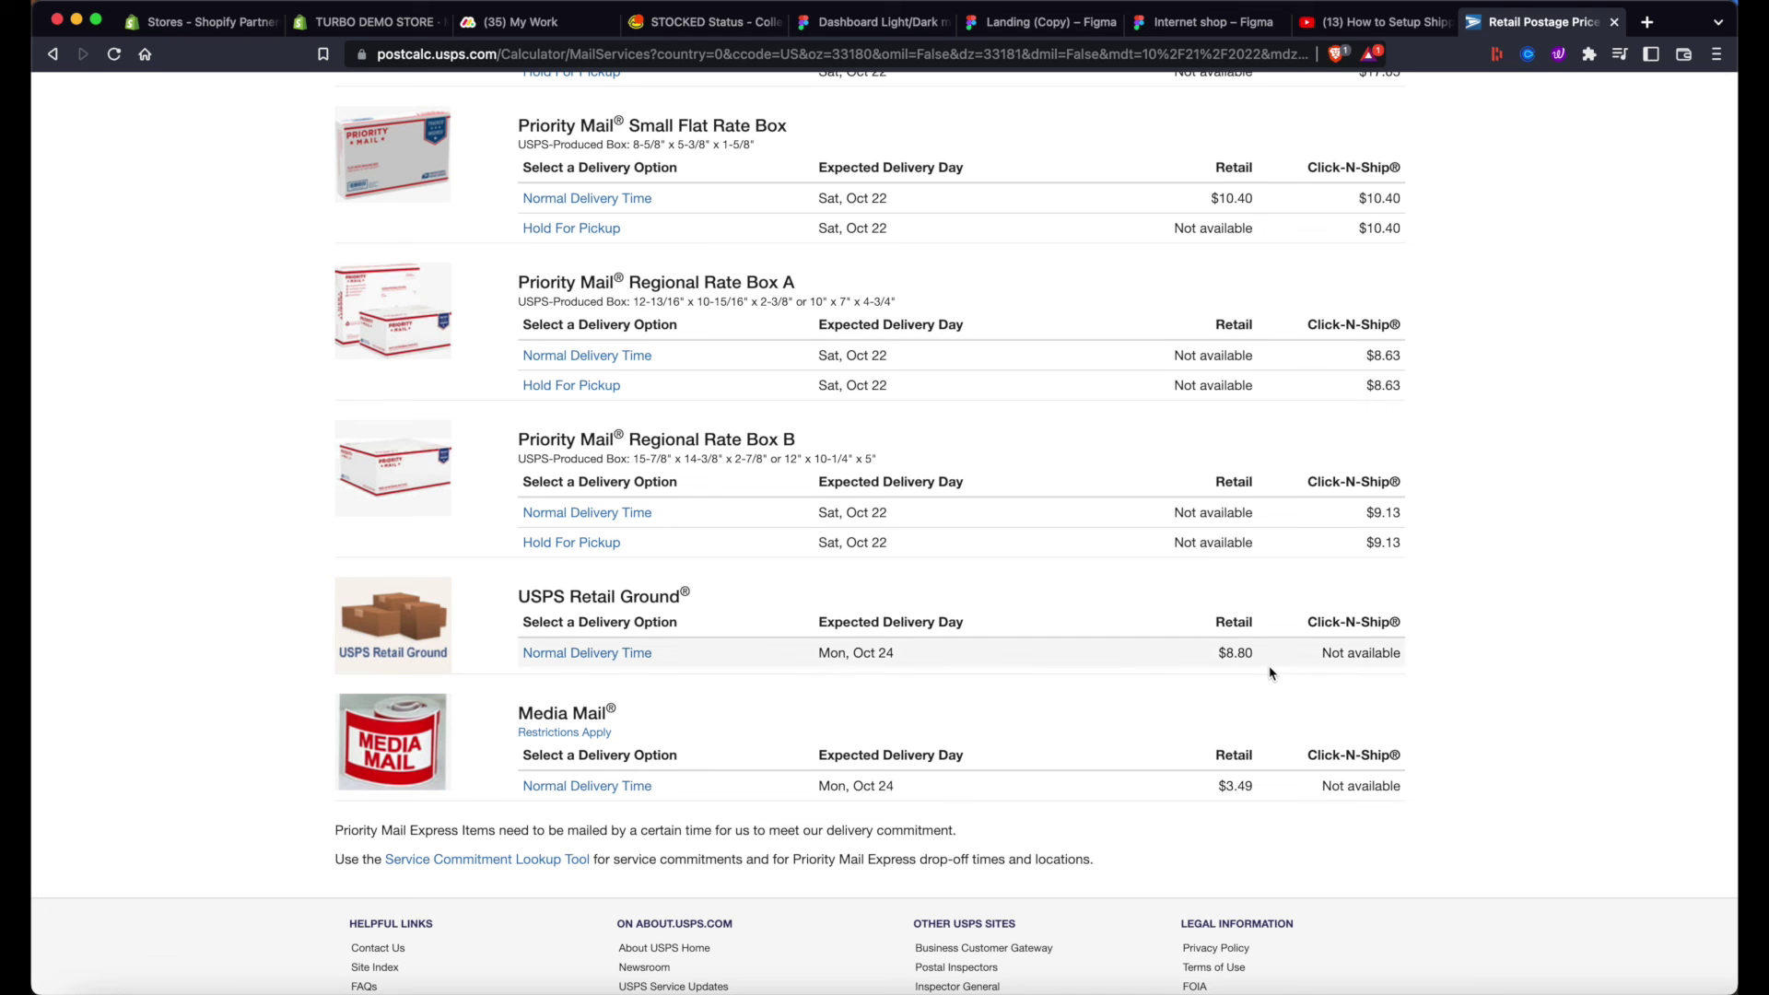
- Switch back to the Shopify store admin and enable the Parcel Select Ground service for the new USPS rate
{"action": "left_click", "coordinate": [368, 22]}
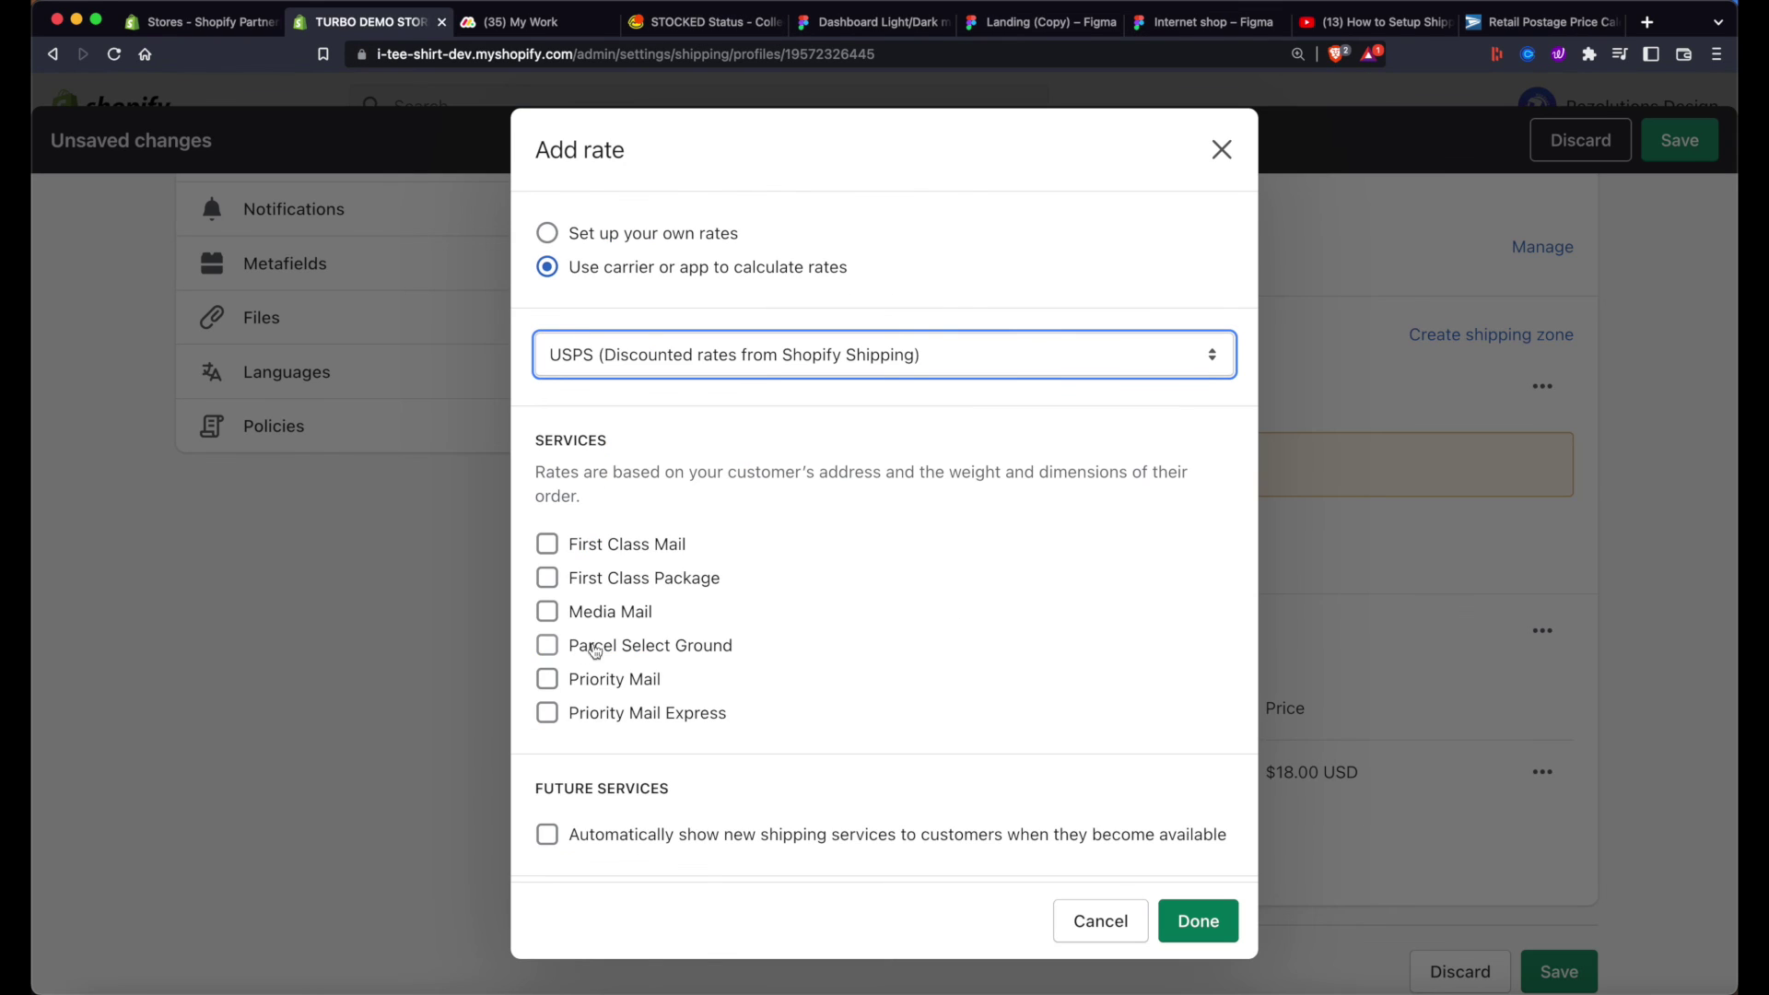
{"action": "scroll", "coordinate": [590, 643], "scroll_direction": "down", "scroll_amount": 3}
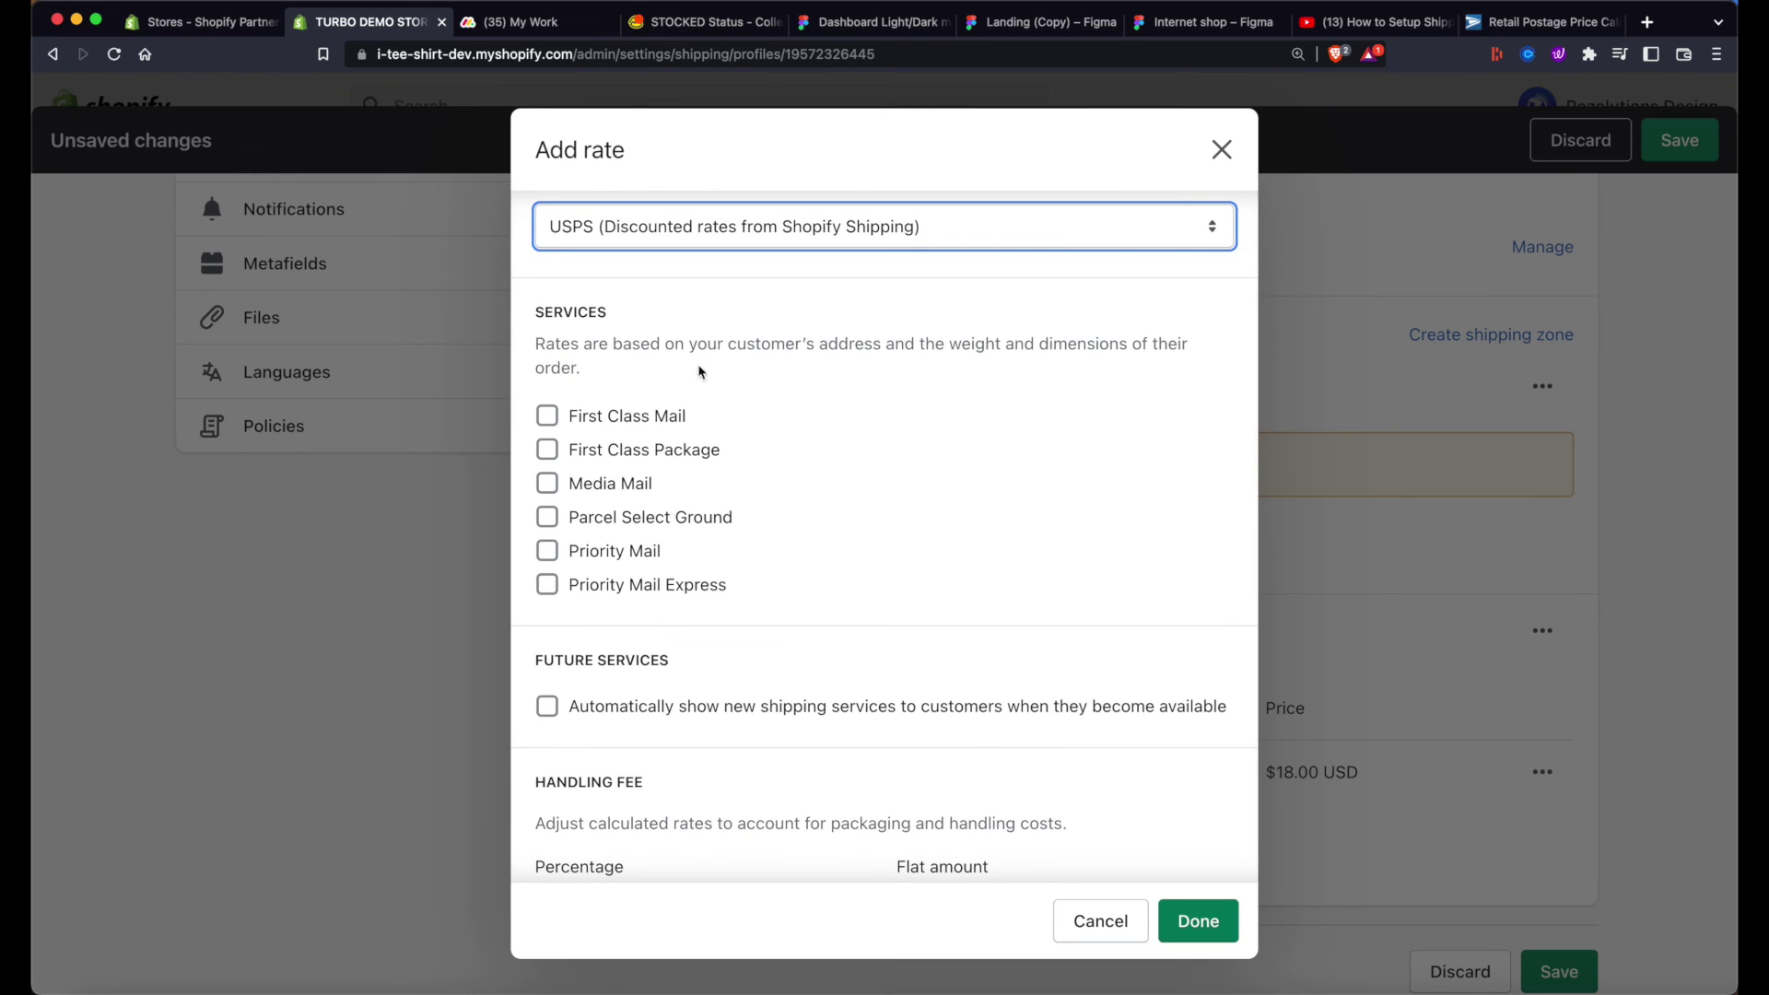
{"action": "left_click", "coordinate": [547, 518]}
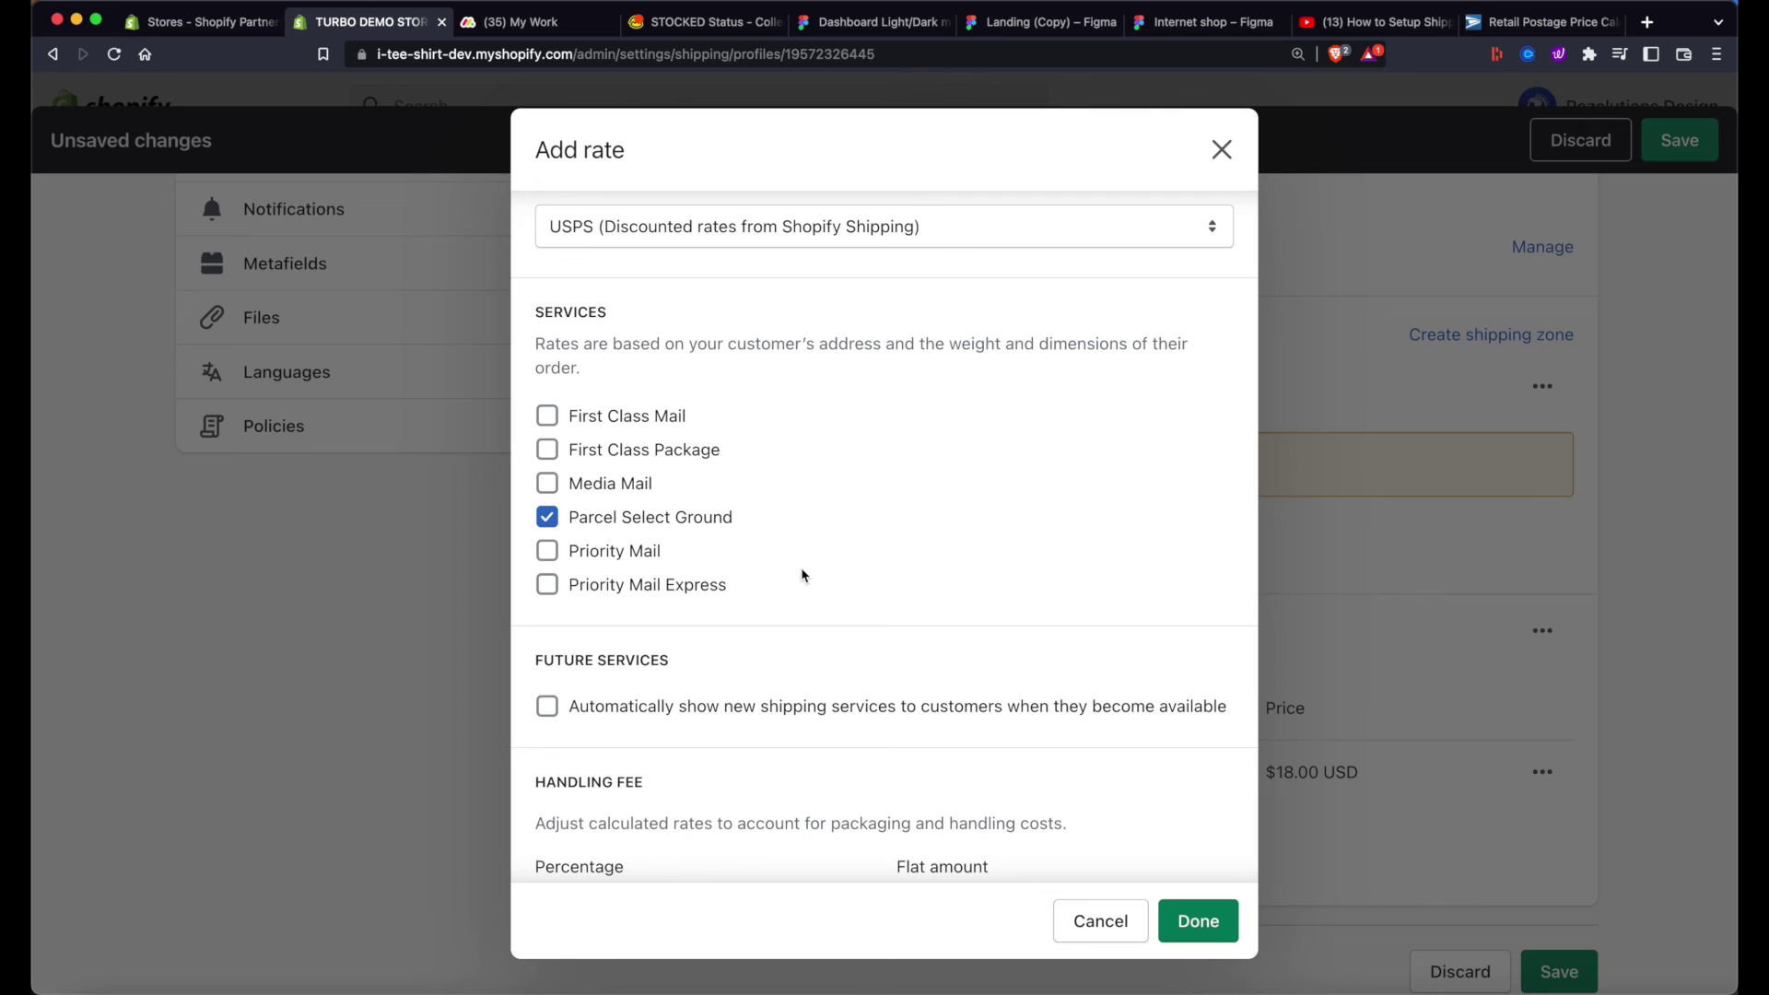
{"action": "scroll", "coordinate": [801, 576], "scroll_direction": "down", "scroll_amount": 1}
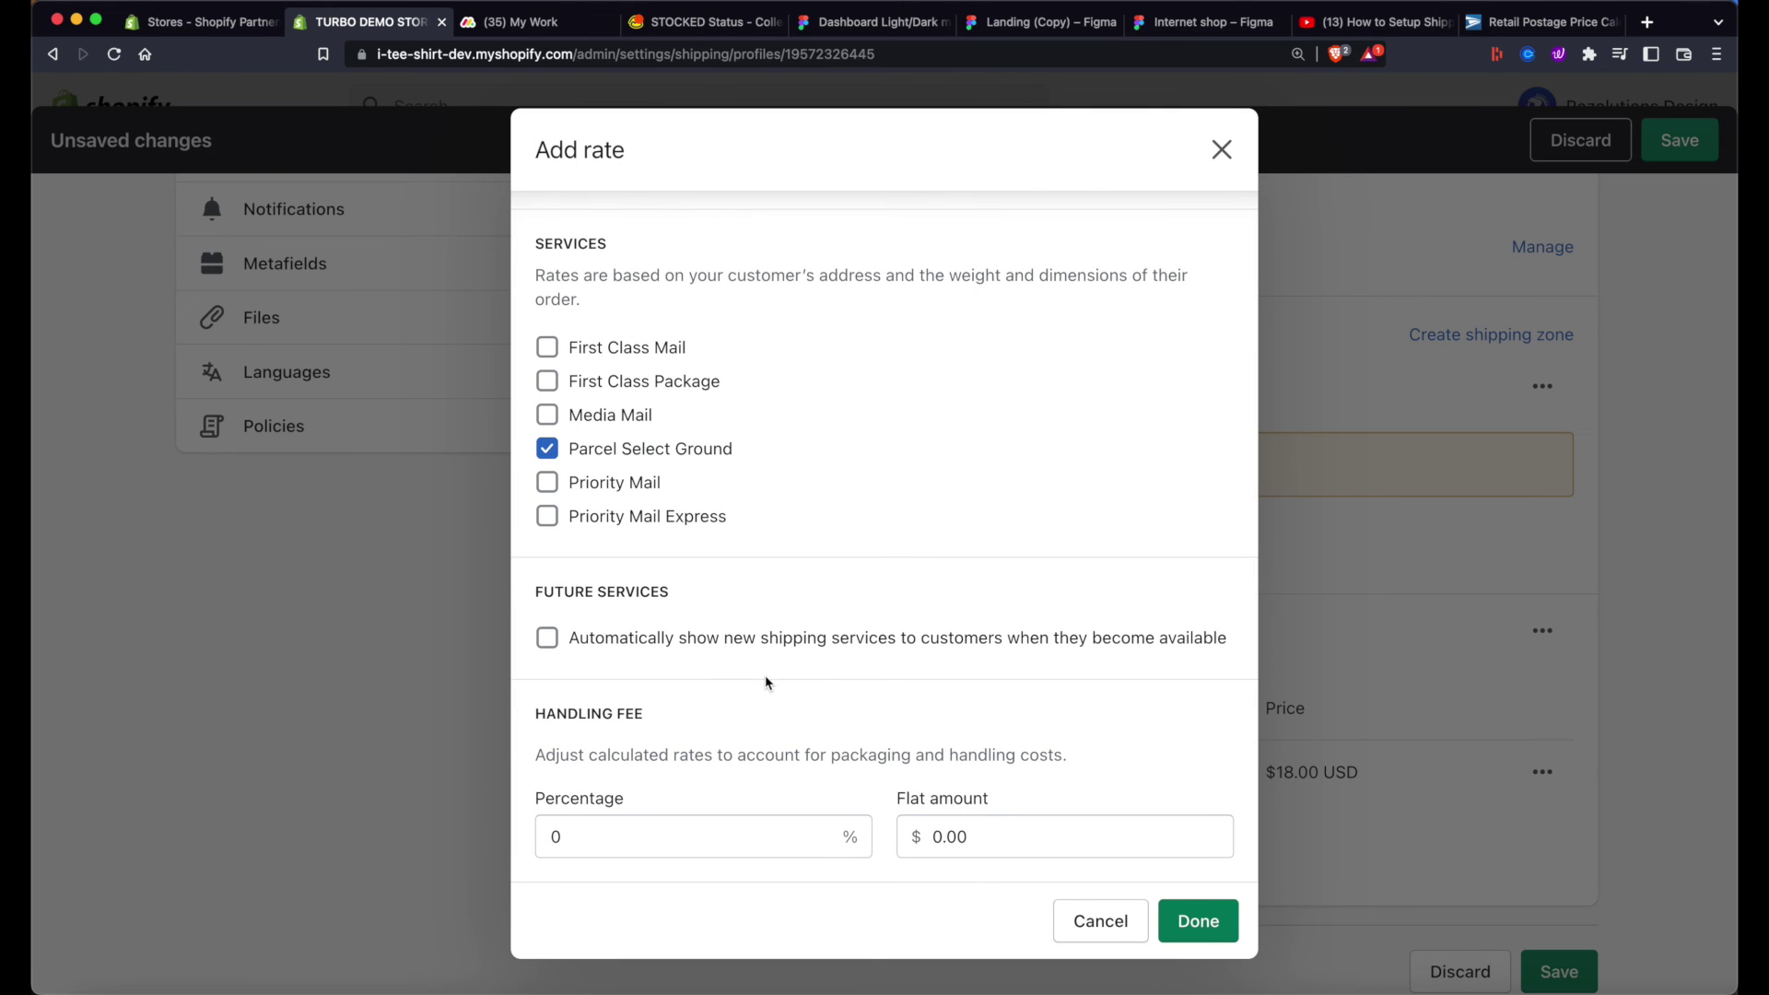